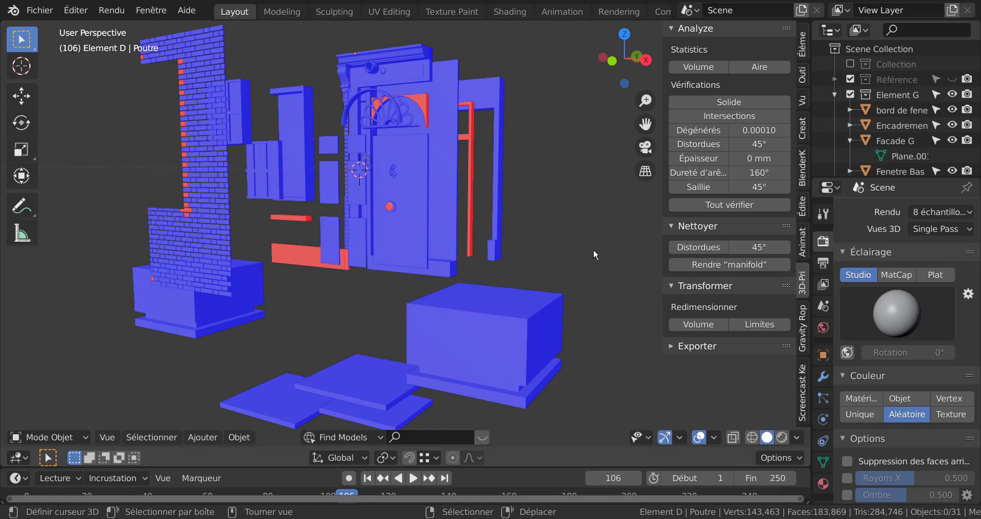
Examine the exploded facade model from several angles for parts whose faces are oriented the wrong way
middle_click_drag(577, 256, 586, 284)
scroll(566, 348, "up", 4)
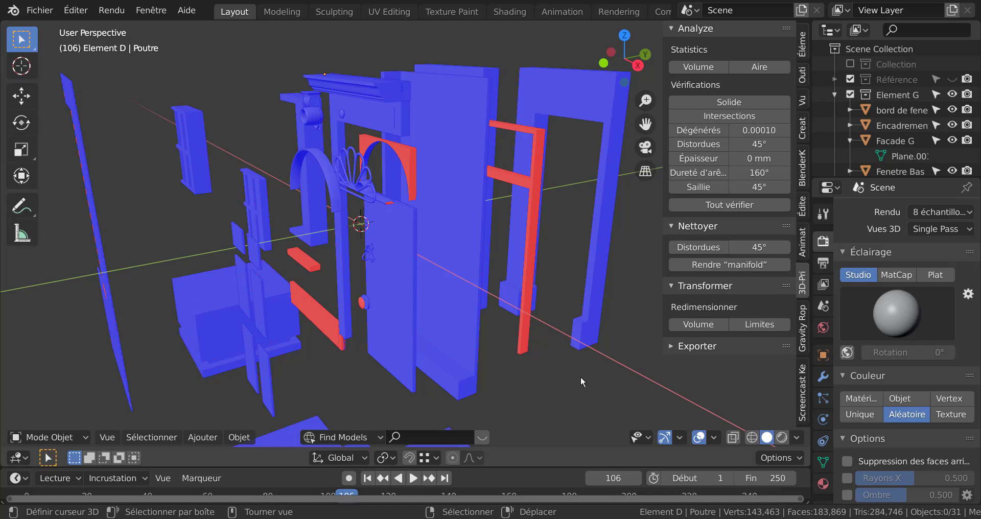
middle_click_drag(573, 391, 479, 338)
scroll(507, 337, "up", 6)
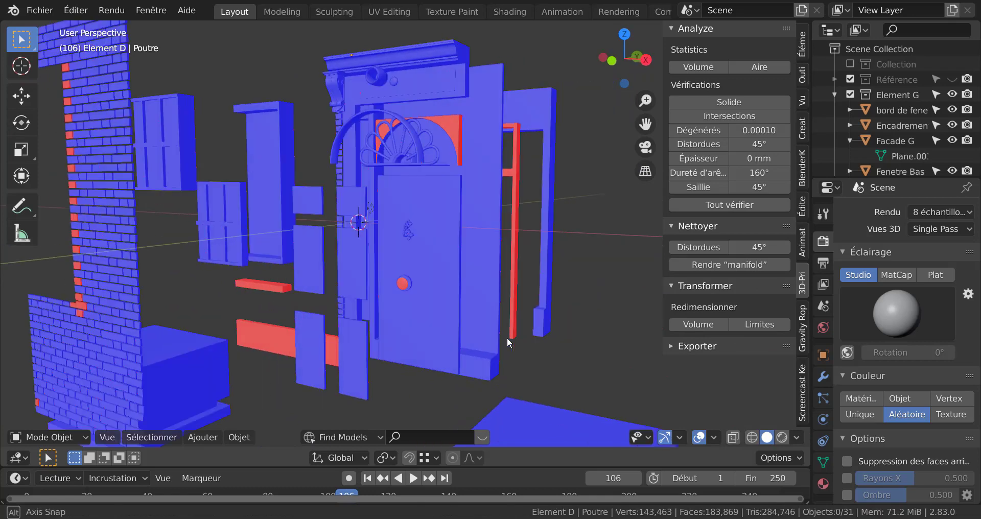
scroll(452, 311, "down", 7)
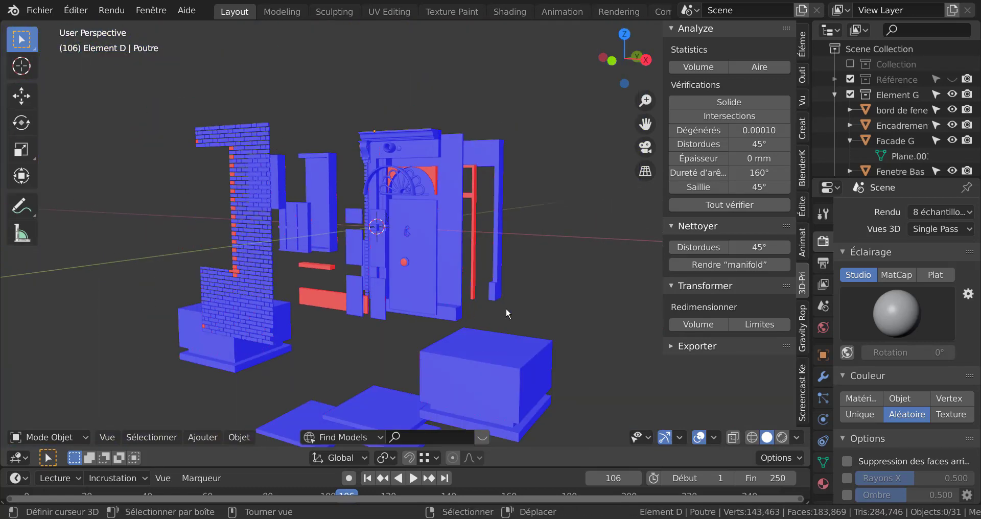
middle_click_drag(481, 322, 458, 326)
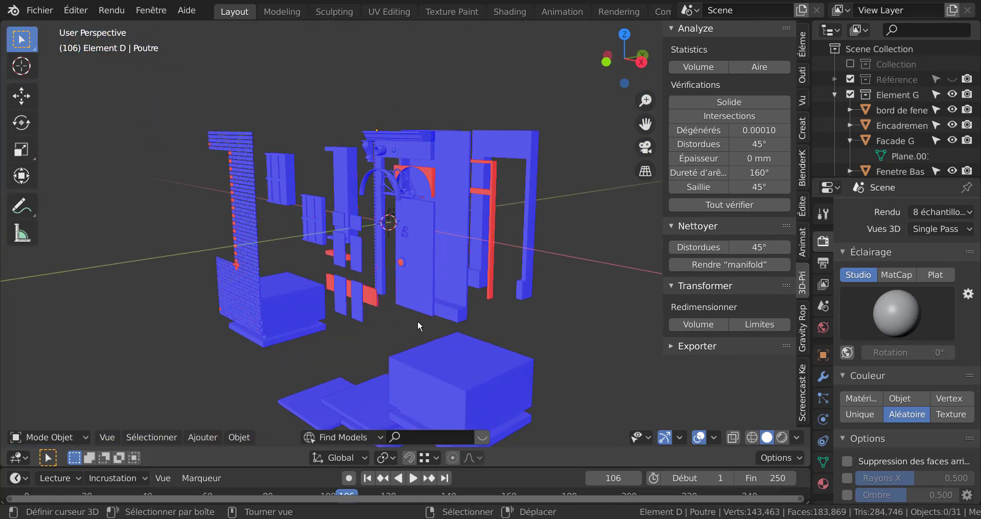
scroll(418, 320, "up", 3)
scroll(404, 245, "up", 2)
middle_click_drag(422, 289, 440, 281)
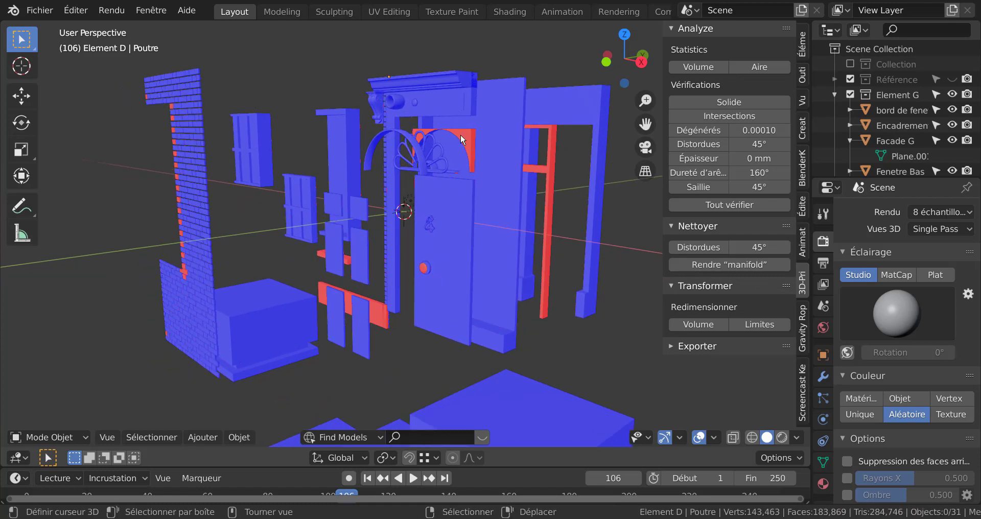
scroll(441, 228, "up", 3)
scroll(440, 229, "down", 2)
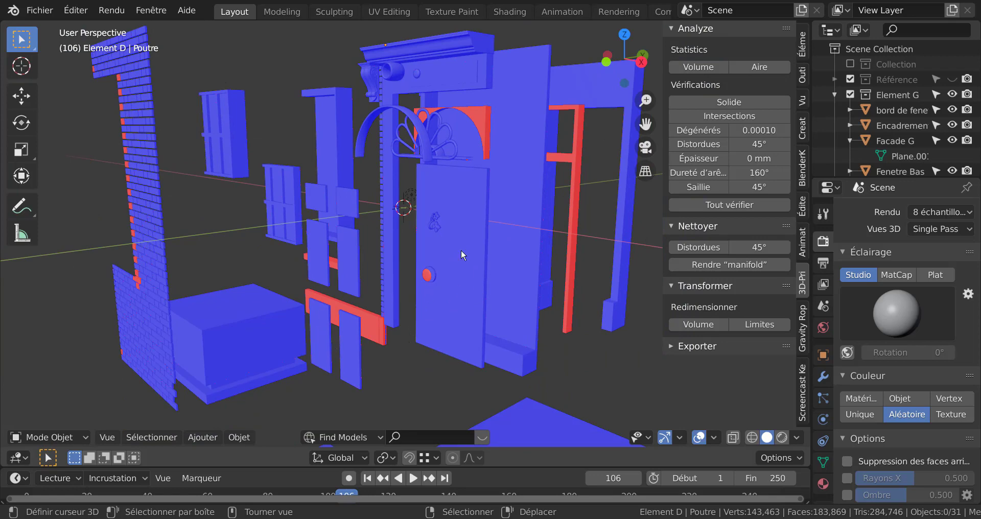
middle_click_drag(467, 248, 436, 305, "shift")
scroll(437, 306, "up", 2)
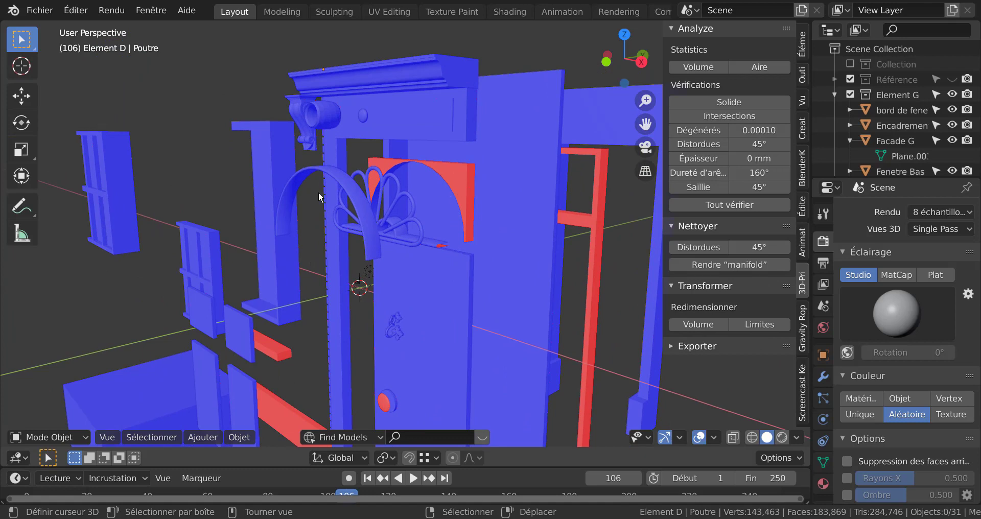
Select the red arched panel behind the rosette above the door and switch it to Edit Mode
key("q")
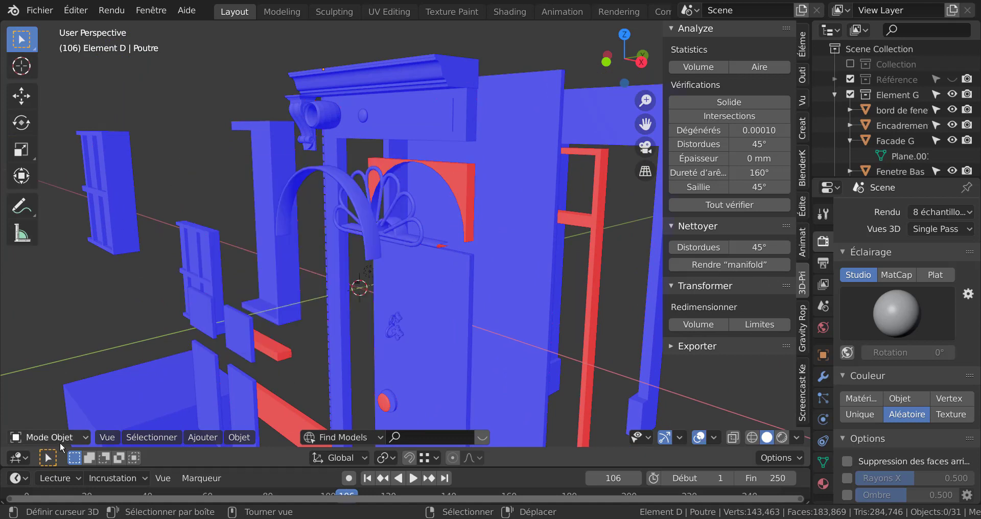
left_click(61, 437)
left_click(446, 185)
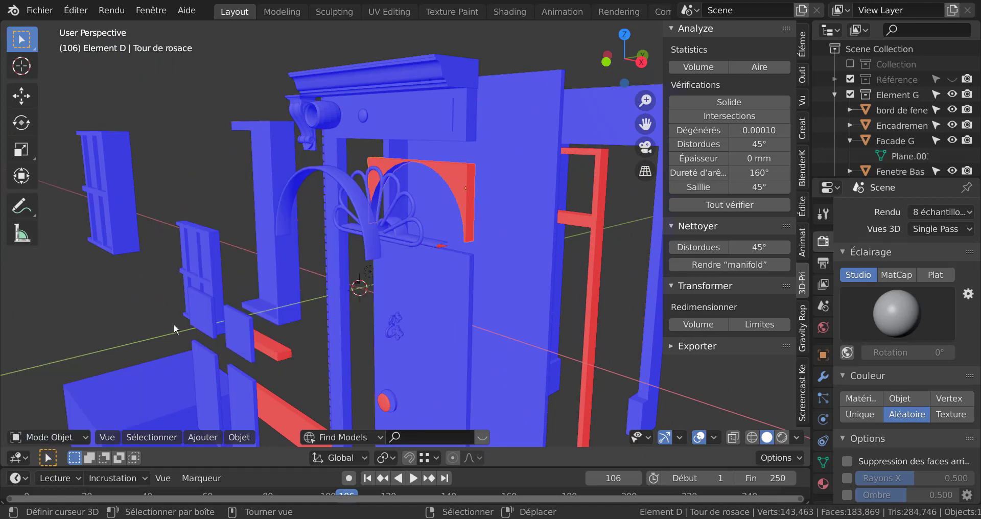
left_click(48, 438)
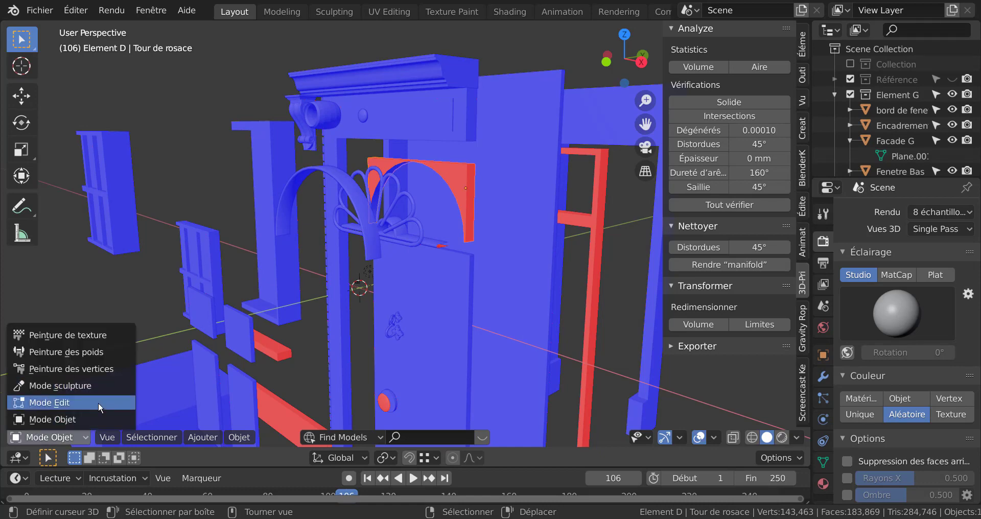
left_click(53, 403)
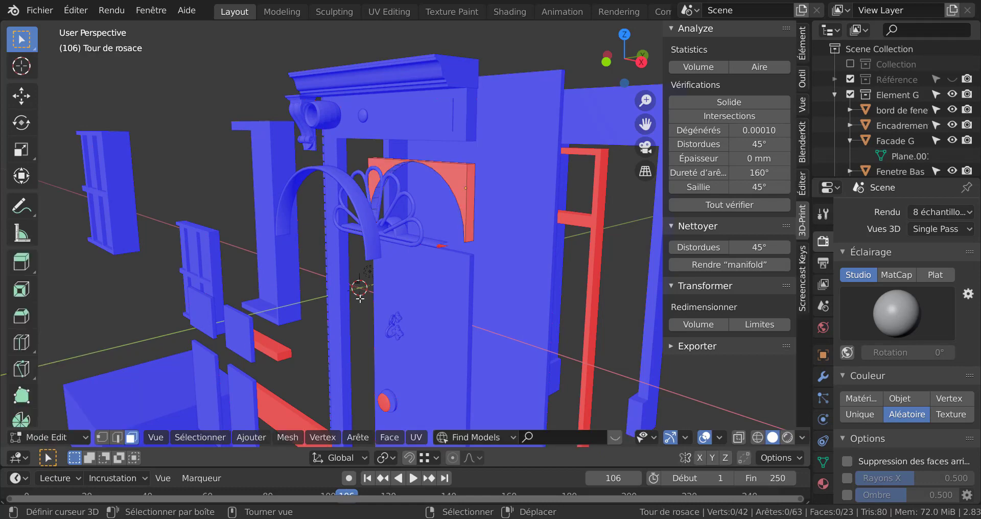
Toggle the Face Orientation overlay off and back on to compare it with the plain shading
scroll(363, 297, "up", 2)
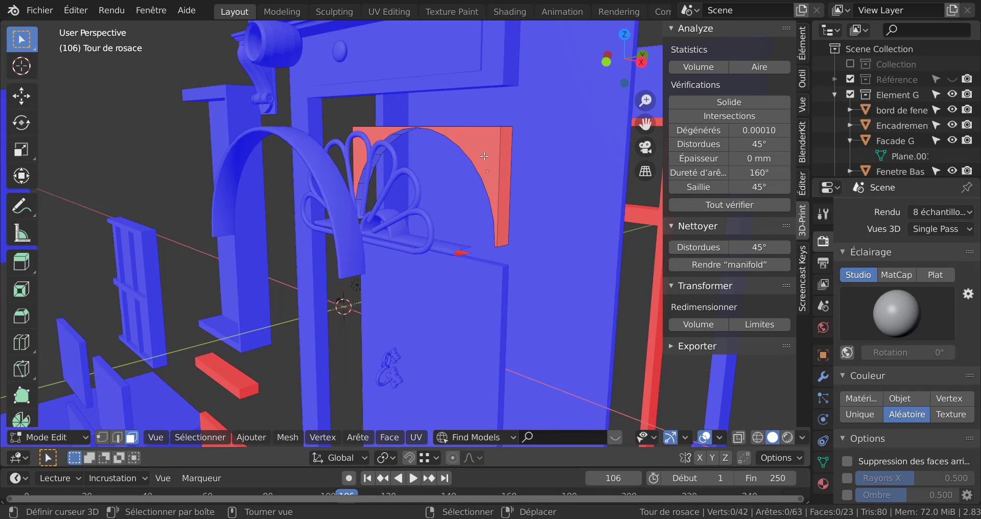
key("q")
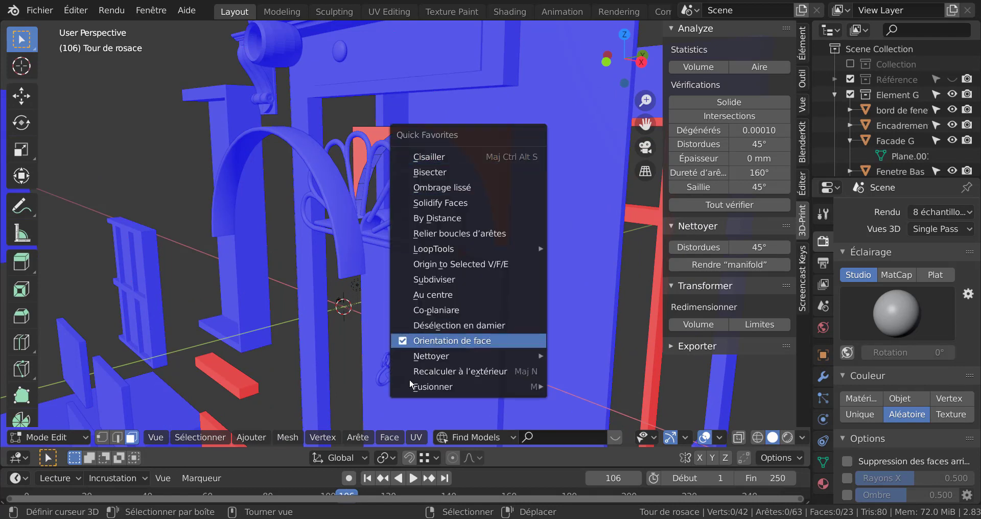
left_click(441, 344)
scroll(442, 342, "down", 4)
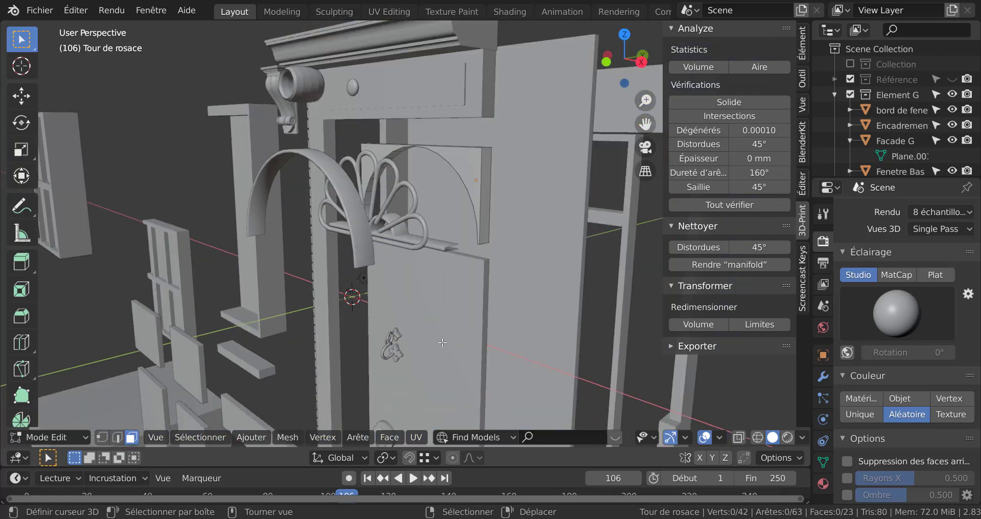
key("q")
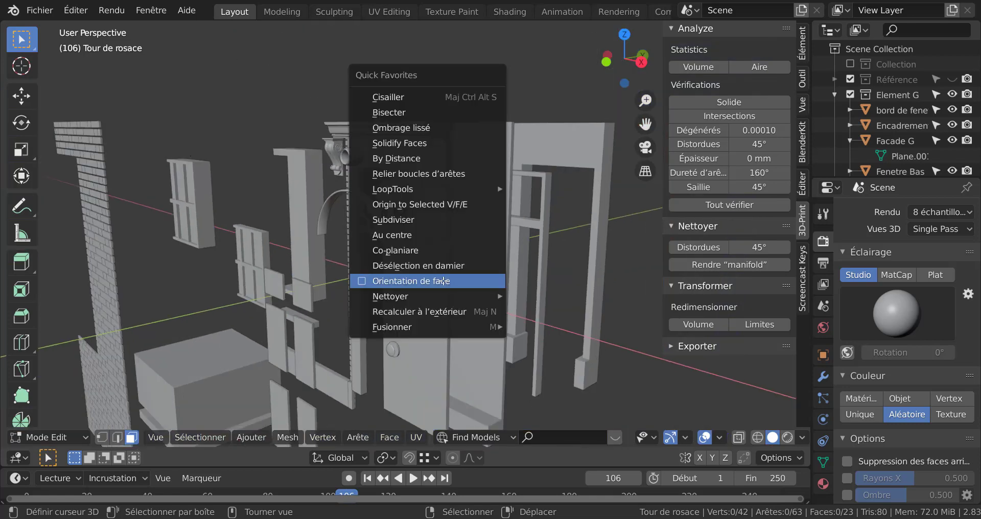
left_click(443, 280)
scroll(443, 280, "up", 4)
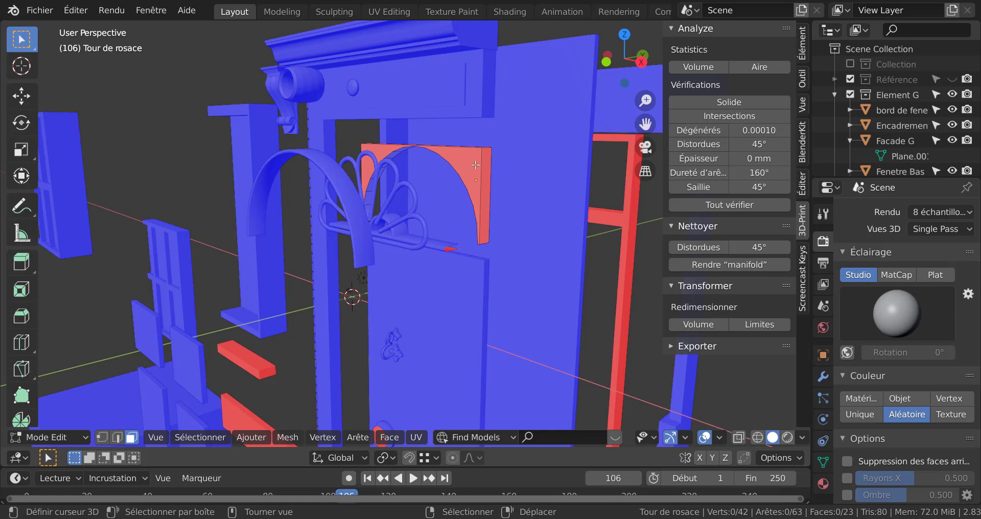
Try to recalculate the arched panel's normals to the outside and to the inside with no faces selected
left_click(252, 438)
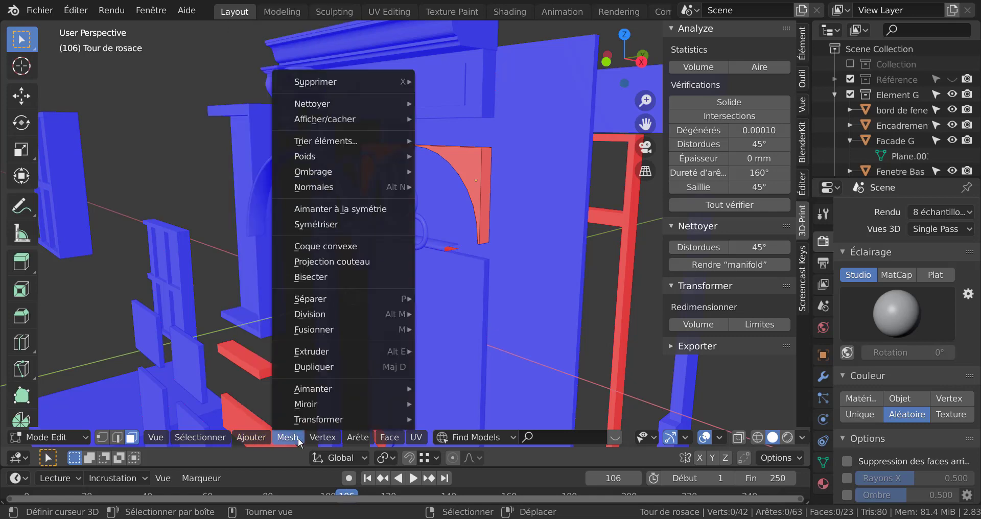
mouse_move(354, 438)
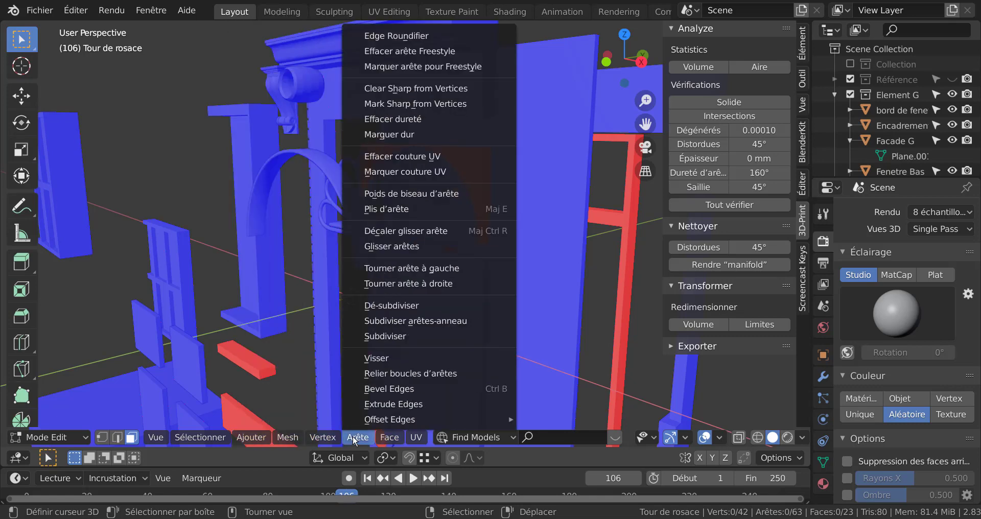
mouse_move(292, 437)
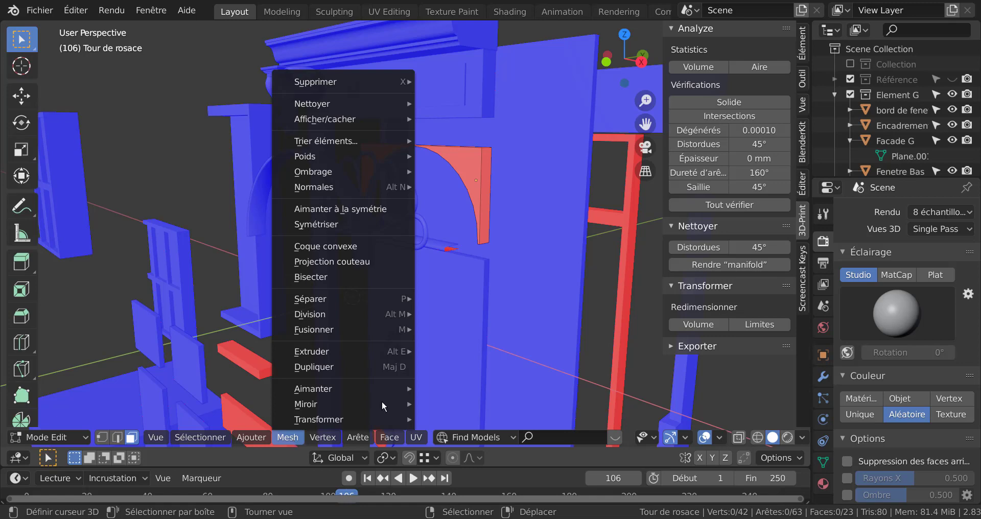
key("q")
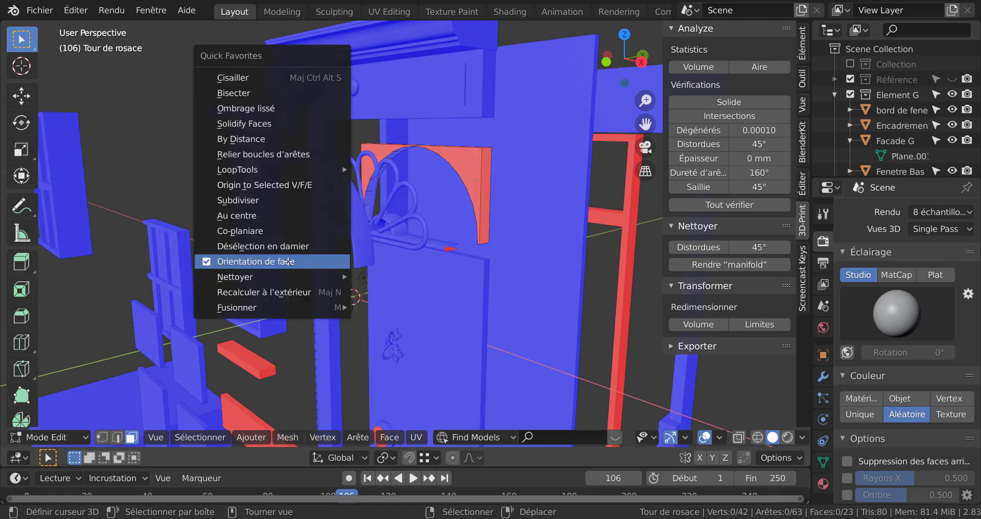
left_click(264, 292)
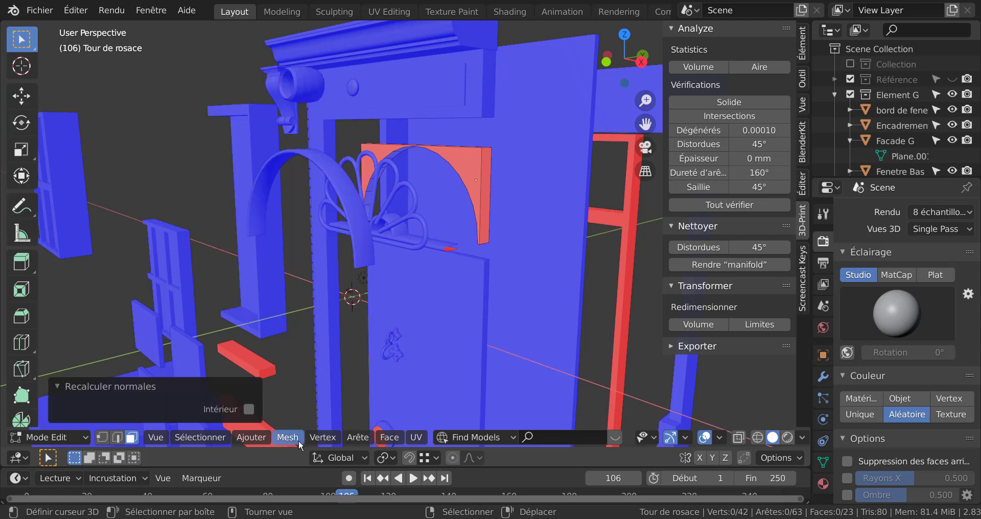
left_click(326, 437)
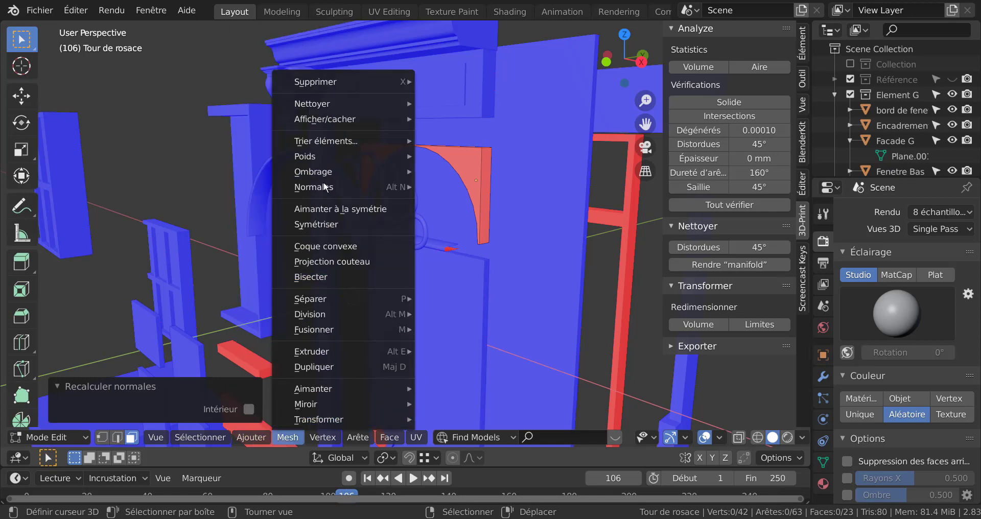
mouse_move(329, 188)
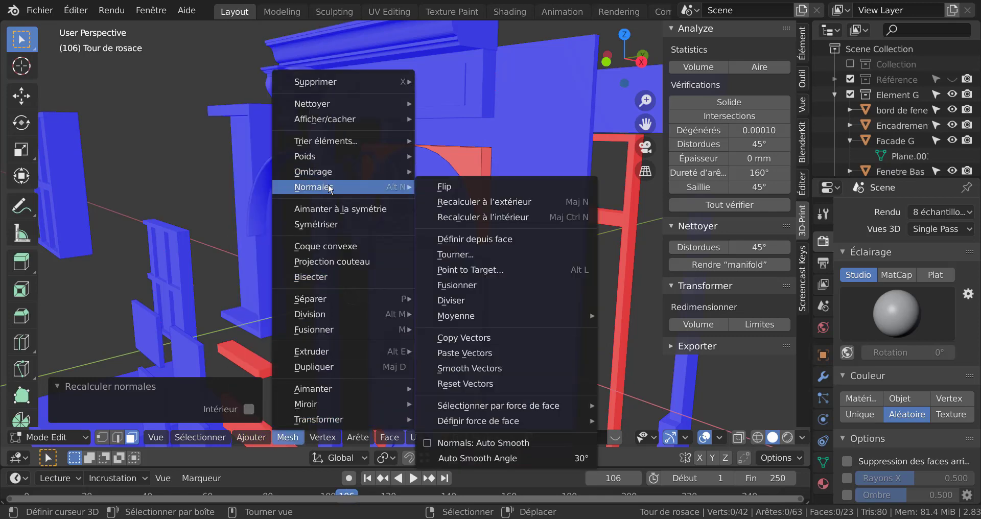
left_click(495, 217)
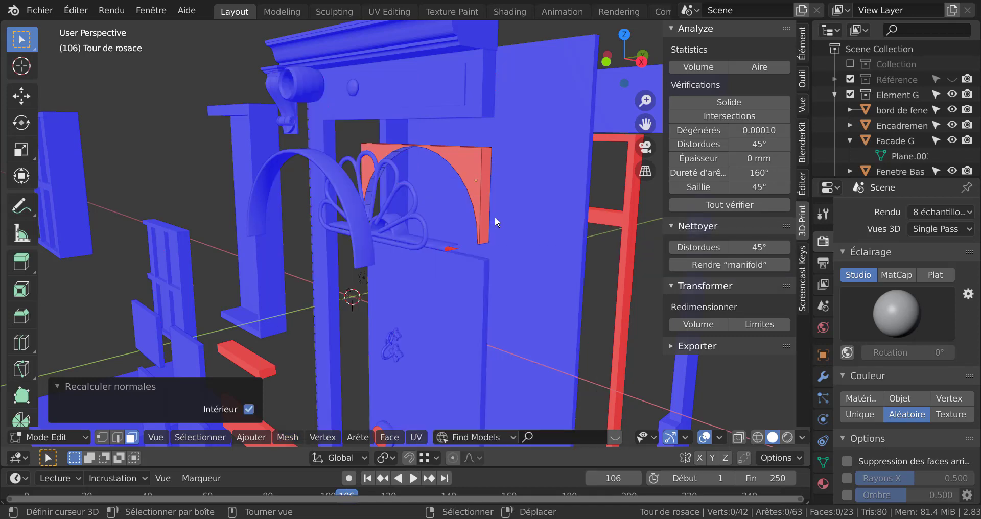
Recalculate the normals of all the arched panel's faces to the outside and clear the selection
left_click(468, 167)
key("a")
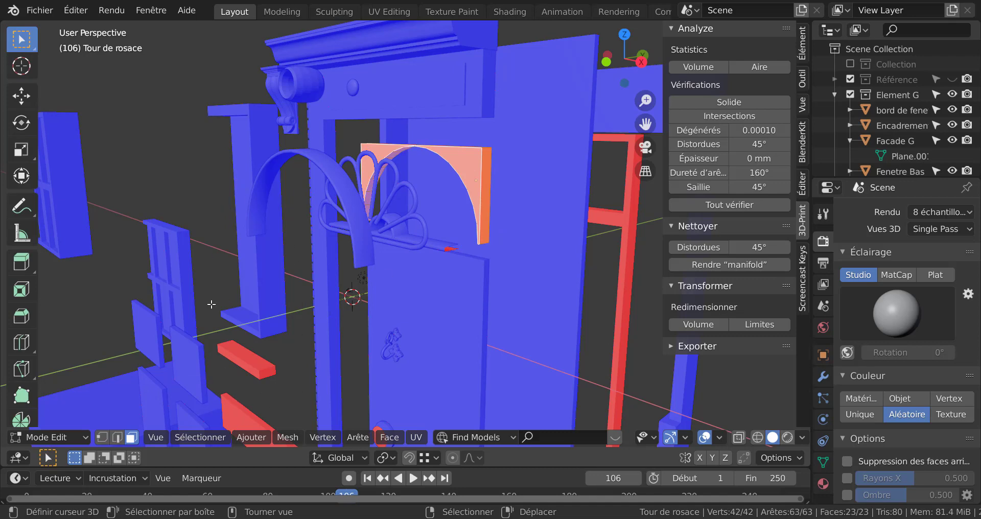
key("q")
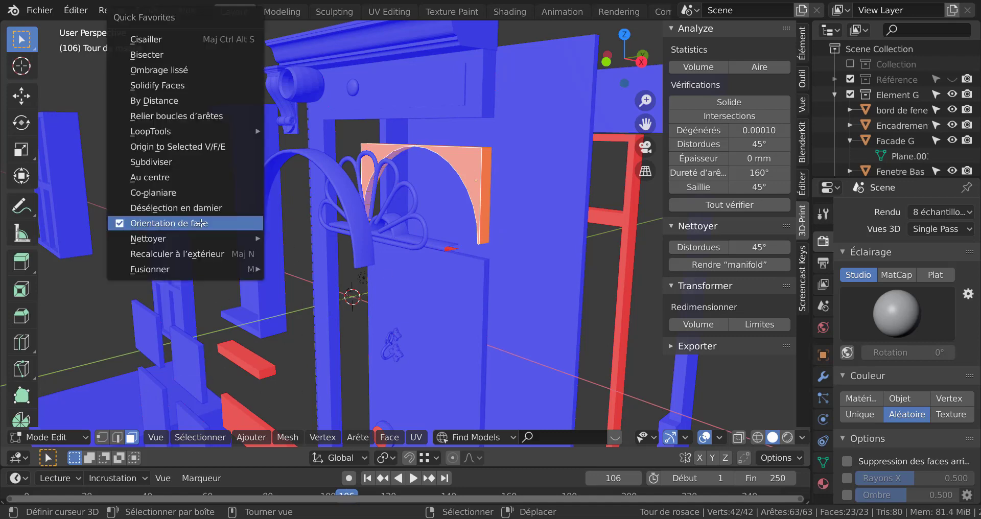
left_click(195, 253)
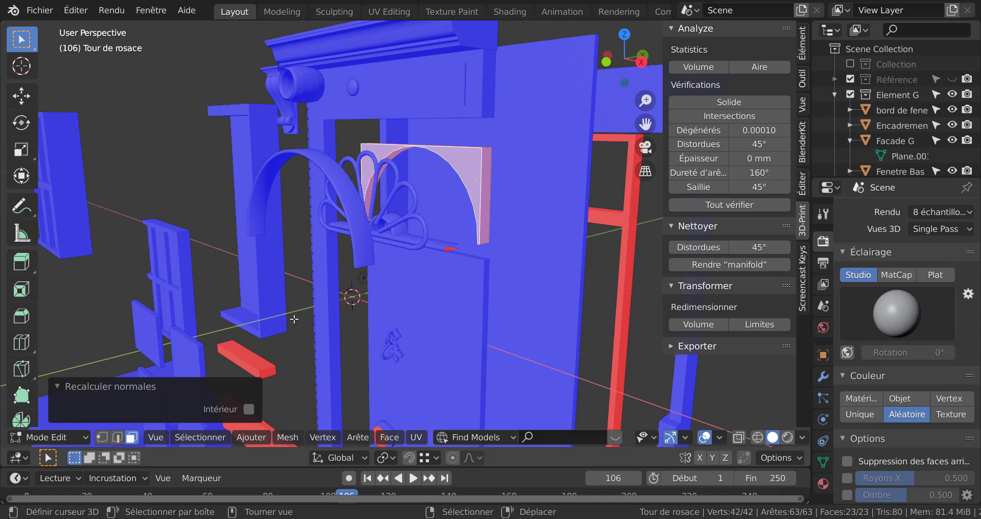
left_click(458, 287)
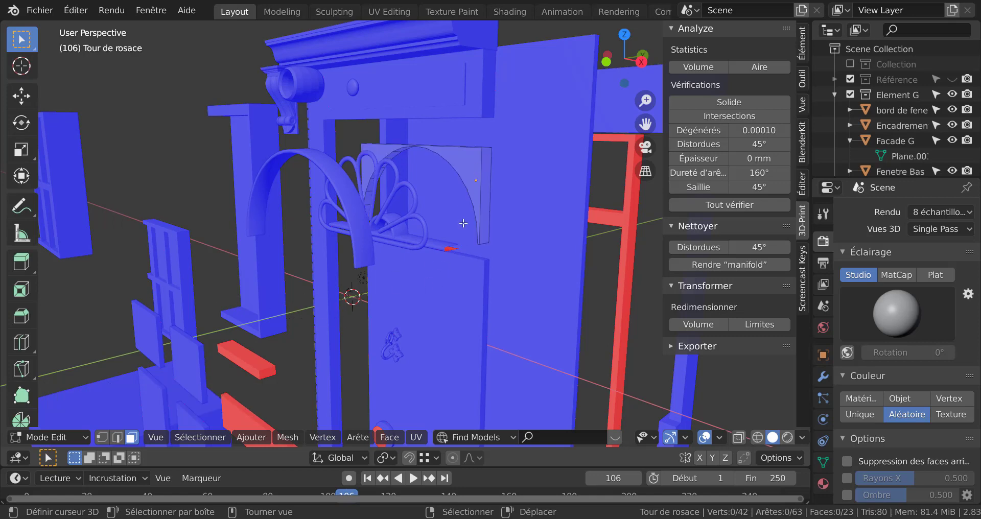
Leave Edit Mode on the arched panel and open the red door frame for mesh editing
scroll(491, 235, "down", 3)
middle_click_drag(550, 265, 393, 258)
key("Tab")
left_click(521, 247)
scroll(521, 276, "up", 2)
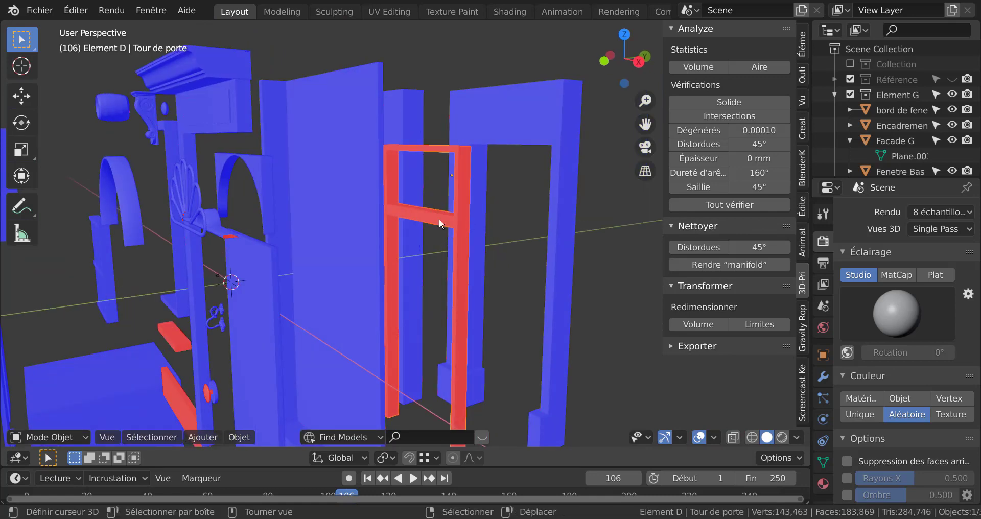
key("Tab")
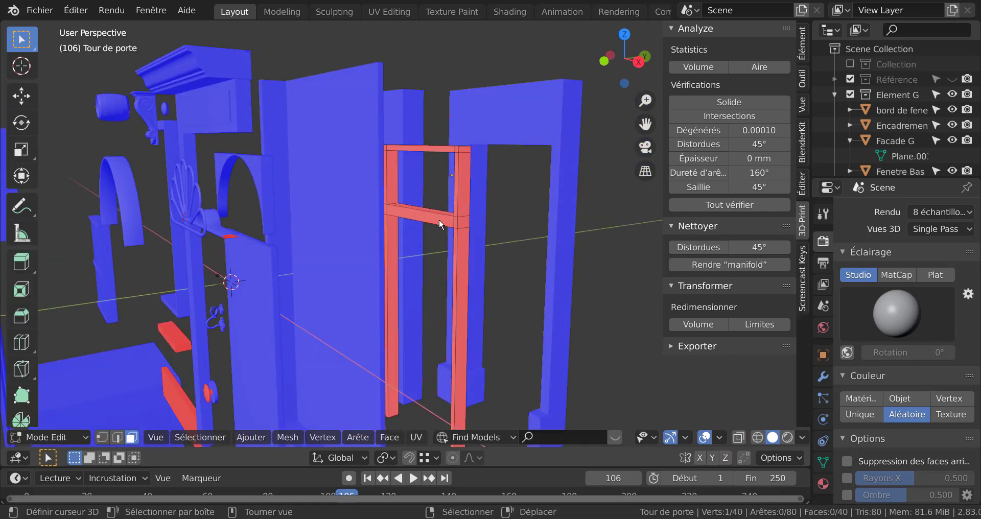
Recalculate the normals of all the door frame's faces to the outside and return to Object Mode
key("a")
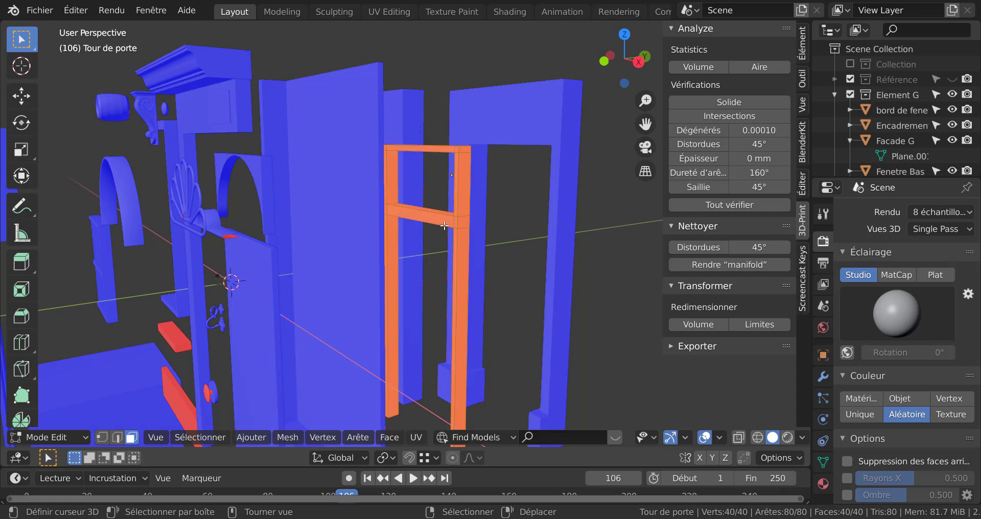
key("q")
left_click(253, 438)
mouse_move(332, 440)
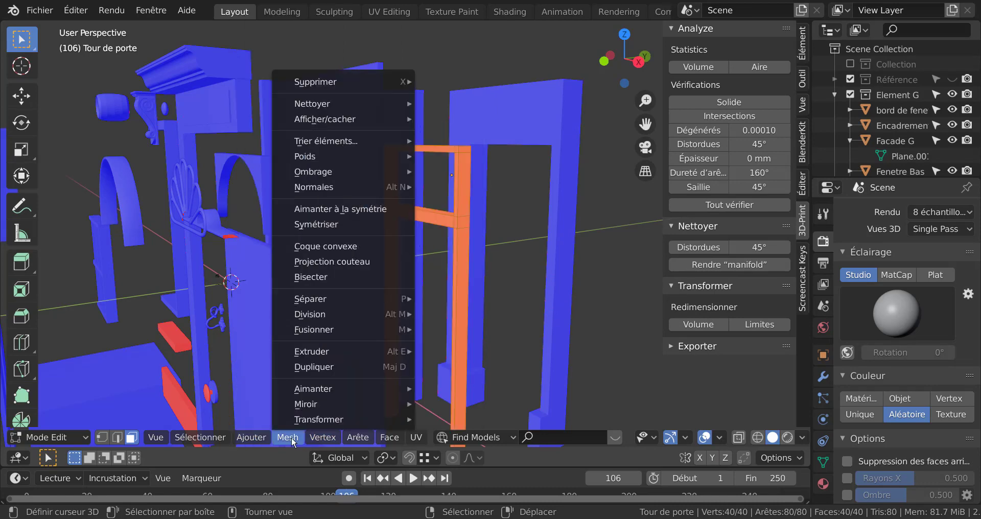
mouse_move(322, 190)
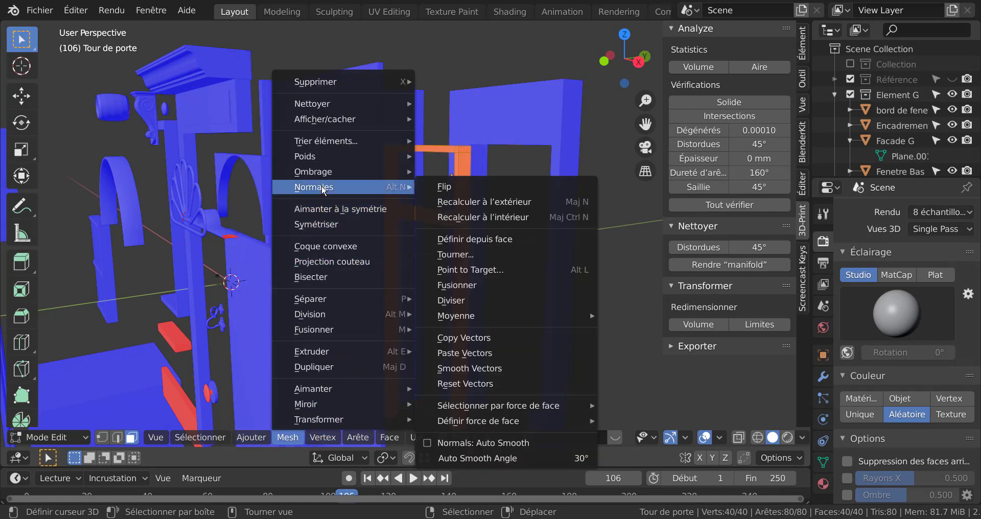
left_click(500, 203)
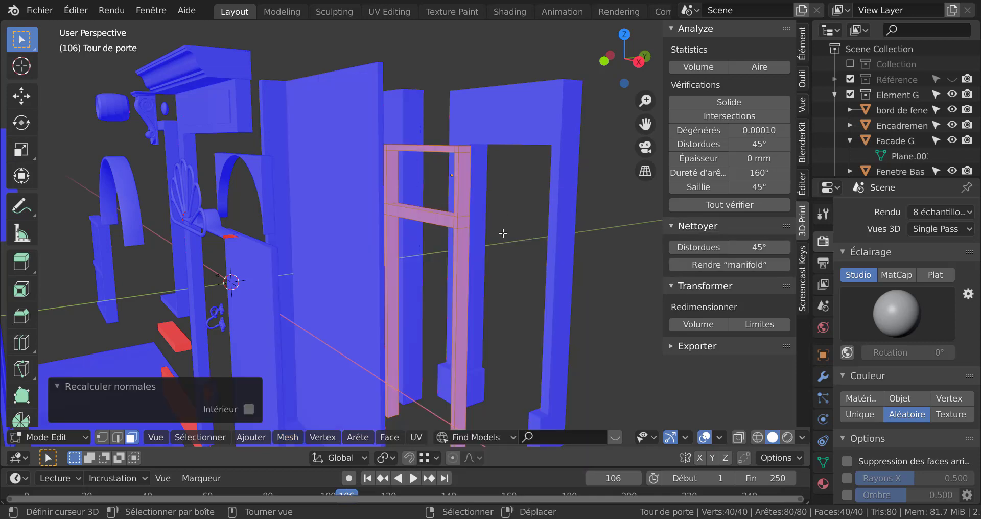
key("alt+a")
scroll(432, 253, "down", 3)
middle_click_drag(424, 271, 417, 275)
middle_click_drag(383, 307, 454, 301, "shift")
key("Tab")
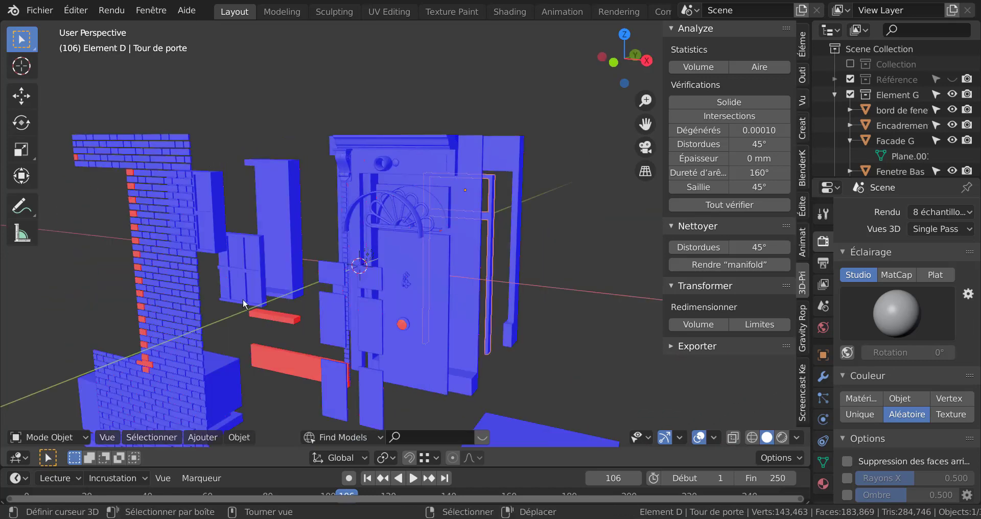
Open the brick wall for mesh editing and examine the inverted red faces along its end bricks
left_click(183, 253)
middle_click_drag(256, 305, 412, 280, "shift")
middle_click_drag(390, 300, 517, 320)
scroll(337, 289, "up", 3)
scroll(506, 309, "up", 3)
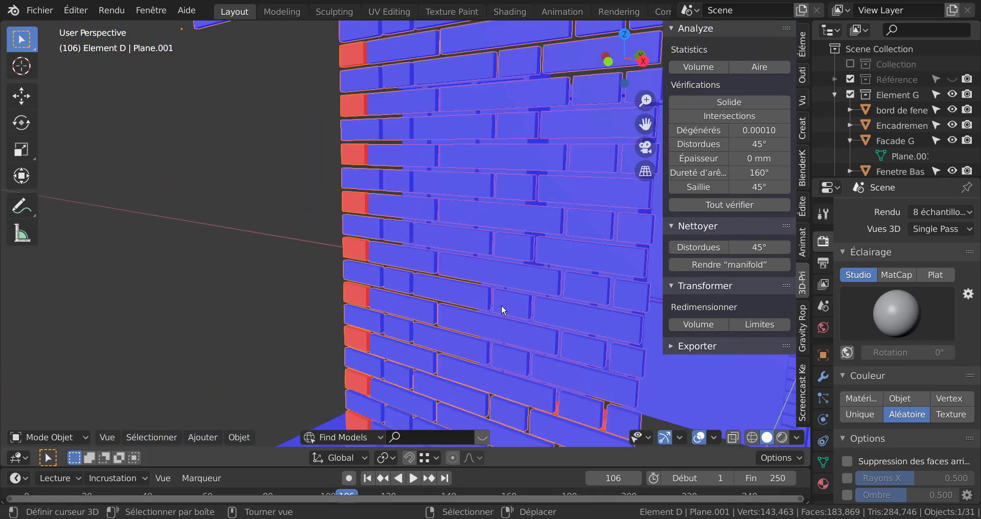
scroll(460, 305, "up", 2)
middle_click_drag(419, 305, 314, 165, "shift")
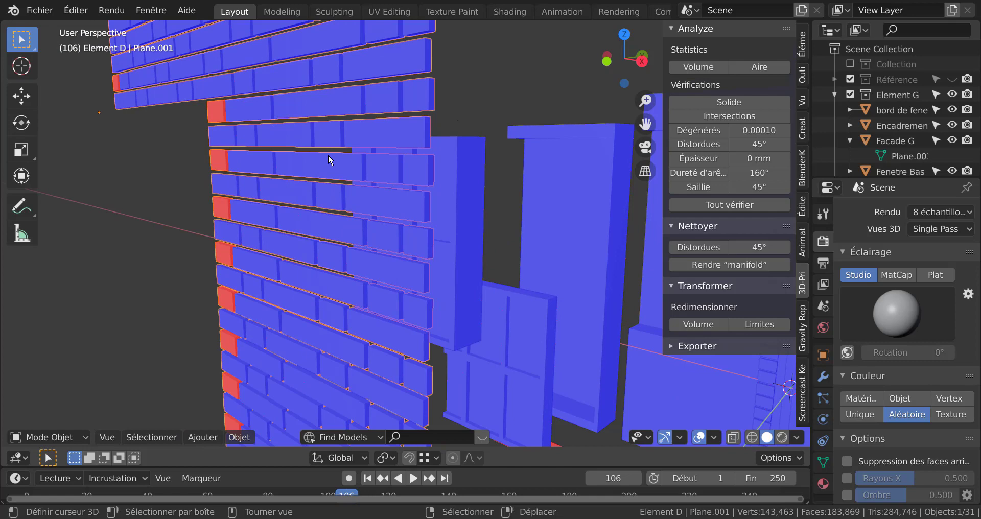
key("Tab")
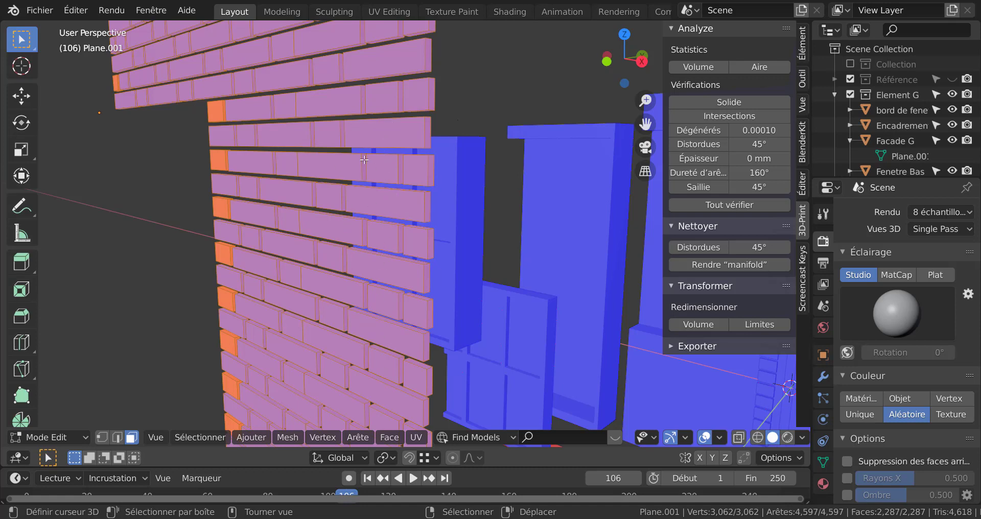
middle_click_drag(371, 197, 446, 195)
scroll(446, 195, "down", 3)
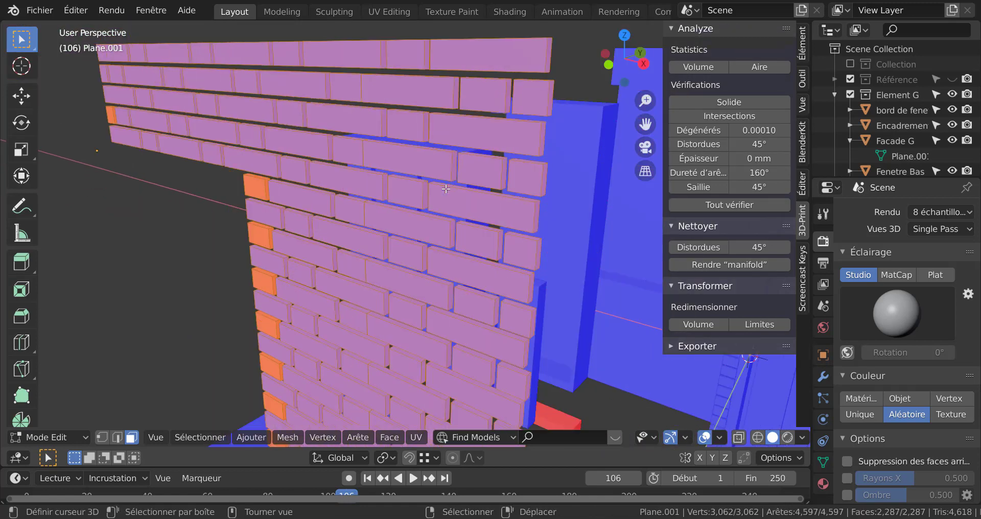
Reduce the brick wall's face selection to a single brick face and return to Object Mode
key("Tab")
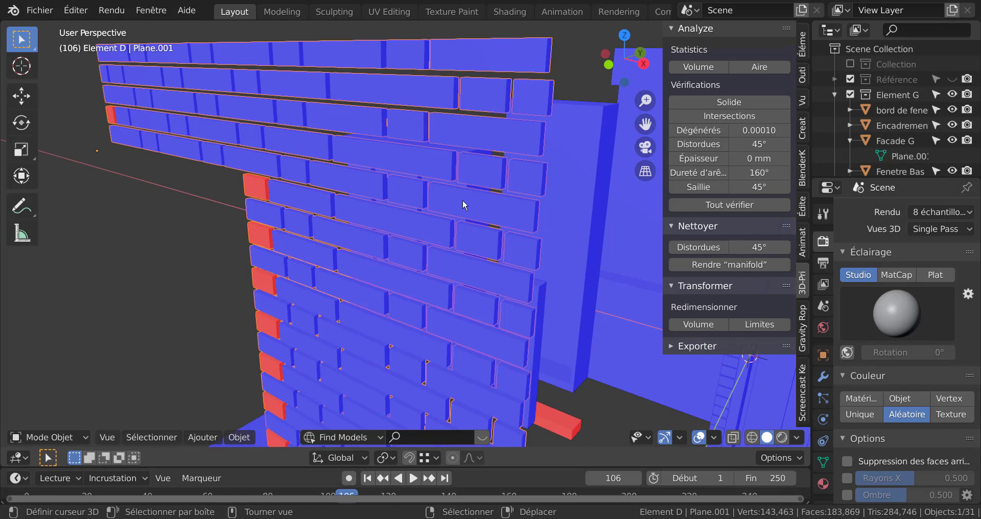
key("Tab")
left_click(466, 202)
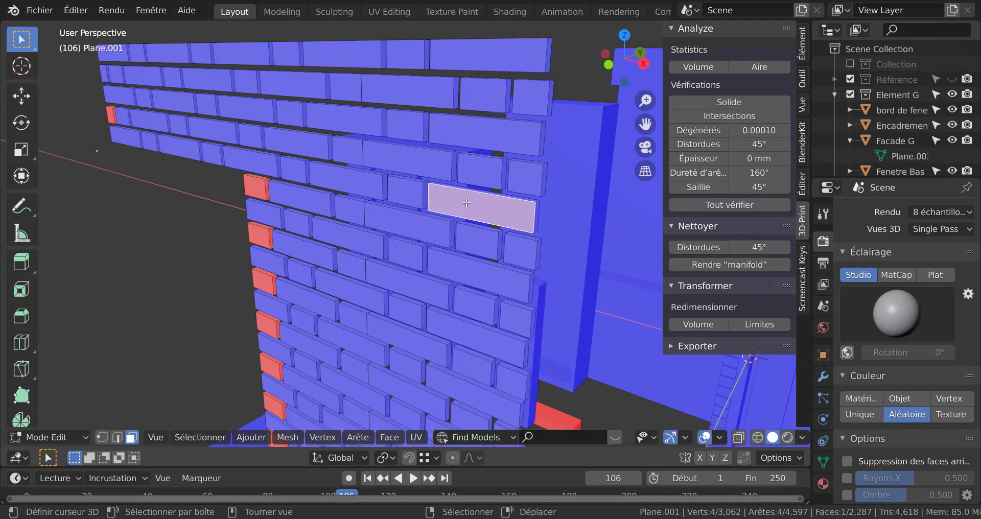
scroll(466, 202, "down", 4)
key("Tab")
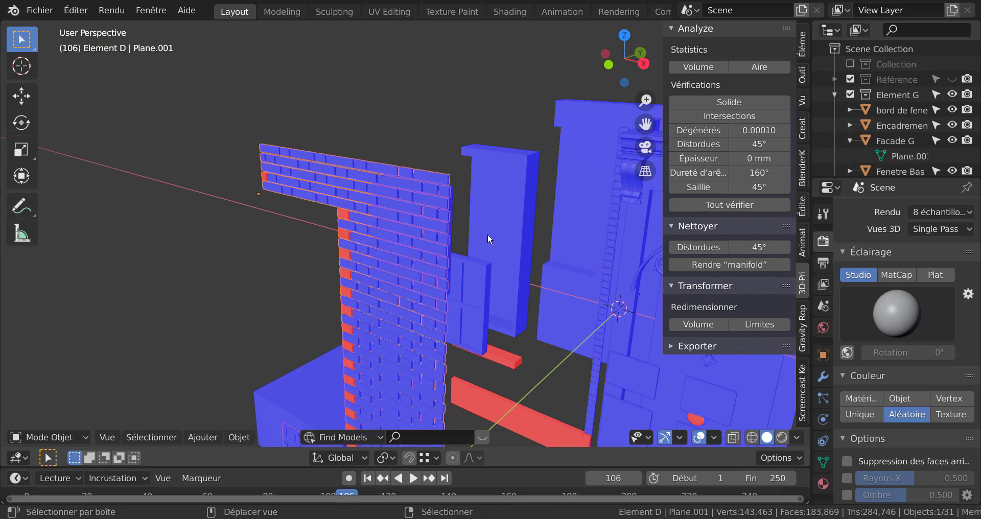
Open the door knocker for mesh editing and select all its faces
middle_click_drag(488, 234, 251, 133, "shift")
scroll(429, 237, "up", 2)
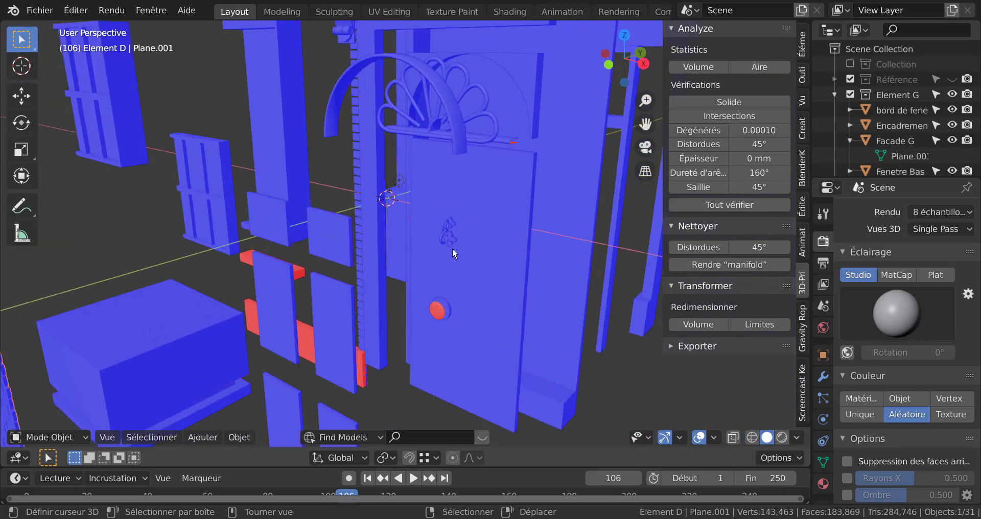
left_click(449, 230)
scroll(450, 231, "up", 1)
scroll(494, 271, "up", 2)
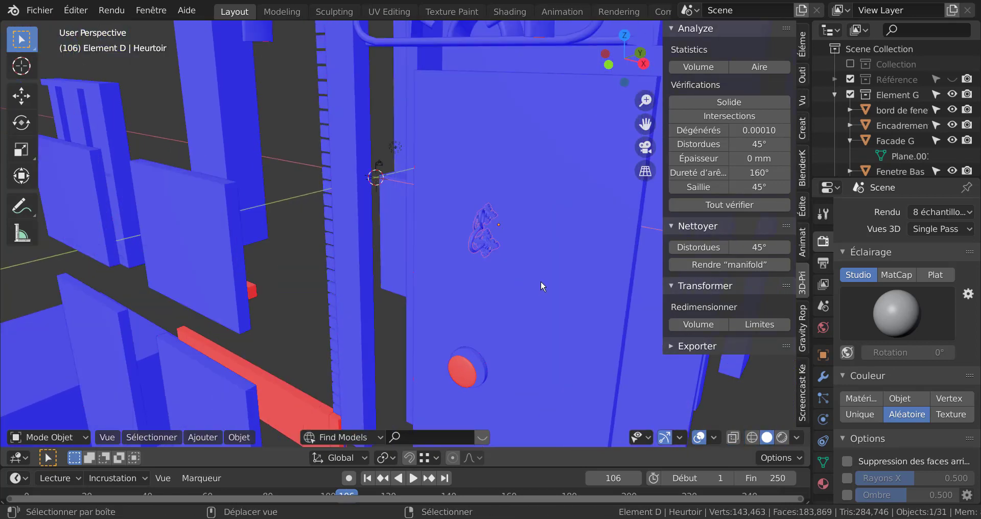
key("Tab")
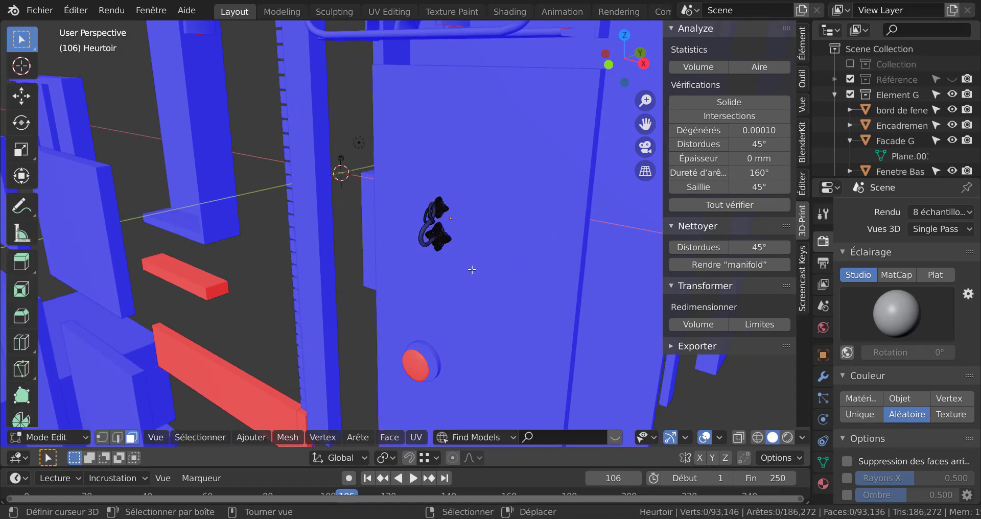
scroll(471, 271, "up", 1)
key("a")
scroll(551, 271, "up", 1)
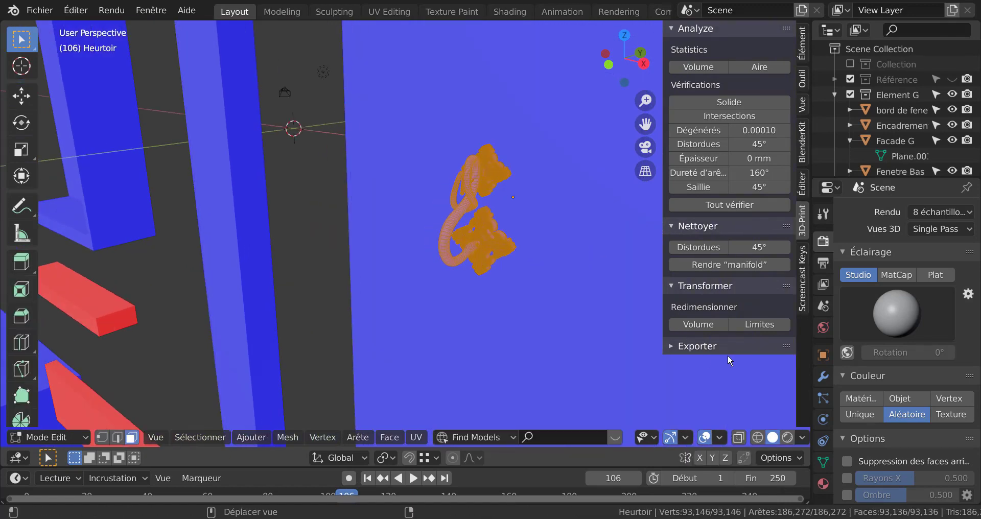
Display the door knocker's transform properties and return to Object Mode to check its overall dimensions
left_click(803, 44)
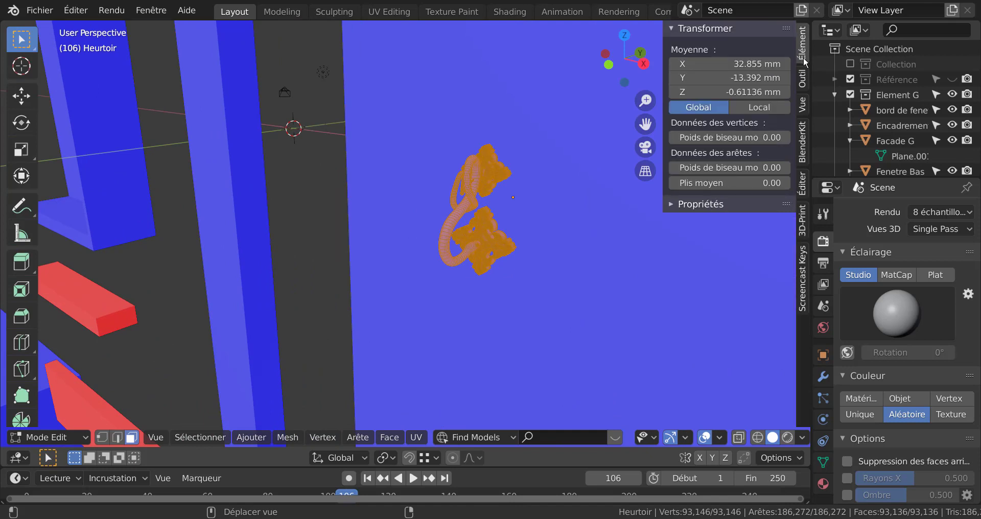
scroll(599, 174, "up", 3)
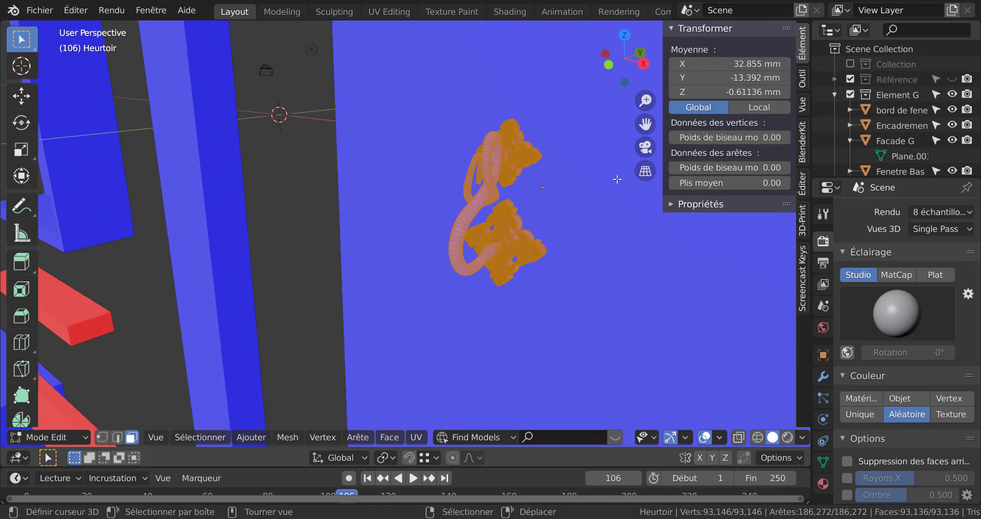
key("Tab")
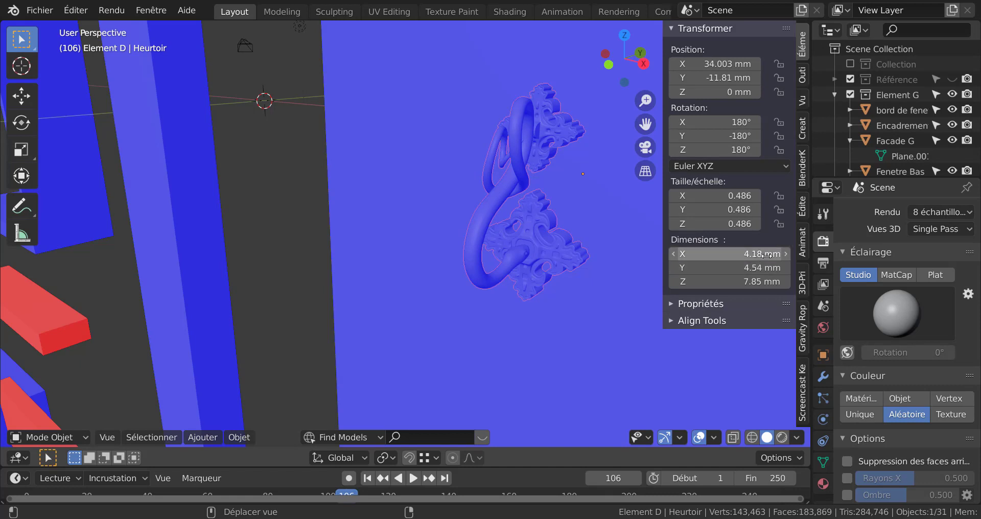
Examine the door knocker's ring and ornamental mounts up close for fine detail
scroll(602, 250, "up", 1)
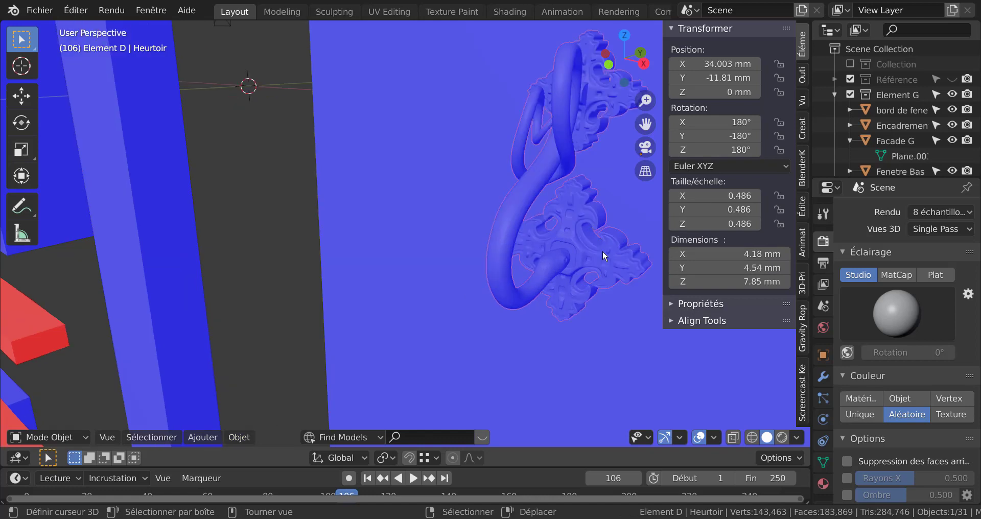
middle_click_drag(590, 240, 516, 233, "shift")
scroll(492, 259, "up", 2)
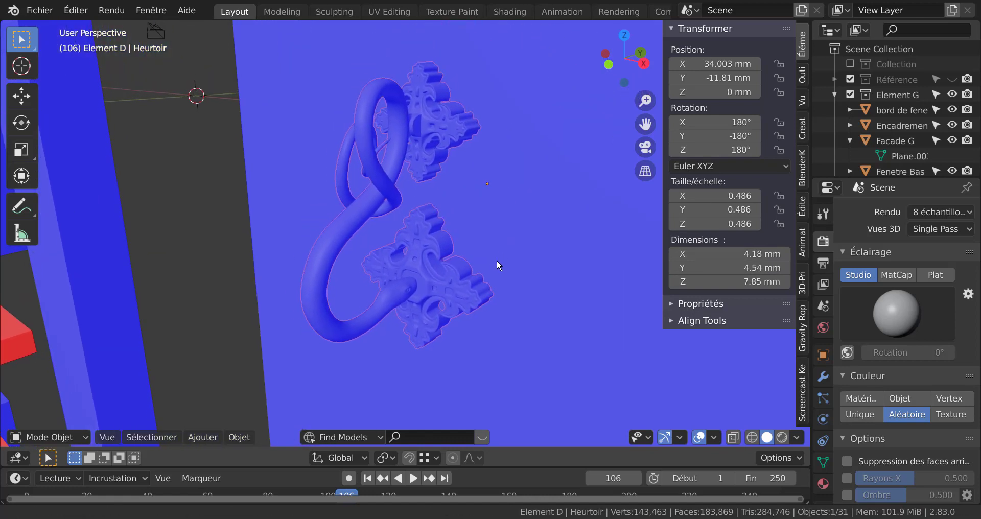
scroll(402, 307, "up", 1)
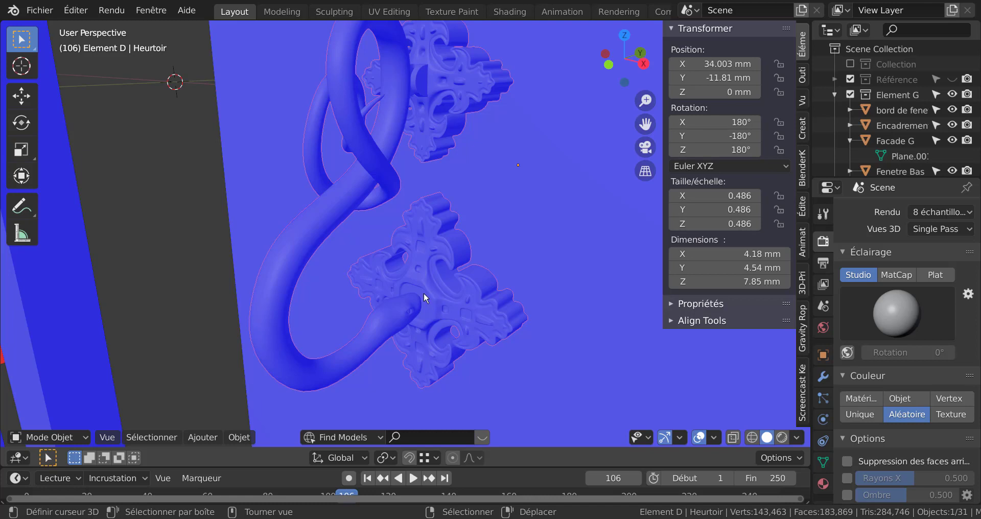
scroll(424, 293, "down", 2)
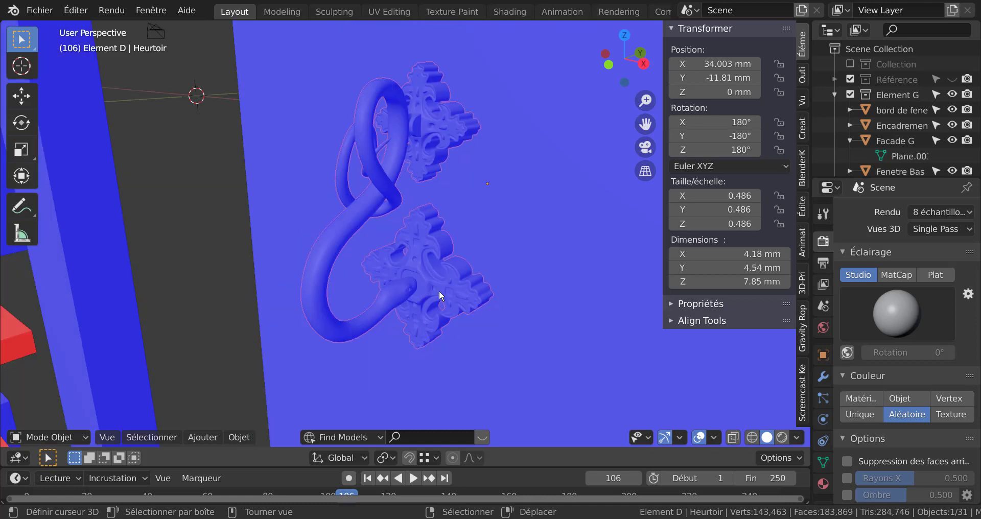
scroll(440, 295, "up", 2)
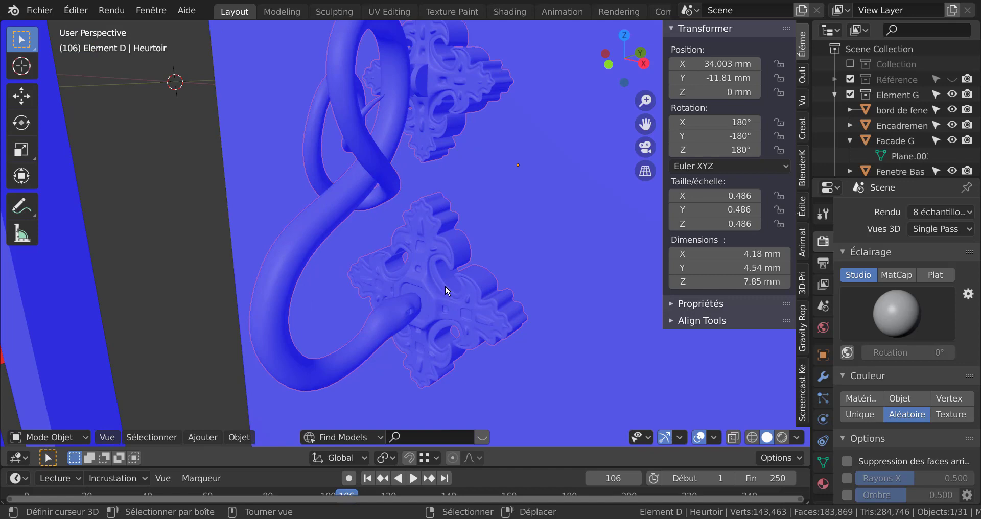
scroll(446, 285, "down", 2)
scroll(446, 285, "up", 2)
scroll(430, 311, "down", 5)
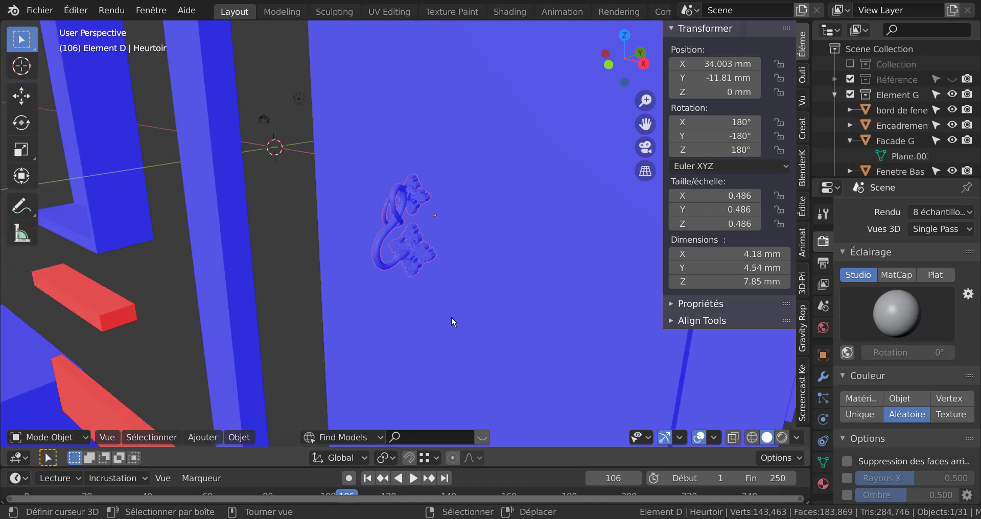
scroll(456, 317, "down", 1)
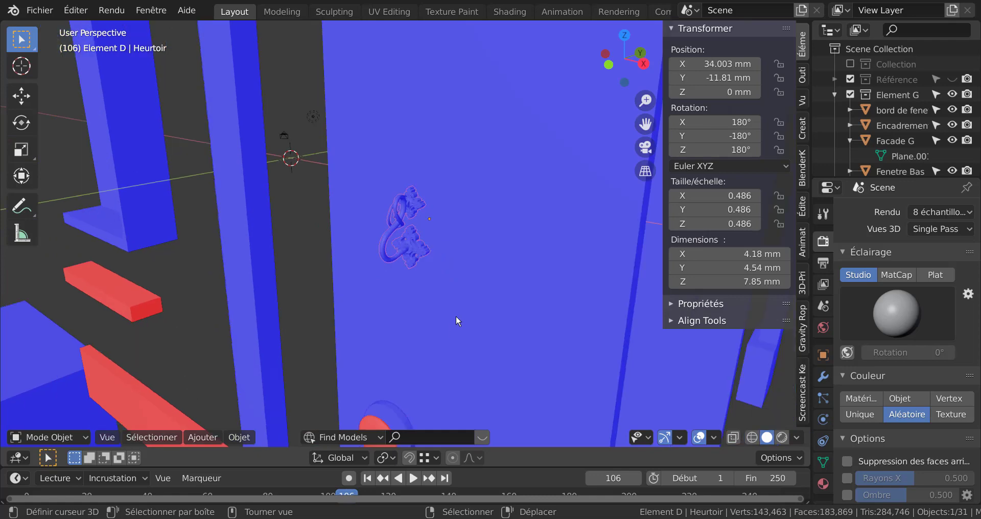
Open the outer door arch for mesh editing and select all its faces
scroll(441, 316, "down", 2)
middle_click_drag(452, 312, 479, 310)
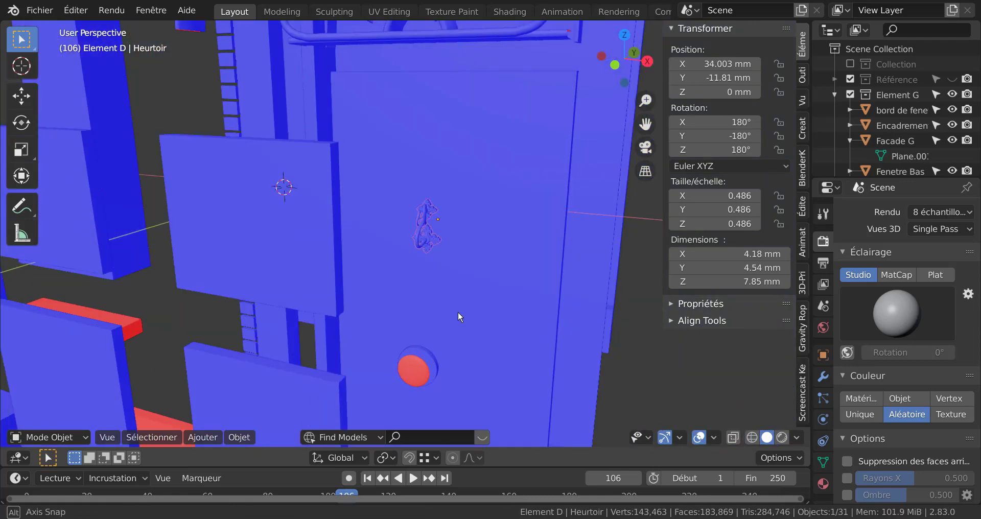
middle_click_drag(481, 275, 417, 219)
left_click(394, 206)
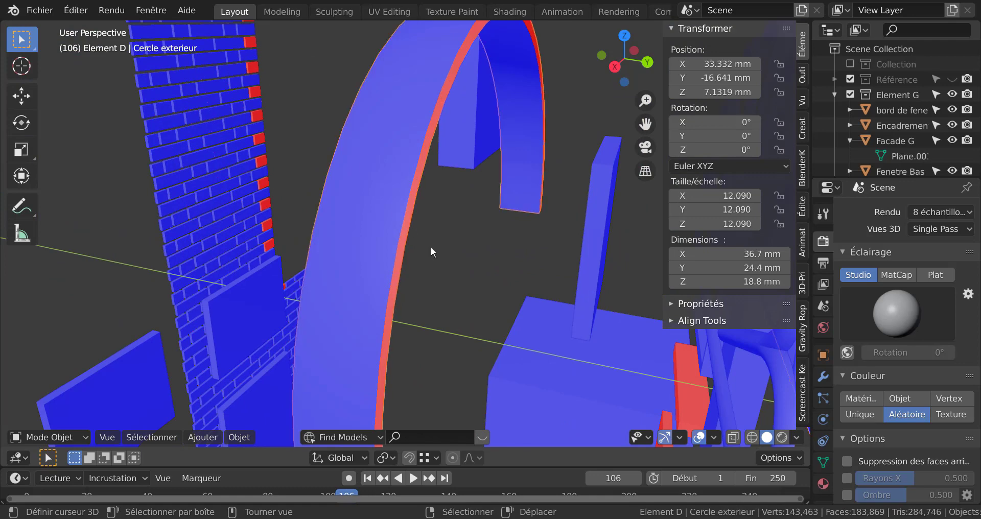
key("Tab")
scroll(447, 256, "up", 3)
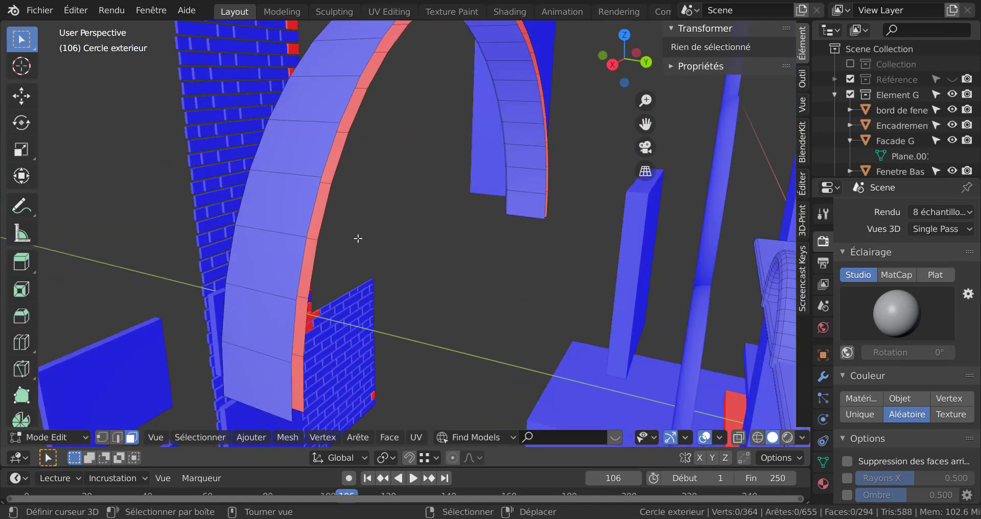
middle_click_drag(358, 238, 302, 238)
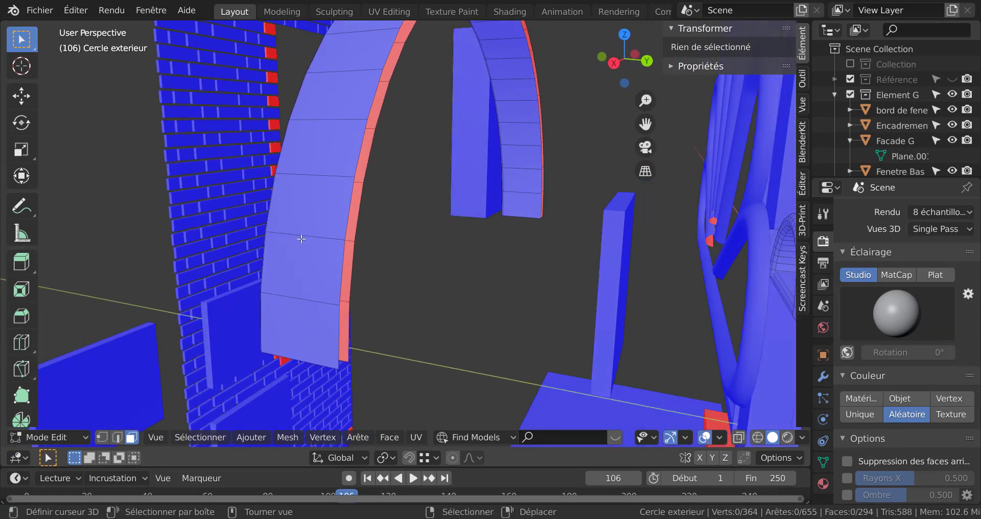
key("a")
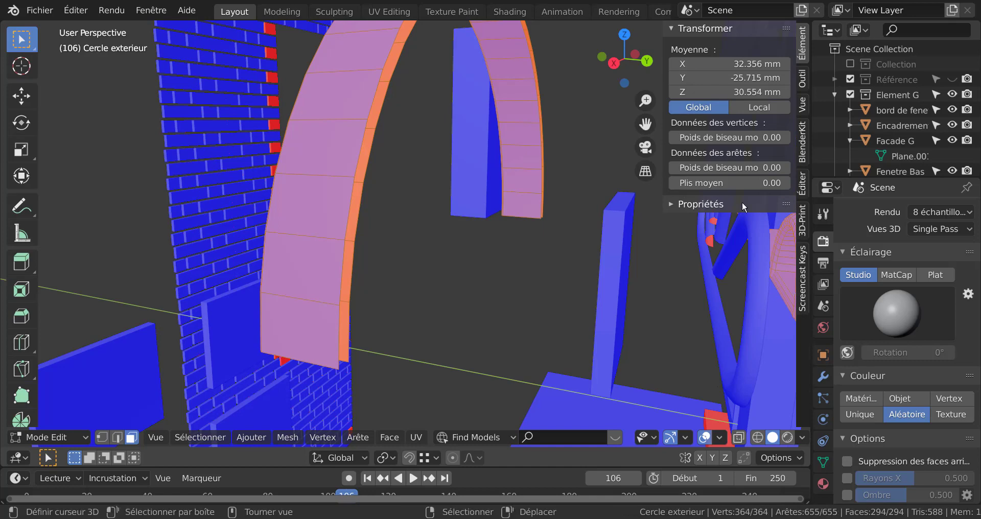
Run all the 3D-print checks on the outer arch
left_click(802, 297)
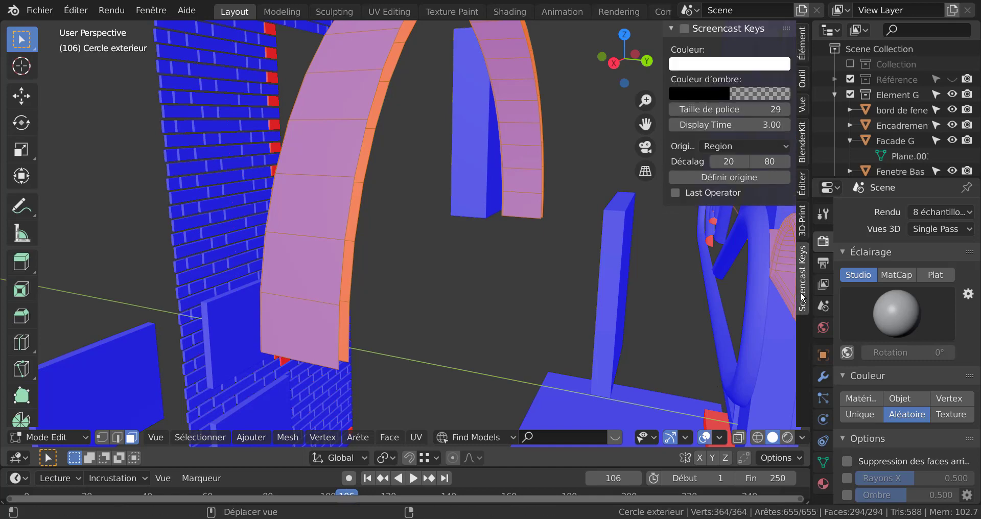
left_click(802, 220)
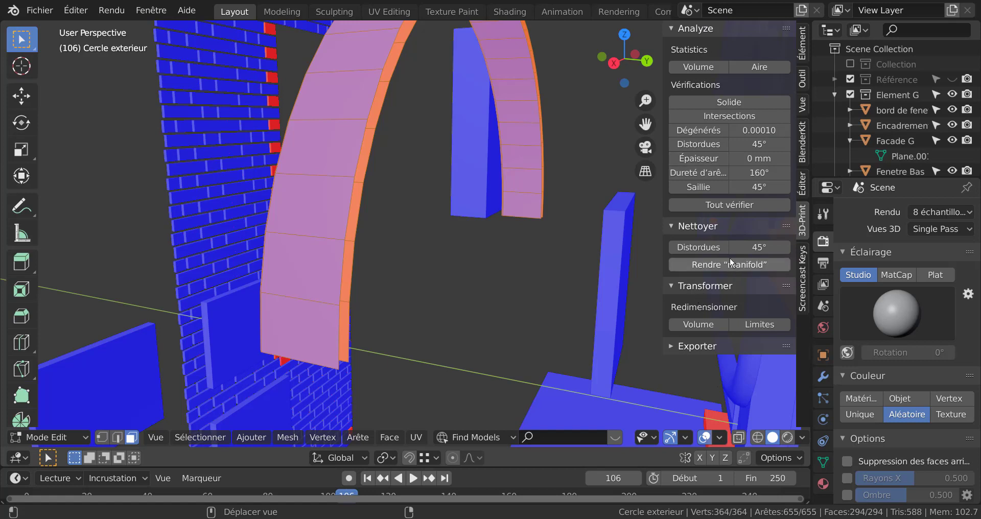
left_click(724, 206)
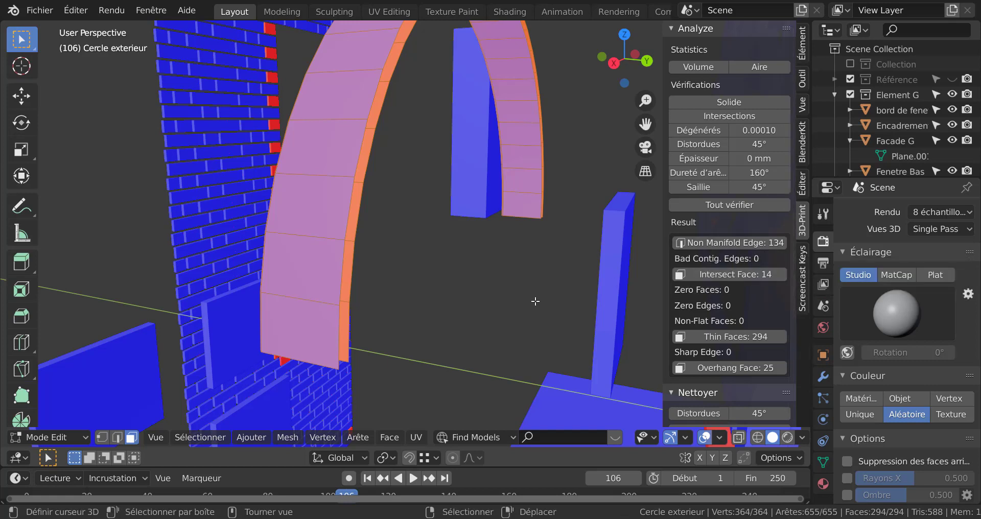
Replace the full selection with one arch face, switch to edge selection and select an edge at the arch's lower end
scroll(533, 307, "down", 2)
scroll(516, 310, "down", 1)
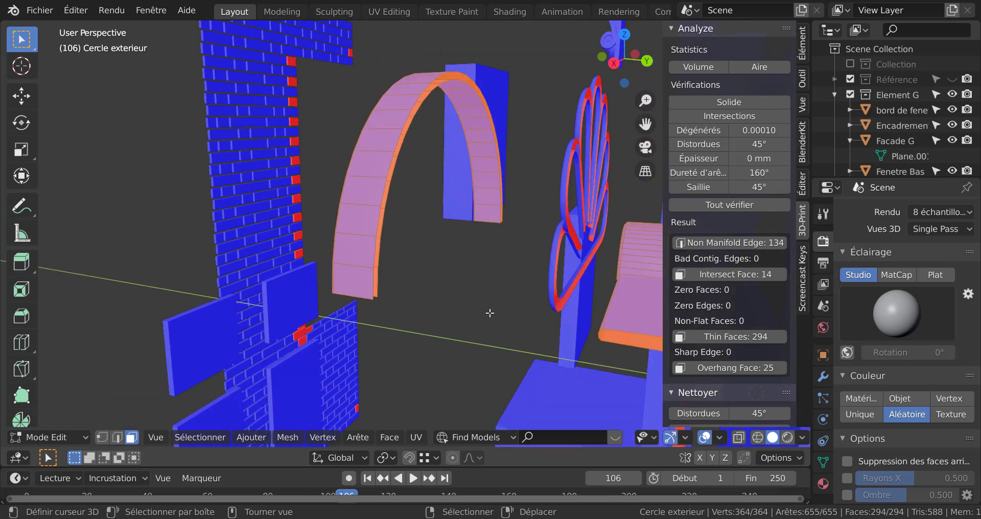
mouse_move(490, 312)
middle_mouse_down()
mouse_move(480, 315)
mouse_move(496, 297)
middle_mouse_up()
scroll(496, 298, "up", 4)
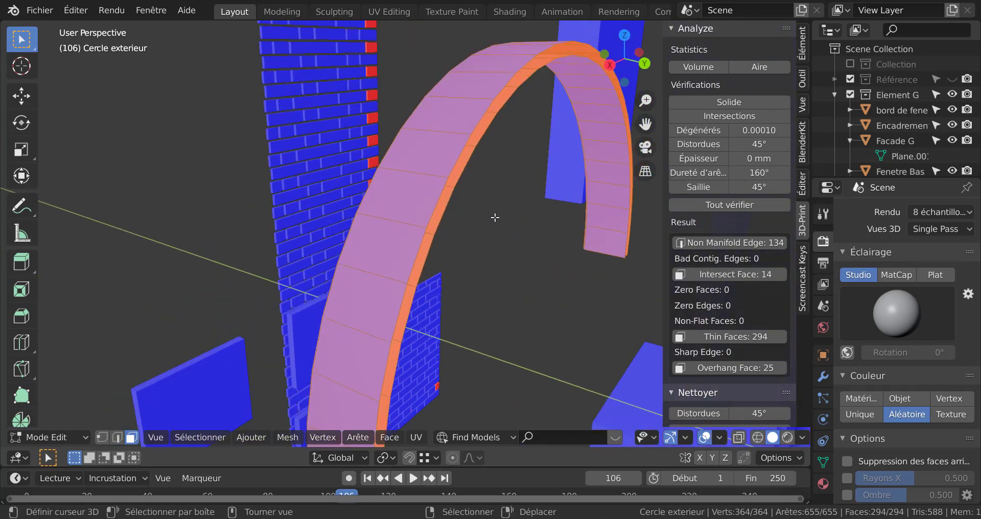
left_click(454, 158)
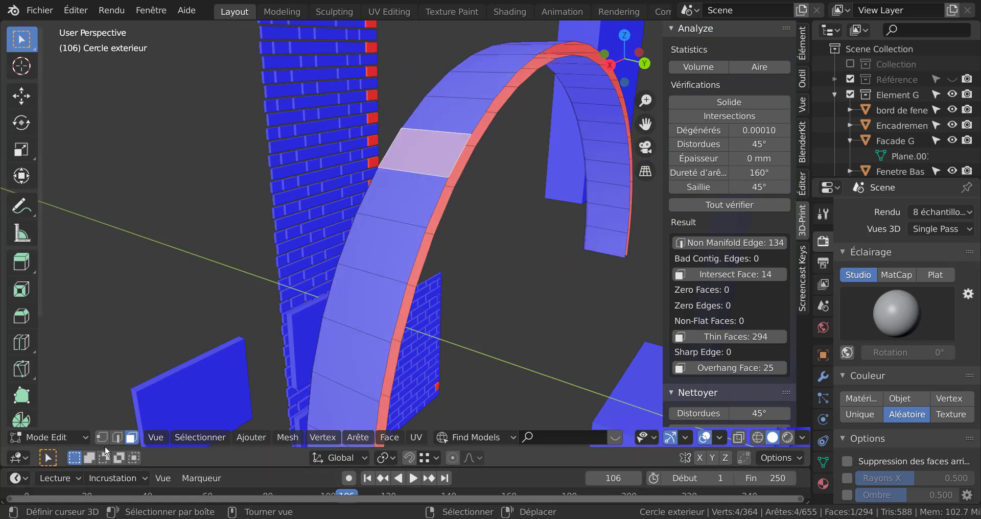
left_click(117, 437)
scroll(438, 266, "down", 1)
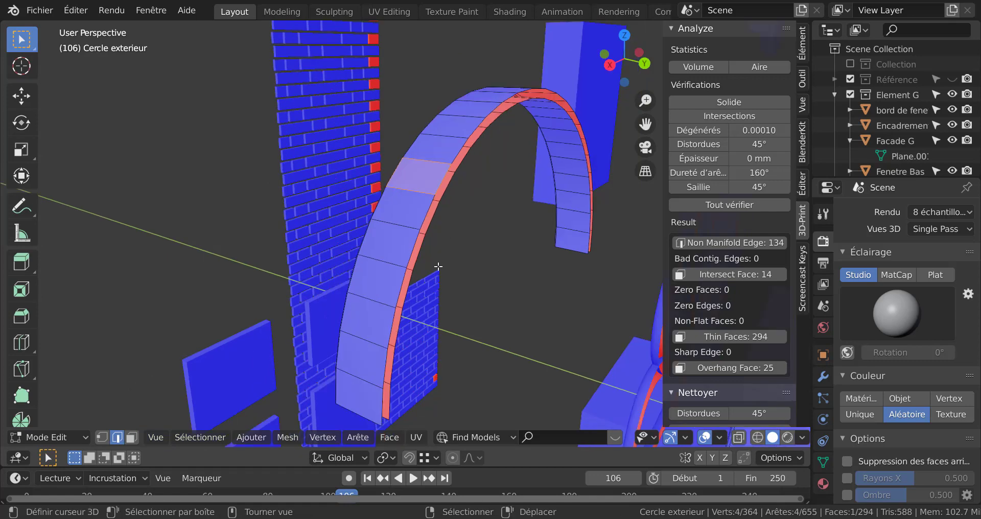
middle_click_drag(413, 354, 397, 292, "shift")
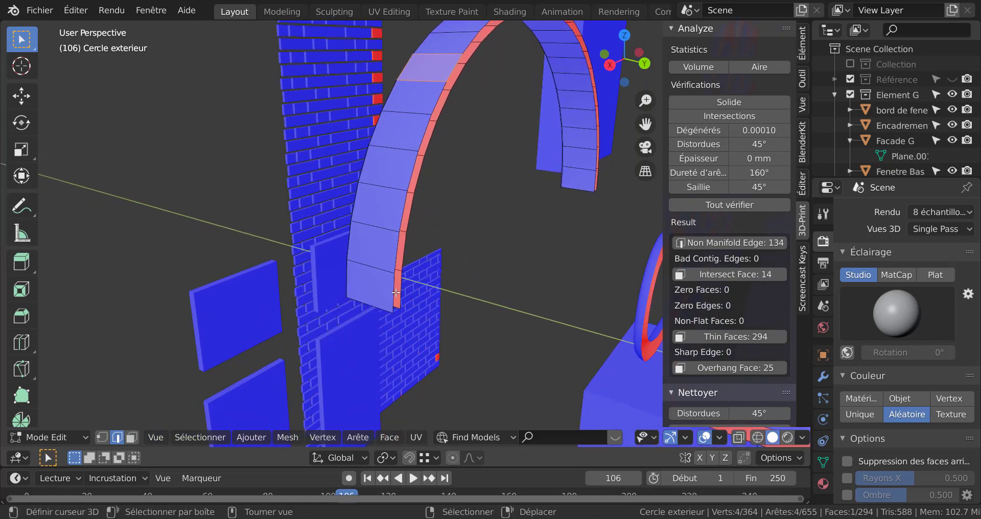
left_click(391, 296)
middle_click_drag(505, 309, 528, 248)
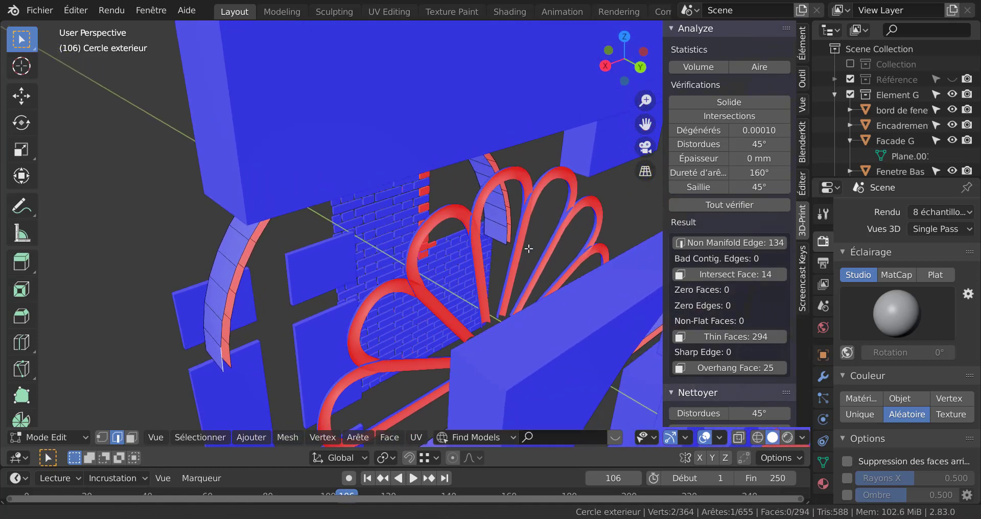
Try to select the shortest edge path along the arch's rim from one lower end to the other
left_click(511, 227, "ctrl")
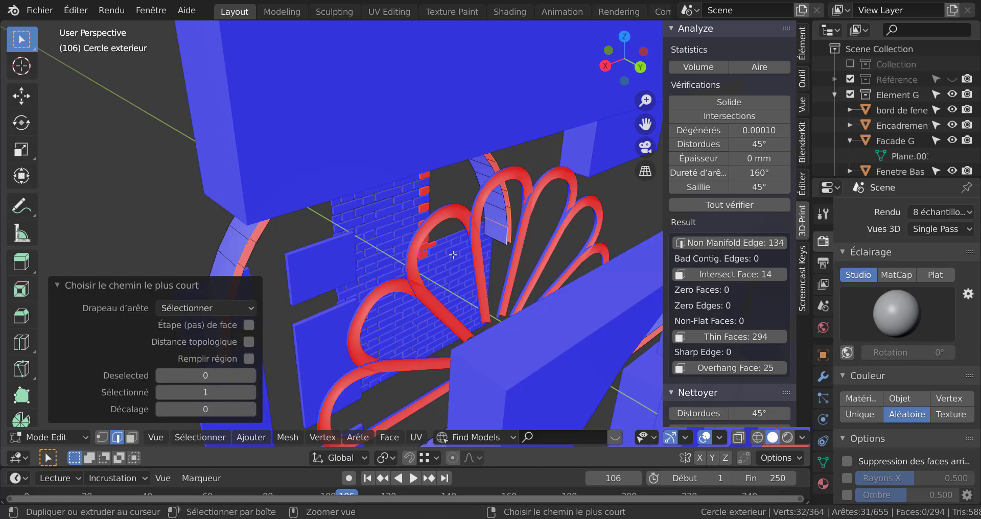
key("ctrl+z")
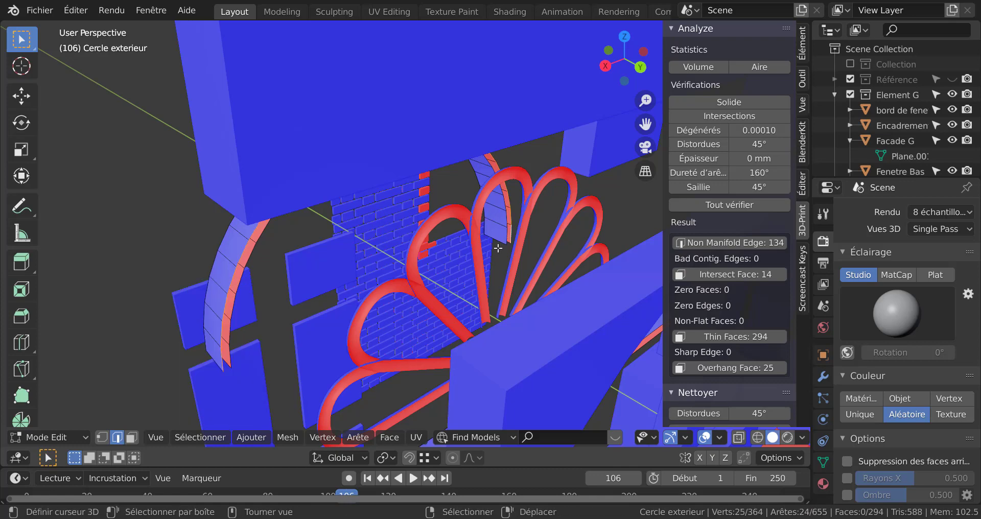
scroll(506, 247, "up", 2)
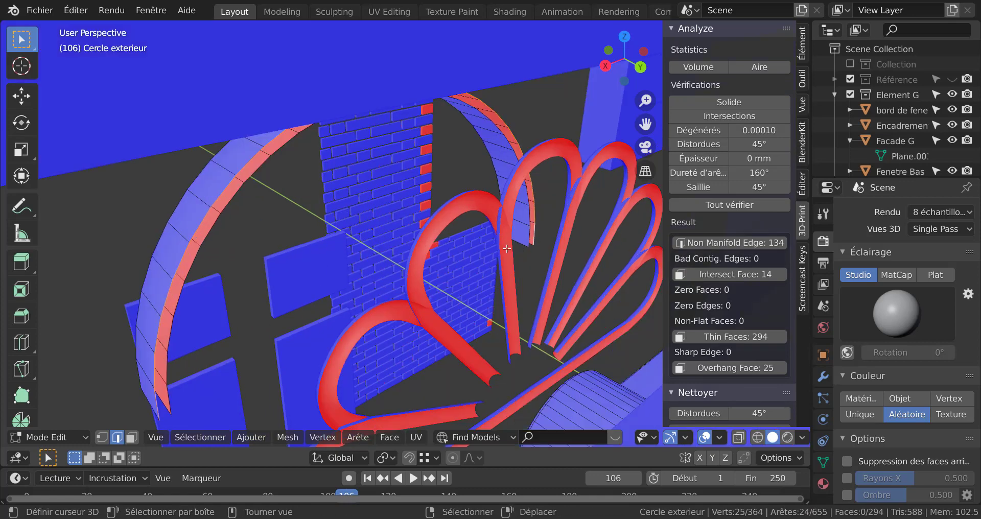
left_click(529, 230, "ctrl")
key("s")
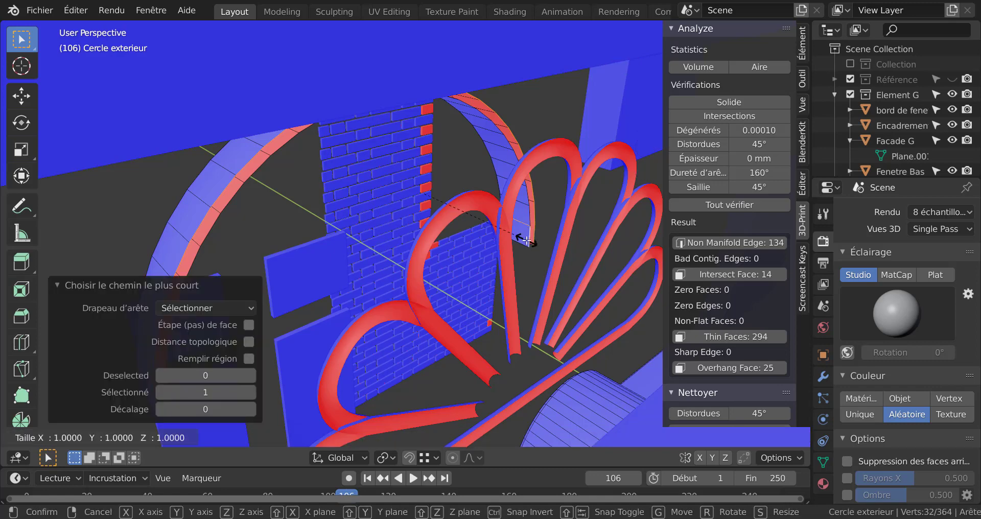
key("Escape")
Select the whole outer arch mesh and merge its vertices by distance at 0.0001 mm
middle_click_drag(478, 242, 450, 265)
key("a")
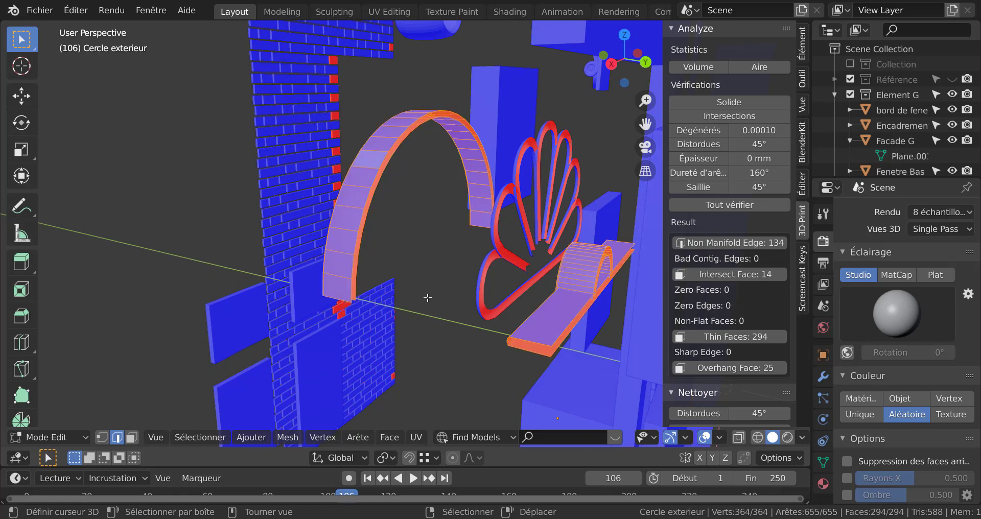
middle_click_drag(427, 298, 428, 313)
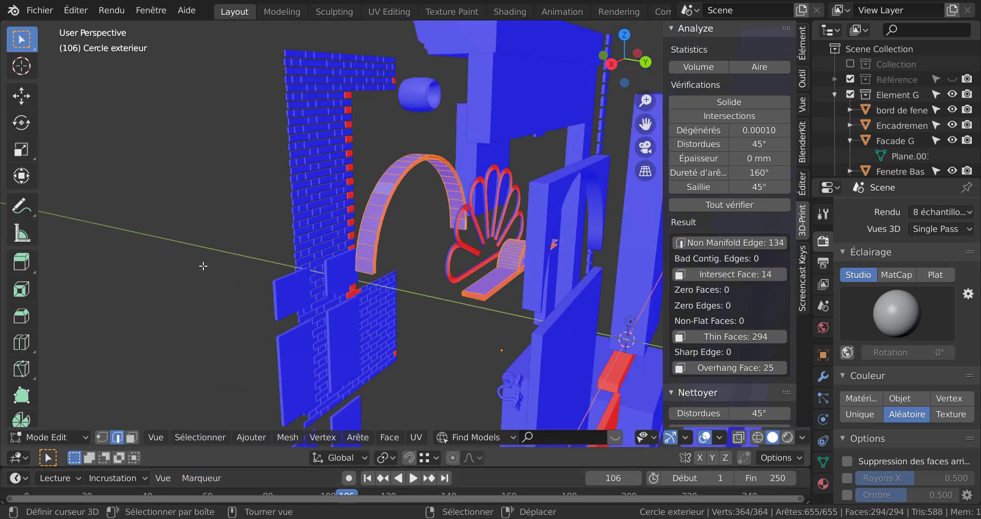
key("q")
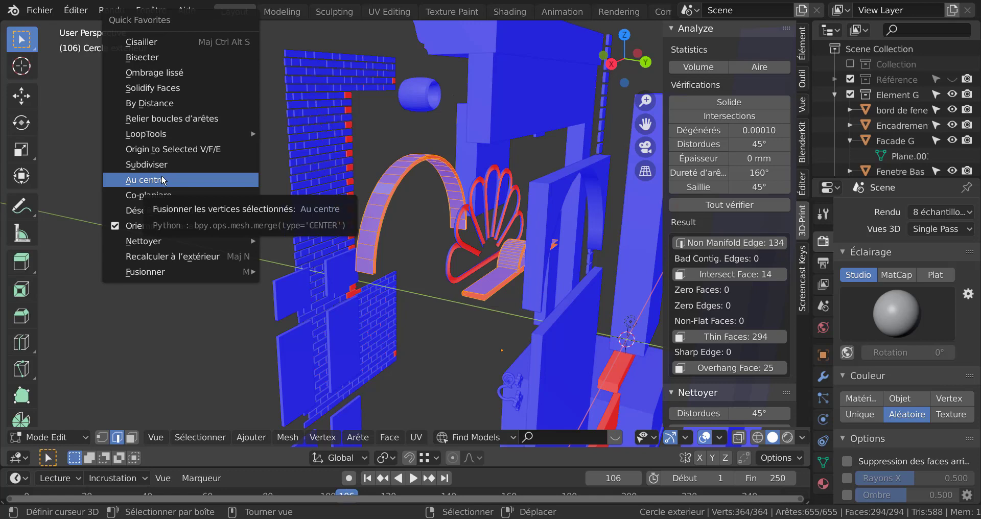
left_click(161, 103)
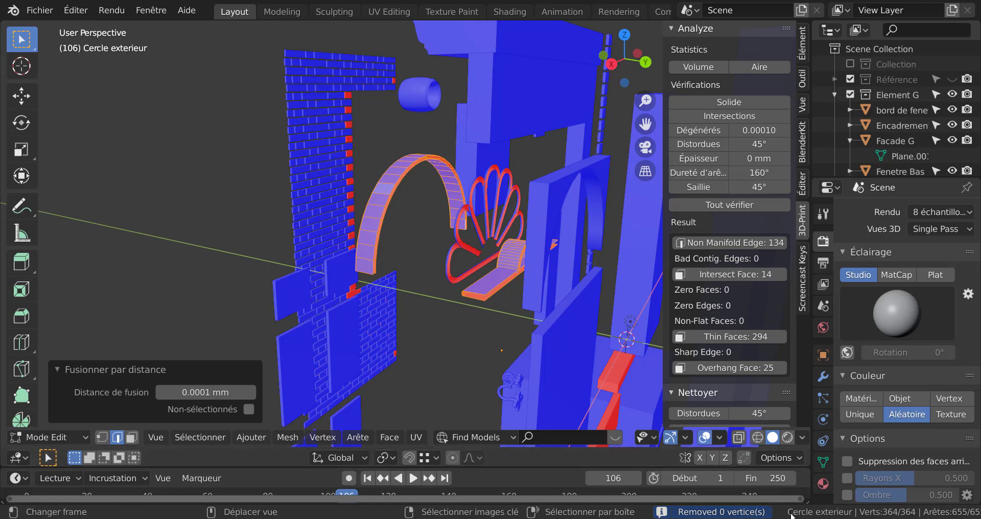
Test the geometry at the arch's lower end by moving an end edge, and cancel the move
scroll(424, 283, "up", 2)
middle_click_drag(440, 275, 358, 288)
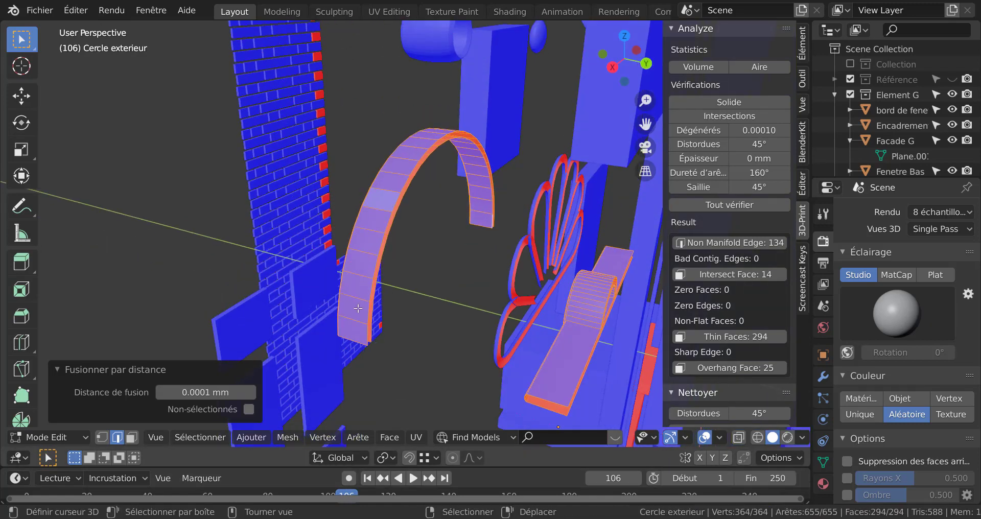
left_click(356, 328)
key("g")
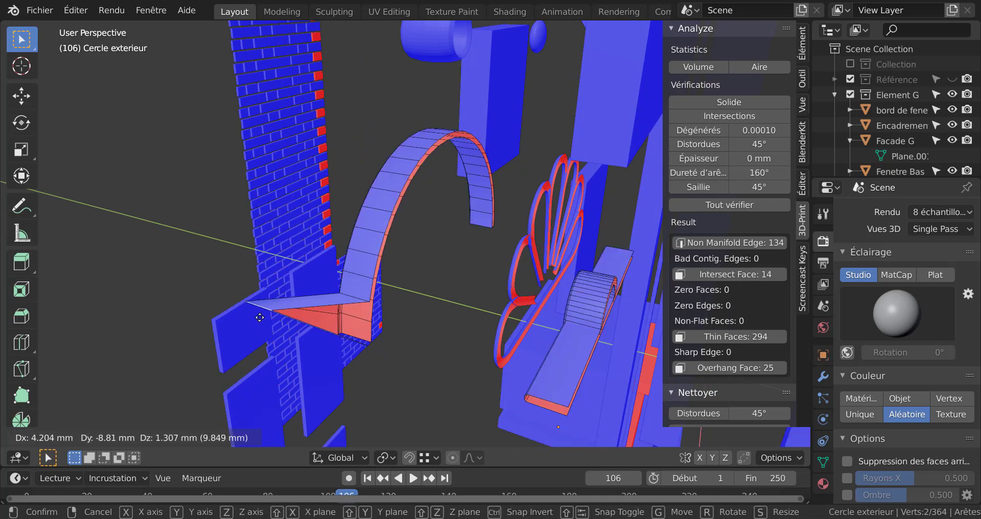
right_click(312, 317)
middle_click_drag(469, 243, 357, 240)
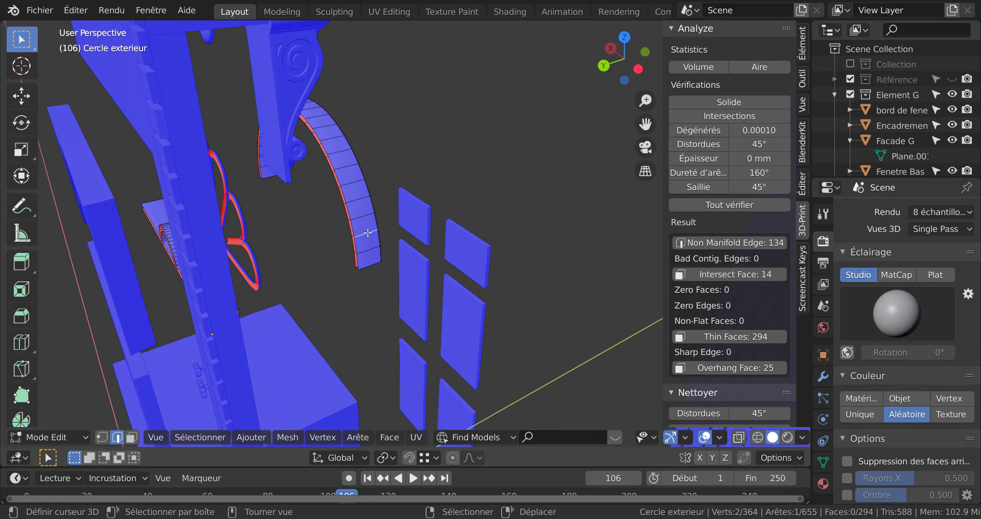
Isolate the outer arch in local view and reopen it for mesh editing
key("Tab")
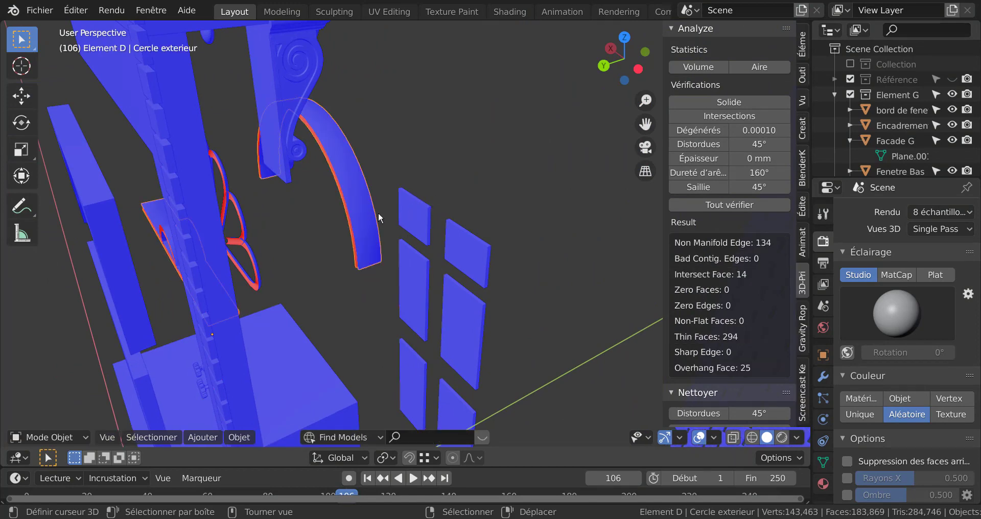
key("KP_Divide")
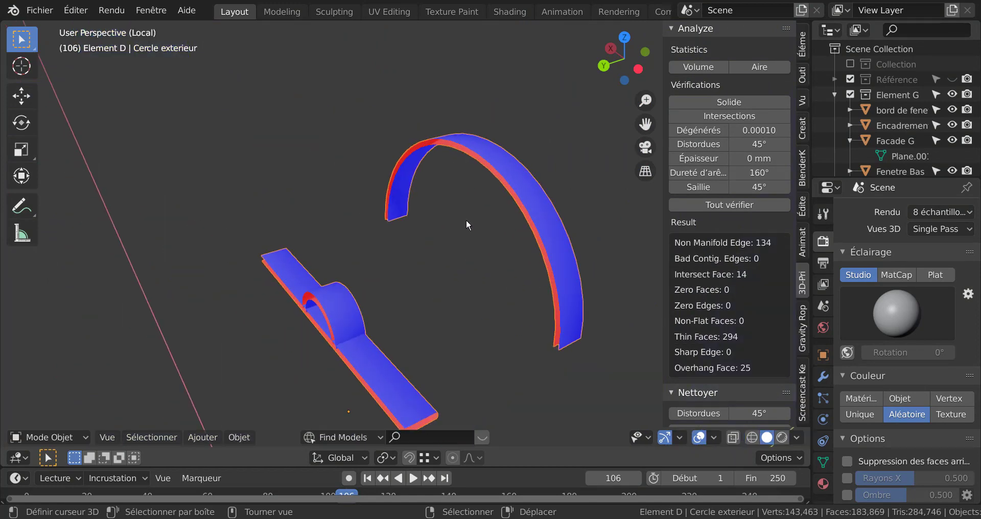
key("Tab")
Test-move an edge near the isolated arch's lower end, and cancel the move
middle_click_drag(491, 234, 462, 207)
scroll(478, 225, "up", 2)
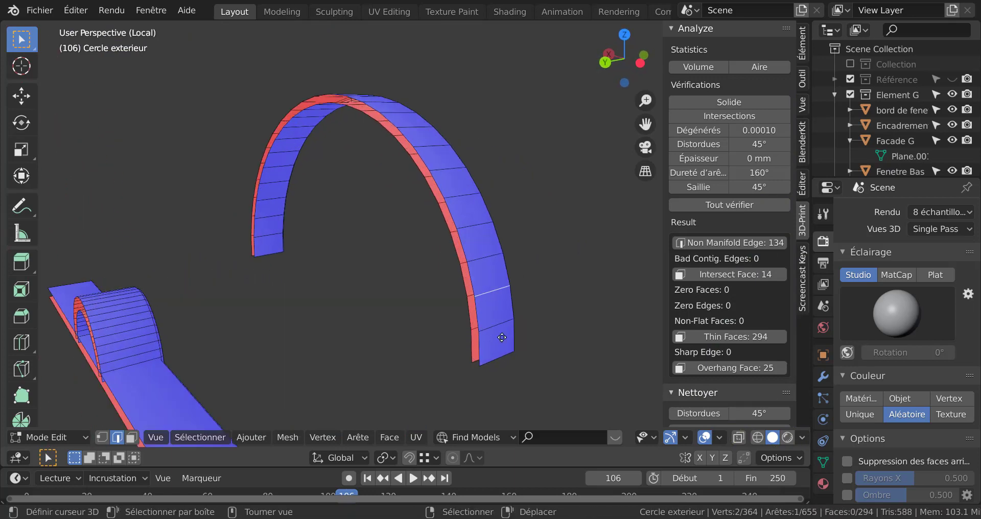
key("g")
right_click(568, 265)
middle_click_drag(541, 265, 554, 243)
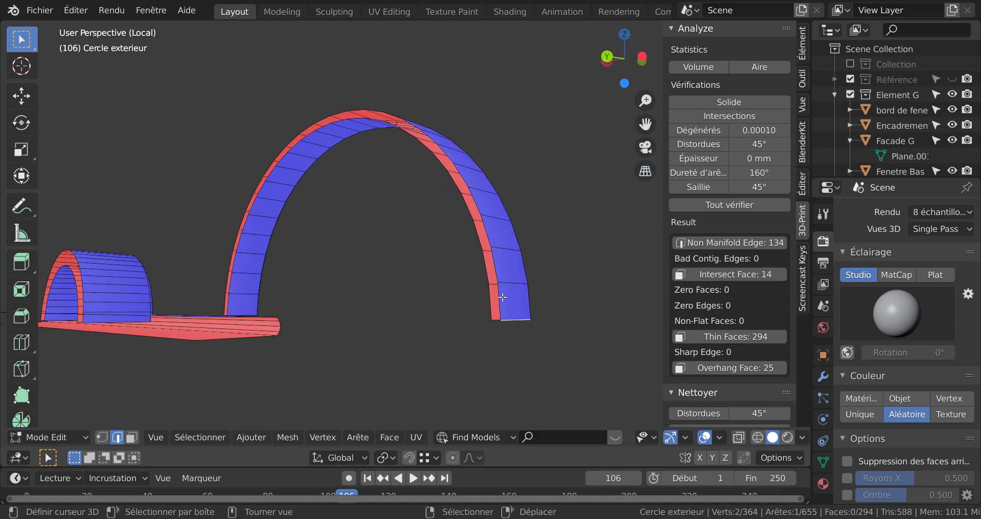
Try to select individual edges at both lower ends of the arch's open side
left_click(502, 297)
middle_click_drag(464, 302, 506, 227)
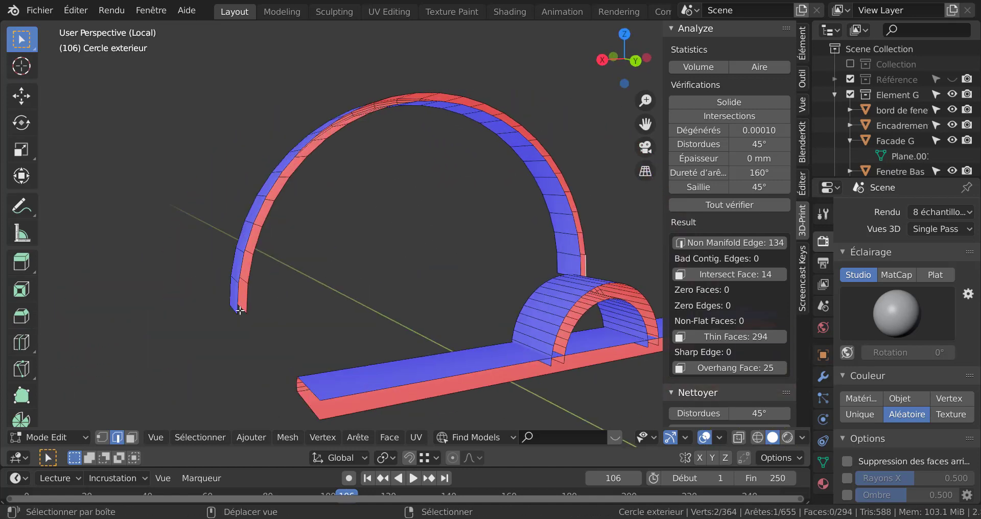
mouse_move(239, 310)
middle_mouse_down()
mouse_move(306, 302)
mouse_move(221, 309)
middle_mouse_up()
left_click(258, 313, "shift")
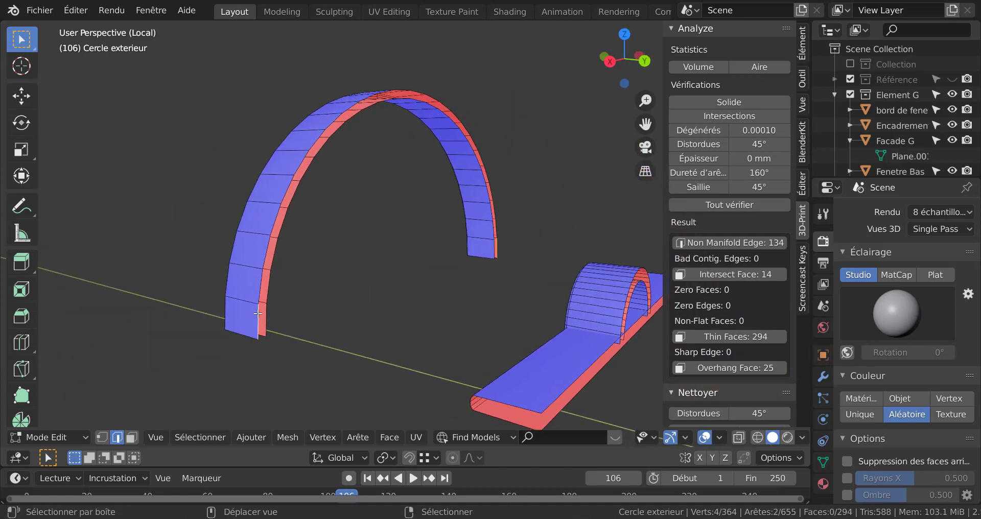
left_click(494, 256, "shift")
middle_click_drag(505, 285, 449, 282)
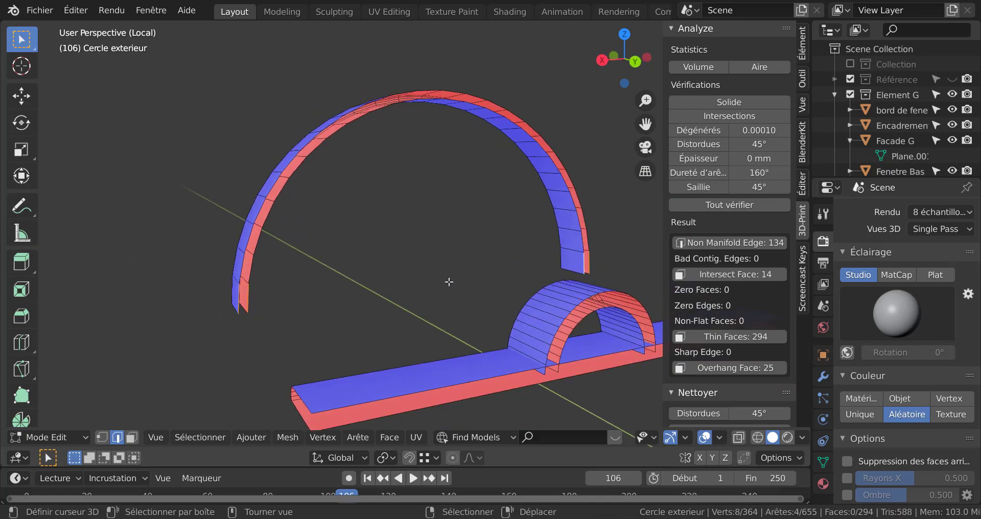
Select the inner and outer edge chains along the arch's open side using shortest-path selection between its two ends
left_click(257, 294)
left_click(578, 258, "ctrl")
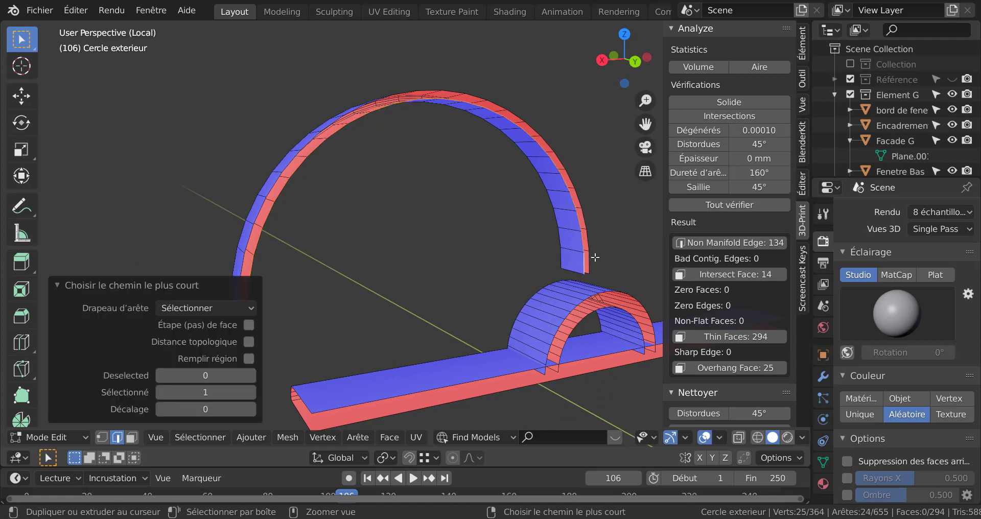
left_click(594, 256, "ctrl")
middle_click_drag(525, 278, 468, 239)
left_click(329, 251, "ctrl")
left_click(425, 234, "shift")
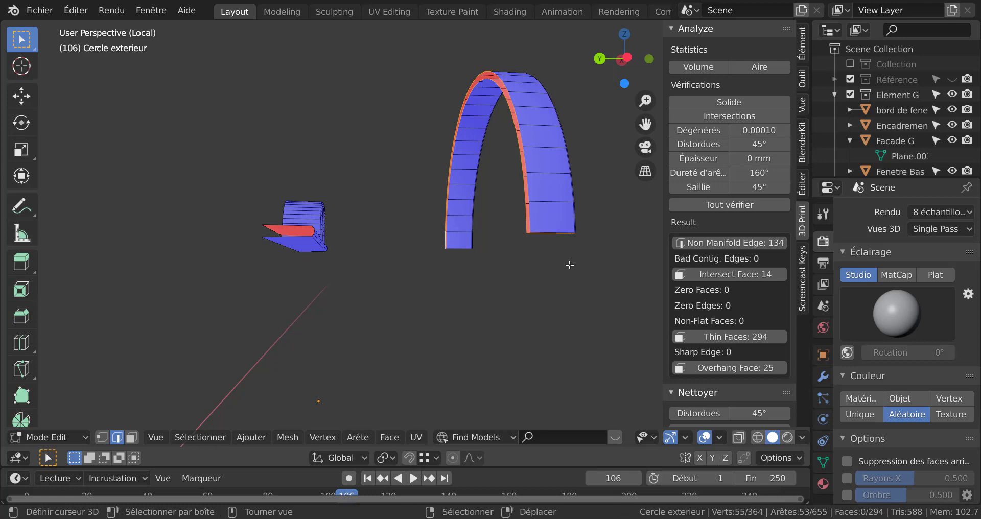
Deselect the extra edges at the arch's end with Circle Select
key("c")
middle_click(567, 227)
key("Escape")
mouse_move(582, 275)
middle_mouse_down()
mouse_move(525, 282)
mouse_move(568, 277)
middle_mouse_up()
middle_click_drag(592, 276, 468, 274)
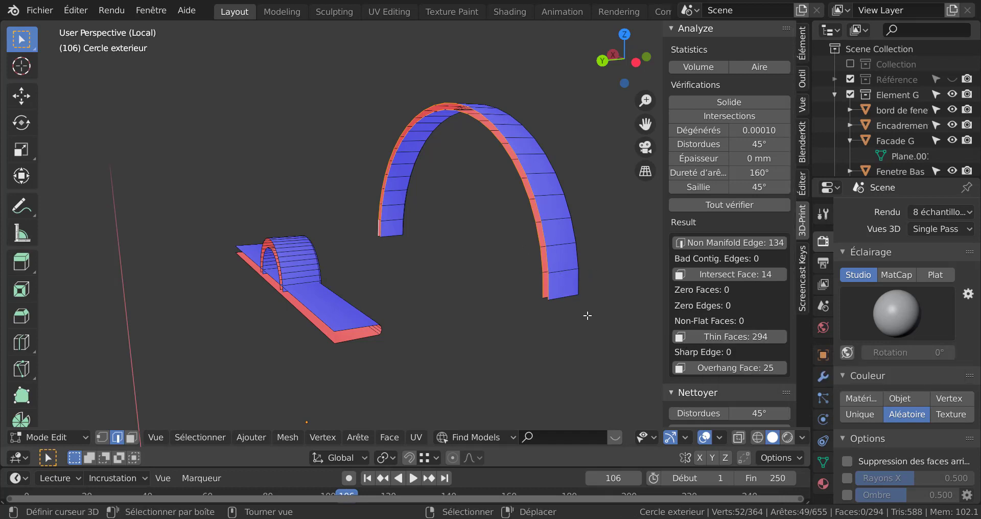
Try to join the selected rim edges with LoopTools Bridge, and undo the result
key("q")
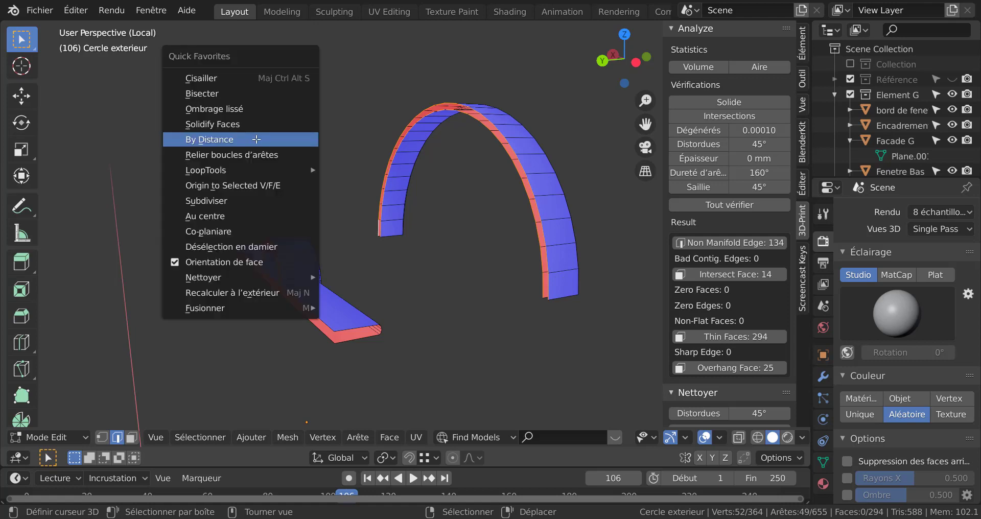
mouse_move(221, 174)
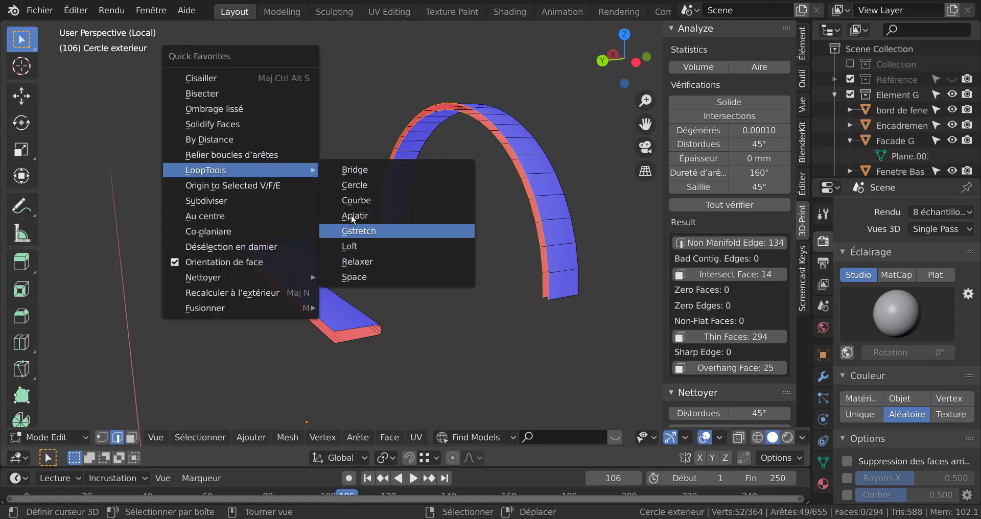
left_click(345, 170)
middle_click_drag(369, 184, 498, 230)
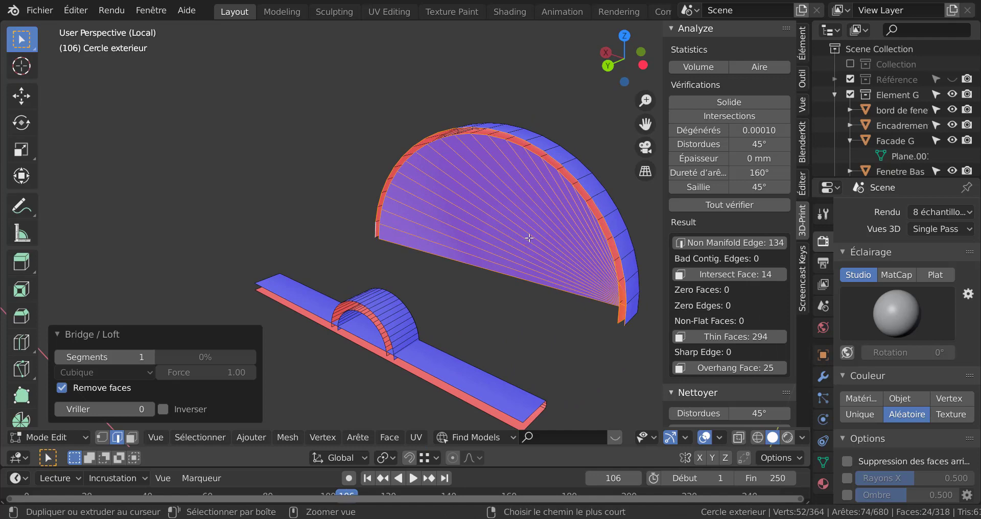
key("ctrl+z")
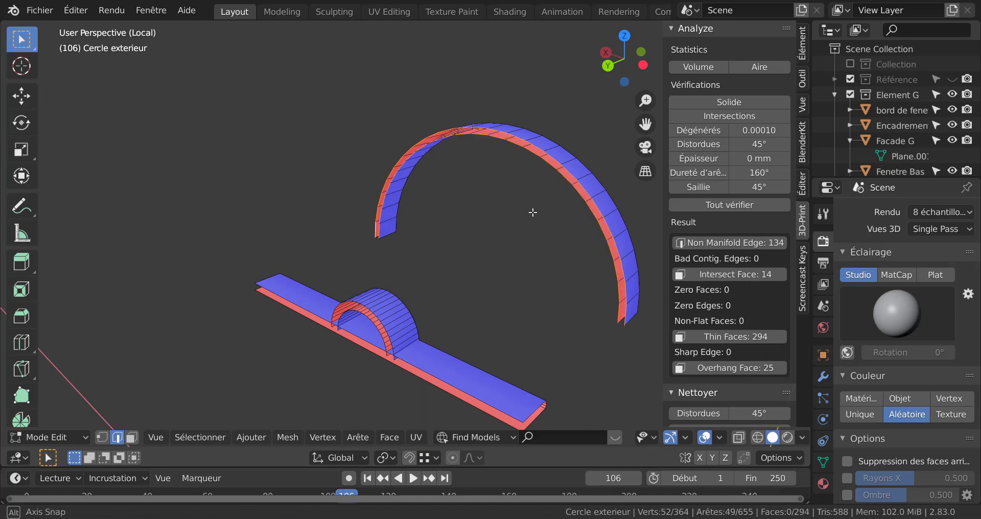
Turn on X-ray and deselect the stray edge beside the arch's two rim chains with Circle Select
middle_click_drag(544, 232, 435, 224)
key("alt+z")
middle_click_drag(460, 267, 476, 289)
scroll(476, 289, "down", 2)
key("c")
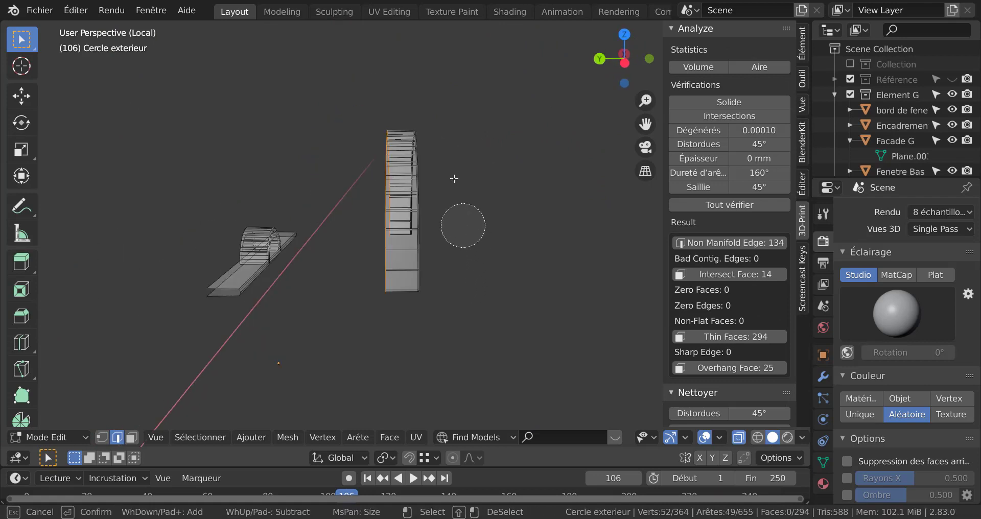
mouse_move(423, 258)
middle_mouse_down()
mouse_move(434, 316)
mouse_move(491, 311)
middle_mouse_up()
key("Escape")
mouse_move(497, 251)
middle_mouse_down("shift")
mouse_move(470, 254)
mouse_move(496, 248)
middle_mouse_up("shift")
scroll(496, 249, "up", 1)
scroll(496, 248, "up", 1)
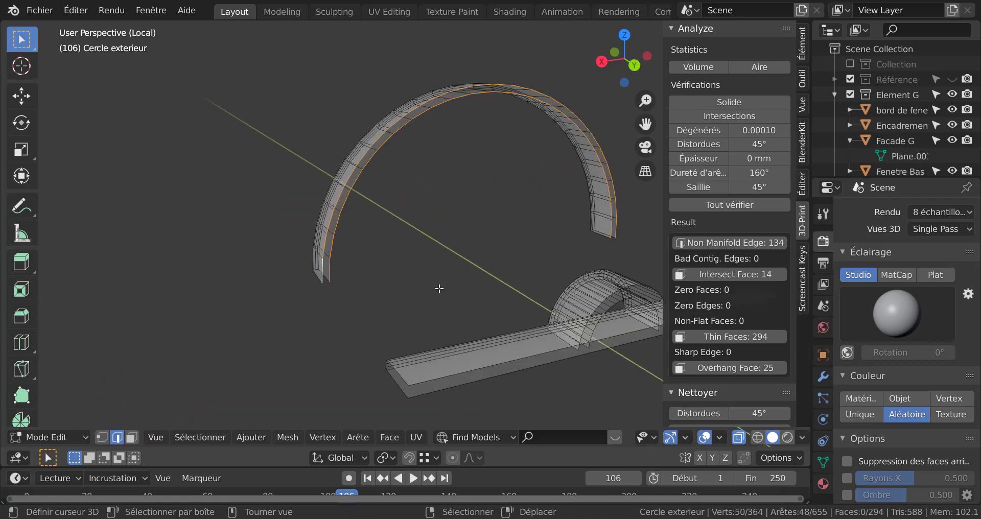
Bridge the two selected rim edge loops to close the arch's open side with faces
key("q")
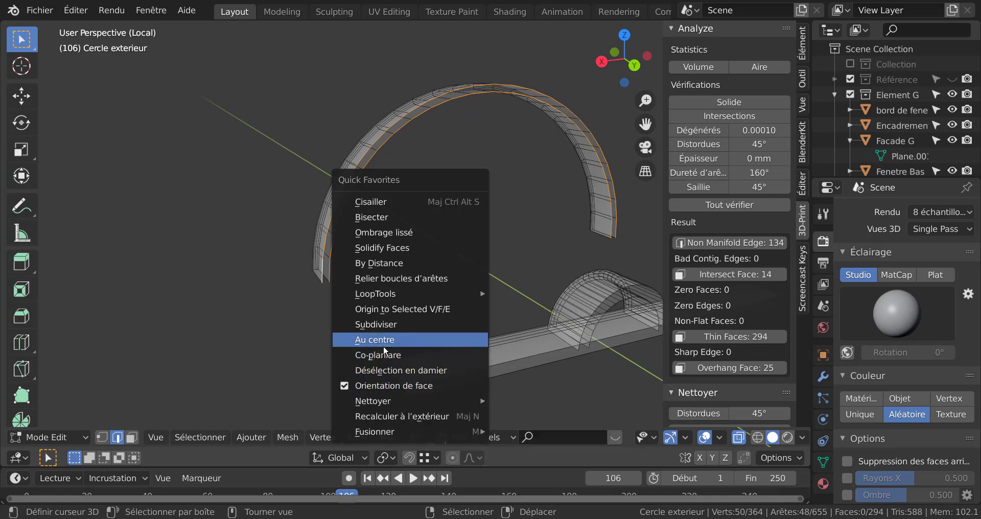
left_click(392, 281)
key("Tab")
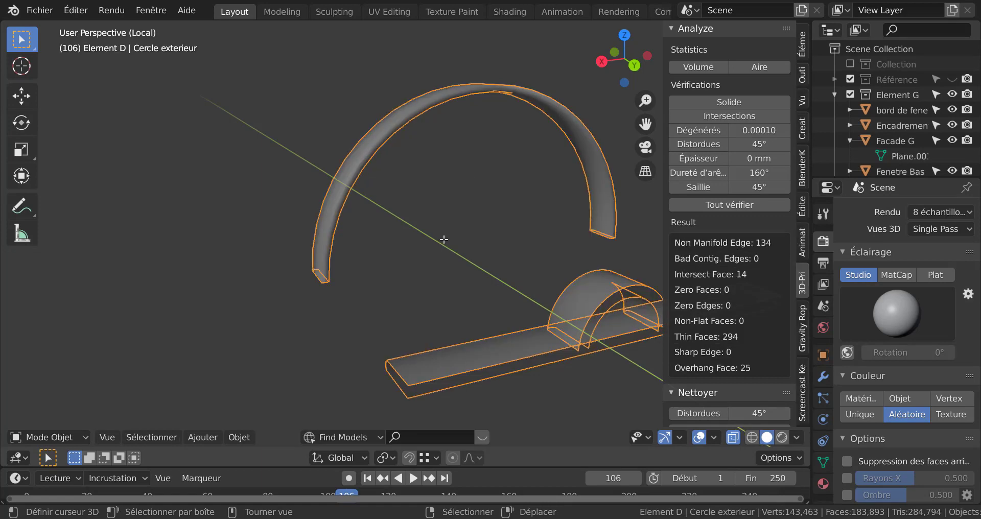
key("Tab")
Select the boundary edges at one lower end of the arch, fill them with a face and clear the selection
middle_click_drag(445, 237, 456, 210)
scroll(400, 207, "up", 2)
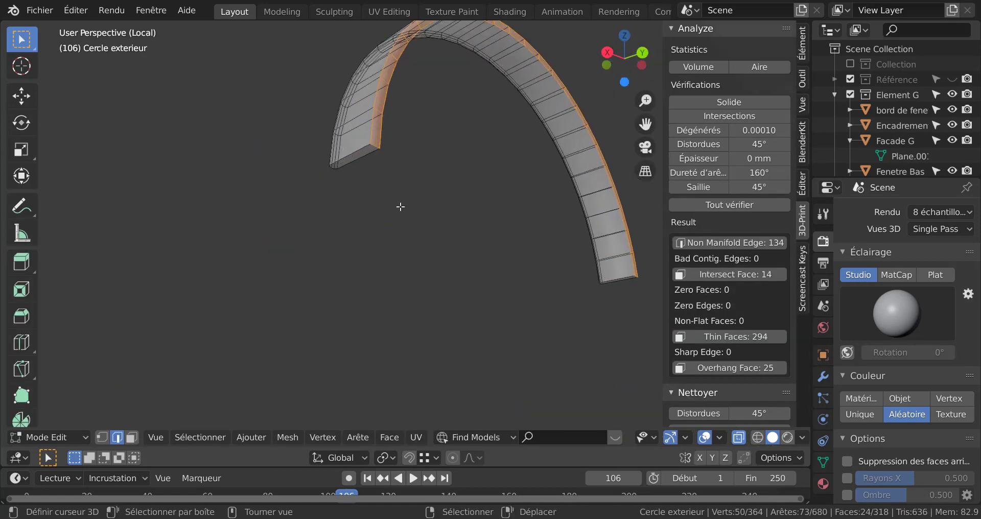
left_click(346, 151)
left_click(353, 157)
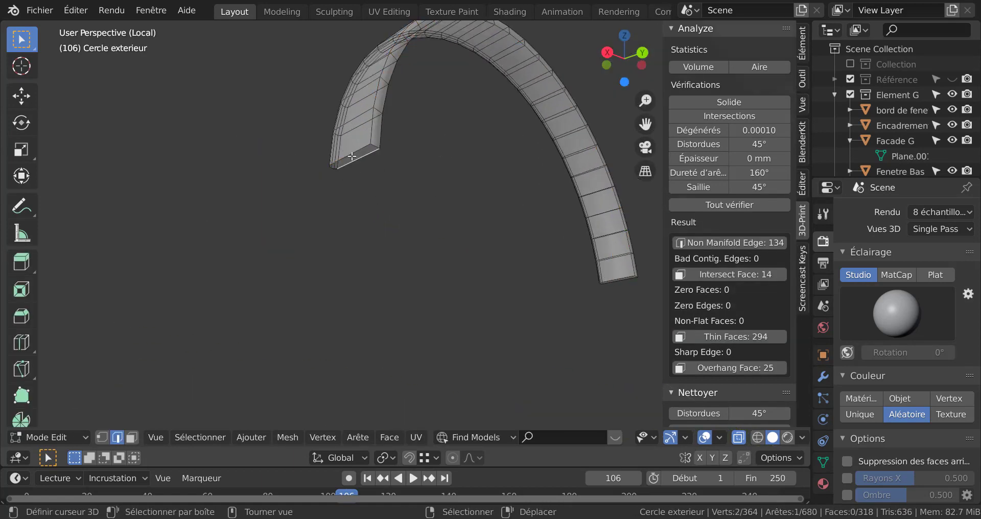
left_click(365, 158, "shift")
left_click(373, 167)
scroll(380, 154, "up", 3)
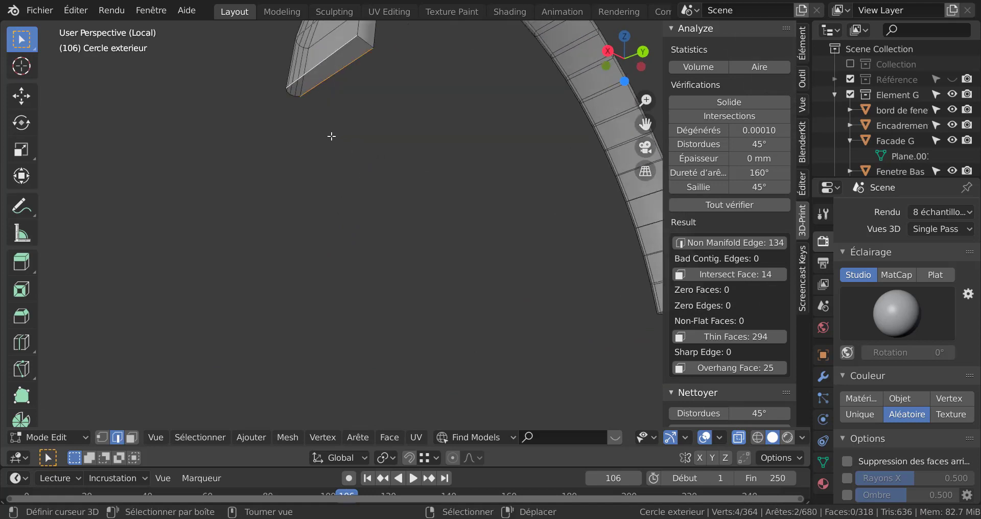
left_click(312, 90, "alt")
key("f")
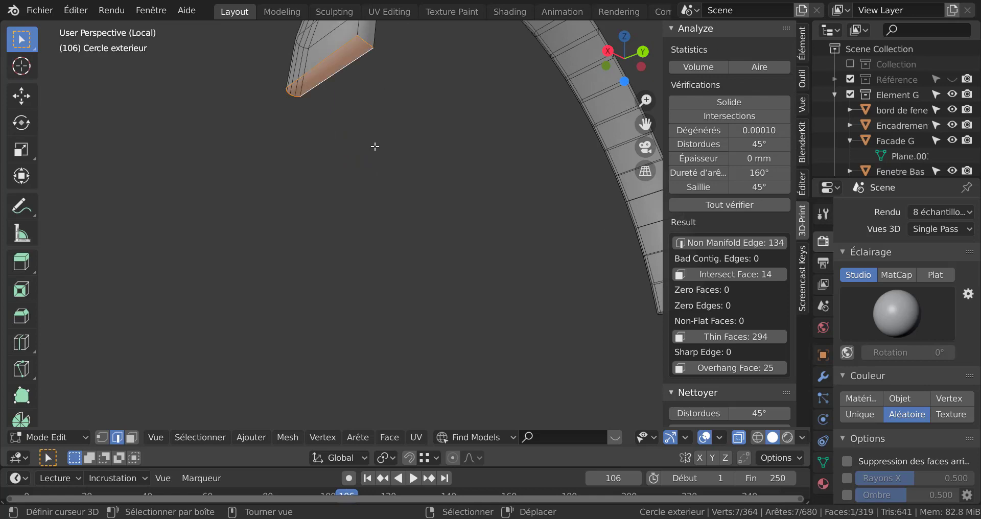
scroll(375, 147, "down", 5)
middle_click_drag(447, 190, 379, 97)
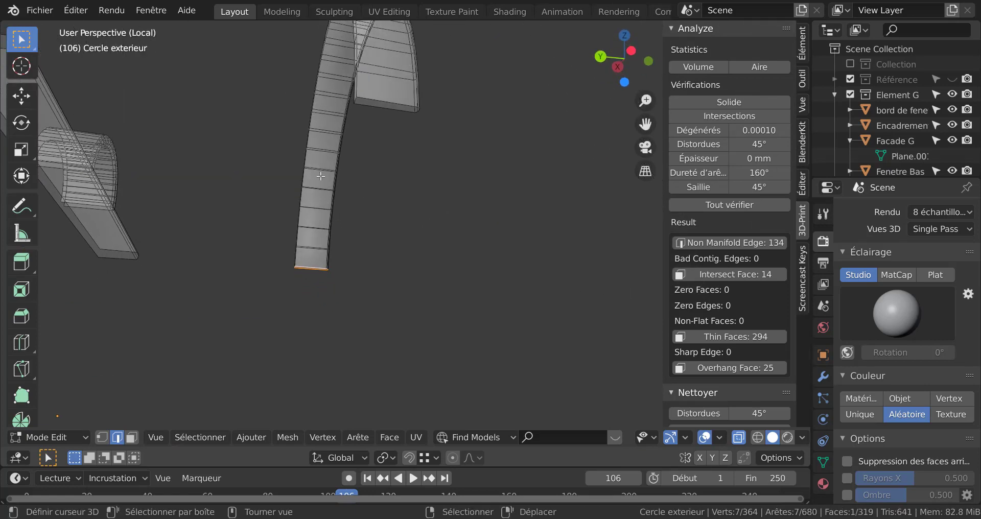
left_click(429, 178)
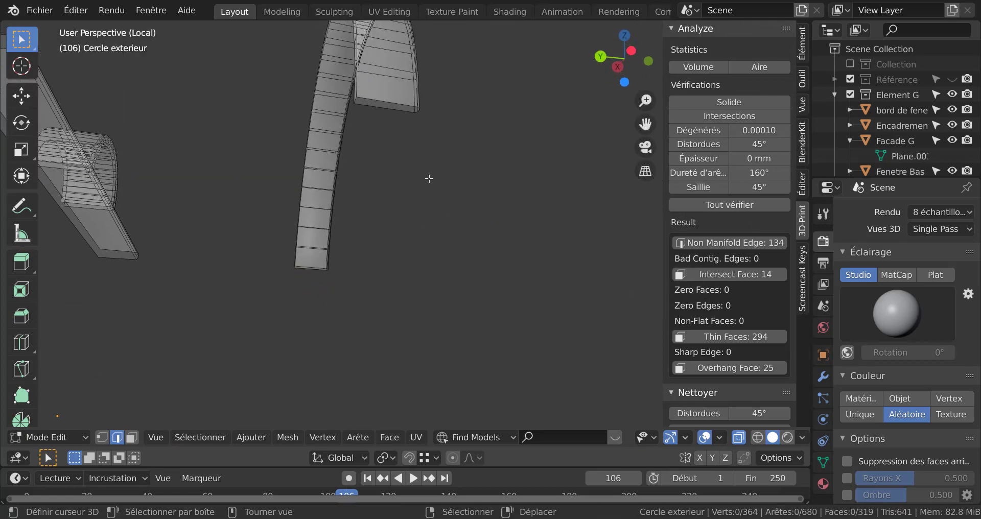
Fill the open boundary at the arch's other lower end with a face
left_click(384, 104, "alt")
key("f")
scroll(450, 212, "down", 2)
mouse_move(450, 211)
middle_mouse_down()
mouse_move(419, 207)
mouse_move(442, 205)
middle_mouse_up()
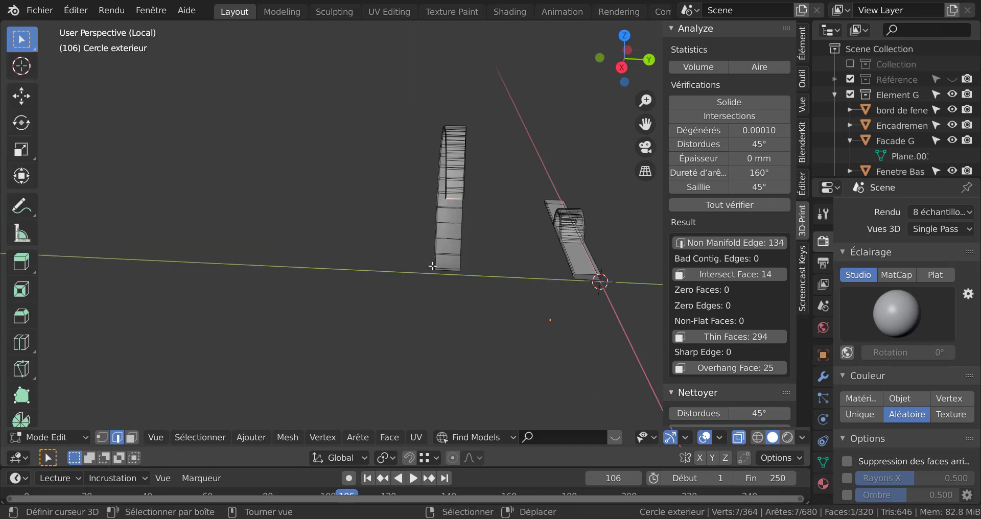
Select all geometry linked to the closed arch and rerun all 3D-print checks on the mesh
key("ctrl+l")
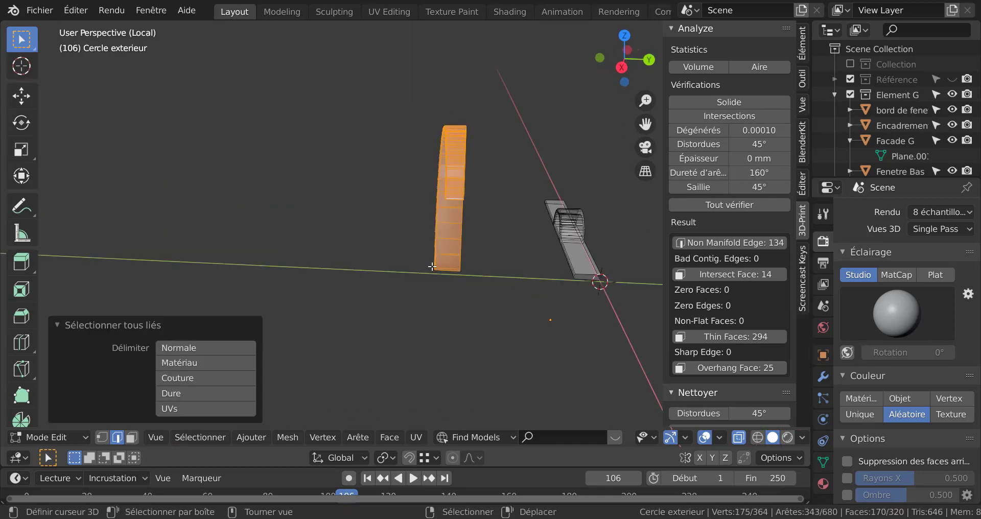
middle_click_drag(538, 253, 767, 241)
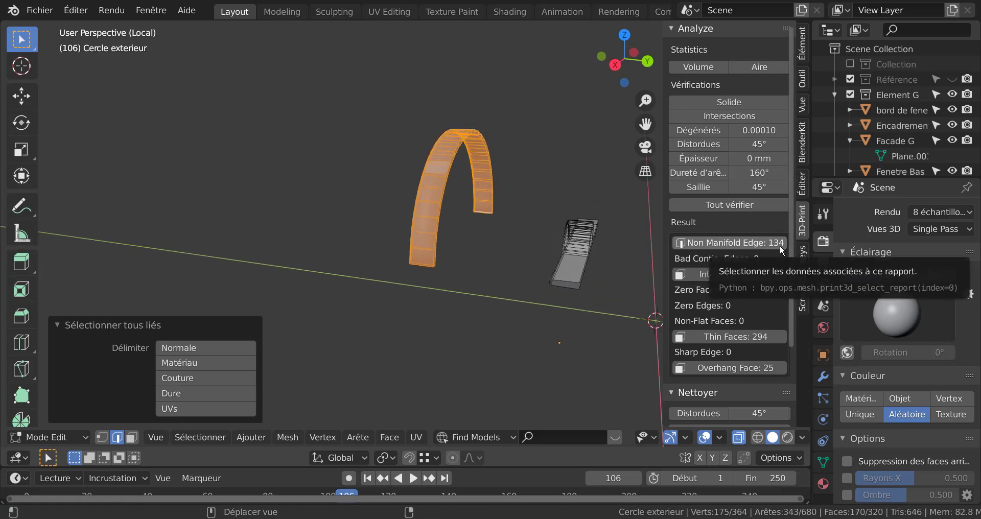
left_click(730, 206)
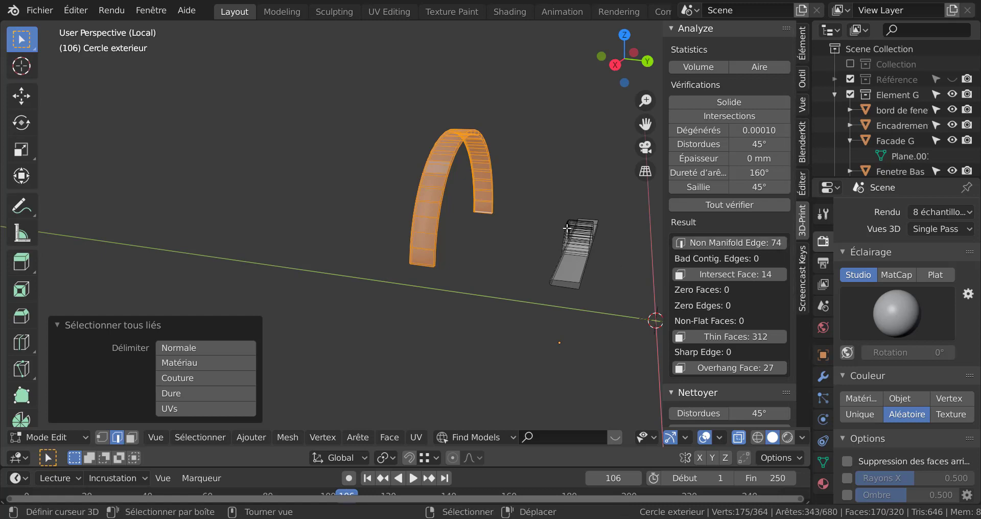
Examine the small arch and flat strip beside the large arch for remaining open geometry
middle_click_drag(511, 199, 414, 179)
scroll(414, 176, "up", 5)
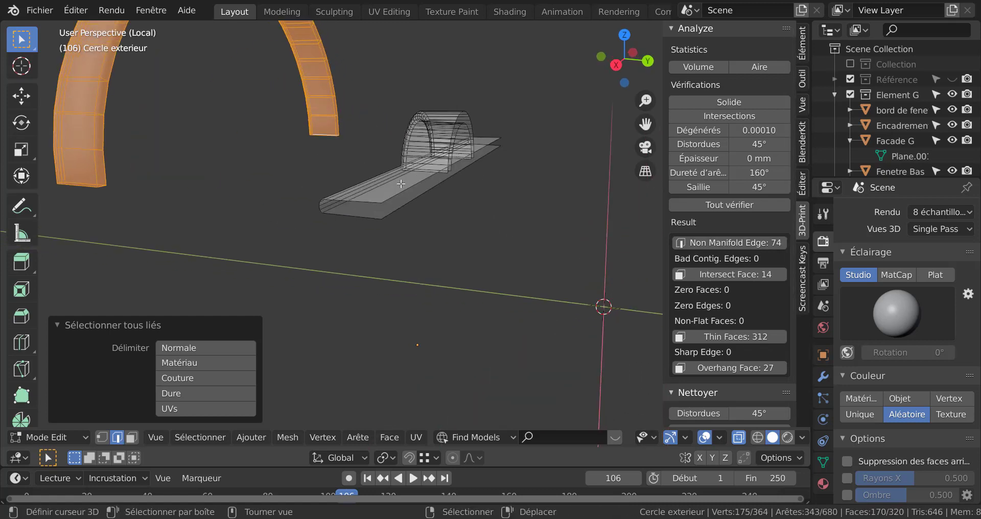
scroll(415, 181, "down", 4)
scroll(419, 191, "up", 4)
key("Tab")
key("Tab")
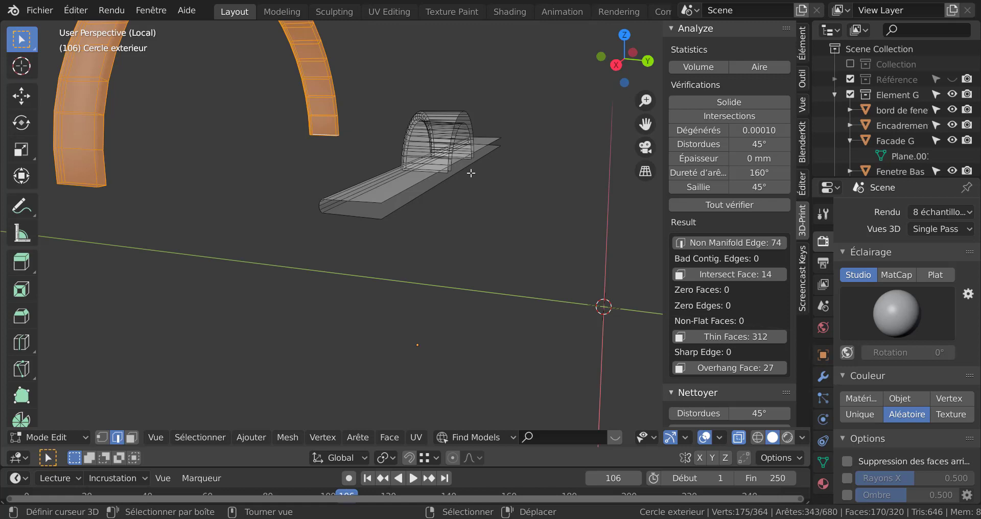
scroll(458, 195, "down", 4)
middle_click_drag(433, 205, 509, 223)
Leave Edit Mode and exit local view to bring back the whole exploded facade
key("Tab")
scroll(482, 256, "down", 3)
middle_click_drag(482, 257, 492, 237)
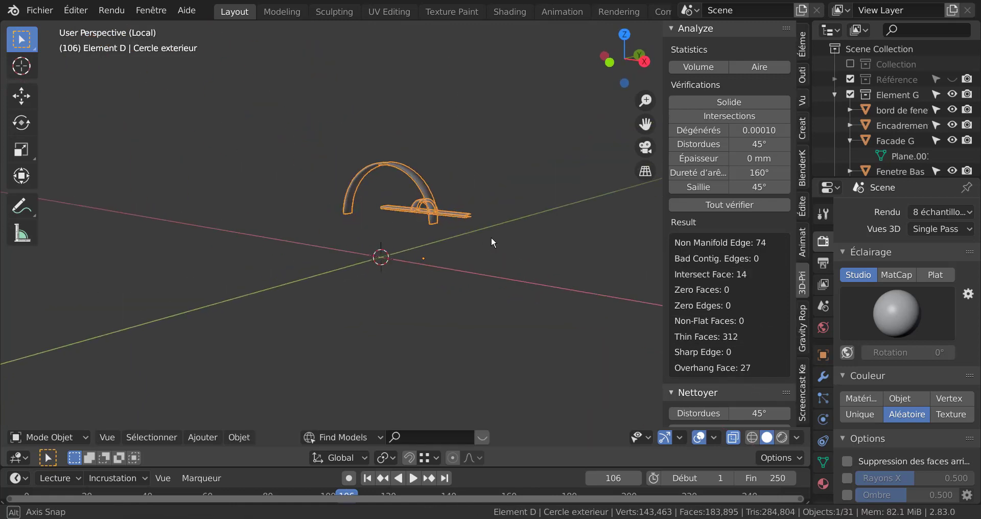
key("KP_Divide")
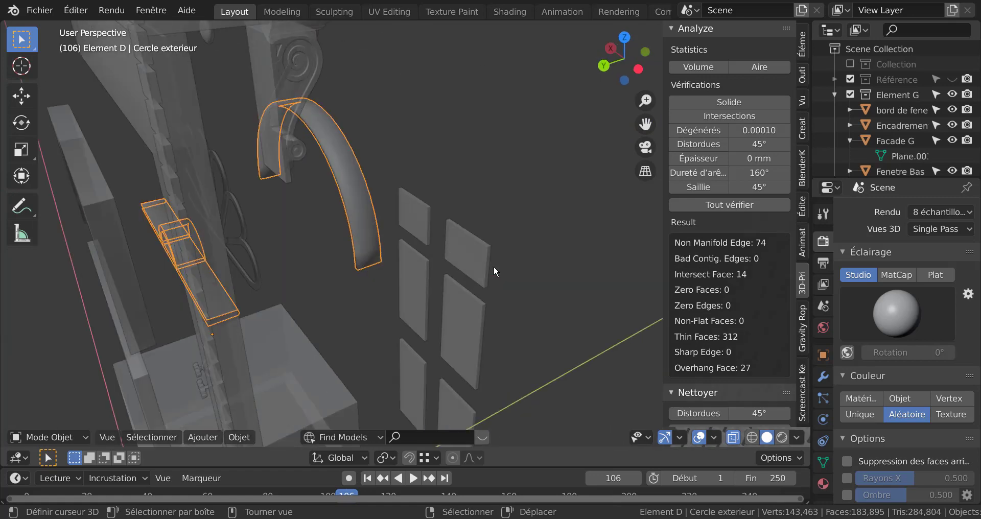
middle_click_drag(494, 266, 489, 241)
scroll(488, 241, "down", 5)
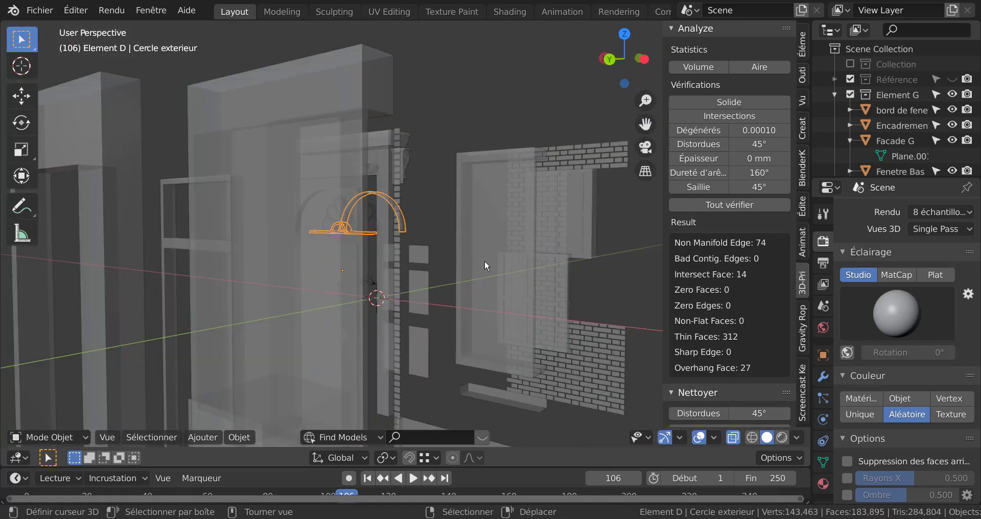
middle_click_drag(455, 282, 401, 201, "shift")
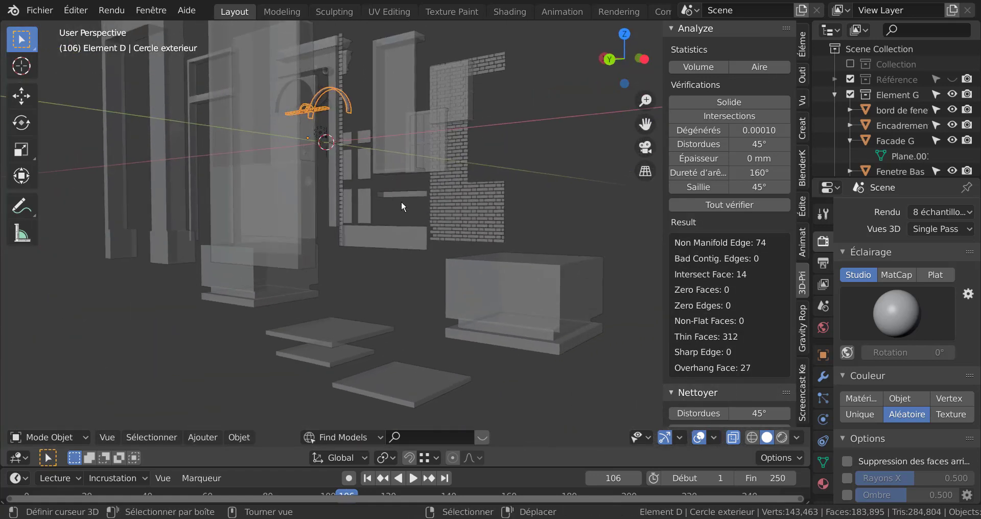
Switch the display from X-ray to face orientation and run all print checks on the SocleG base block
key("alt+z")
left_click(514, 300)
mouse_move(515, 302)
middle_mouse_down()
mouse_move(478, 307)
mouse_move(511, 297)
middle_mouse_up()
left_click(735, 205)
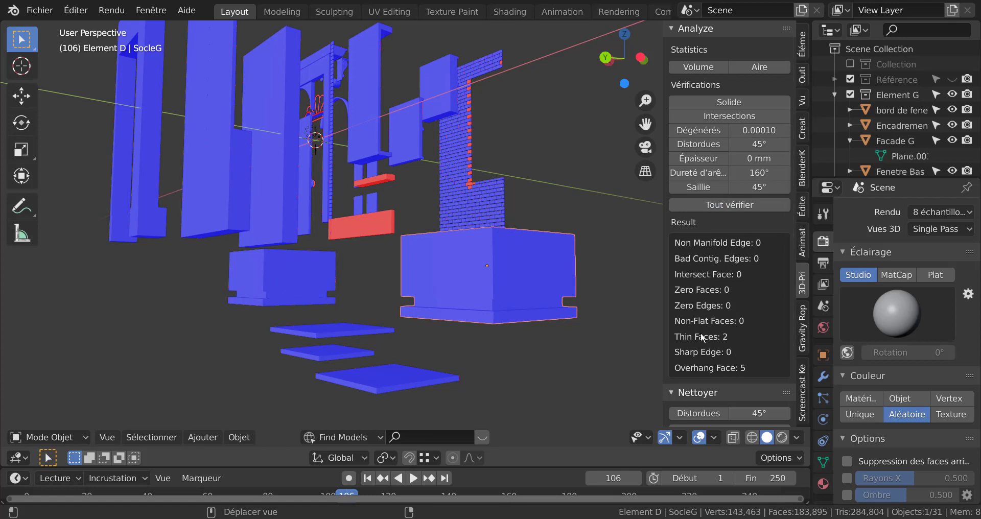
Enter Edit Mode on the base block and select the faces reported as thin
key("Tab")
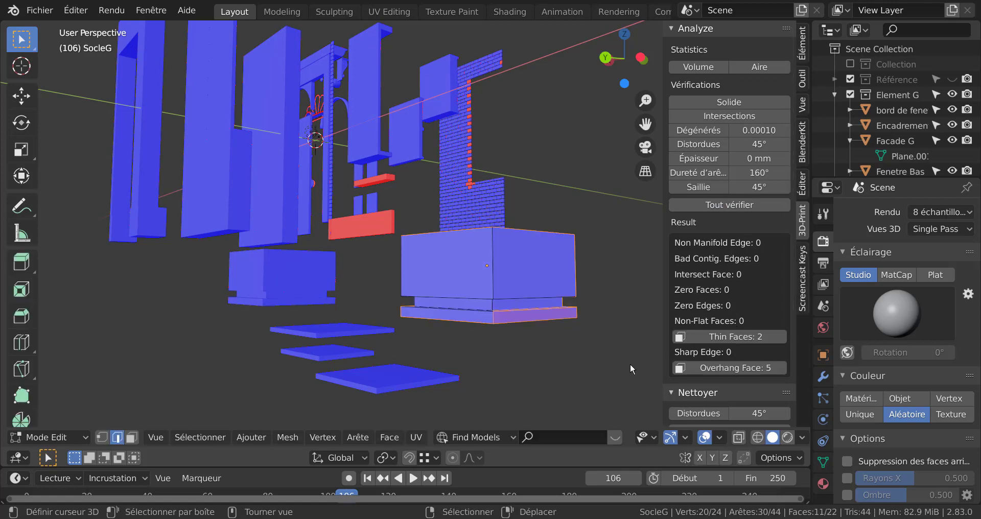
middle_click_drag(630, 364, 495, 296, "shift")
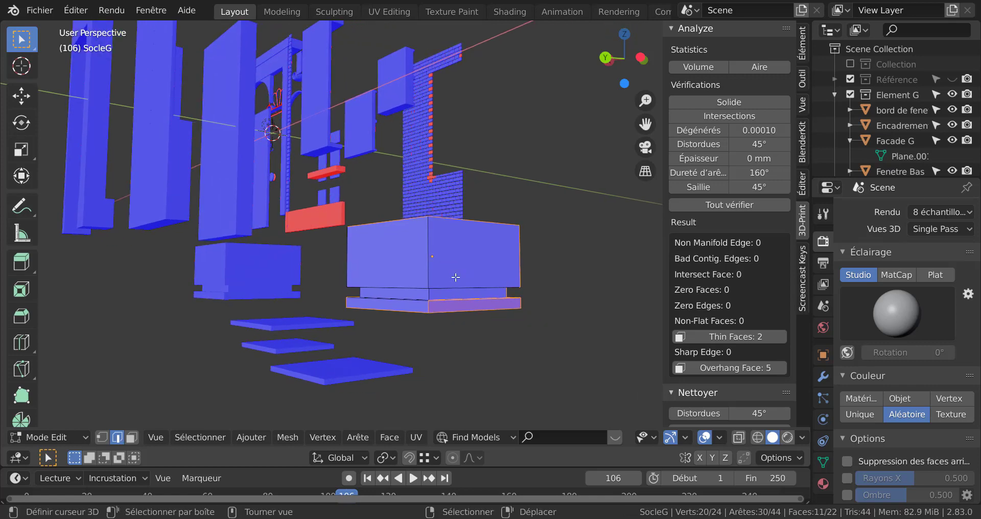
key("alt+a")
key("a")
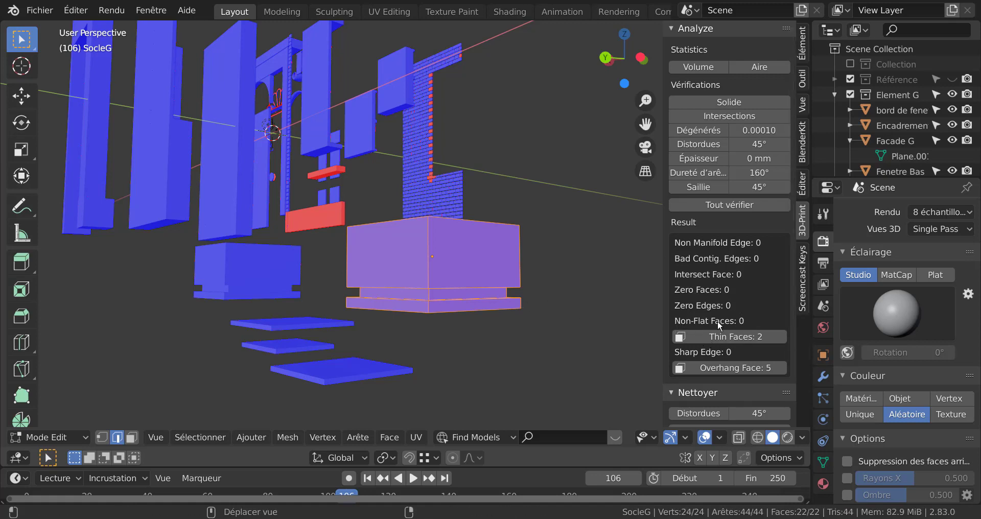
left_click(739, 335)
middle_click_drag(557, 306, 530, 305)
scroll(410, 300, "up", 8)
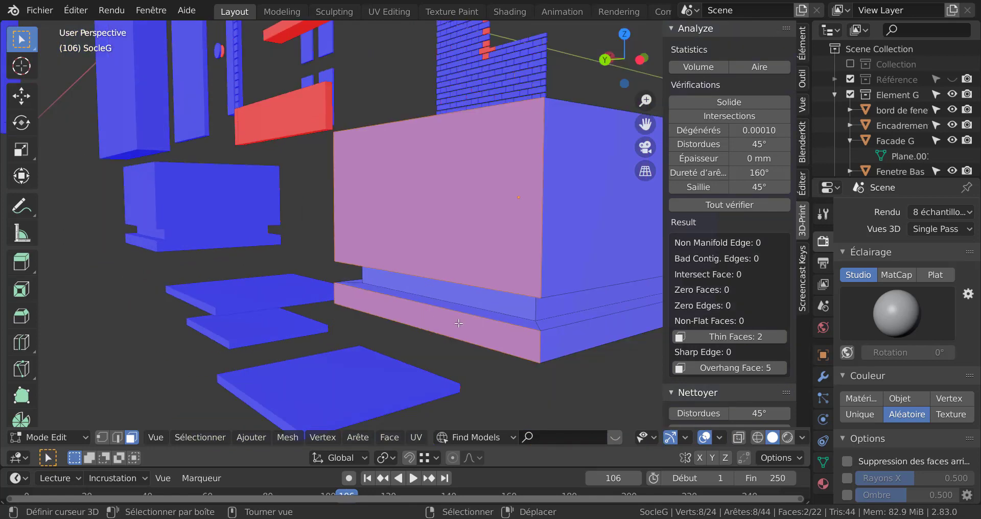
Try moving the block's lower band face and its large upper side face individually, cancelling each move
right_click(459, 323)
key("g")
right_click(447, 368)
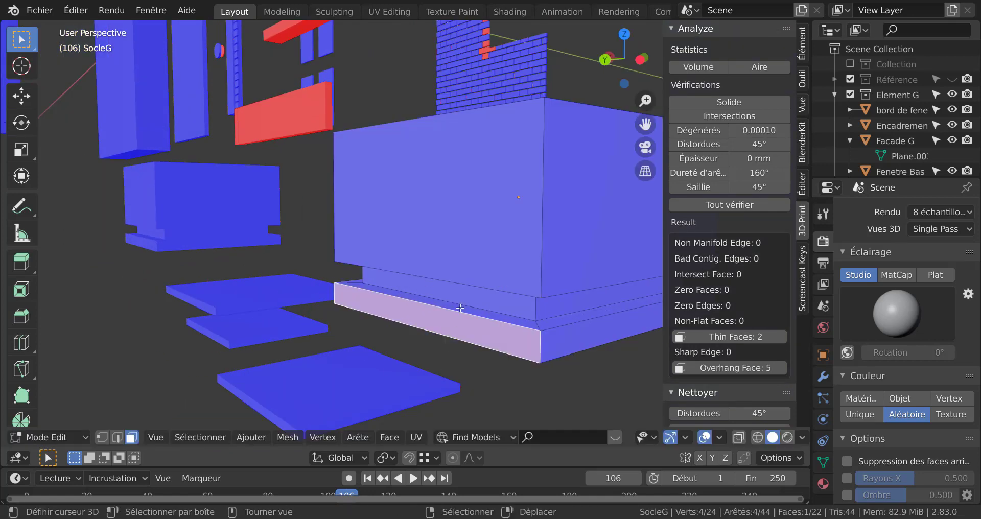
right_click(429, 220)
key("g")
right_click(450, 231)
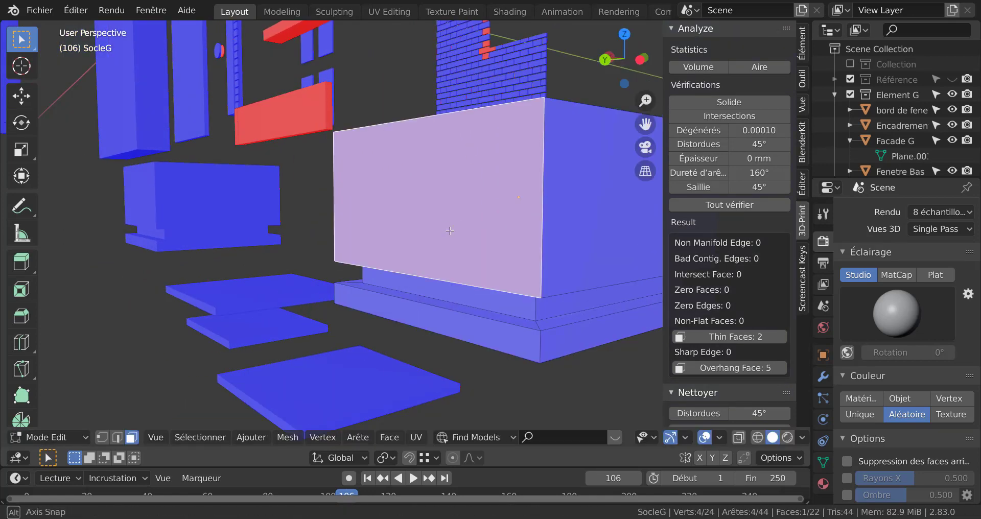
Reselect the reported thin faces and examine them from different sides of the base block
middle_click_drag(450, 230, 431, 224)
scroll(397, 219, "down", 5)
middle_click_drag(489, 216, 397, 241)
left_click(739, 341)
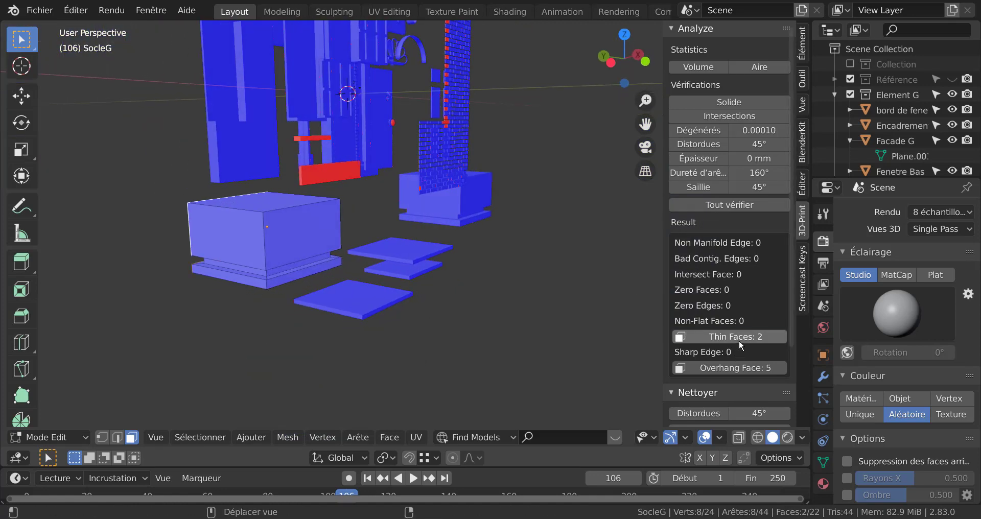
key("Tab")
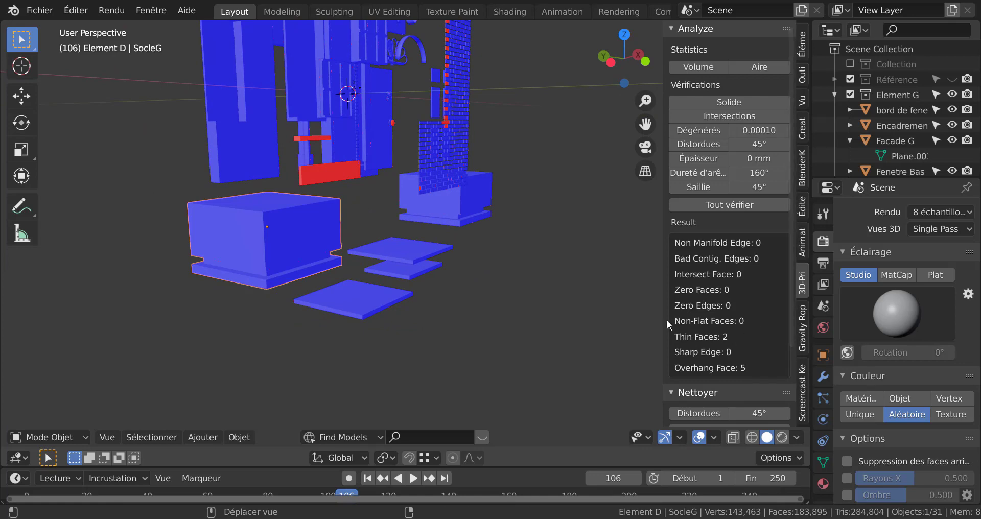
key("Tab")
key("a")
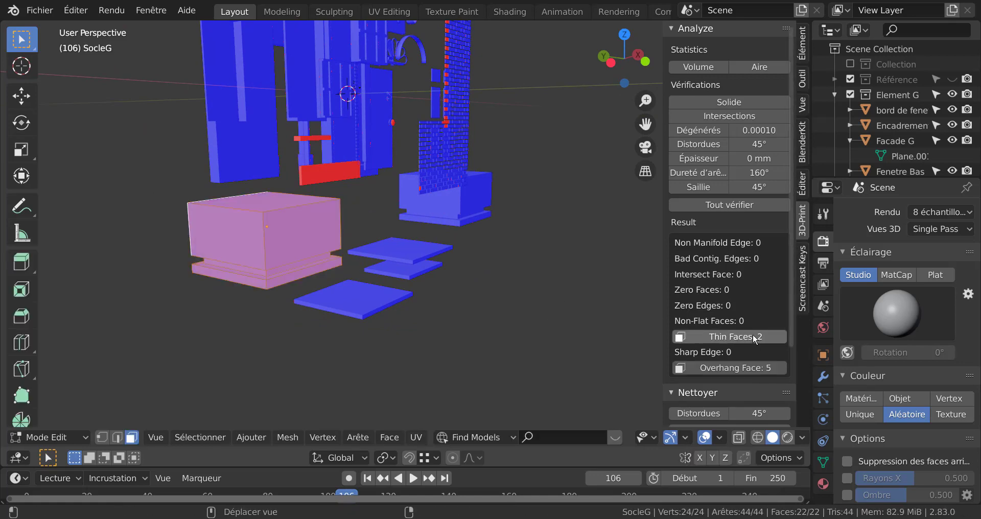
left_click(721, 335)
middle_click_drag(539, 323, 613, 326)
scroll(511, 308, "up", 3)
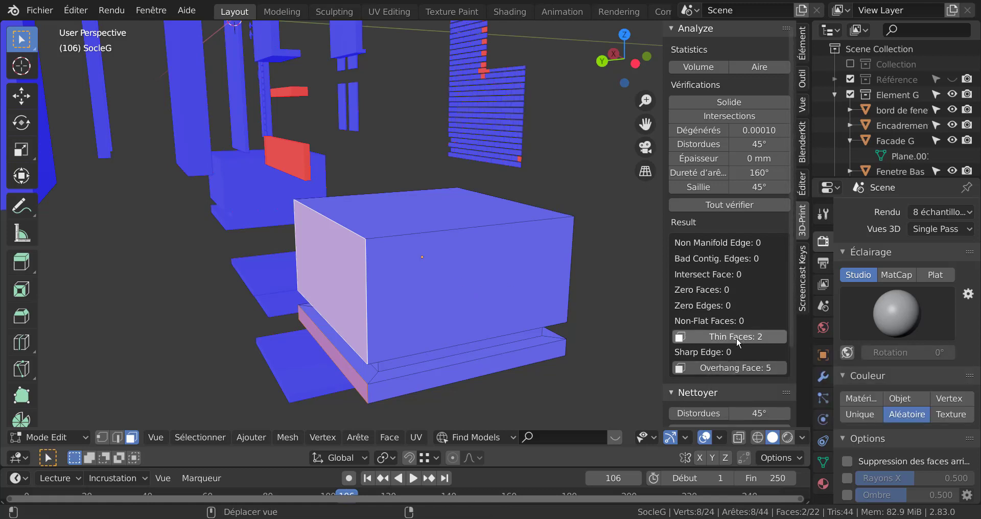
Select the whole base block mesh and merge its vertices by distance with a 0.0001 mm threshold
key("a")
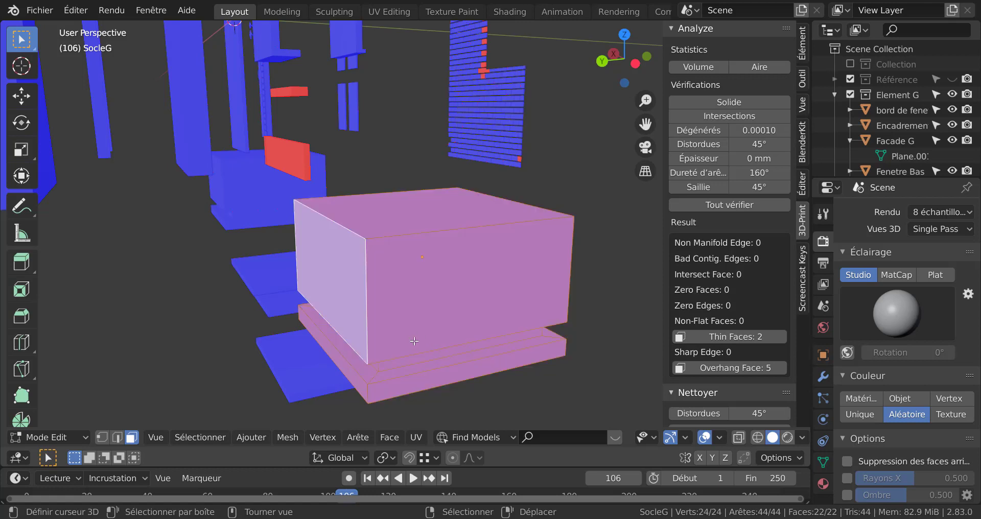
key("q")
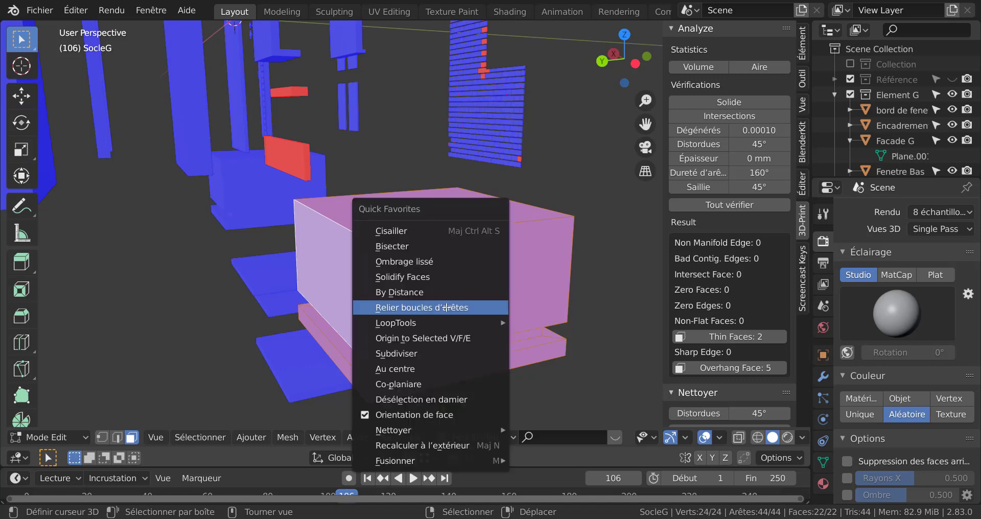
left_click(411, 296)
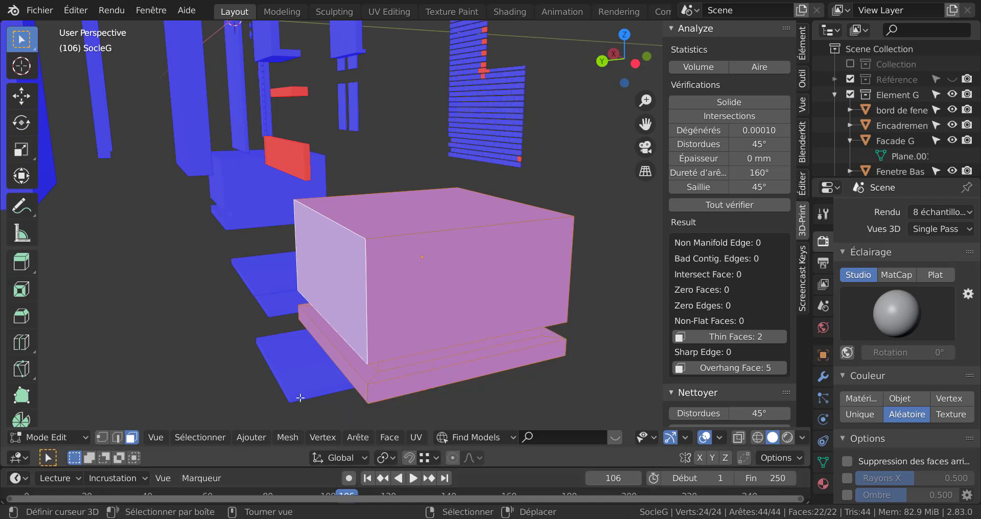
left_click(359, 437)
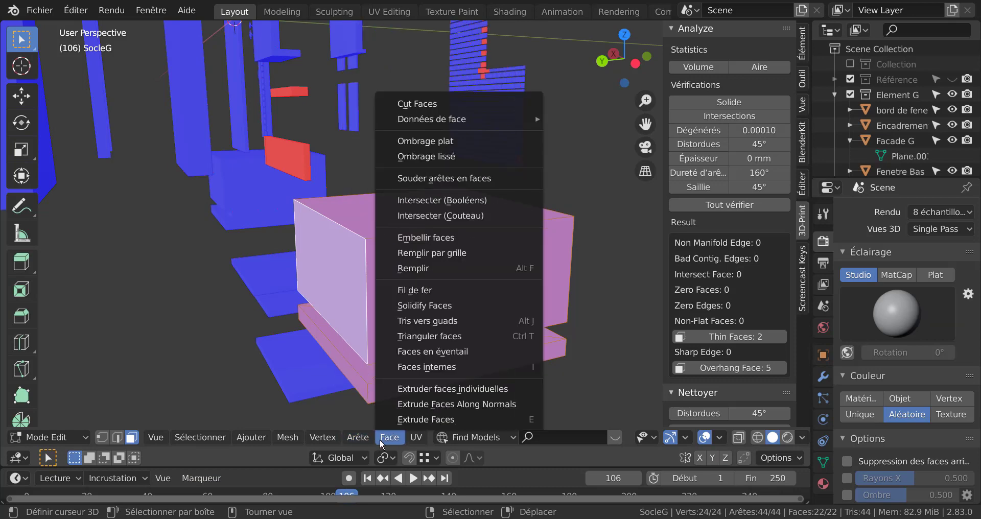
mouse_move(336, 439)
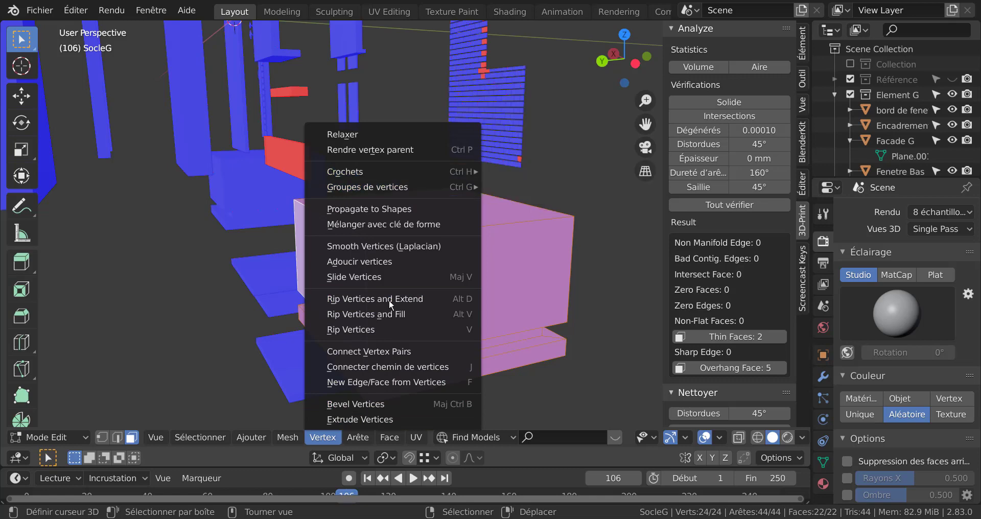
left_click(358, 437)
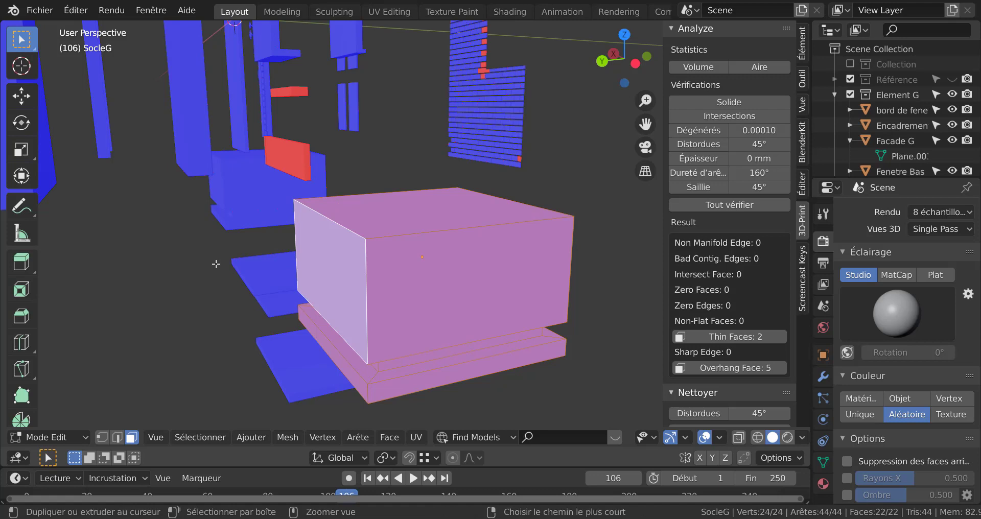
key("m")
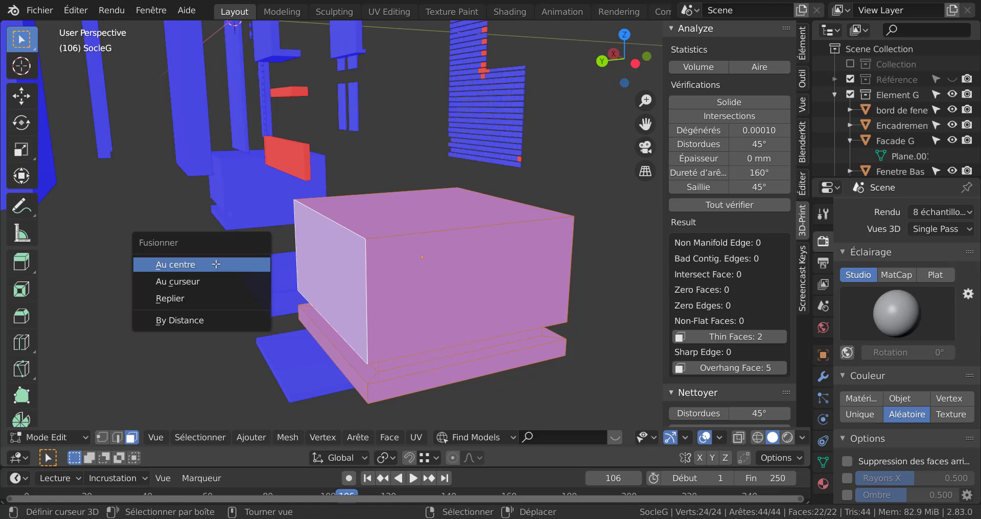
left_click(178, 321)
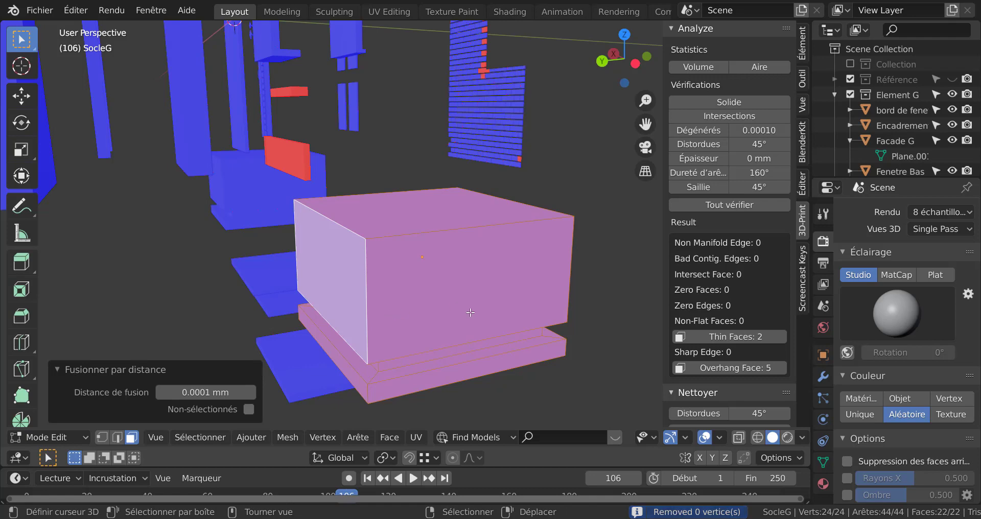
Return the base block to Object Mode and show its transform values to check its overall dimensions
middle_click_drag(443, 294, 459, 312)
scroll(477, 289, "down", 4)
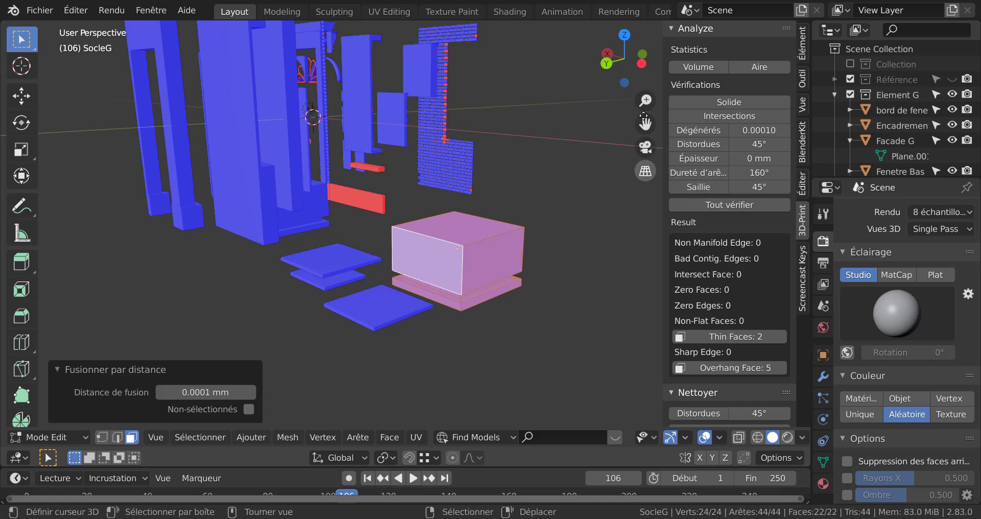
middle_click_drag(629, 253, 603, 315, "shift")
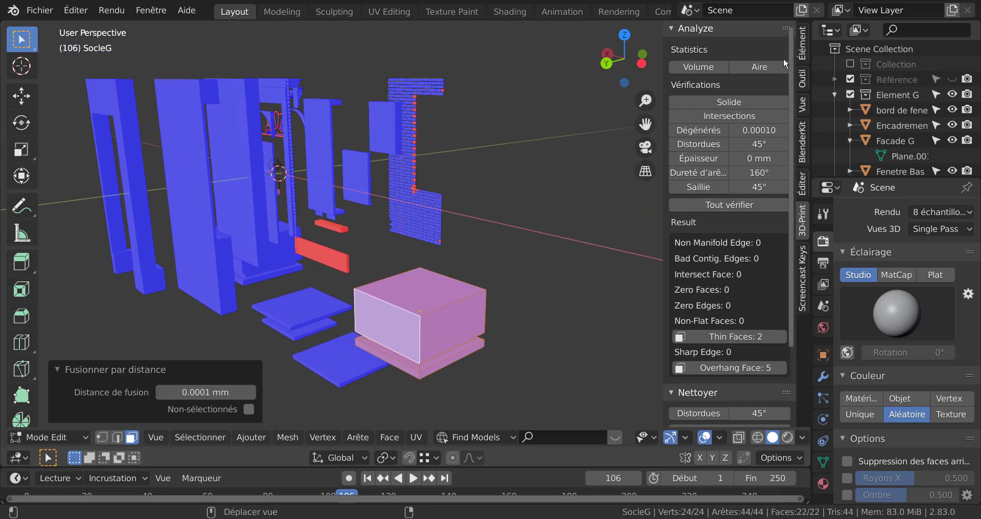
left_click(803, 49)
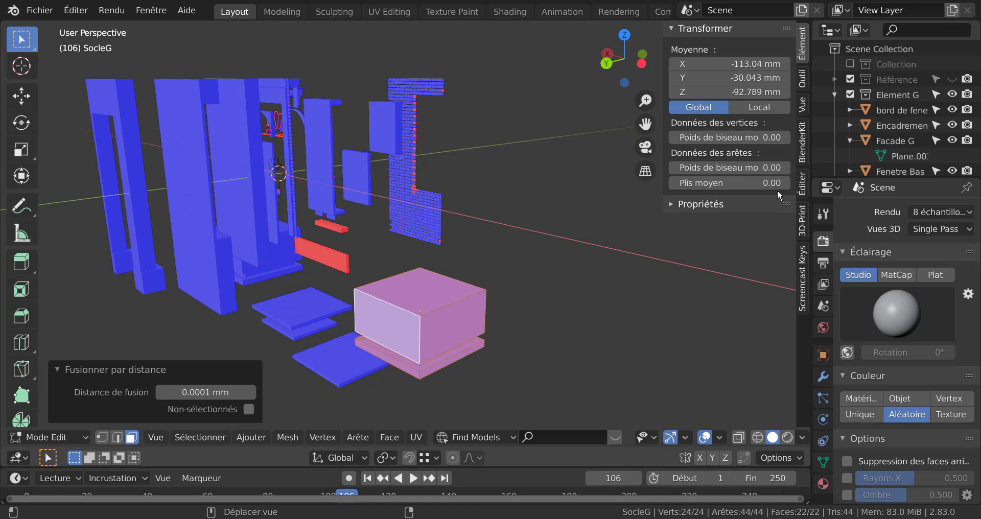
key("Tab")
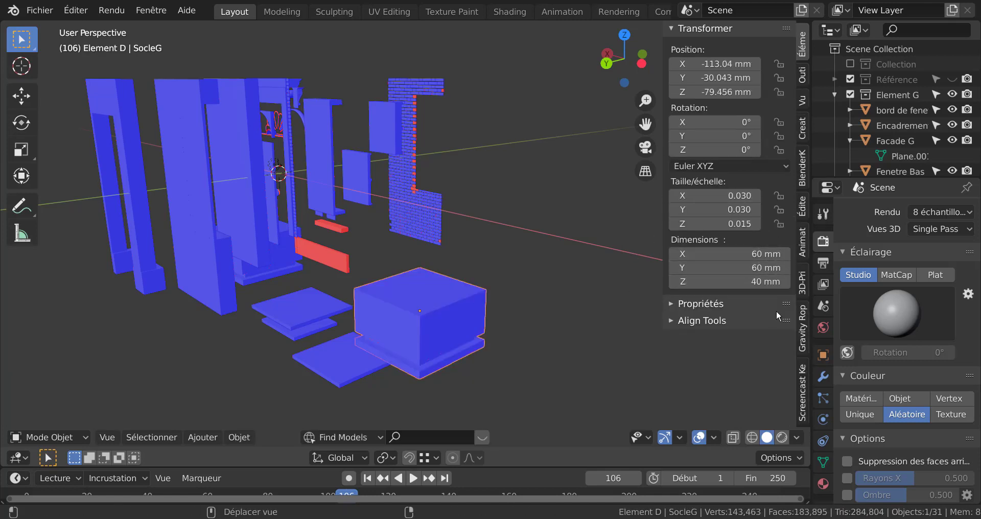
Select the lowest flat floor slab below the facade to check its dimensions
mouse_move(525, 301)
middle_mouse_down()
mouse_move(566, 308)
mouse_move(522, 289)
middle_mouse_up()
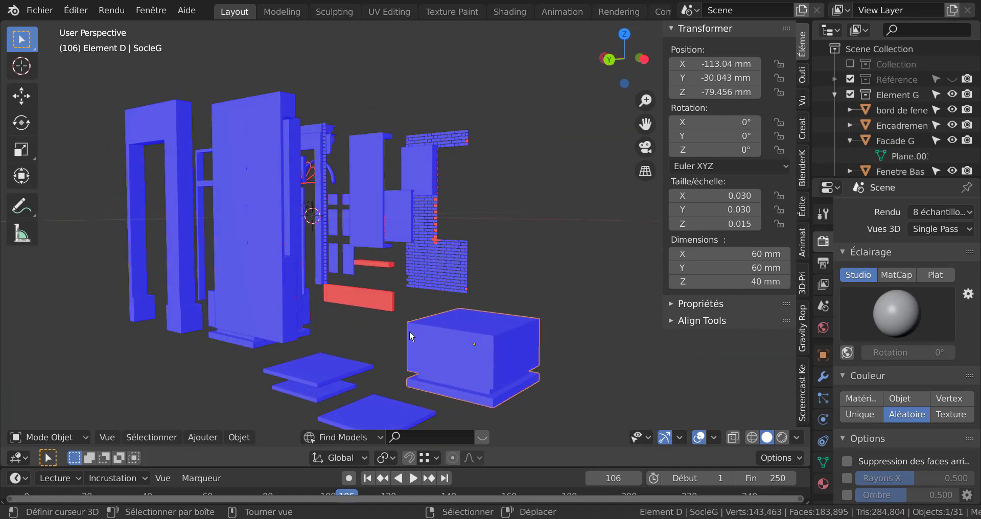
middle_click_drag(397, 315, 389, 216, "shift")
right_click(376, 317)
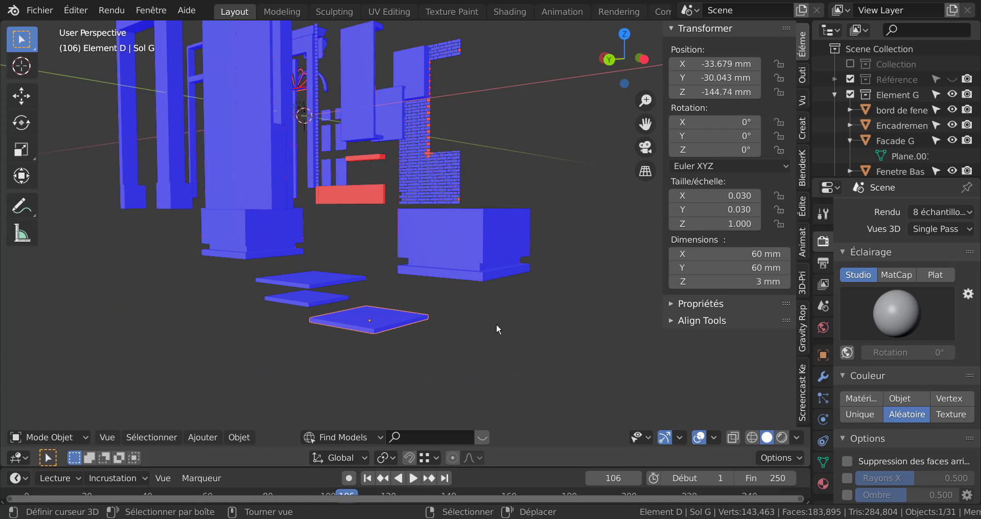
Run all 3D-print checks on the selected lowest floor slab
middle_click_drag(496, 325, 485, 347)
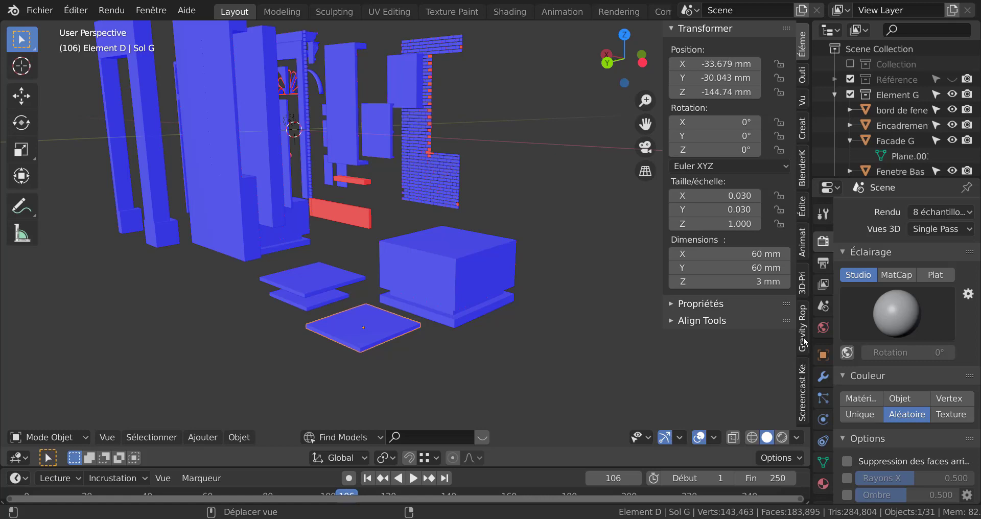
left_click(803, 286)
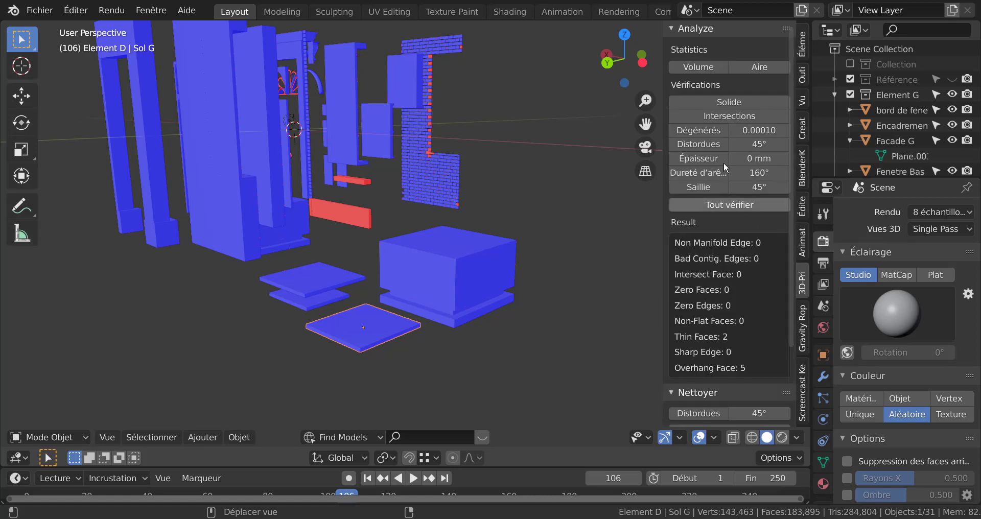
left_click(722, 205)
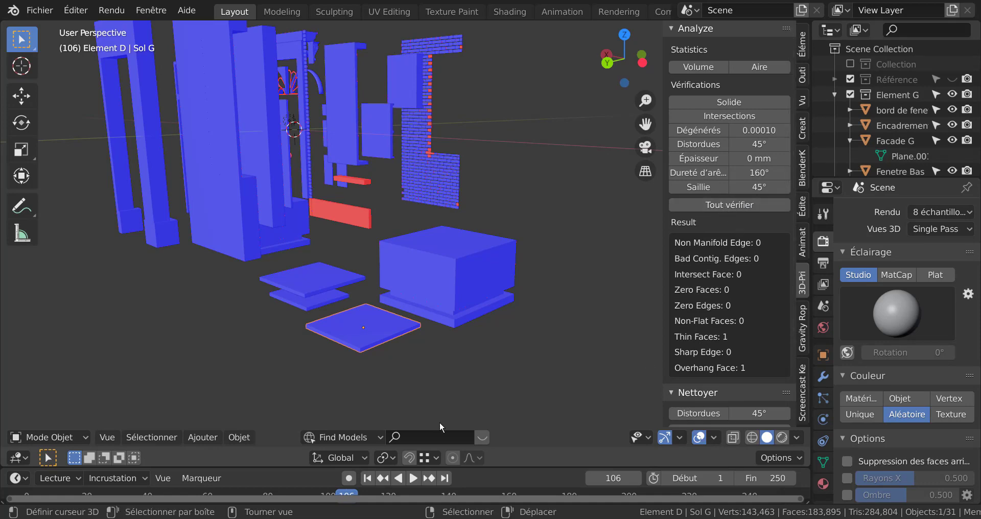
Open the floor slab's mesh in Edit Mode, select the reported thin face and examine it up close
scroll(439, 422, "up", 4)
scroll(424, 332, "up", 2)
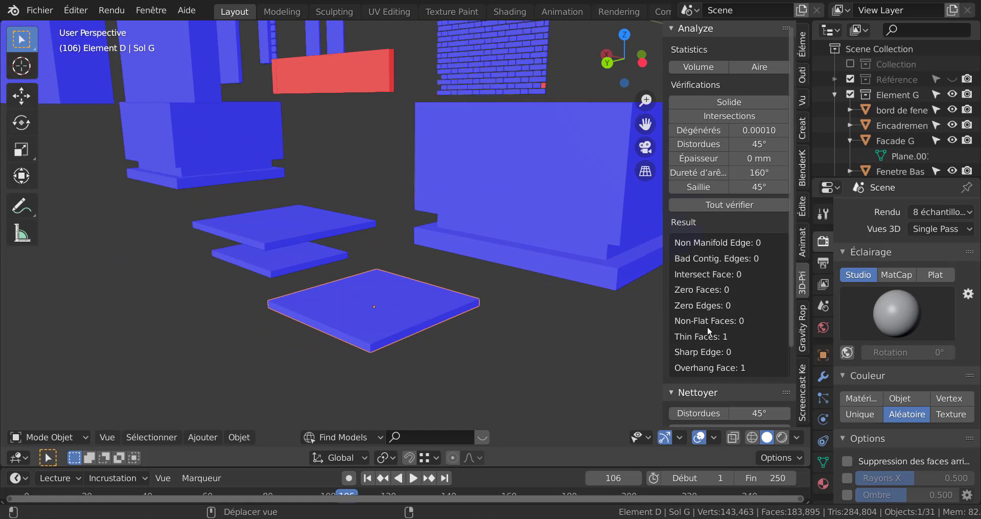
key("Tab")
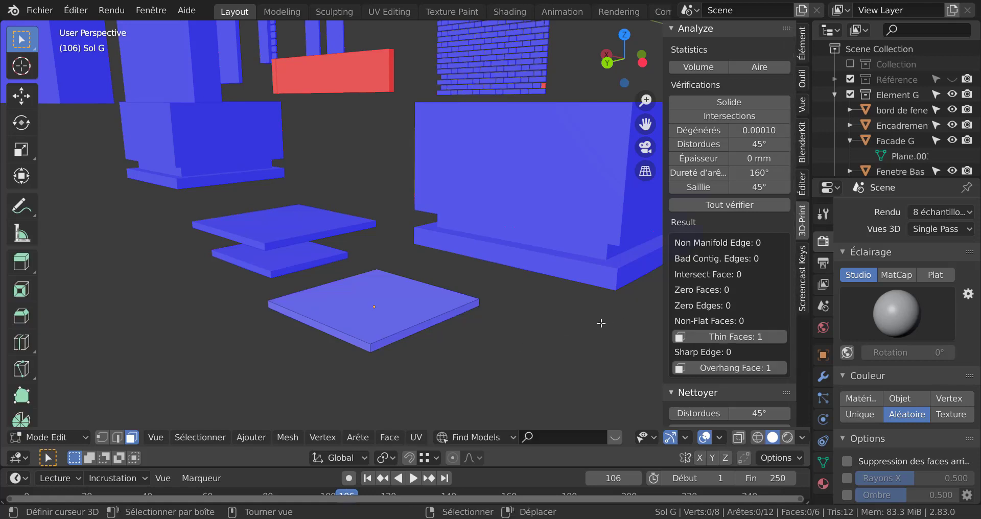
key("a")
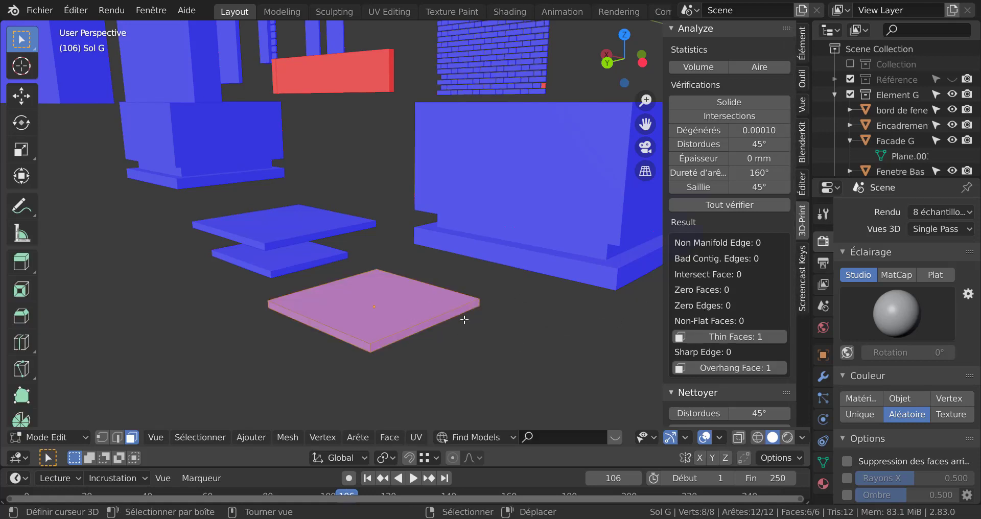
left_click(740, 333)
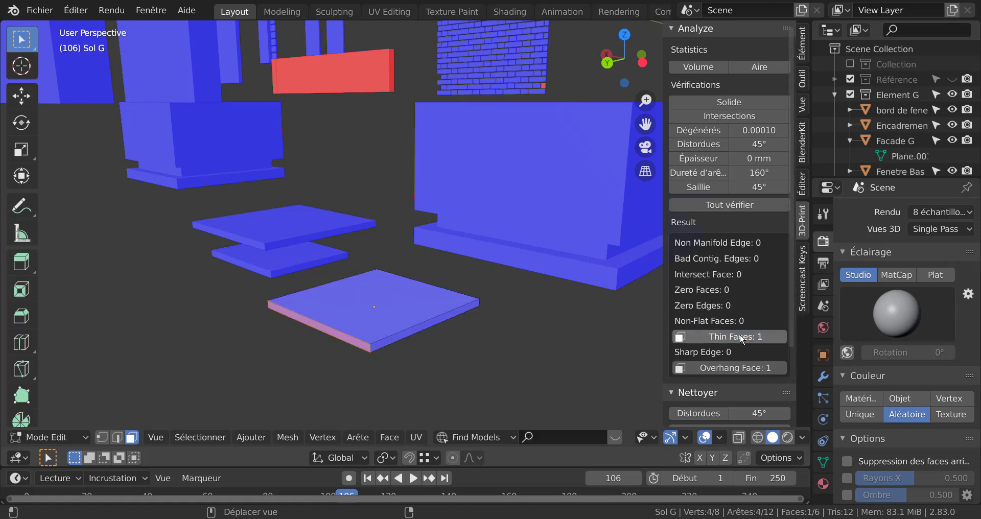
mouse_move(531, 379)
middle_mouse_down()
mouse_move(567, 353)
mouse_move(548, 374)
middle_mouse_up()
scroll(541, 369, "up", 3)
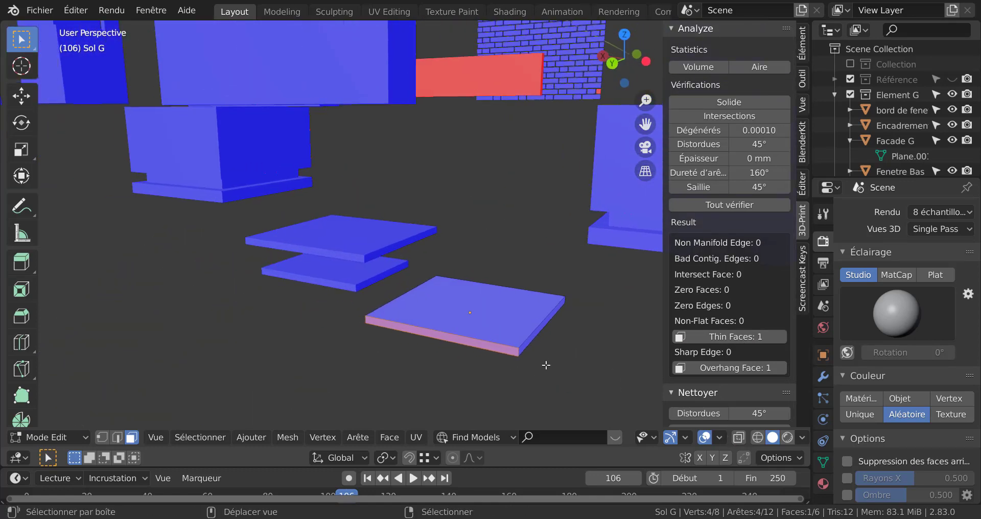
scroll(486, 344, "up", 3)
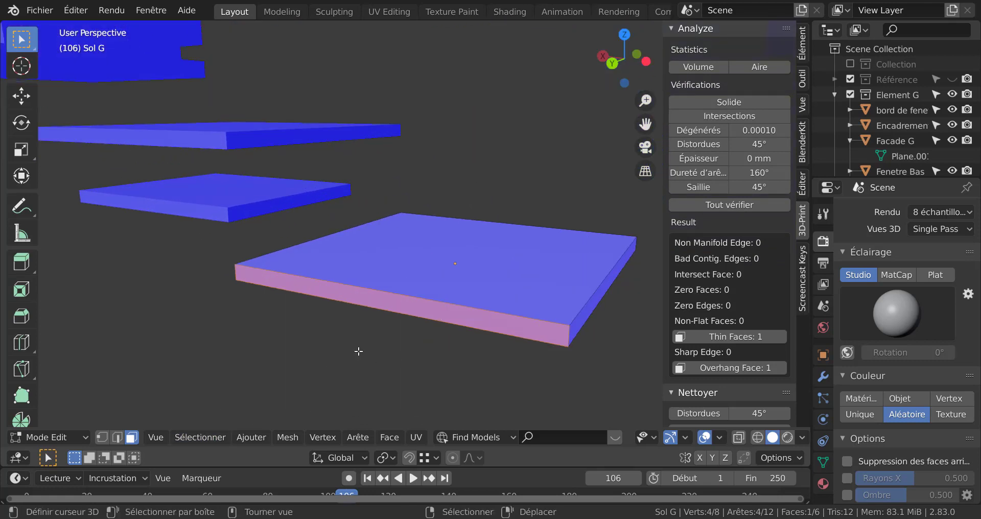
Delete the slab's reported thin side face and fill the opening with a new face from its edge loop
left_click(430, 311)
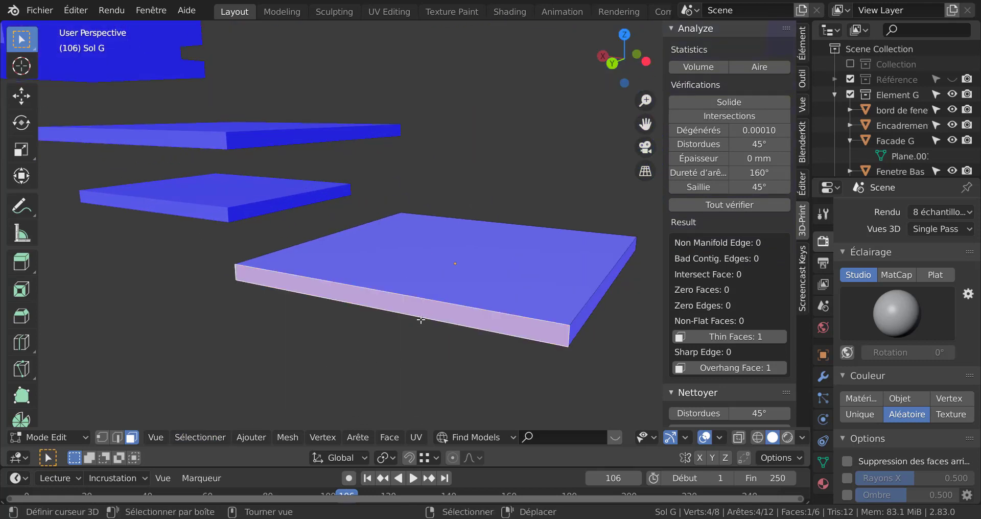
key("x")
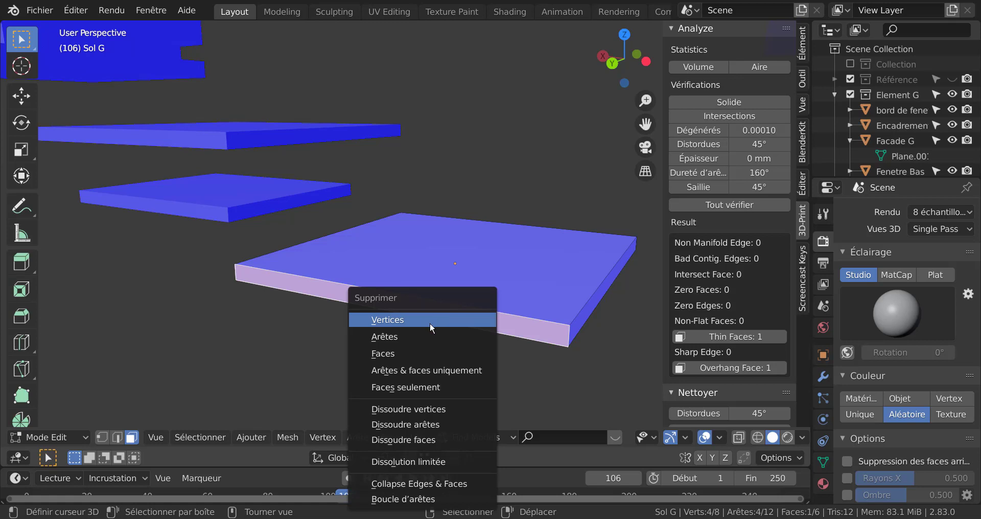
left_click(416, 352)
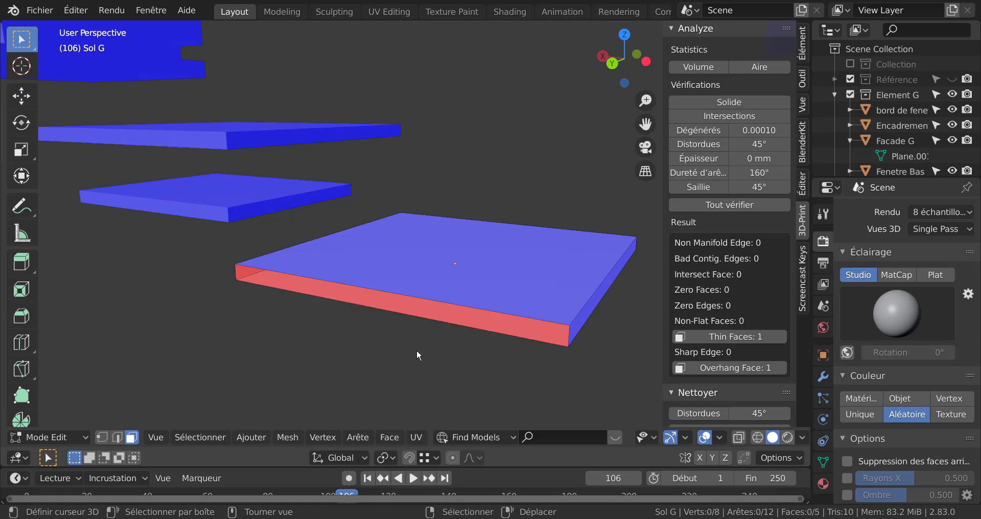
middle_click_drag(422, 340, 423, 337)
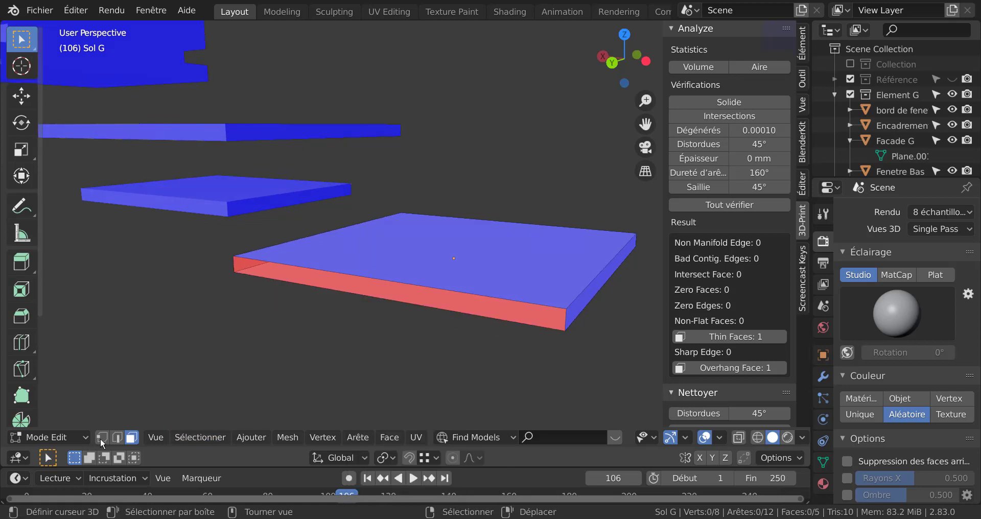
left_click(117, 438)
left_click(400, 283, "alt")
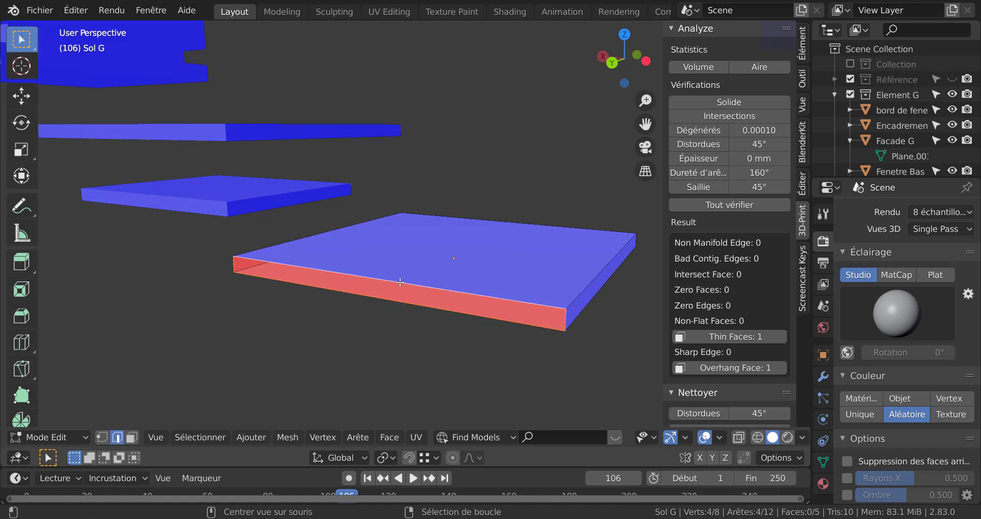
key("f")
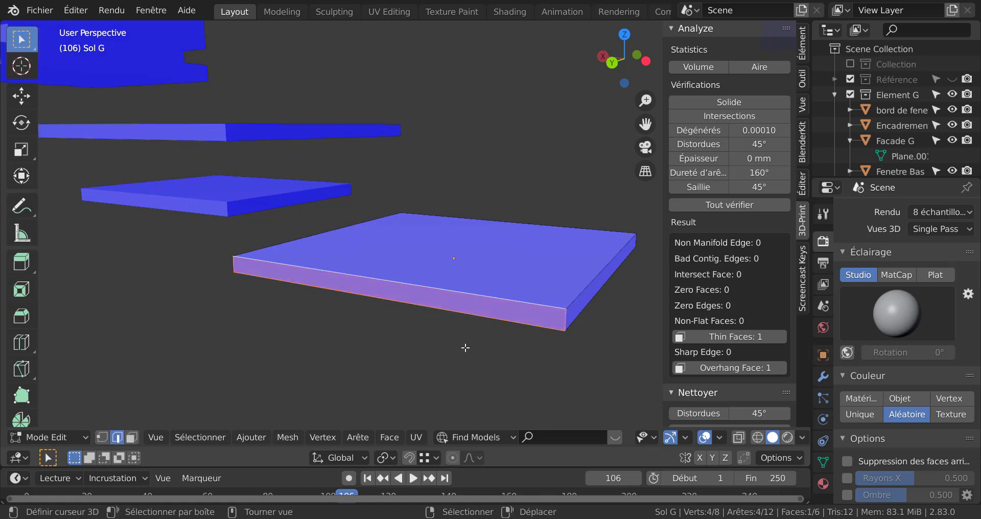
Select the whole slab mesh, rerun all 3D-print checks and reselect the reported thin face to inspect it
left_click(466, 349)
key("a")
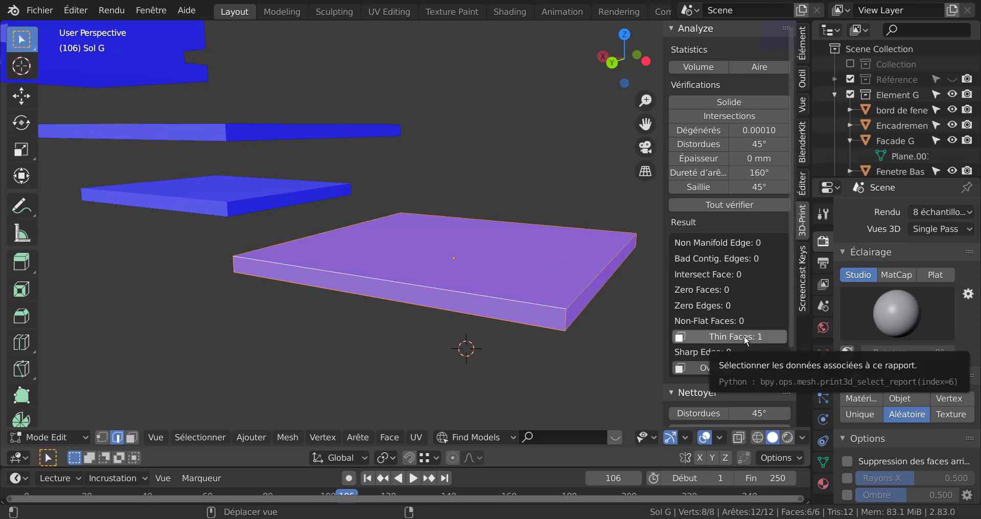
left_click(742, 206)
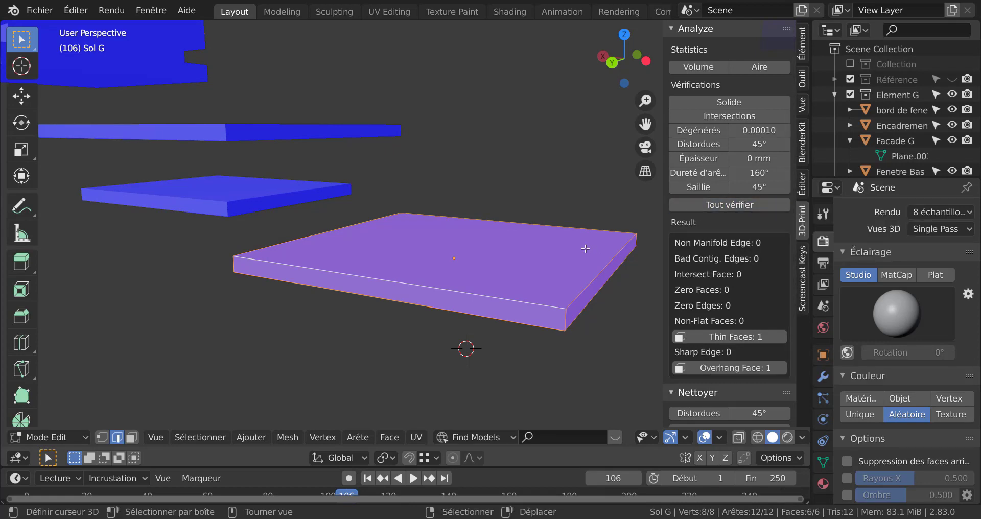
left_click(590, 281)
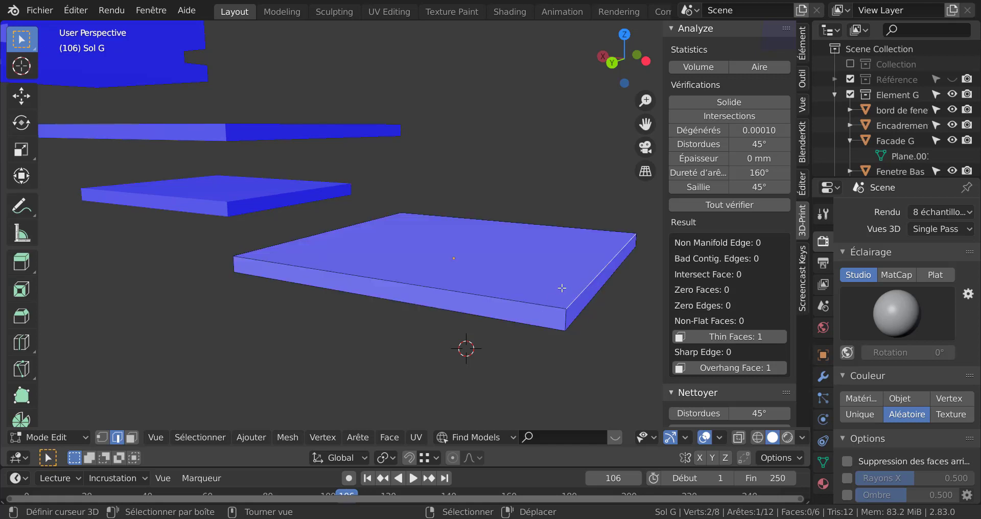
key("a")
left_click(752, 202)
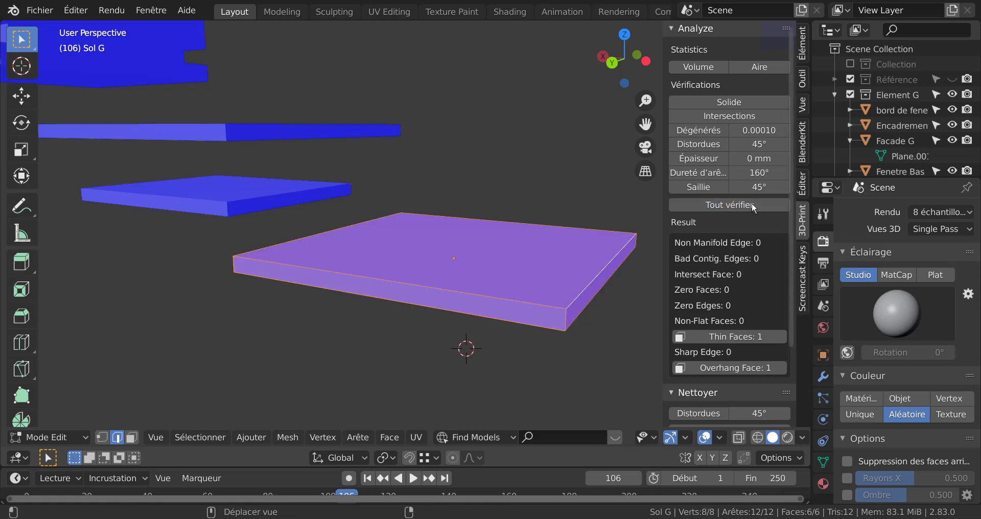
left_click(724, 337)
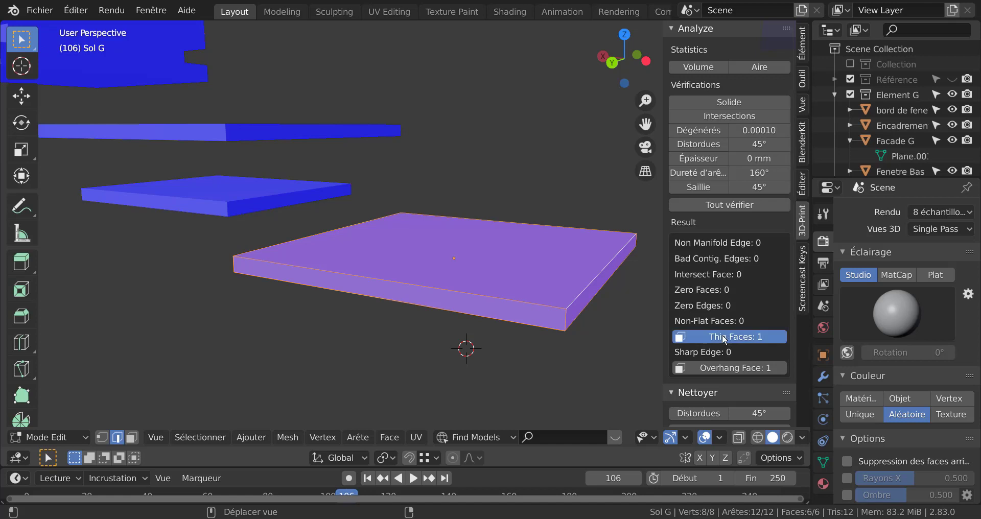
mouse_move(550, 325)
middle_mouse_down()
mouse_move(539, 295)
mouse_move(538, 315)
middle_mouse_up()
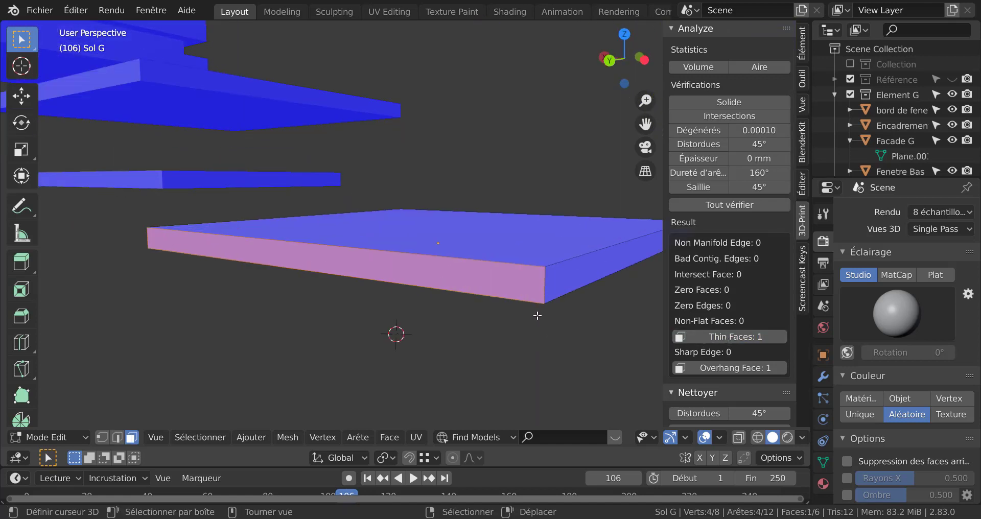
right_click(511, 293)
key("g")
right_click(545, 257)
Examine the floor slabs and the surrounding exploded facade parts from several angles
scroll(545, 260, "down", 6)
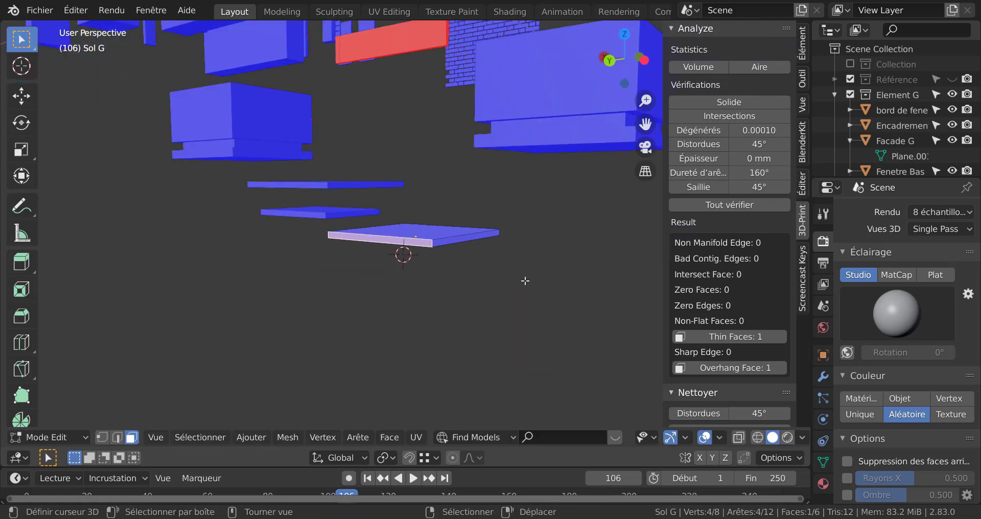
scroll(531, 294, "up", 3)
scroll(526, 309, "up", 2)
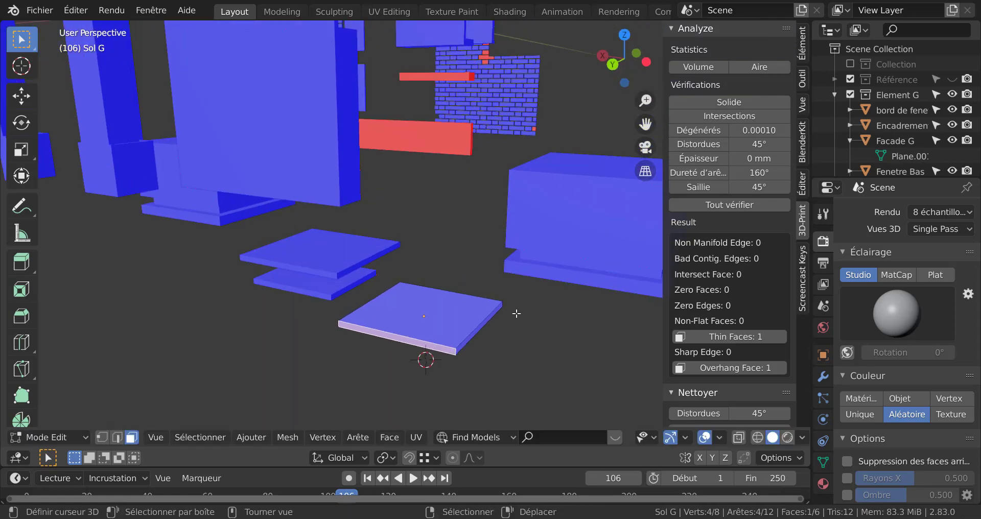
middle_click_drag(516, 313, 439, 299)
scroll(444, 289, "up", 5)
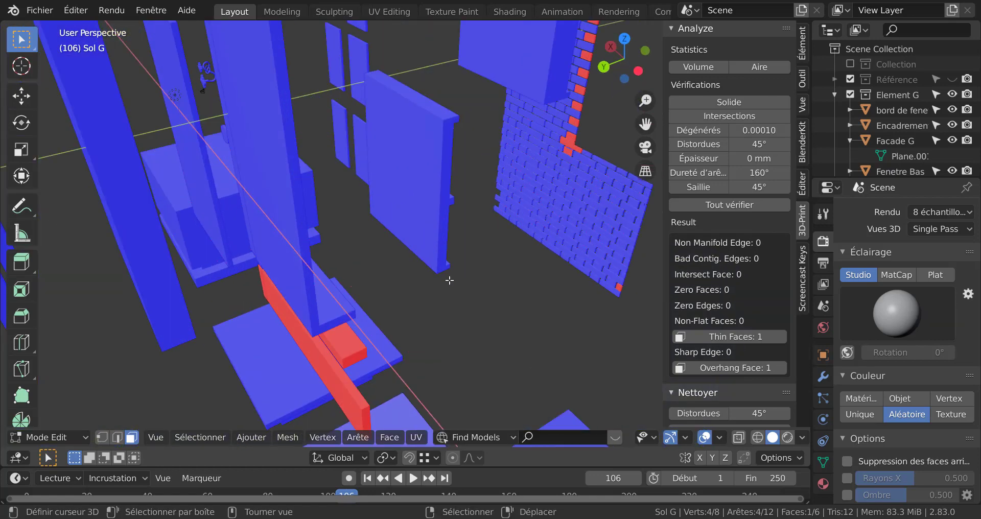
scroll(450, 280, "down", 2)
scroll(469, 281, "down", 4)
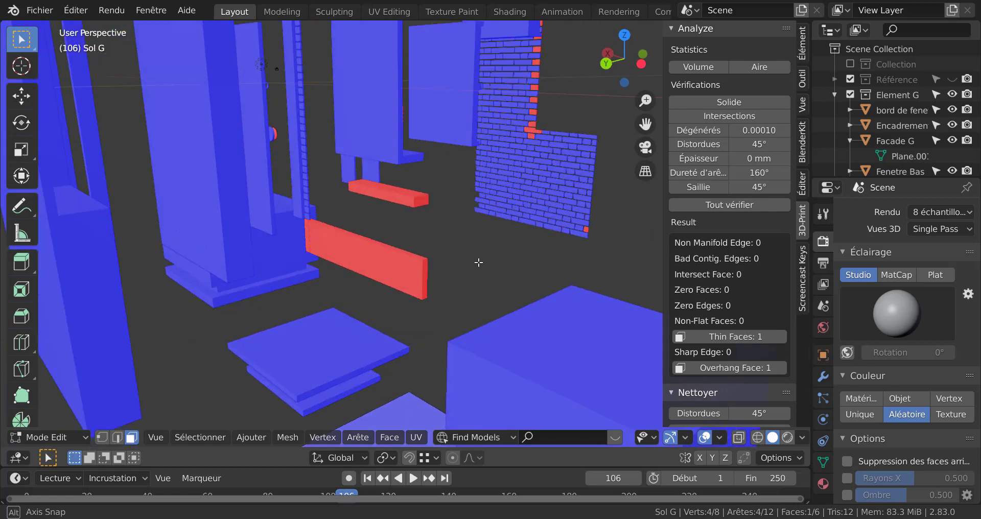
scroll(478, 263, "down", 2)
scroll(478, 262, "down", 1)
middle_click_drag(479, 262, 442, 337)
scroll(413, 253, "up", 7)
Return to Object Mode and move the torus ring beside the porch lintel about 21 mm along global Y
key("alt+a")
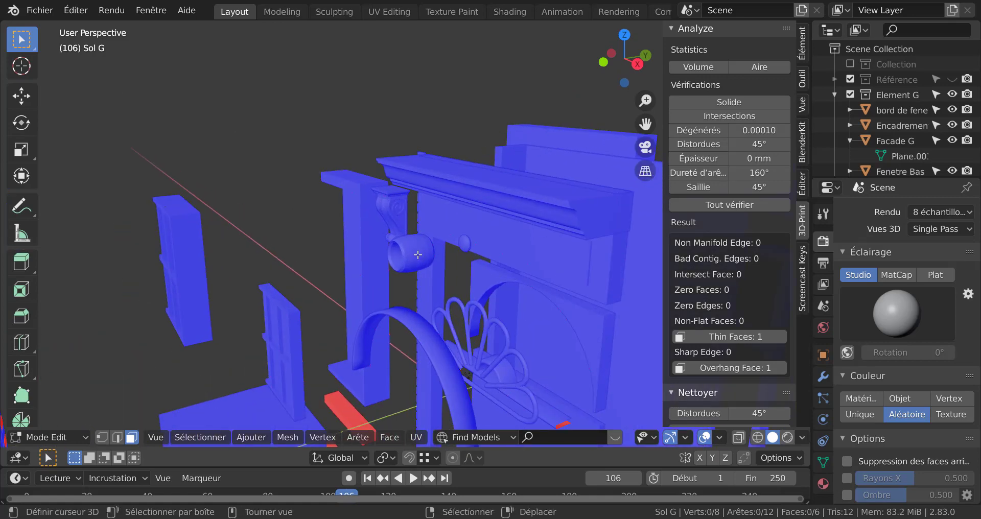
key("Tab")
left_click(418, 254)
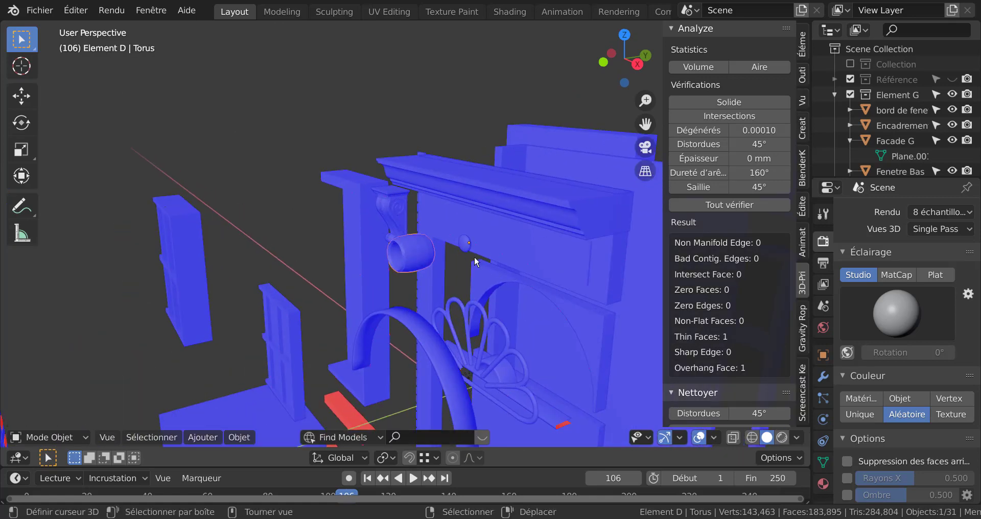
key("g")
key("y")
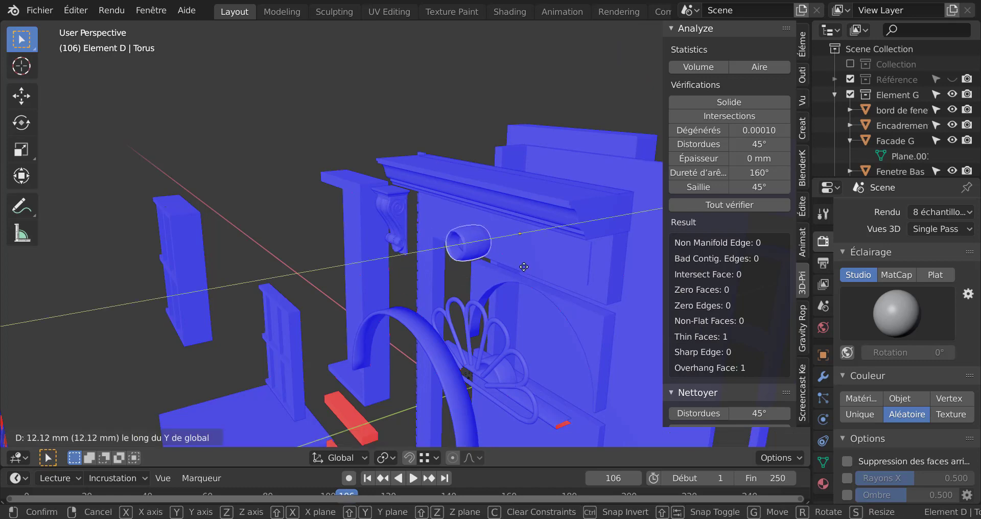
left_click(545, 257)
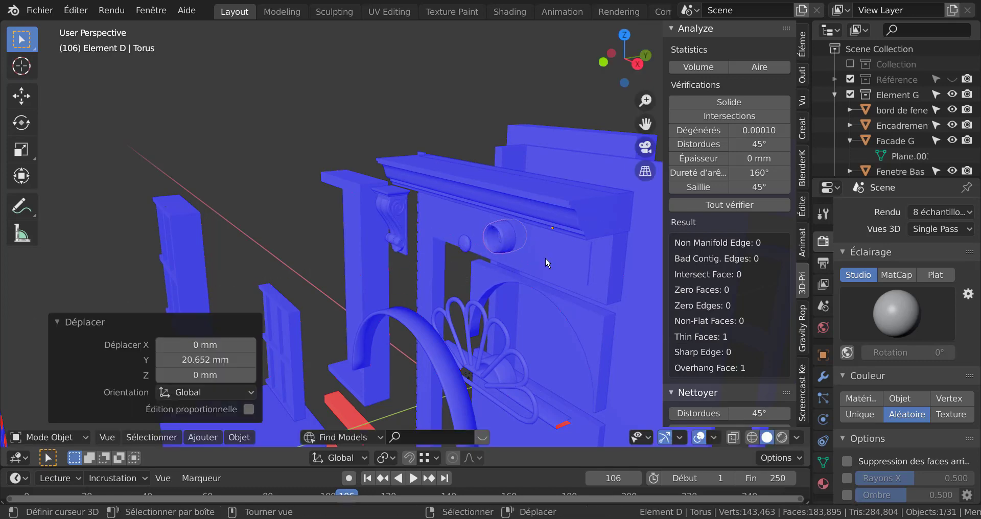
Turn off the face orientation overlay from the porch lintel's Edit Mode and return to Object Mode
middle_click_drag(568, 260, 507, 262)
left_click(508, 263)
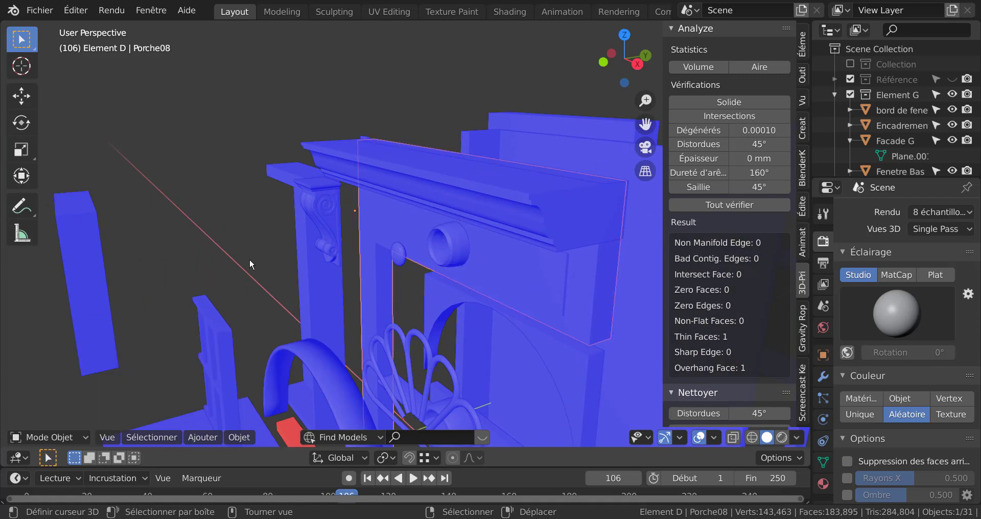
key("q")
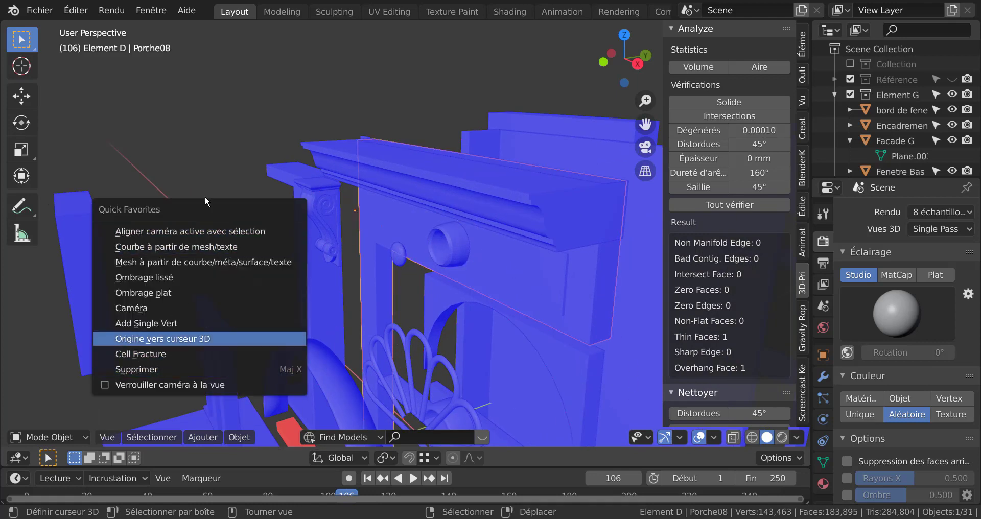
key("Tab")
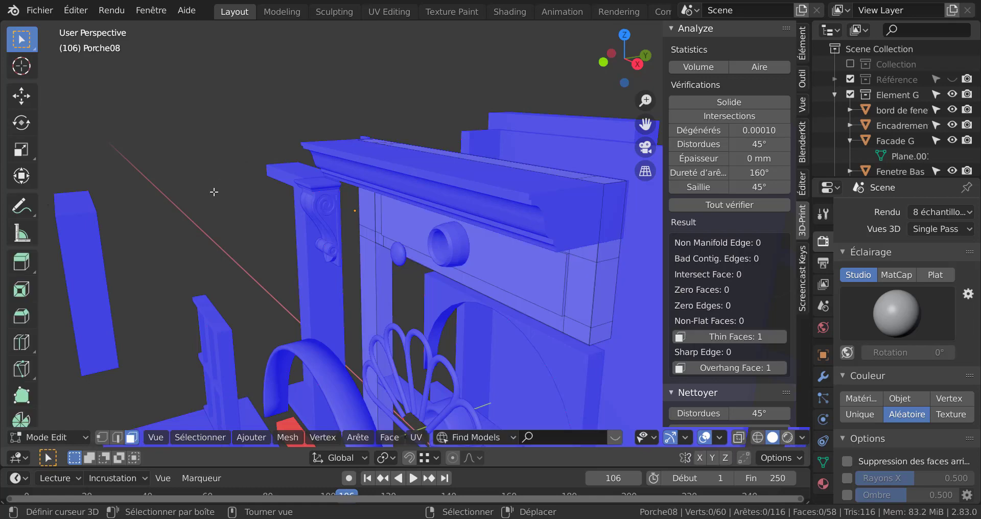
key("q")
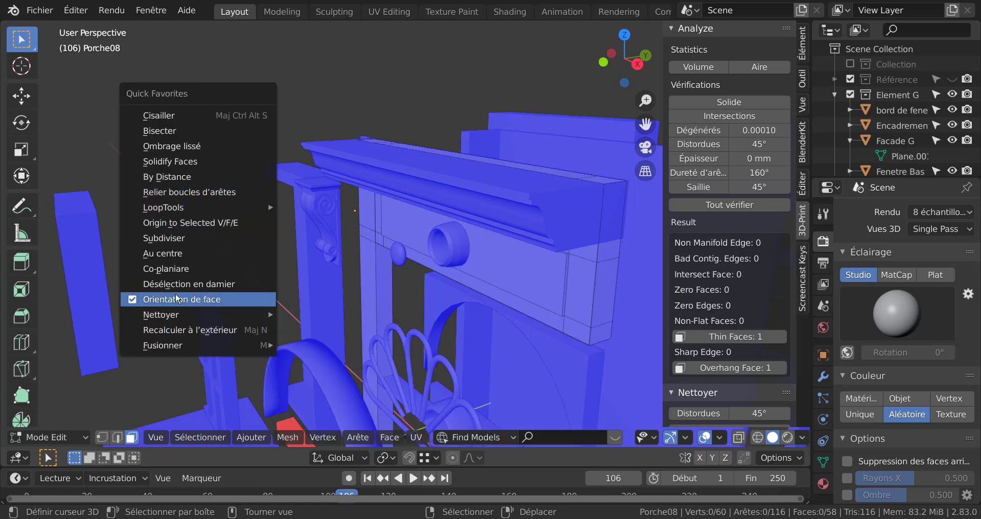
left_click(218, 301)
key("Tab")
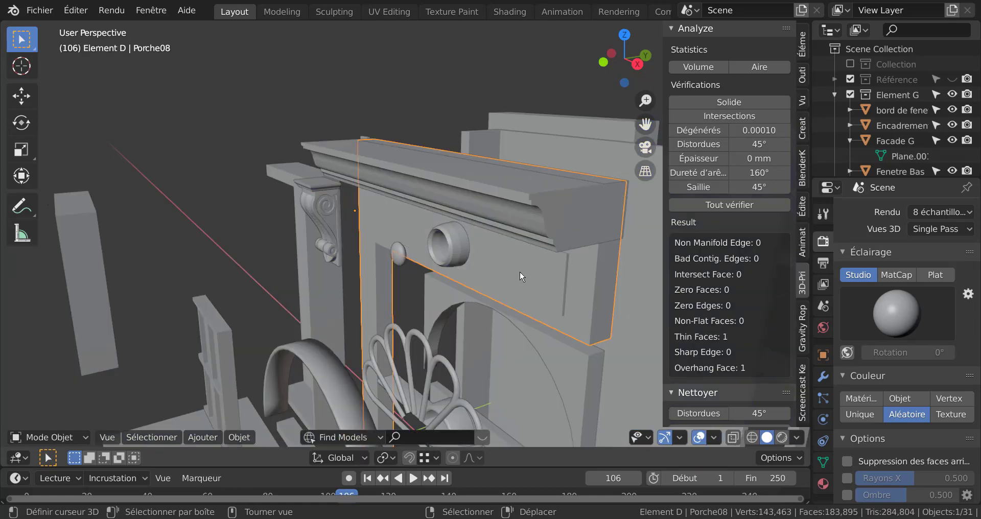
Move the torus ring on the porch lintel about -0.88 mm along the global Y axis
scroll(519, 270, "up", 1)
left_click(468, 243)
key("g")
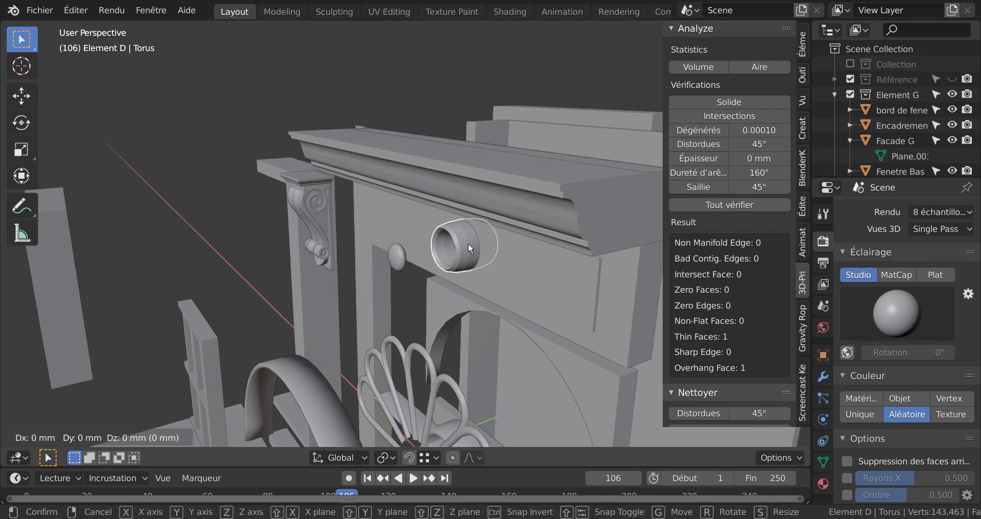
key("y")
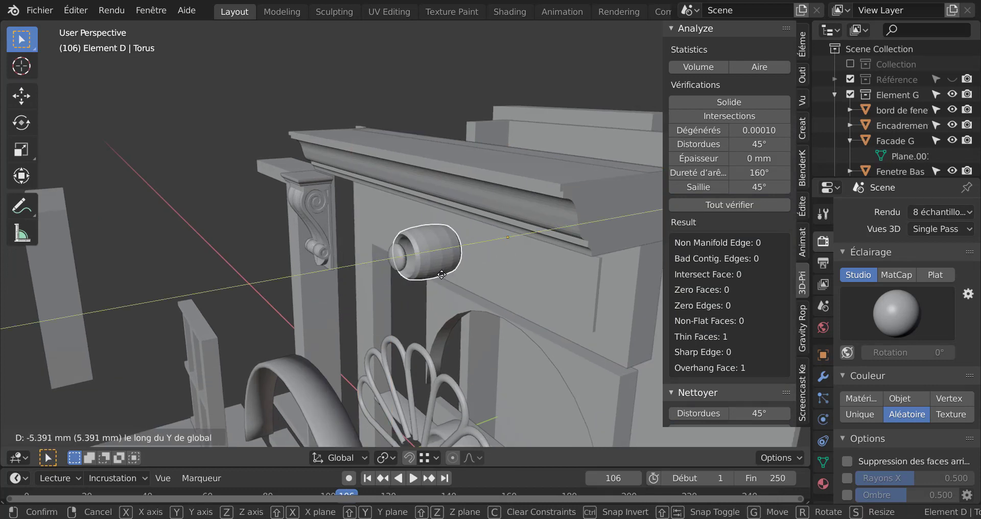
left_click(470, 283)
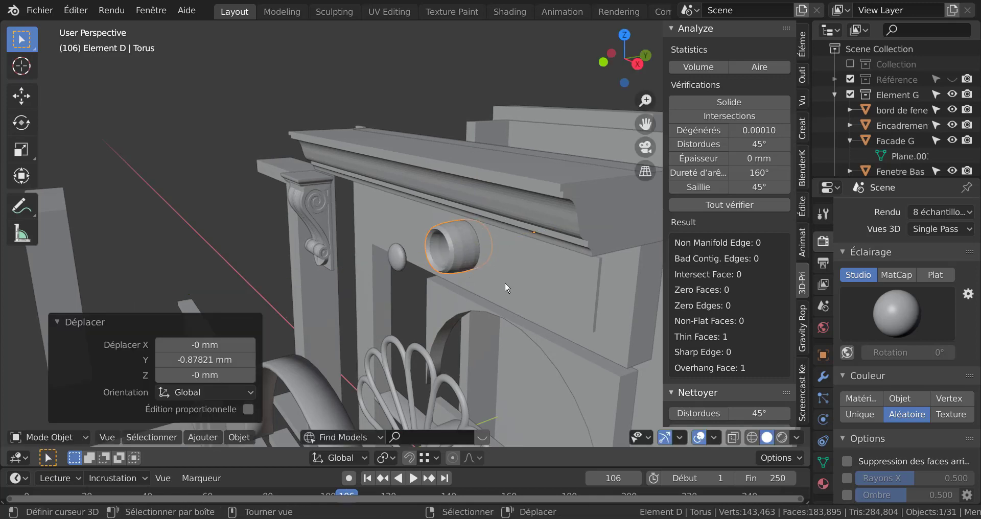
Select the porch lintel and the torus ring in turn and examine how the ring meets the lintel
middle_click_drag(505, 281, 464, 264)
left_click(476, 237)
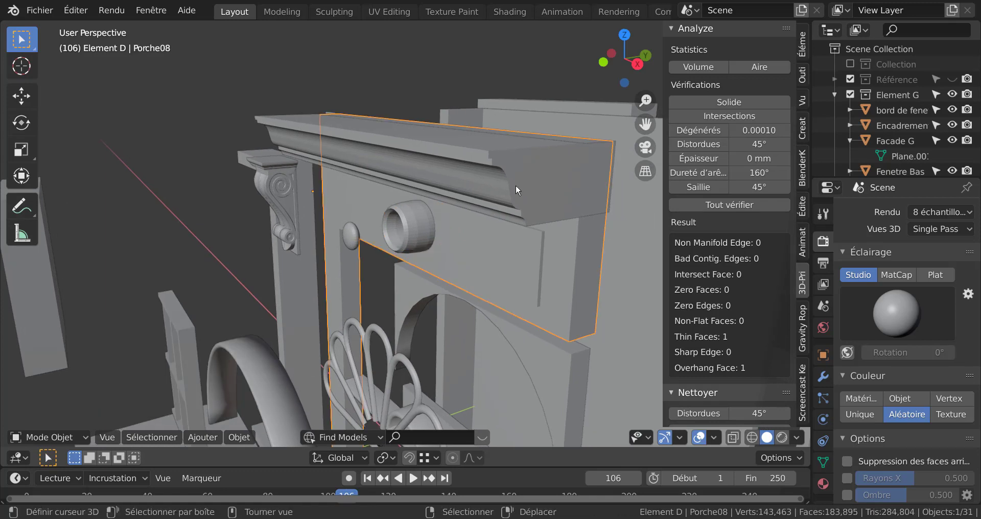
left_click(408, 233)
scroll(426, 240, "up", 2)
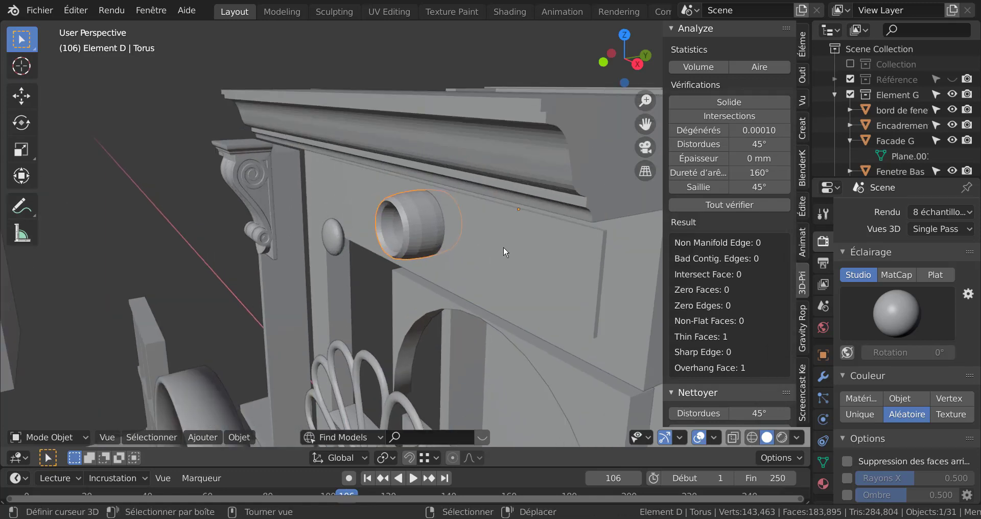
scroll(538, 247, "down", 4)
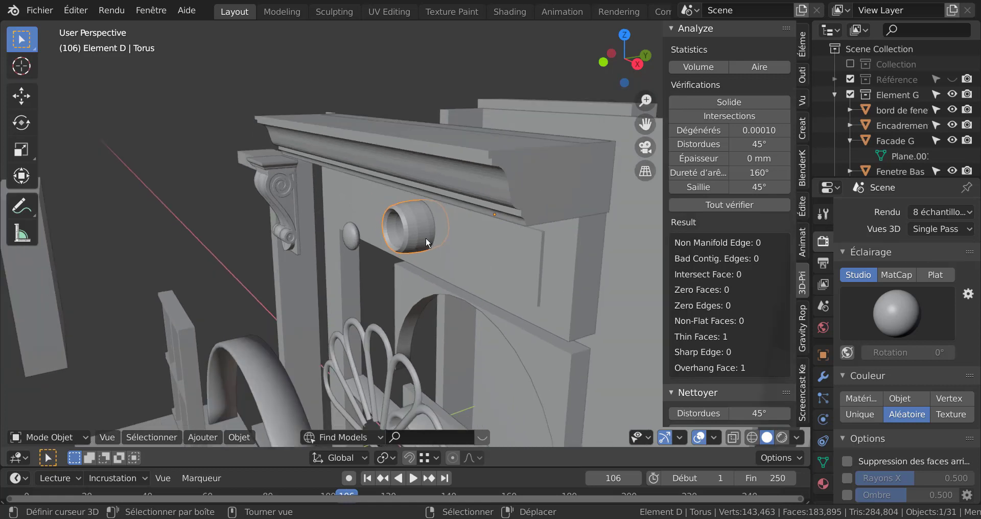
left_click(424, 228)
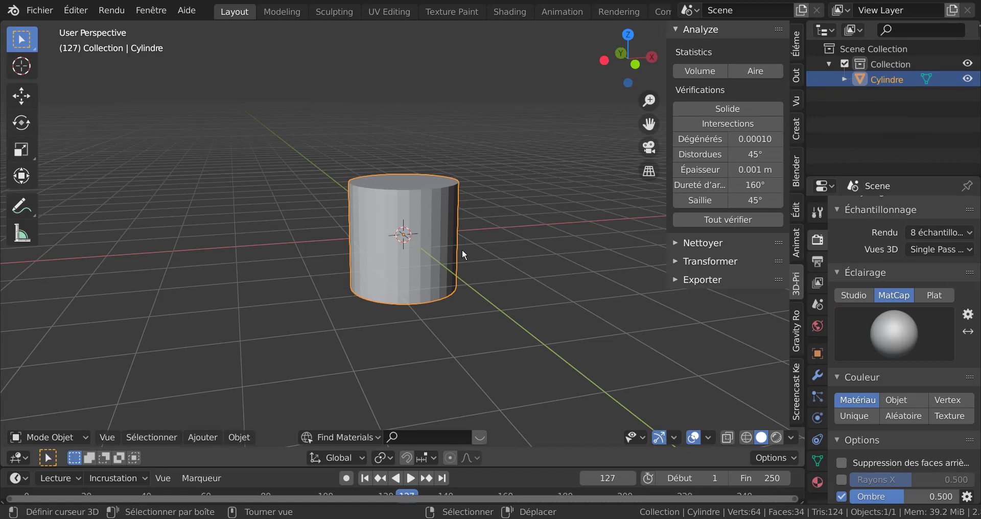
In the cylinder's Edit Mode, add a UV sphere to the mesh and scale it down below the cylinder's size
middle_click_drag(479, 259, 450, 262)
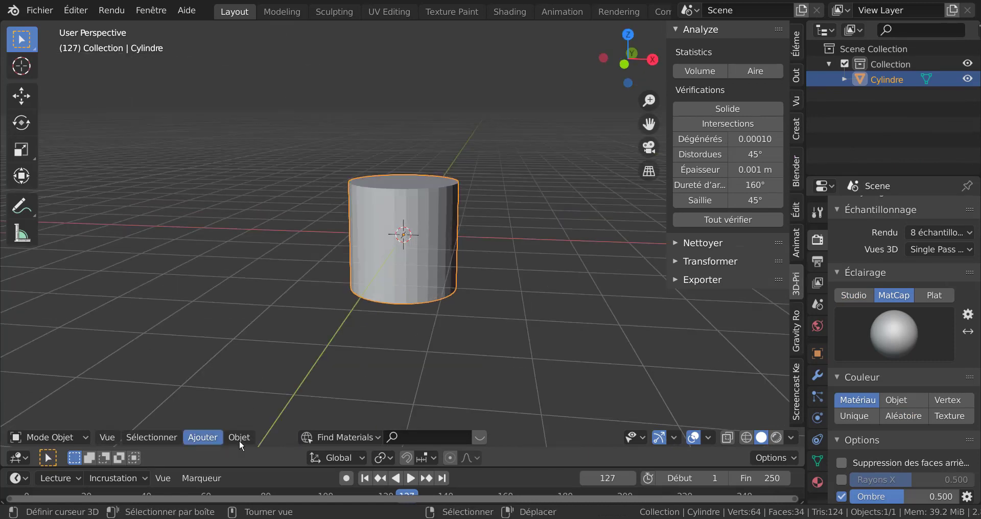
left_click(202, 438)
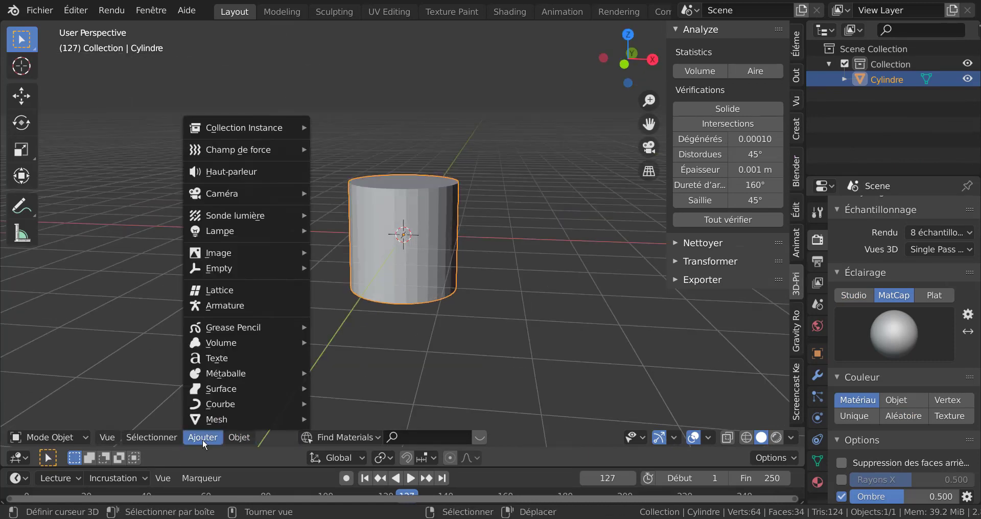
mouse_move(208, 423)
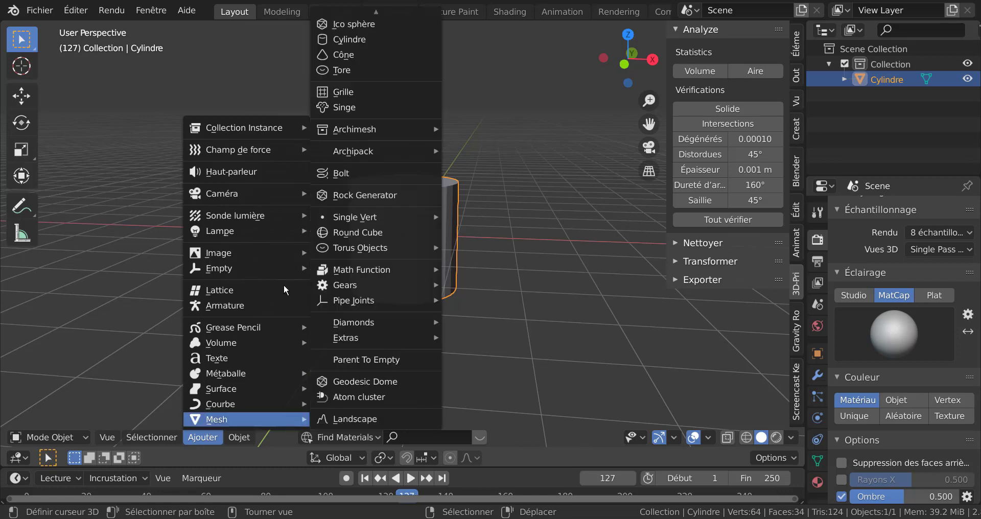
key("Tab")
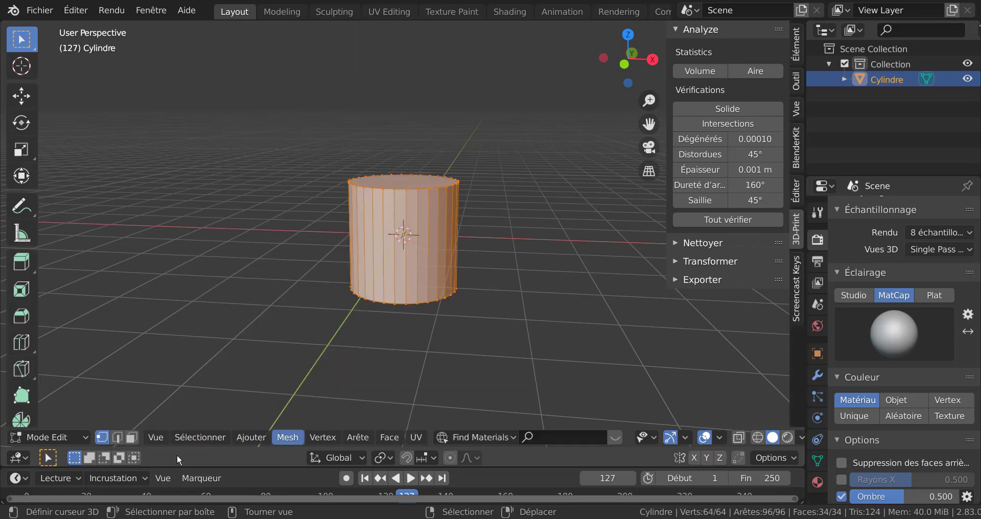
left_click(248, 435)
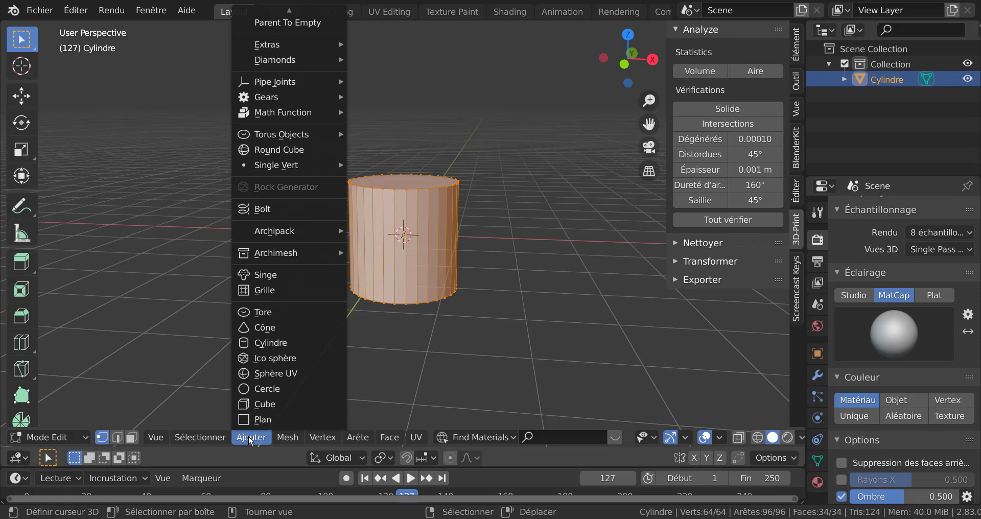
left_click(261, 373)
key("s")
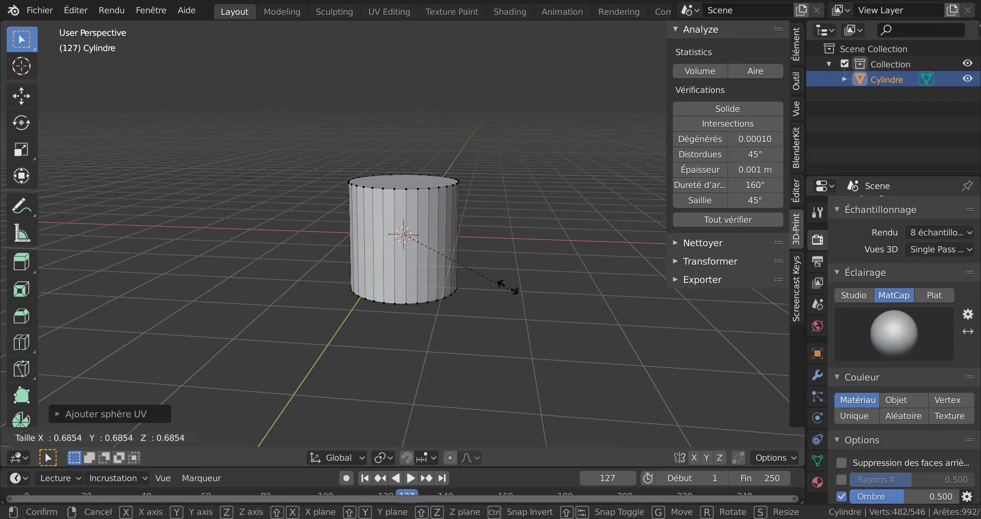
left_click(499, 281)
Move the sphere along the X axis until it partly overlaps the cylinder's side
key("g")
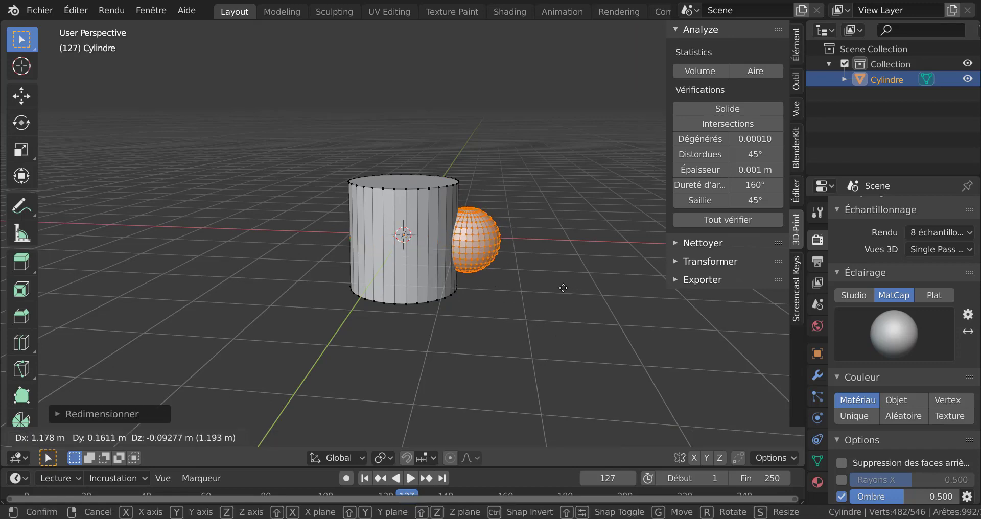
key("x")
left_click(557, 290)
middle_click_drag(510, 313, 469, 319)
scroll(463, 295, "up", 3)
scroll(463, 295, "down", 3)
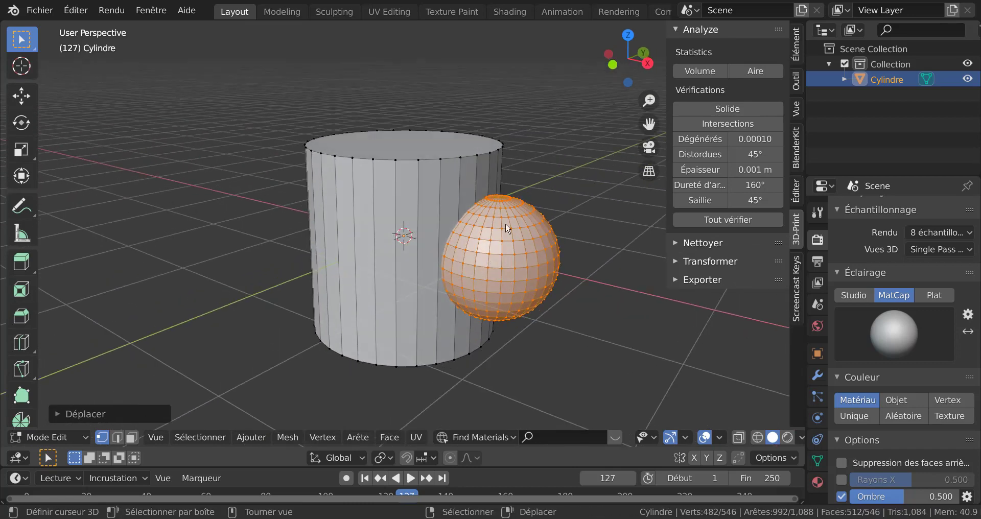
Return to Object Mode and run all 3D-print checks on the combined cylinder and sphere mesh
key("Tab")
scroll(572, 265, "down", 3)
scroll(510, 273, "up", 2)
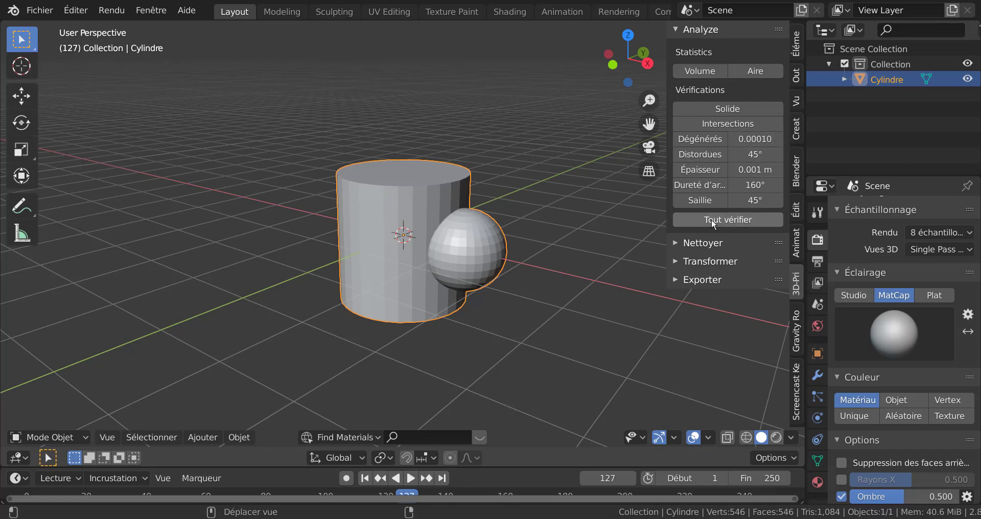
left_click(682, 248)
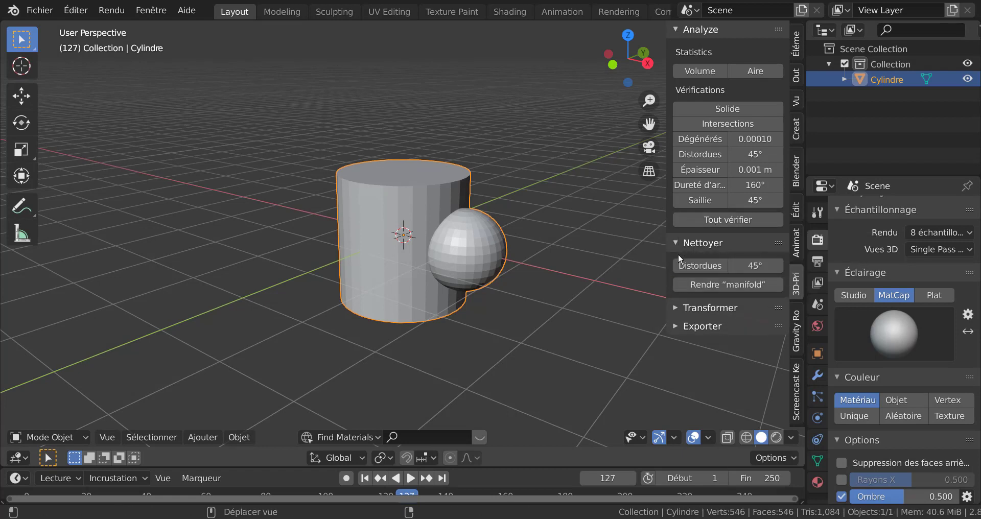
left_click(732, 218)
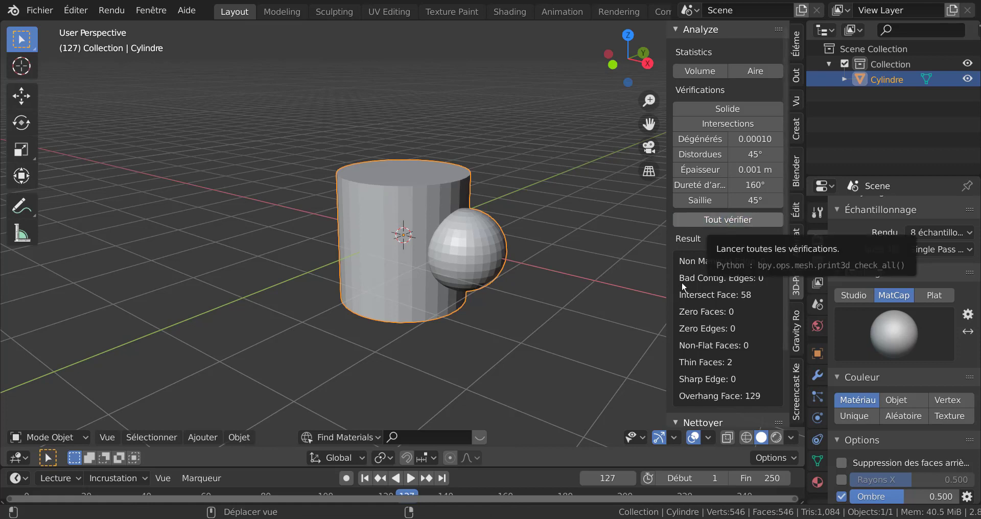
left_click(737, 217)
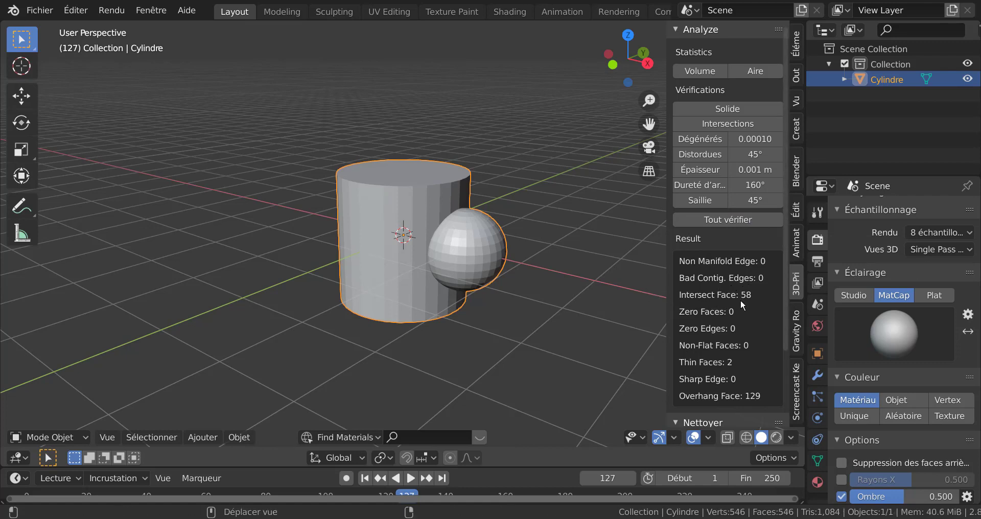
Separate the selected sphere from the cylinder mesh into its own object and return to Object Mode
scroll(608, 284, "up", 3)
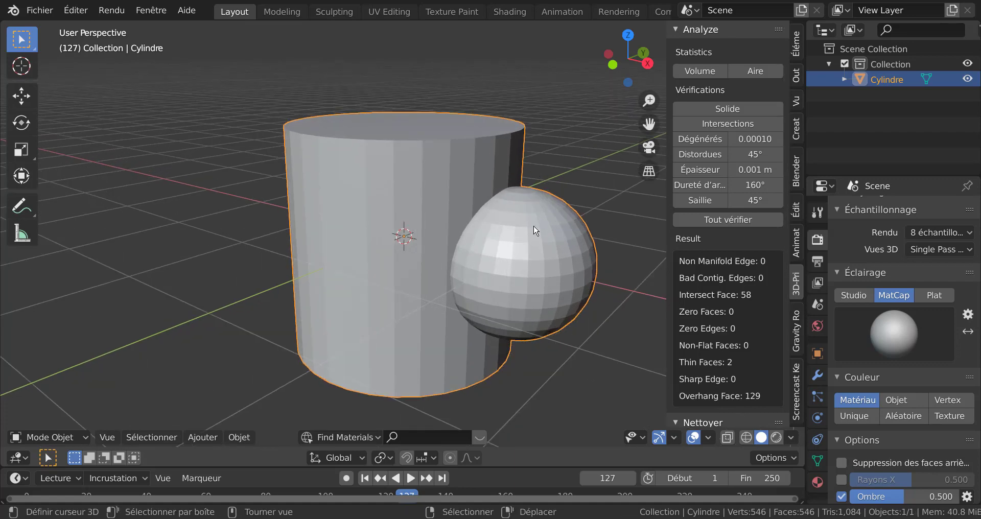
key("Tab")
scroll(515, 234, "down", 2)
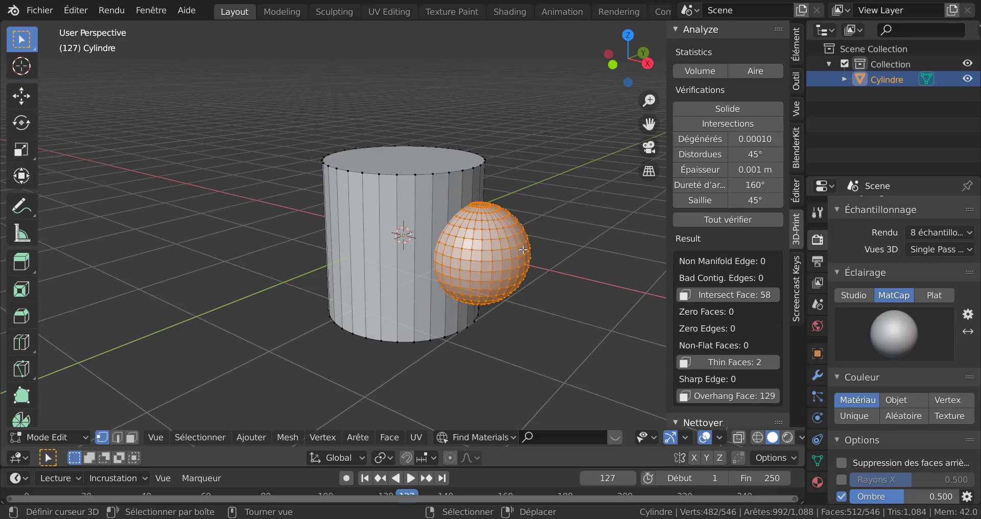
key("Tab")
key("Tab")
scroll(504, 245, "up", 1)
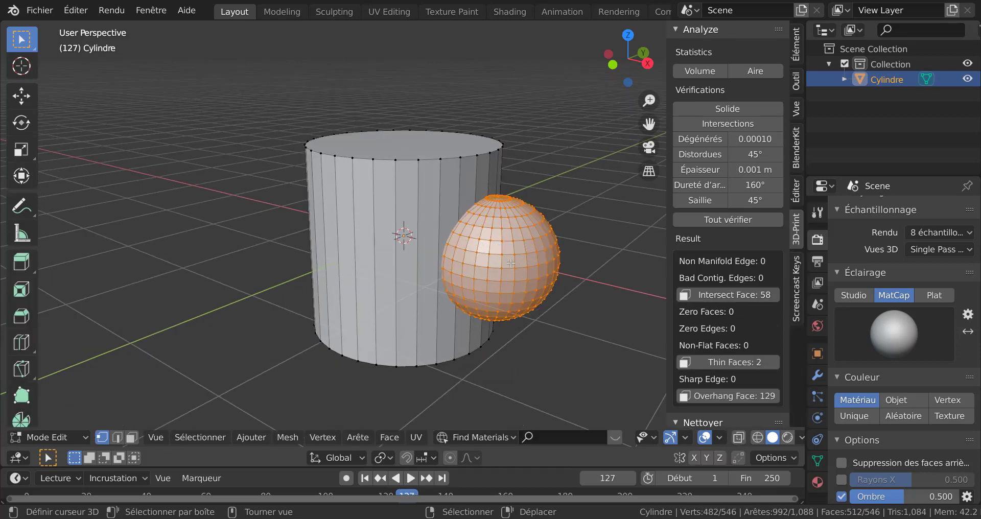
key("p")
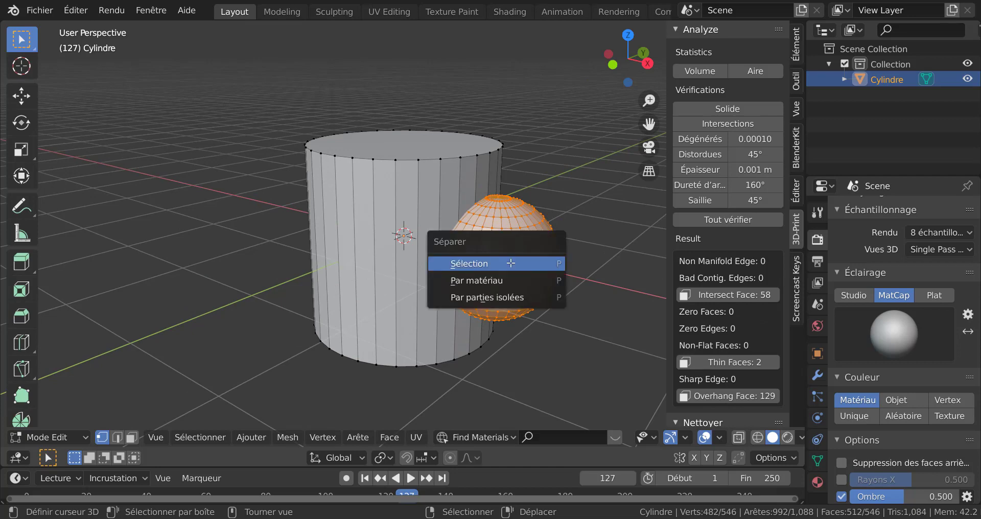
left_click(510, 263)
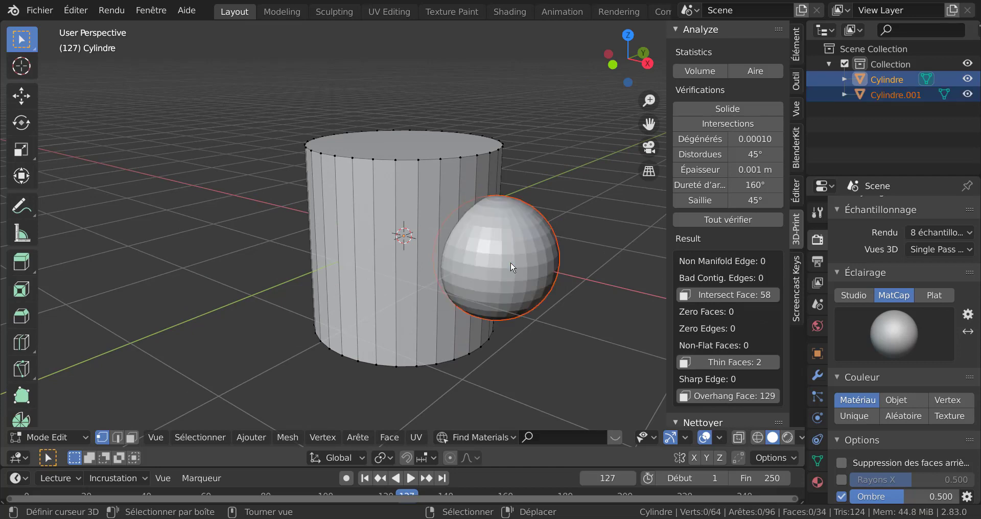
key("Tab")
Select the sphere and the cylinder as active object, and merge them with Bool Tool's Auto Boolean Union
left_click(516, 259)
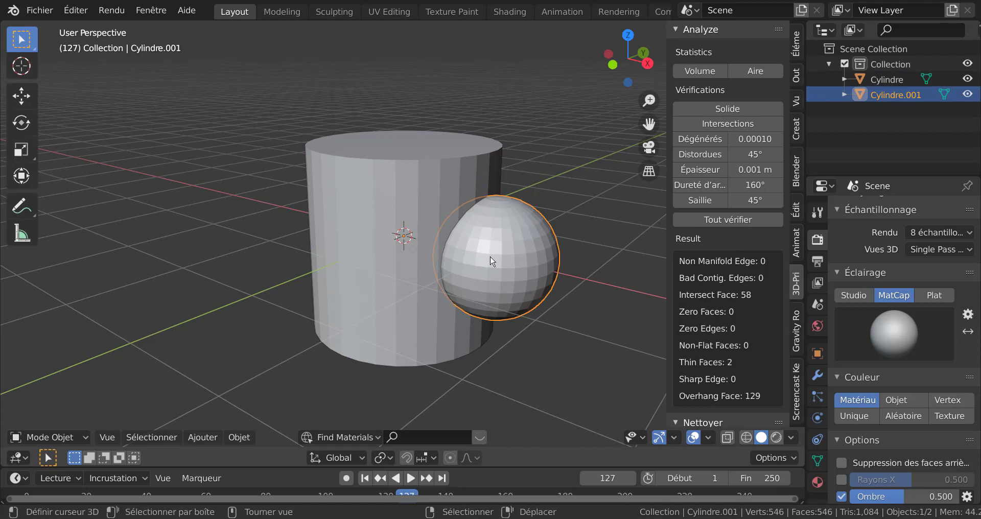
left_click(411, 195, "shift")
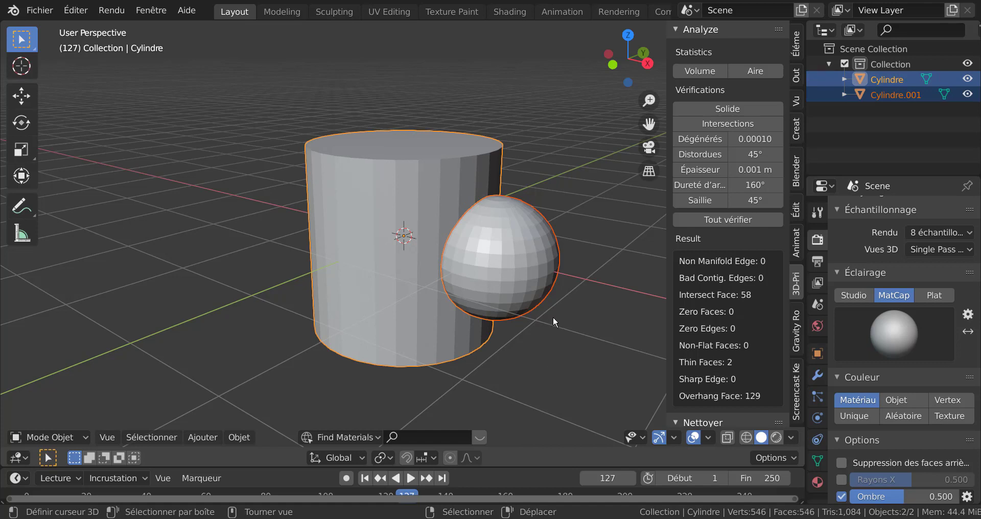
left_click(797, 43)
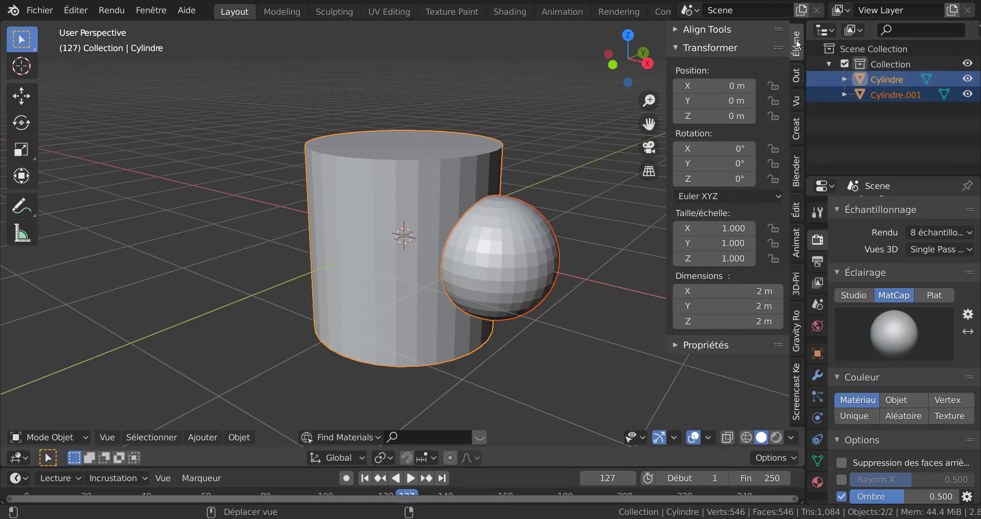
left_click(796, 74)
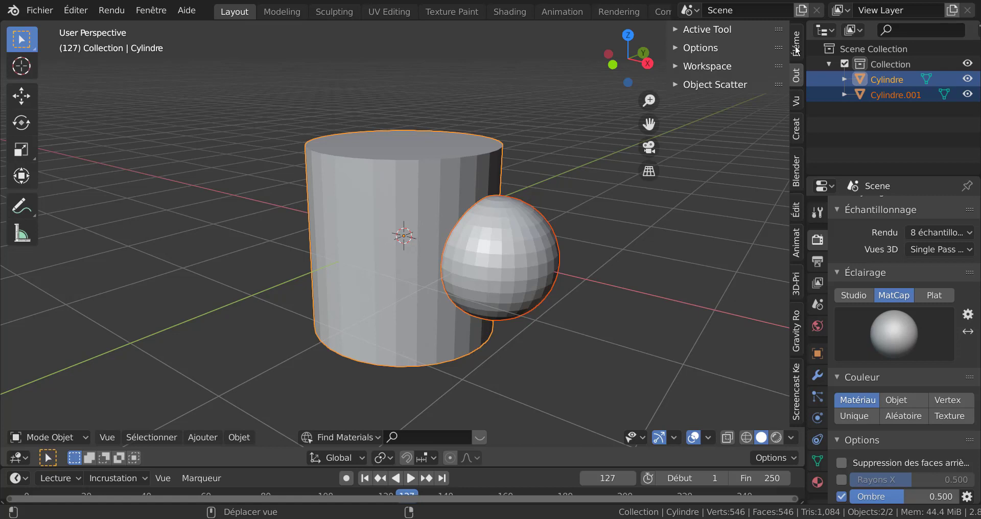
left_click(795, 171)
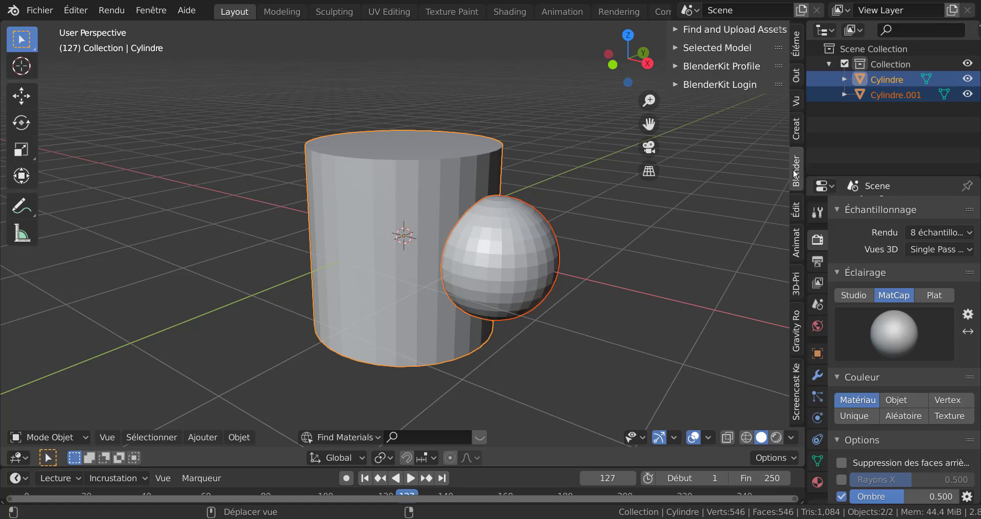
left_click(797, 209)
left_click(694, 69)
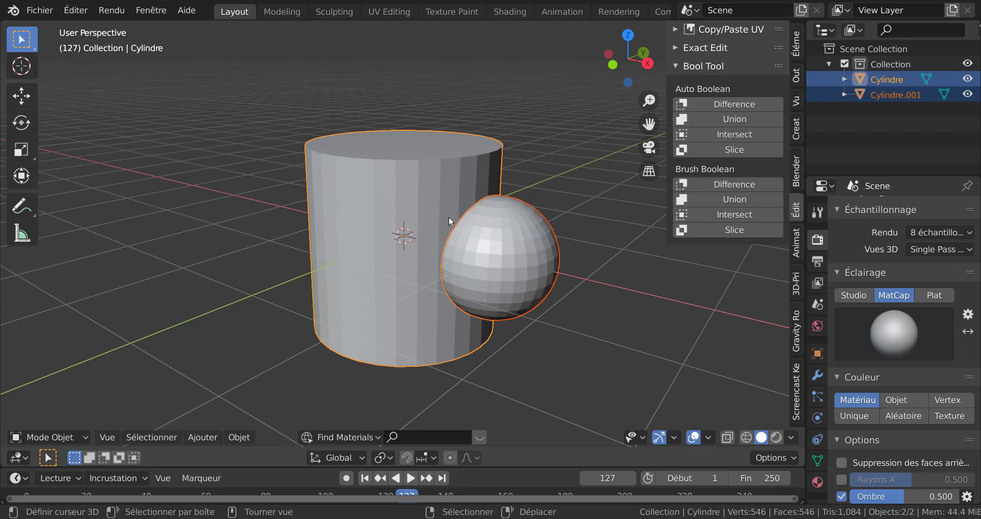
left_click(736, 119)
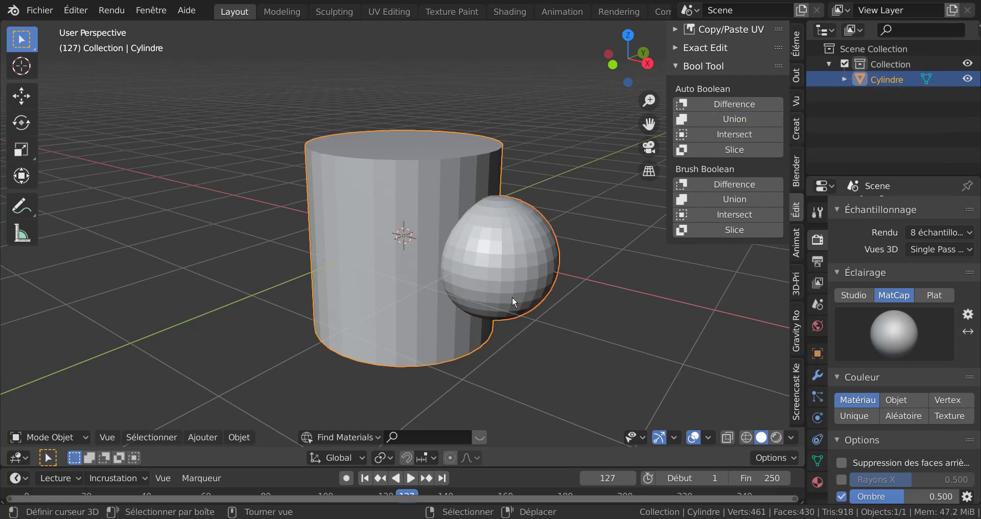
Try moving a vertex at the junction between sphere and cylinder in Edit Mode, cancelling each move
key("Tab")
scroll(460, 308, "up", 2)
right_click(505, 213)
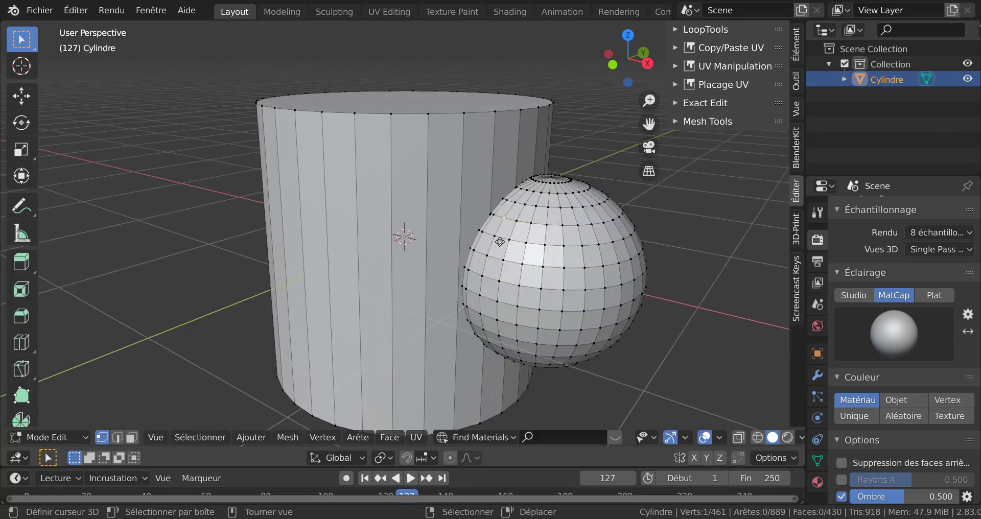
key("g")
key("Escape")
scroll(531, 201, "up", 2)
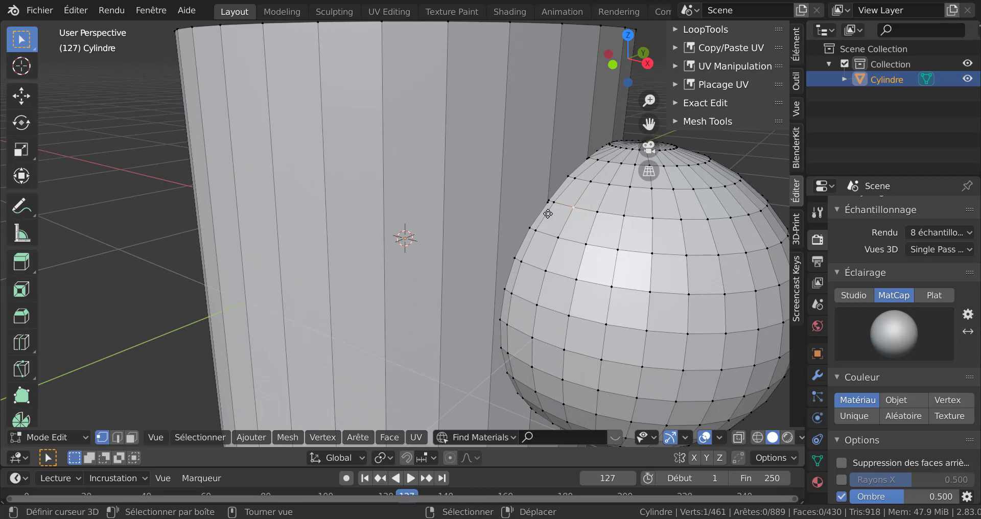
key("g")
key("Escape")
key("g")
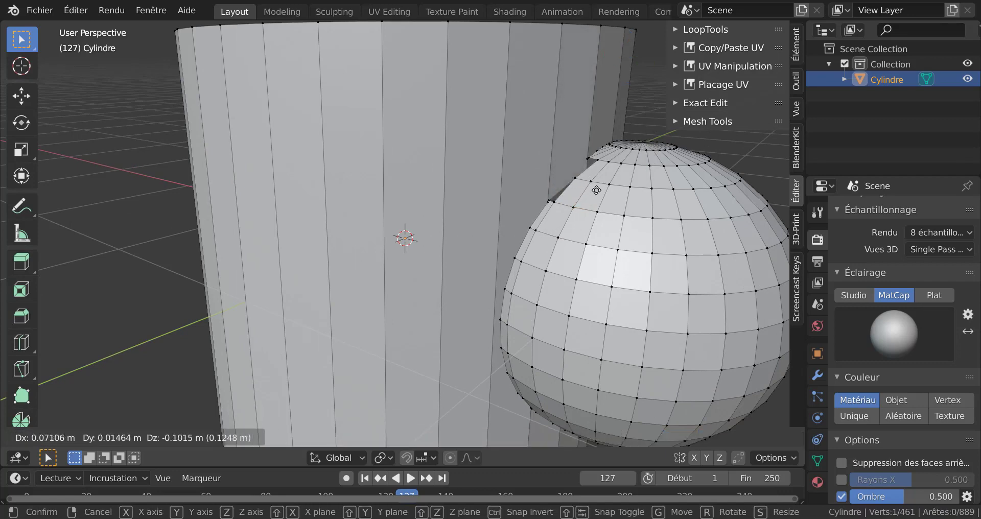
key("Escape")
scroll(558, 262, "up", 3)
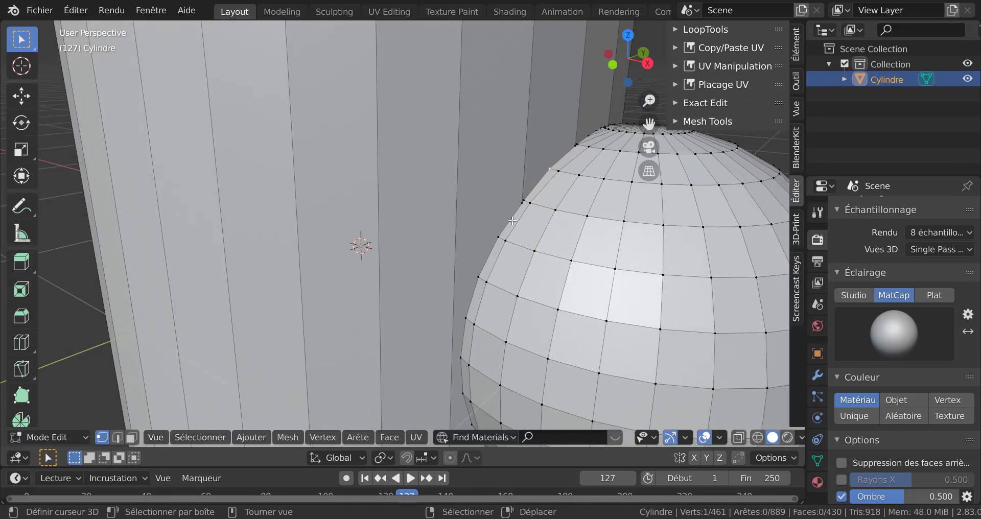
Cancel the vertex move and select all geometry linked to the junction vertex across the merged cylinder and sphere
key("g")
key("Escape")
key("ctrl+l")
key("KP_Decimal")
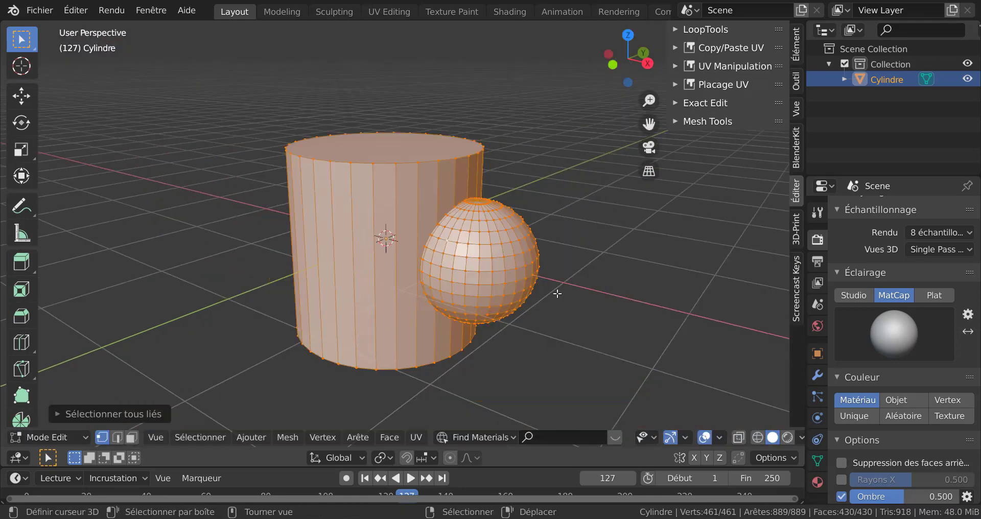
scroll(508, 271, "up", 3)
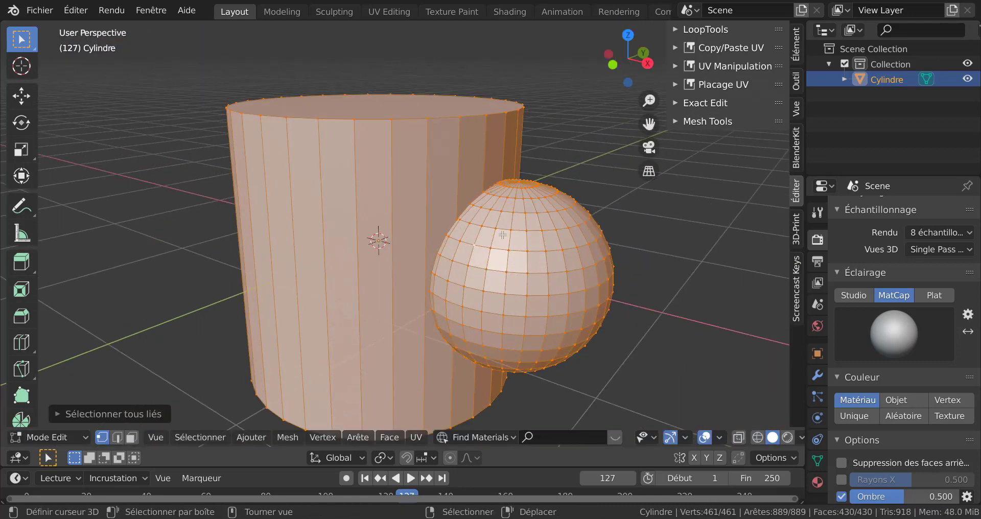
Return to Object Mode and run all 3D-print checks on the merged cylinder and sphere
key("Tab")
scroll(602, 266, "down", 5)
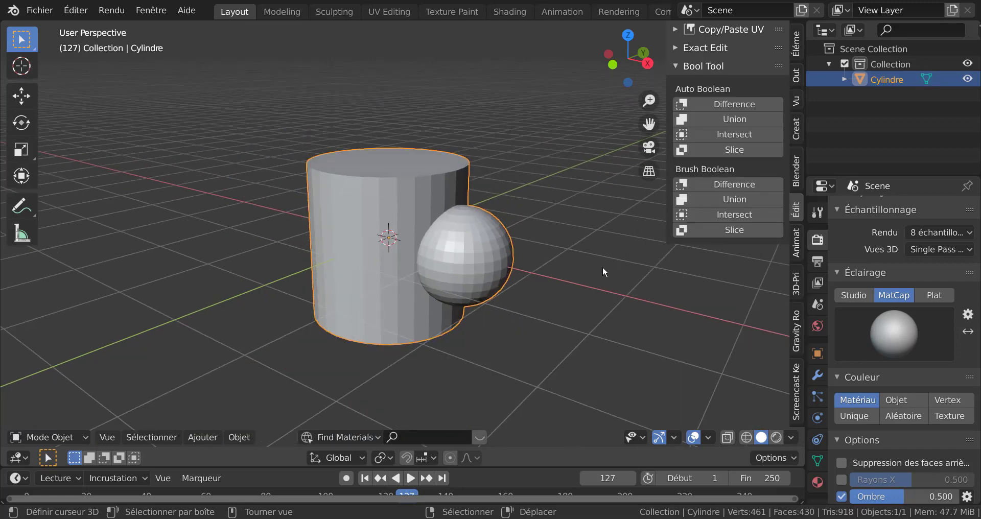
scroll(600, 279, "up", 4)
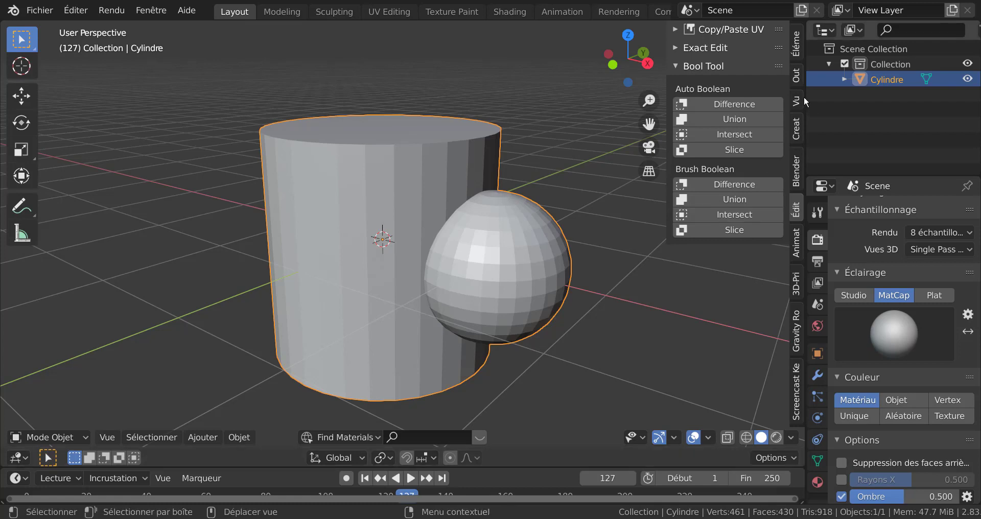
left_click(796, 283)
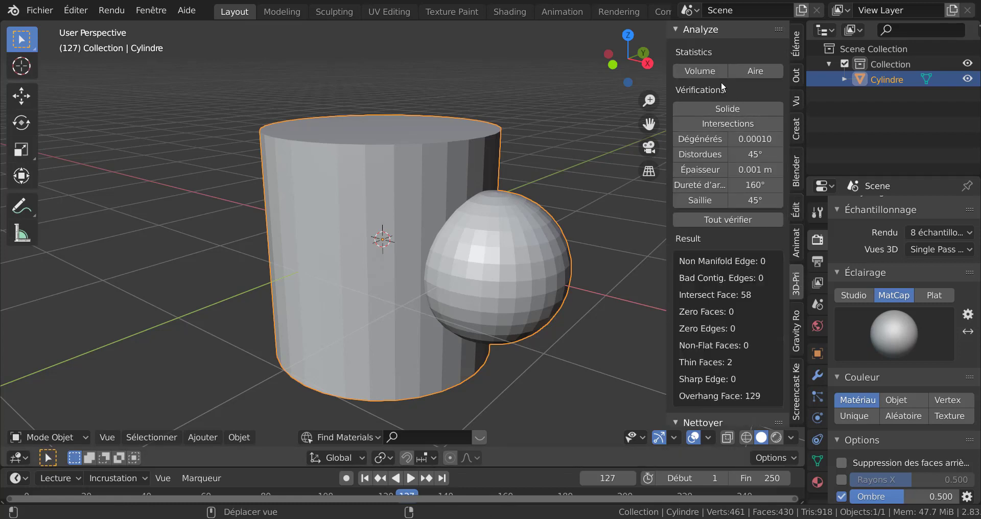
left_click(716, 219)
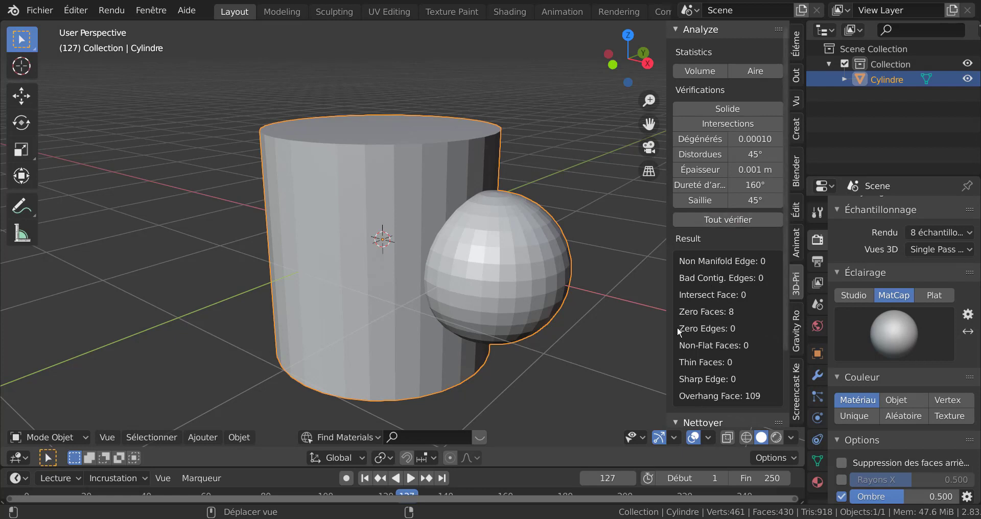
In Edit Mode, select the zero faces reported by the check and enable X-ray to locate them under the sphere's junction
scroll(516, 337, "down", 2)
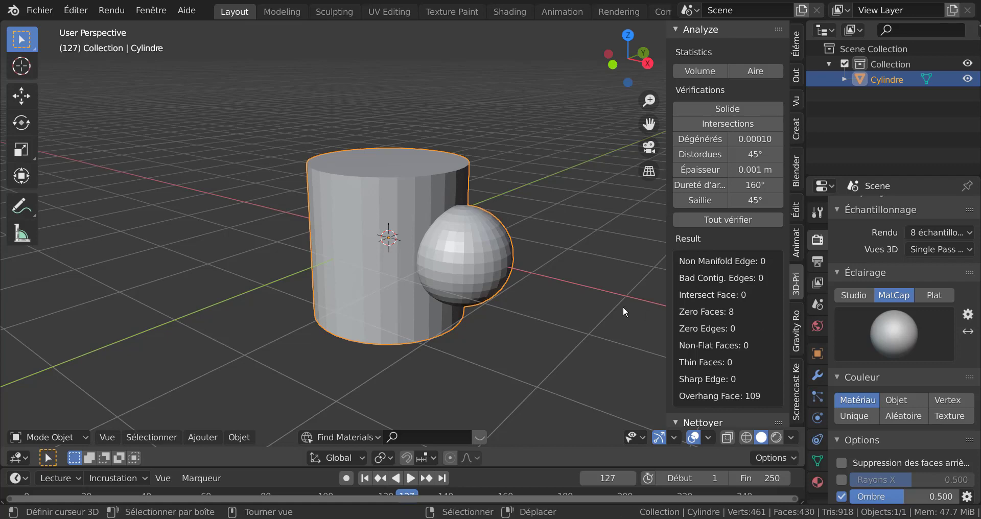
middle_click_drag(623, 305, 442, 292)
scroll(411, 285, "up", 3)
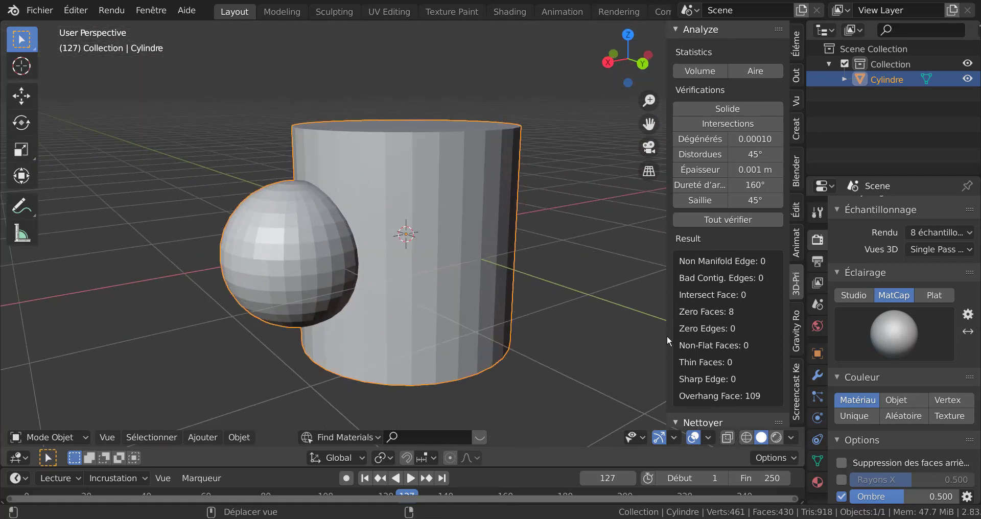
key("Tab")
left_click(715, 311)
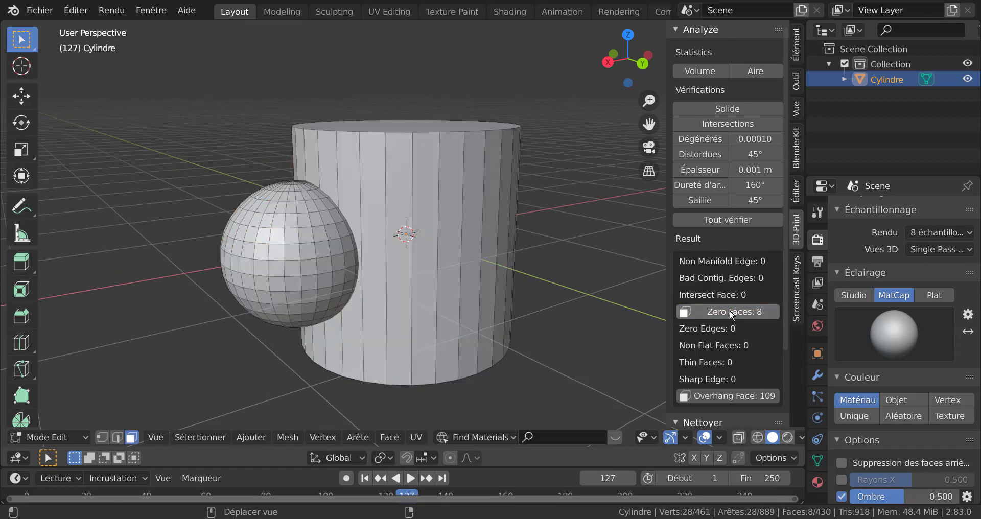
middle_click_drag(562, 332, 495, 263)
key("alt+z")
scroll(495, 263, "up", 4)
middle_click_drag(541, 171, 475, 301, "shift")
scroll(506, 305, "up", 3)
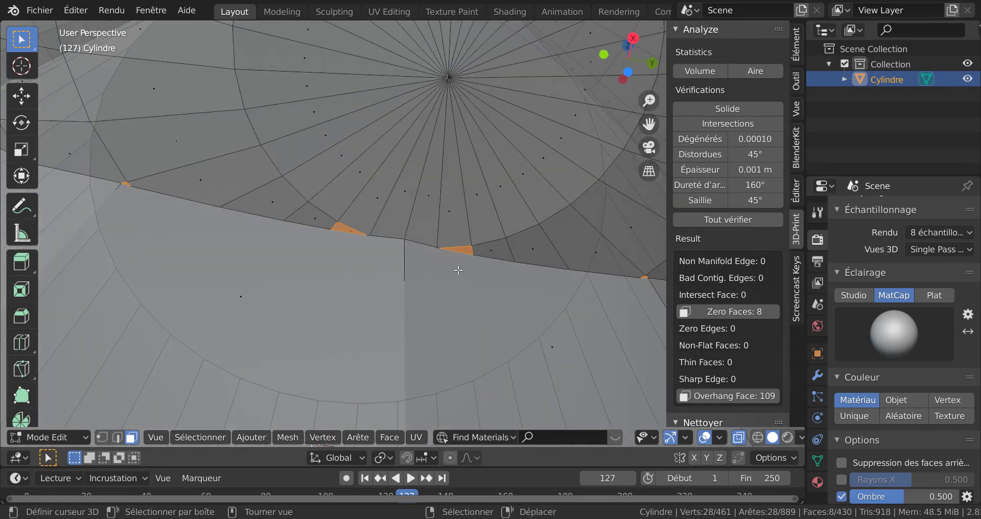
Try moving one of the tiny zero faces on the junction beneath the sphere
scroll(458, 270, "up", 1)
scroll(458, 271, "down", 1)
right_click(465, 249)
key("g")
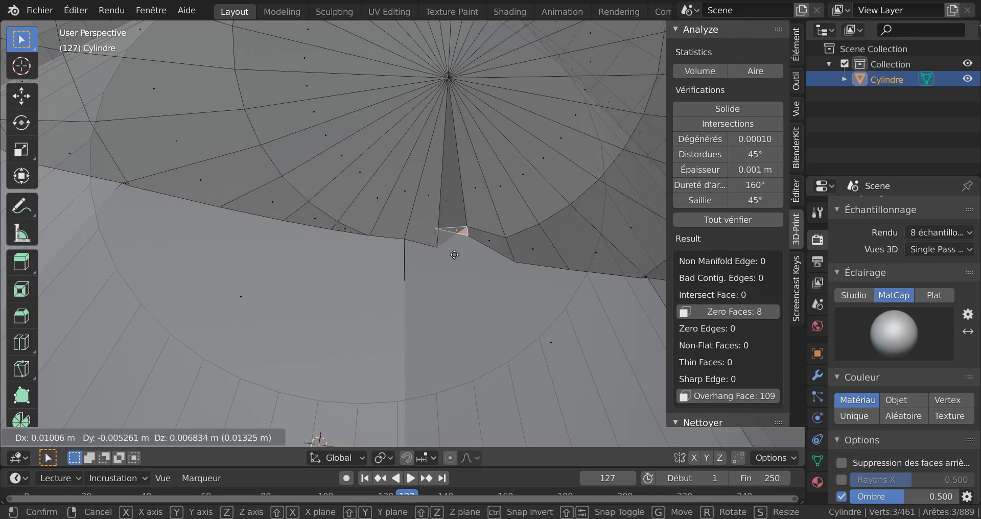
right_click(483, 222)
scroll(544, 271, "down", 4)
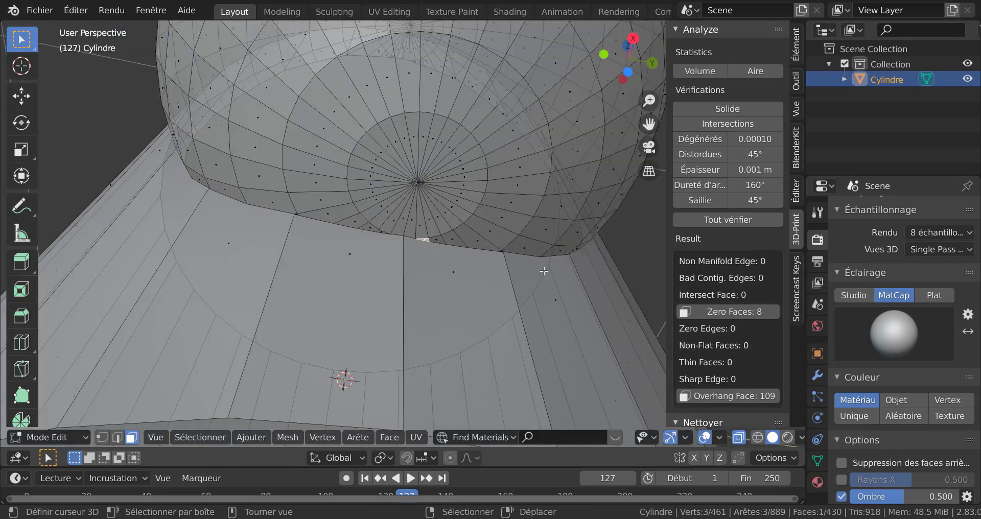
Examine the junction between cylinder and sphere from several angles in both Object Mode and Edit Mode
key("Tab")
middle_click_drag(488, 292, 495, 326)
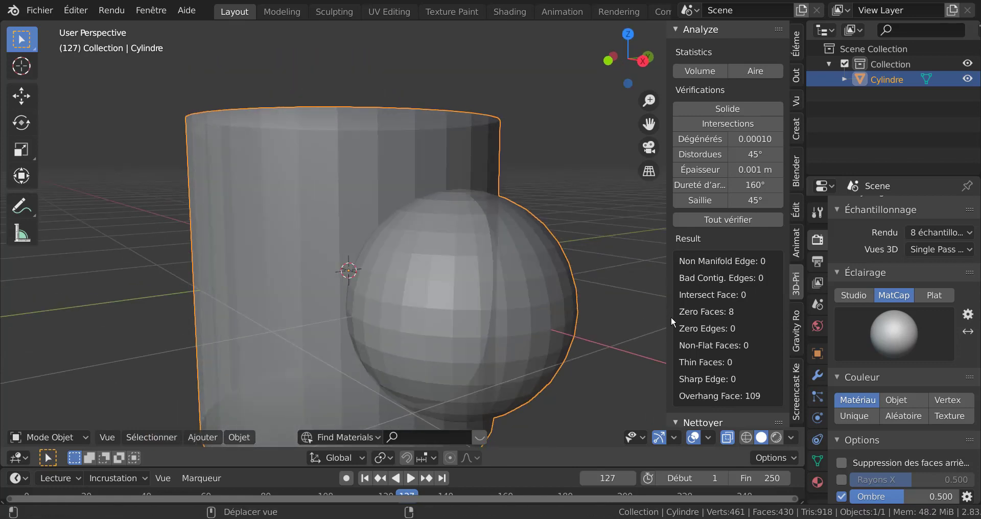
left_click(710, 312)
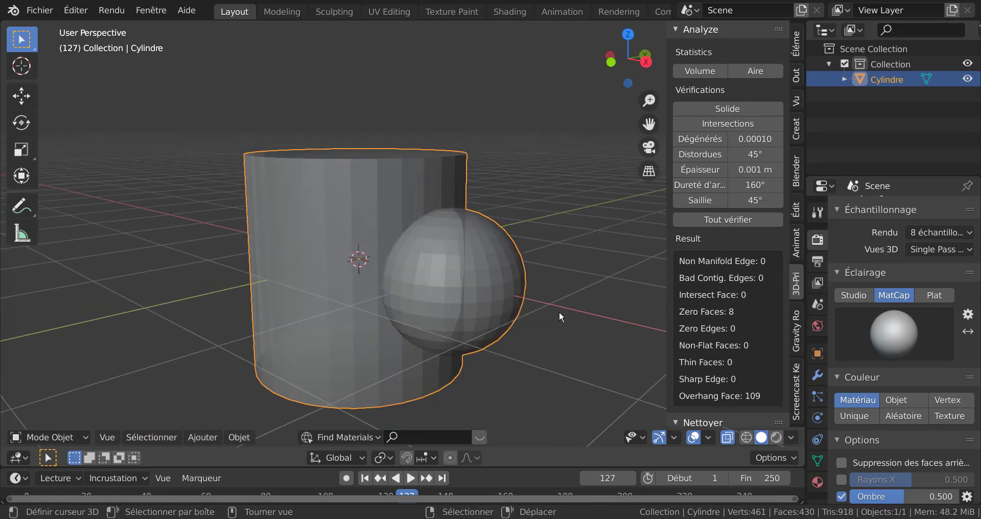
scroll(525, 323, "up", 2)
scroll(524, 323, "down", 2)
middle_click_drag(485, 339, 466, 355, "shift")
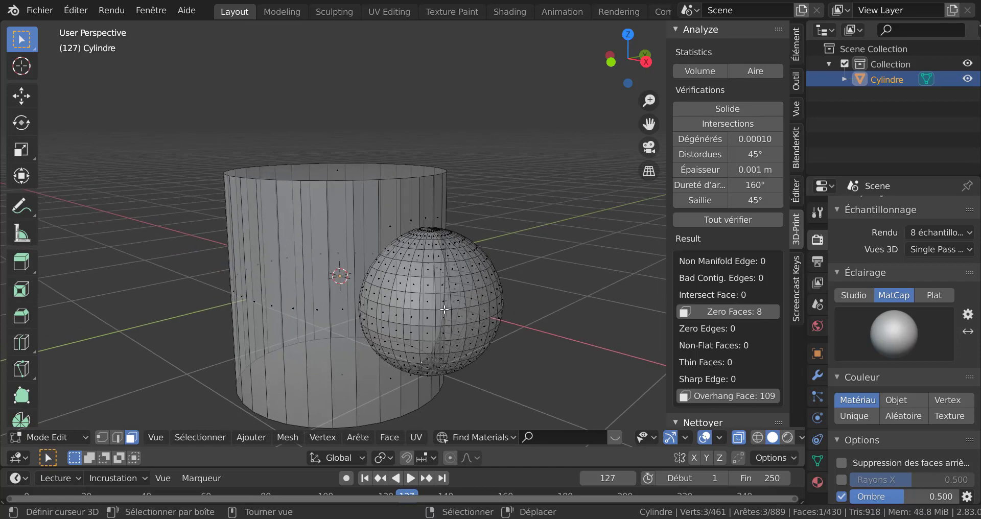
key("Tab")
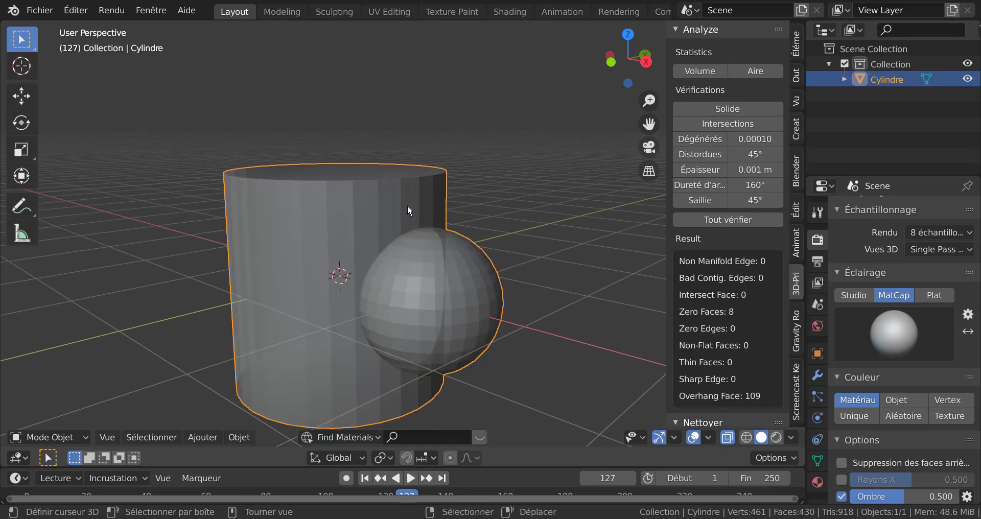
middle_click_drag(441, 281, 638, 306)
scroll(492, 321, "up", 3)
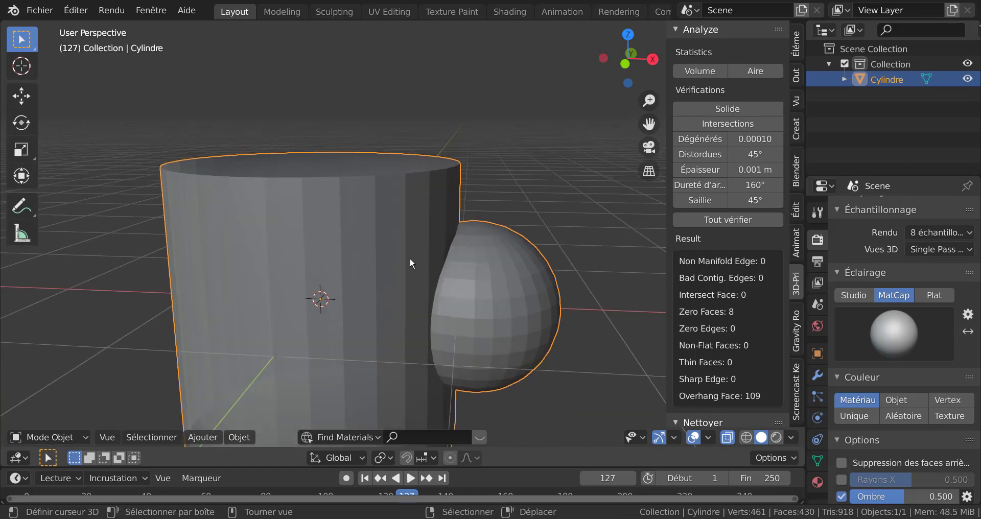
key("Tab")
scroll(414, 253, "down", 1)
scroll(415, 253, "down", 1)
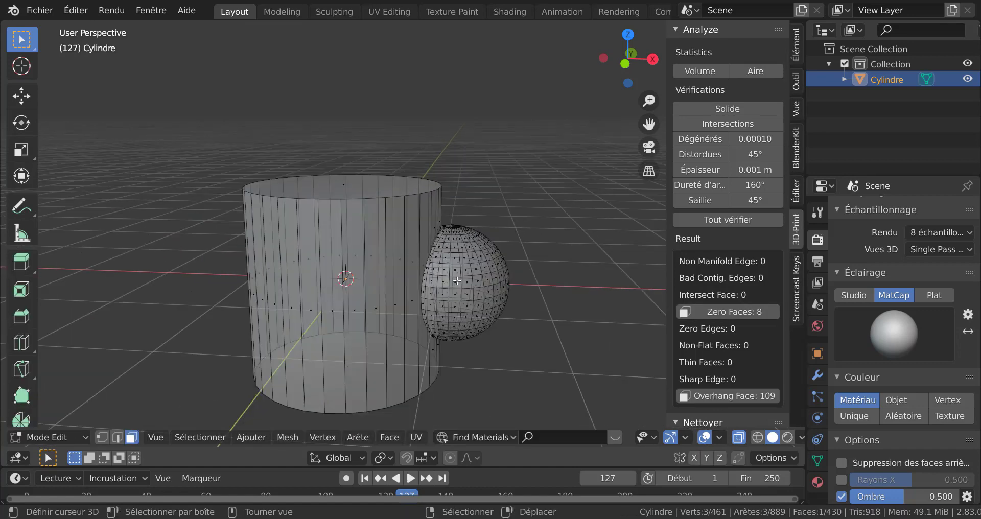
scroll(470, 259, "down", 1)
middle_click_drag(418, 256, 378, 255)
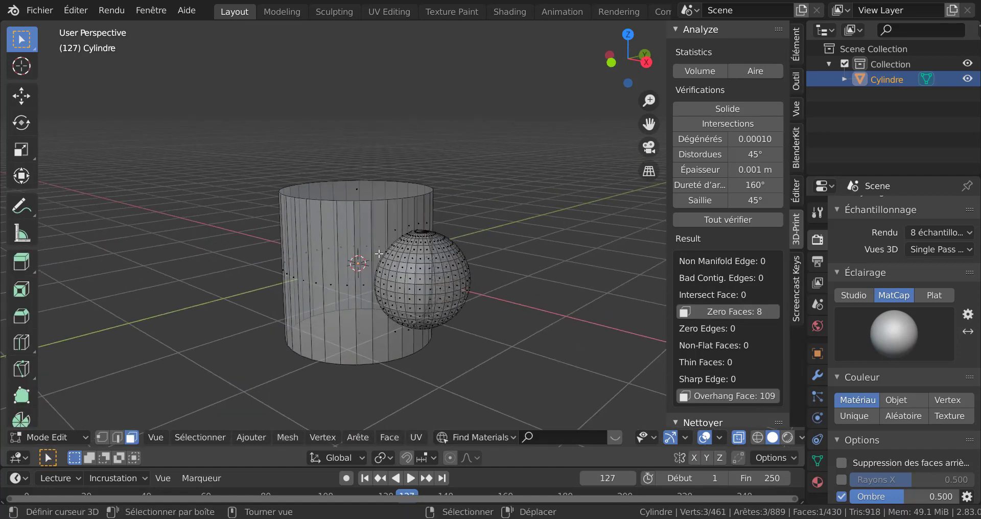
scroll(431, 281, "up", 2)
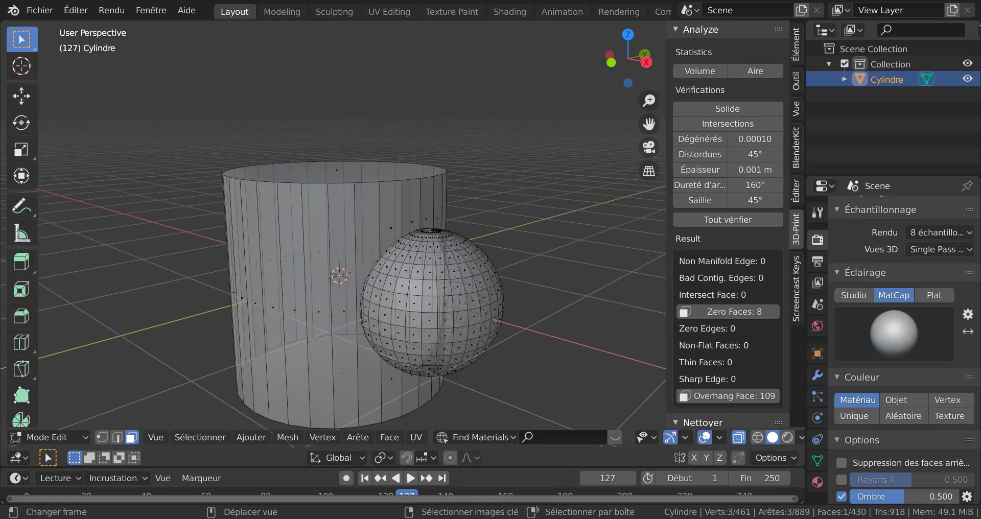
Switch to the Blender window with the facade model and delete the torus beneath the porch cornice
mouse_move(738, 518)
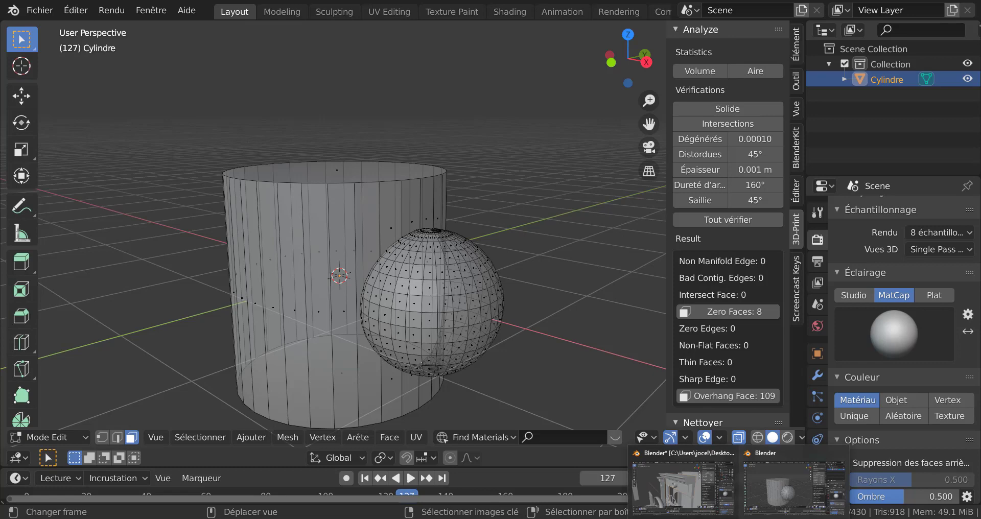
left_click(682, 491)
left_click(411, 221)
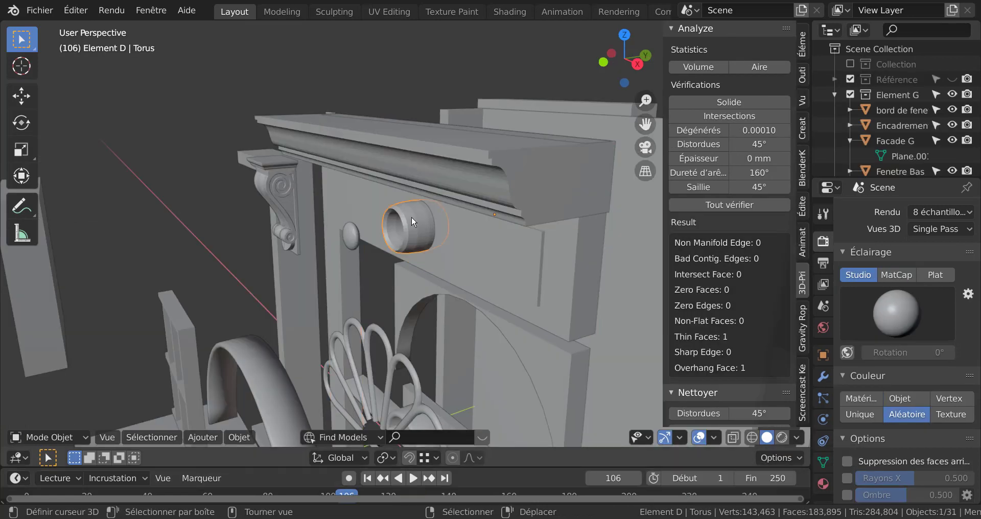
key("g")
key("y")
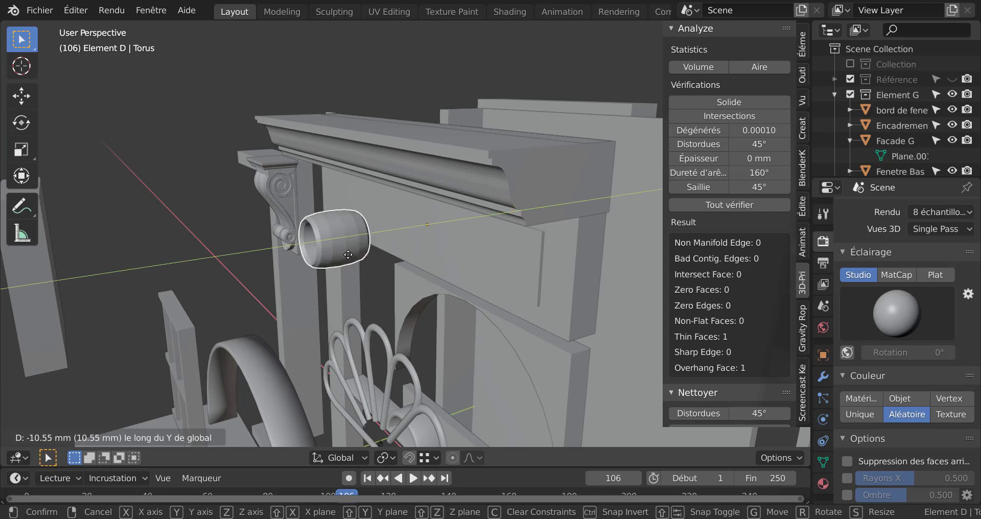
right_click(326, 241)
mouse_move(505, 233)
middle_mouse_down()
mouse_move(474, 261)
mouse_move(499, 249)
middle_mouse_up()
key("Delete")
Select the porch wall and Facade D behind it, and examine how the facade pieces meet the beam
right_click(500, 249)
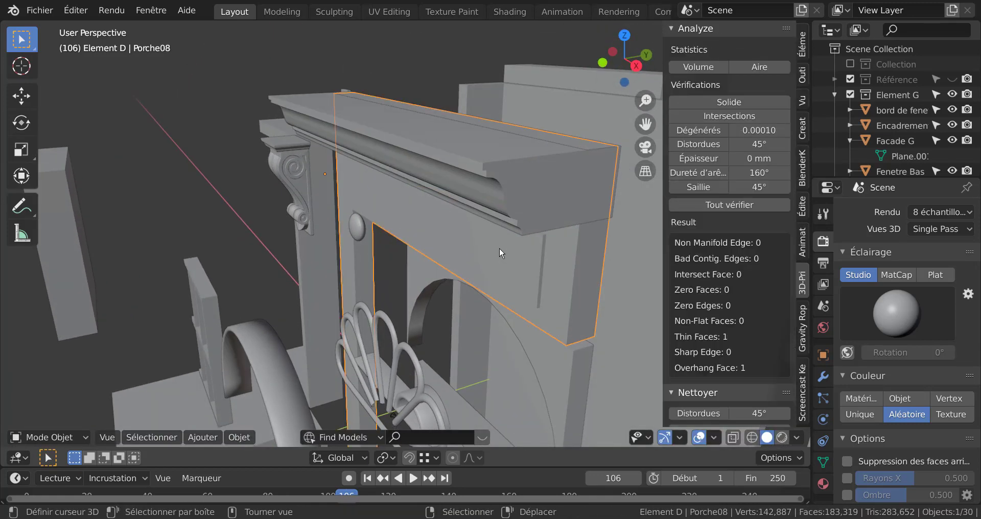
right_click(482, 248)
scroll(481, 248, "down", 5)
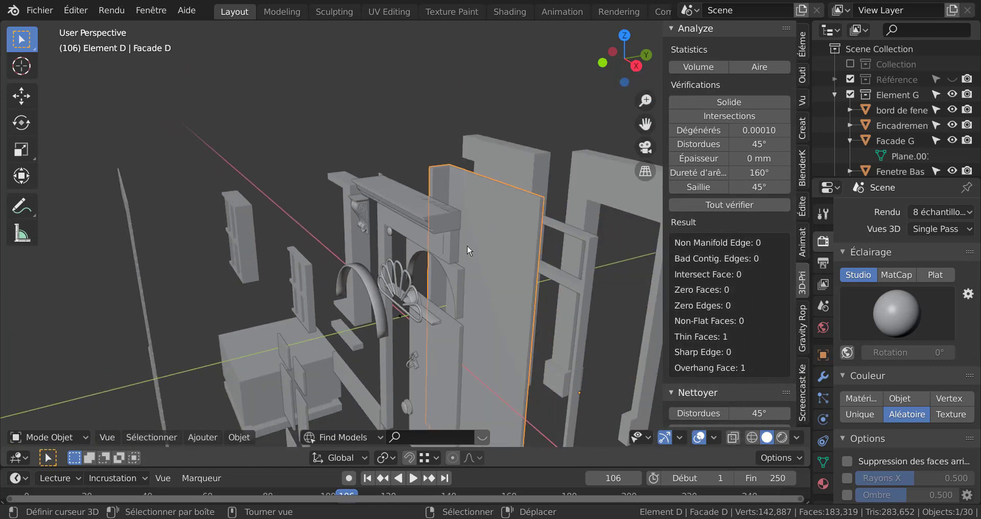
middle_click_drag(467, 246, 401, 236)
scroll(378, 232, "up", 2)
scroll(369, 231, "up", 2)
middle_click_drag(353, 195, 458, 207)
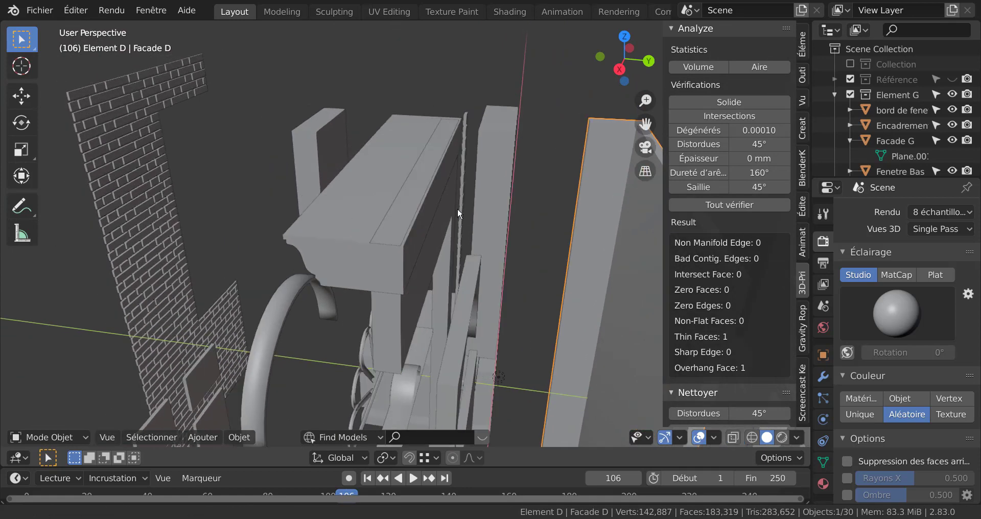
Select the Poutre beam and, in Edit Mode, move its top face up about 0.275 mm along Z
left_click(365, 180)
key("Tab")
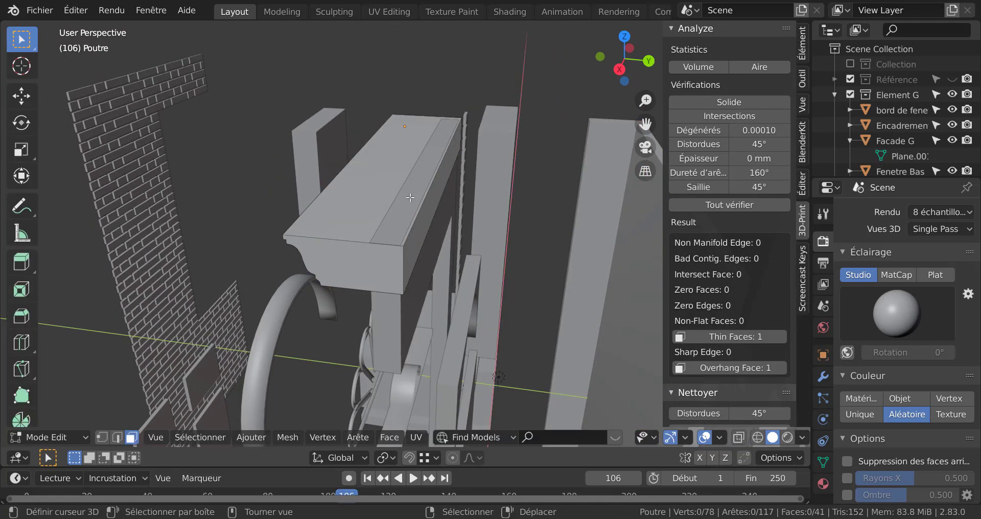
scroll(409, 198, "up", 1)
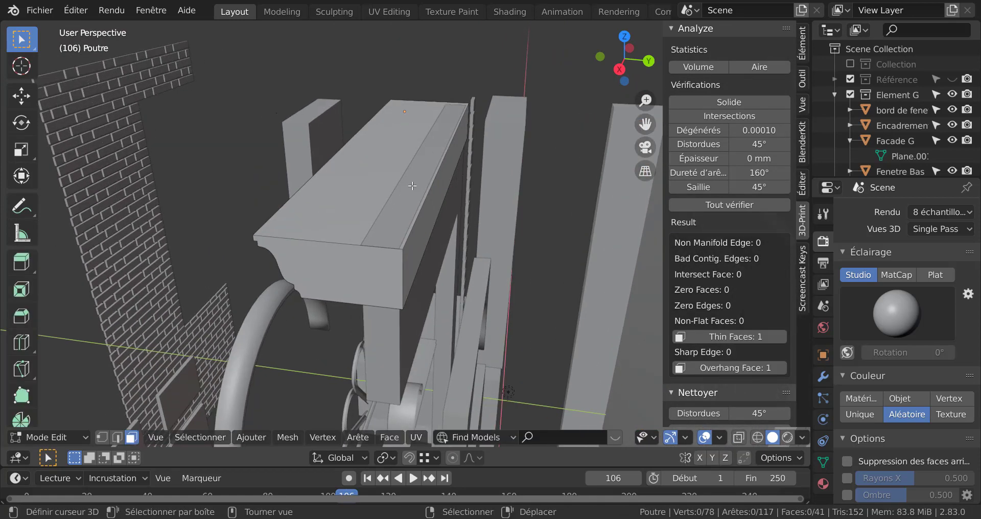
left_click(413, 185)
middle_click_drag(408, 200, 401, 193)
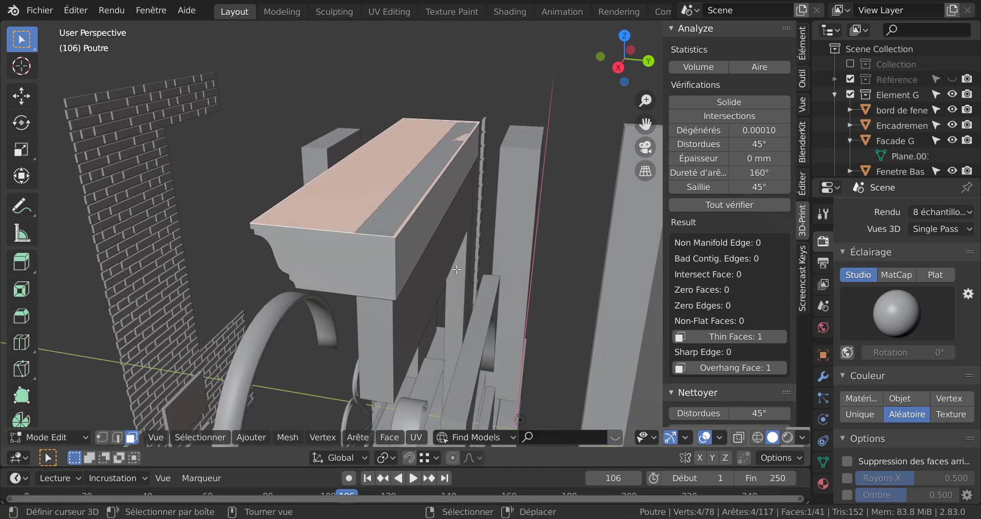
key("g")
key("z")
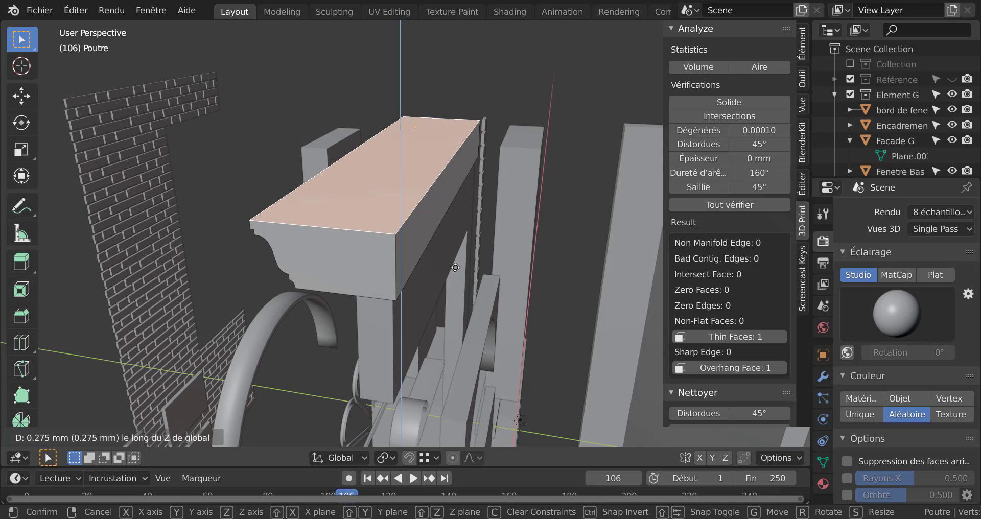
left_click(455, 267)
Hide the selected top face of the Poutre beam in face selection mode and view the beam from below
scroll(432, 246, "up", 4)
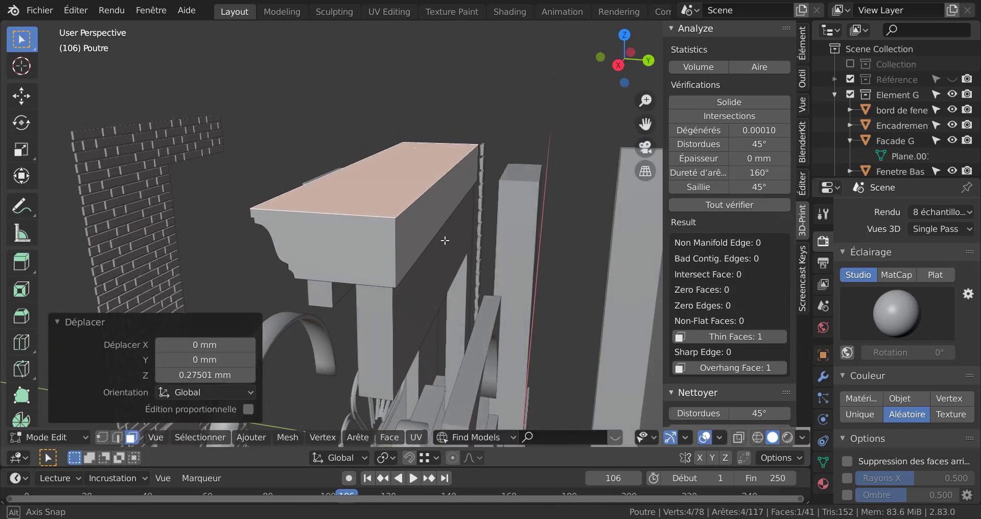
scroll(432, 246, "up", 5)
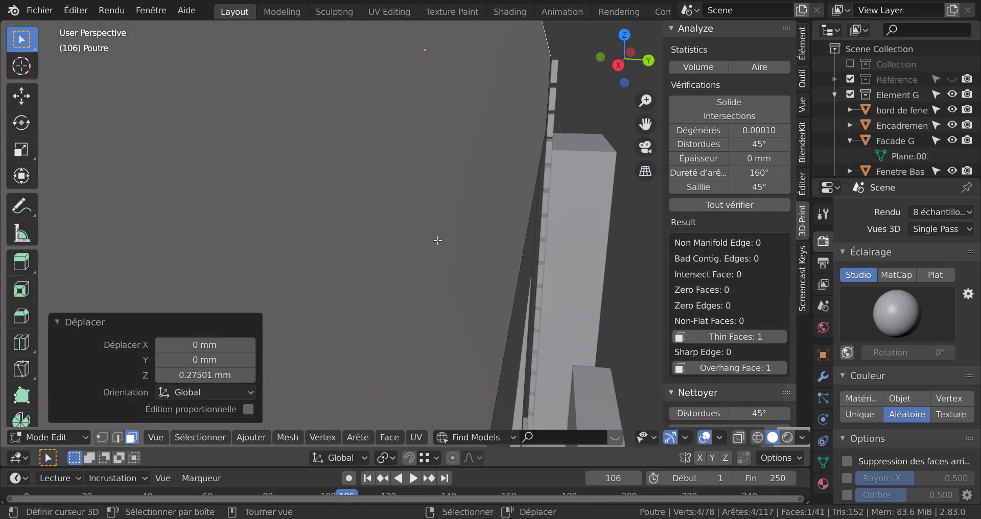
middle_click_drag(467, 247, 439, 272)
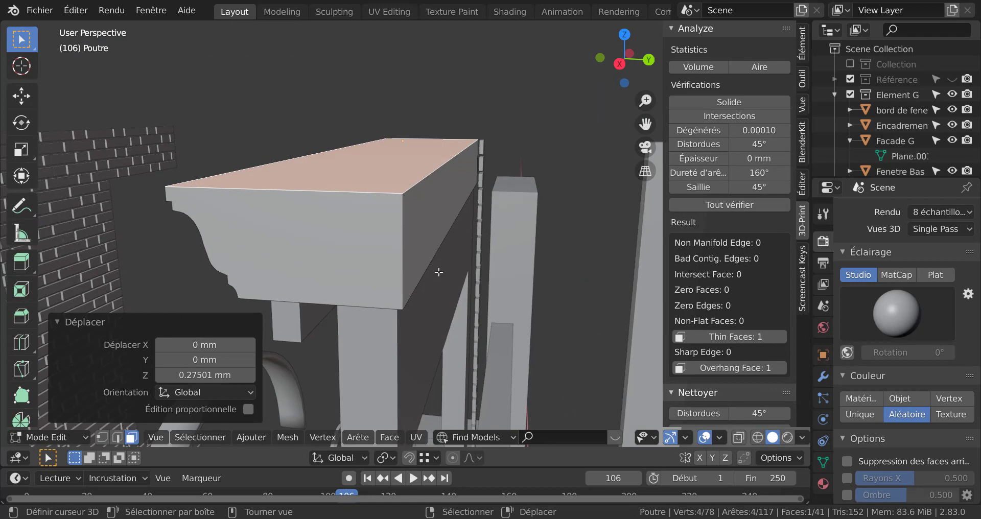
left_click(103, 438)
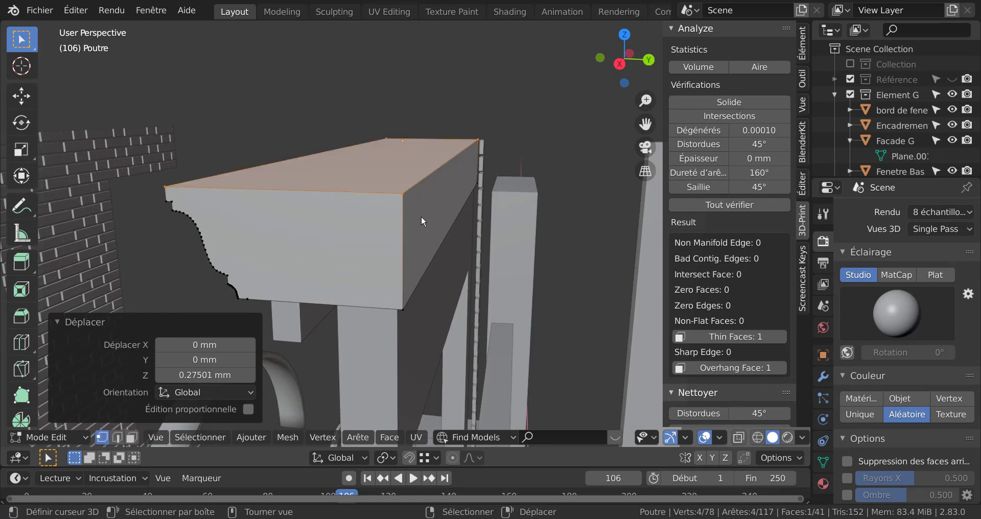
middle_click_drag(397, 175, 408, 185)
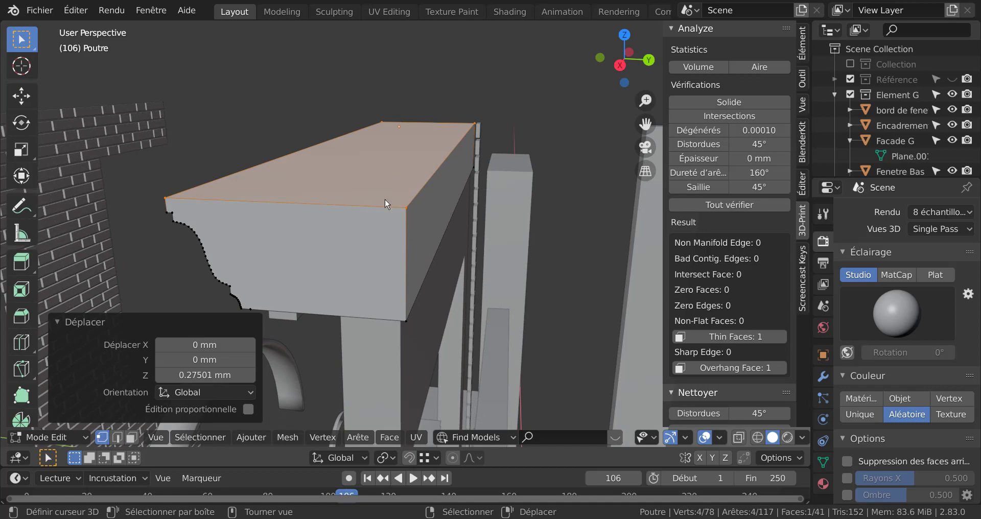
left_click(132, 437)
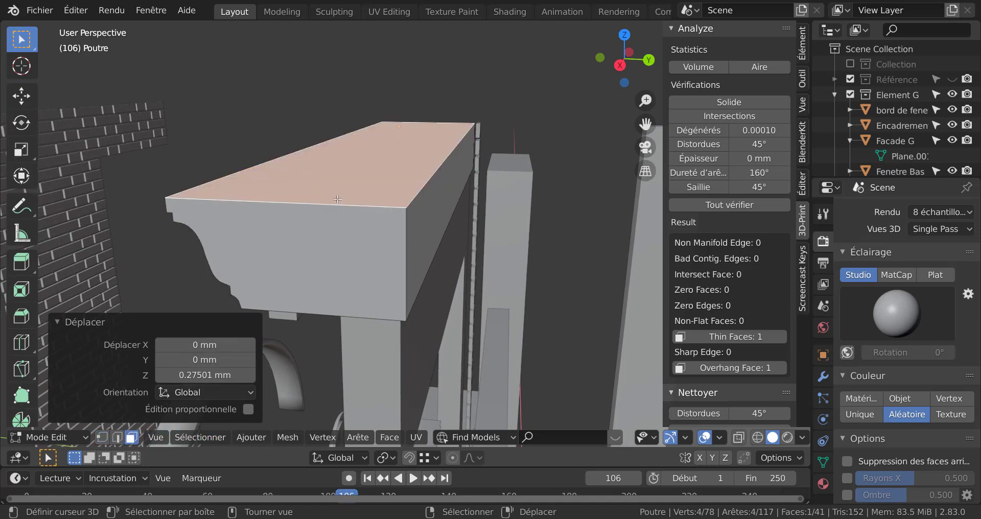
key("h")
middle_click_drag(462, 197, 438, 184)
middle_click_drag(432, 198, 449, 165)
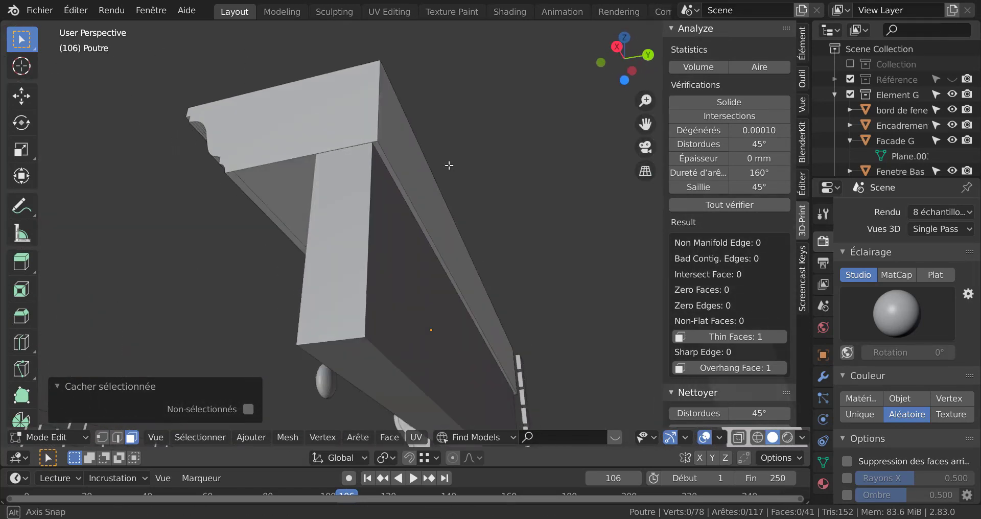
Select the beam's long rear face and extend the selection to all geometry linked to it
left_click(416, 176)
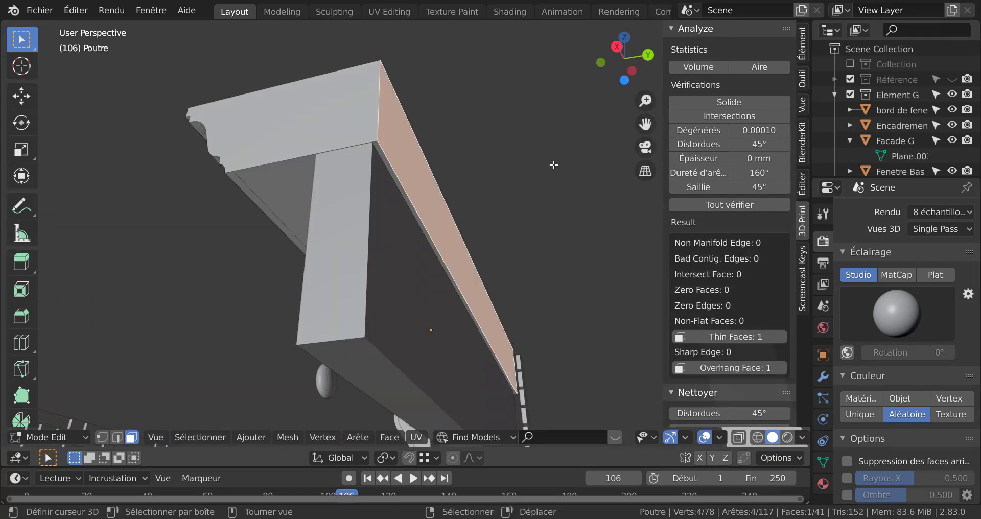
key("ctrl+l")
middle_click_drag(554, 164, 603, 303)
Try moving the linked beam geometry up about 7.576 mm along Z, and undo the move after checking it
key("g")
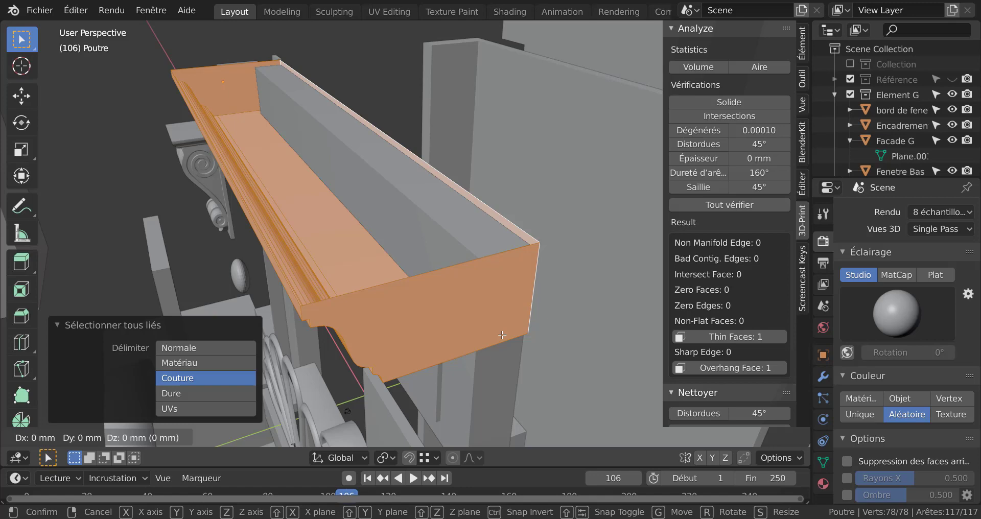
key("z")
left_click(473, 242)
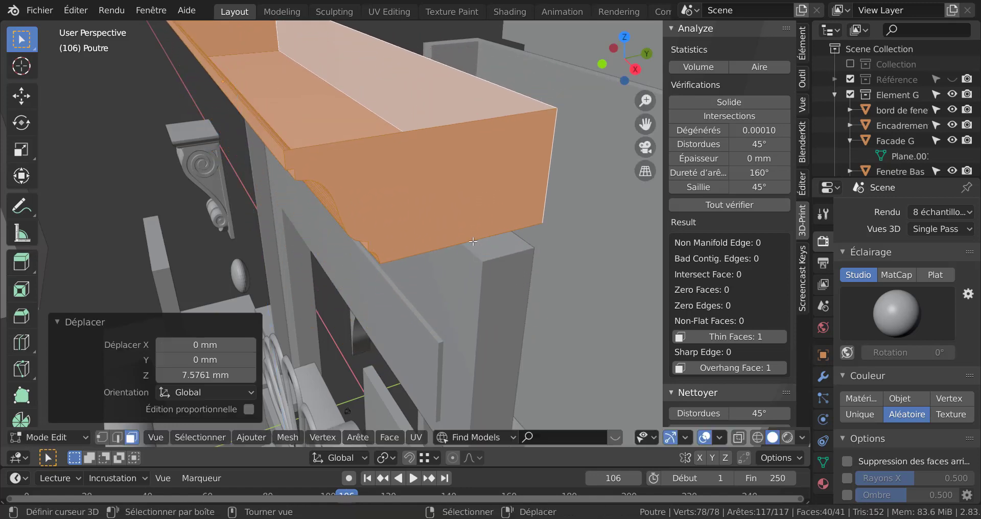
middle_click_drag(473, 241, 437, 221)
middle_click_drag(425, 119, 466, 179, "shift")
scroll(467, 180, "down", 2)
scroll(460, 188, "down", 1)
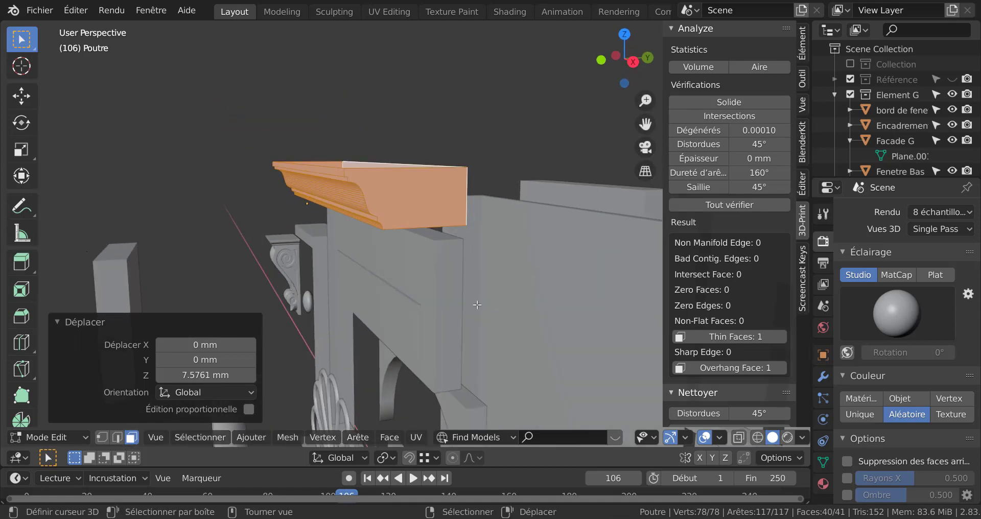
key("ctrl+z")
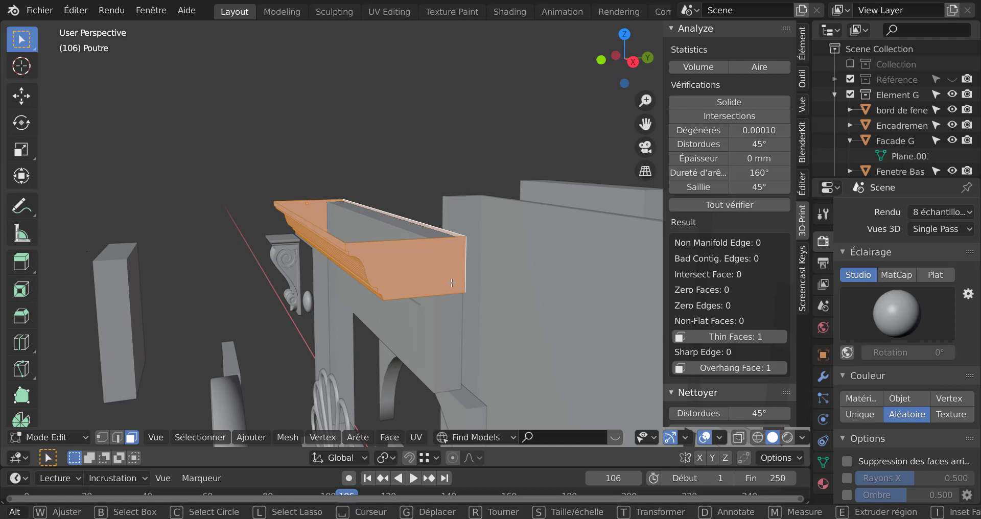
Reveal the beam's hidden top face, separate the selected geometry into its own object, and return to Object Mode
key("alt+h")
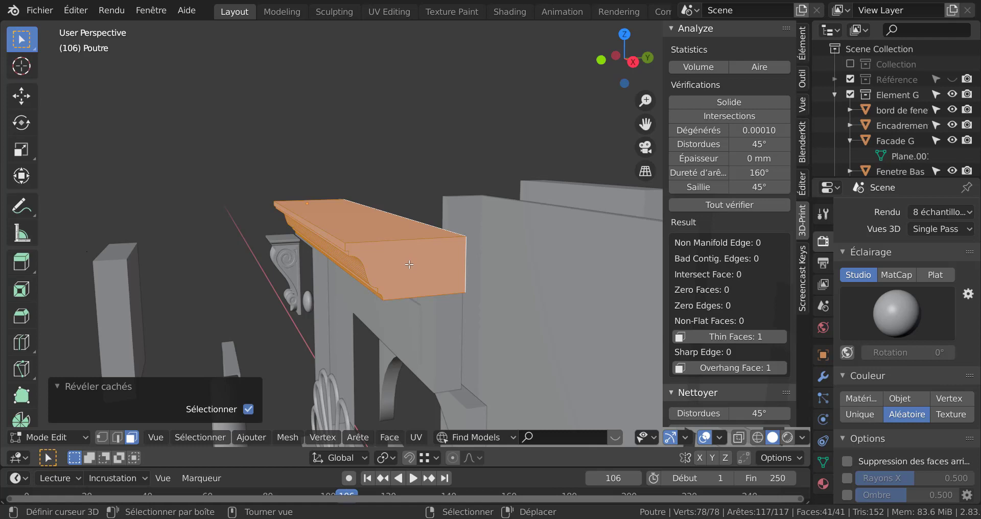
key("ctrl+p")
key("p")
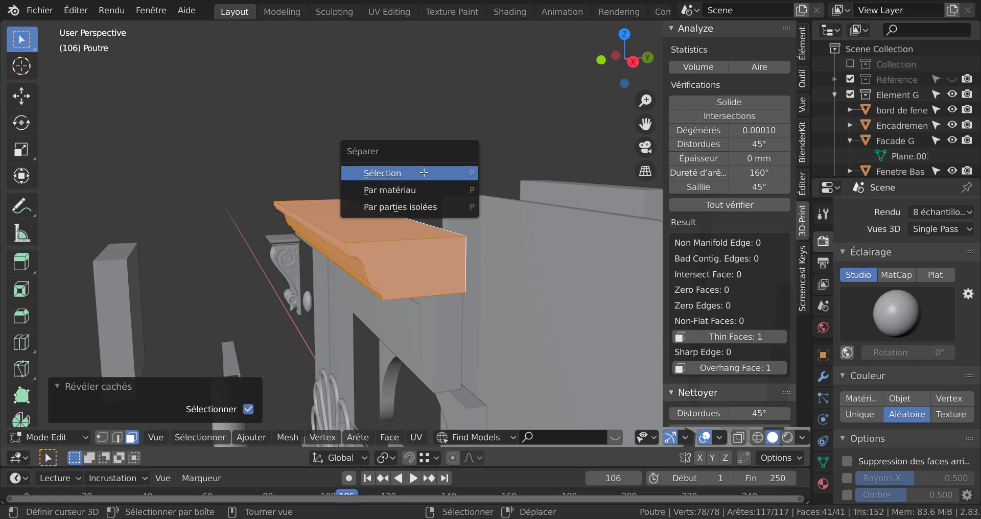
left_click(395, 175)
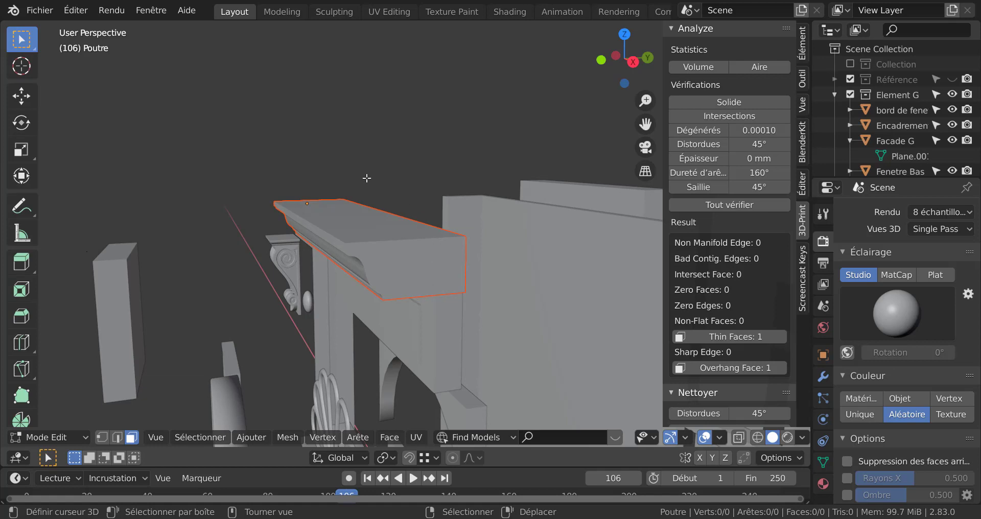
key("Tab")
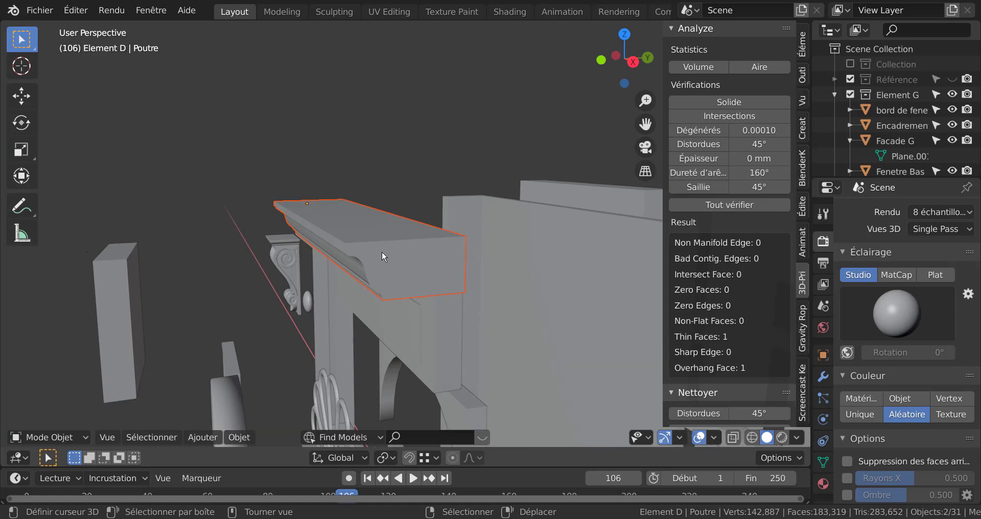
Select the separated beam and the Porche08 wall in turn to check that they are independent objects
left_click(400, 246)
left_click(430, 310)
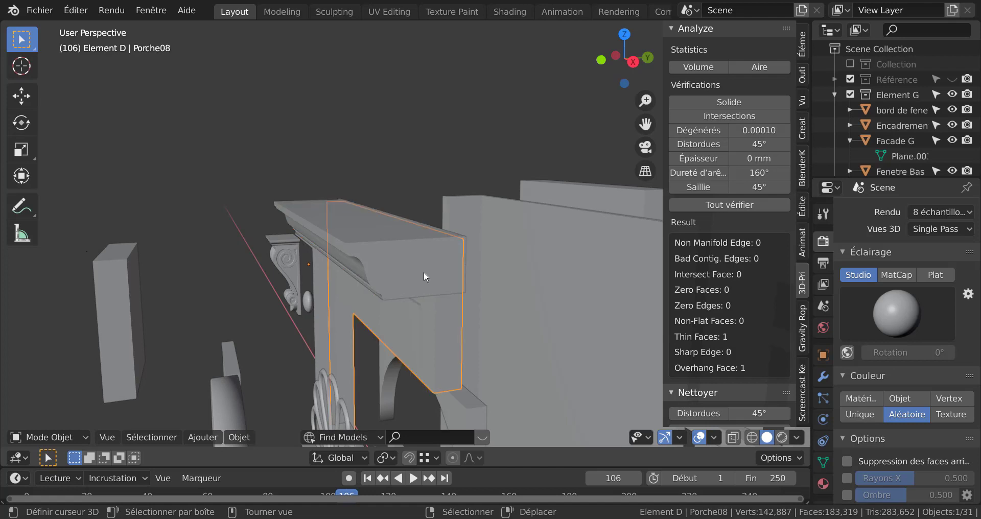
scroll(417, 183, "down", 3)
left_click(401, 240)
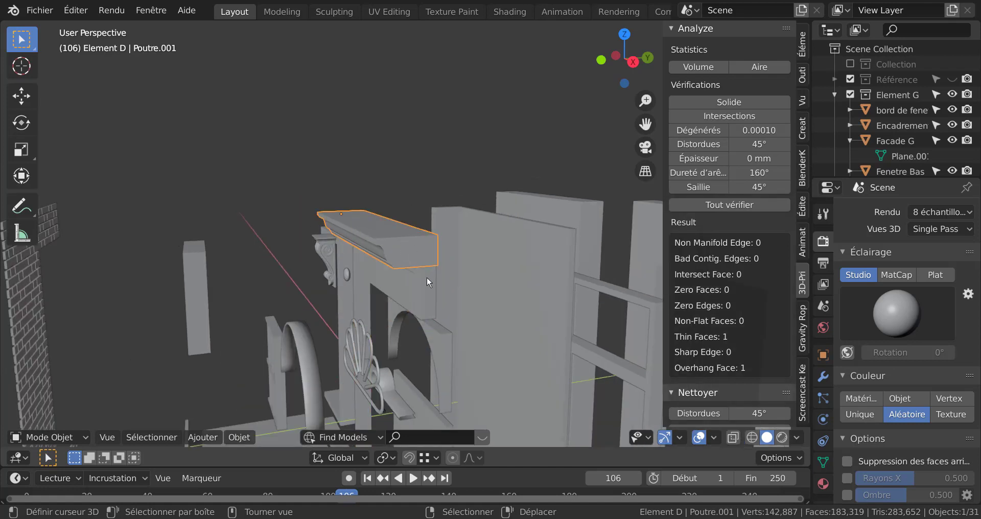
left_click(421, 271)
middle_click_drag(406, 216, 406, 121, "shift")
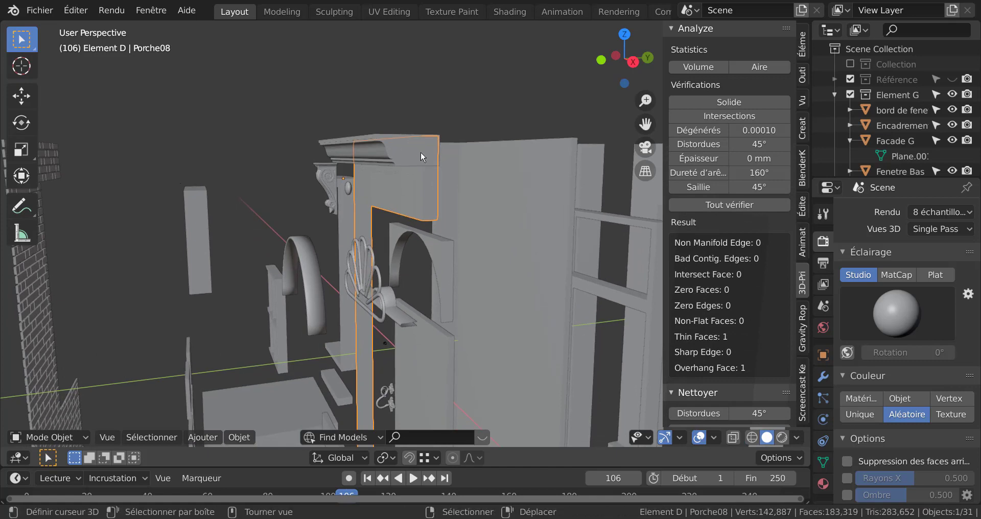
scroll(423, 149, "up", 2)
Select the separated beam, add the Porche08 wall as the active object, and inspect where the two pieces meet
left_click(426, 109)
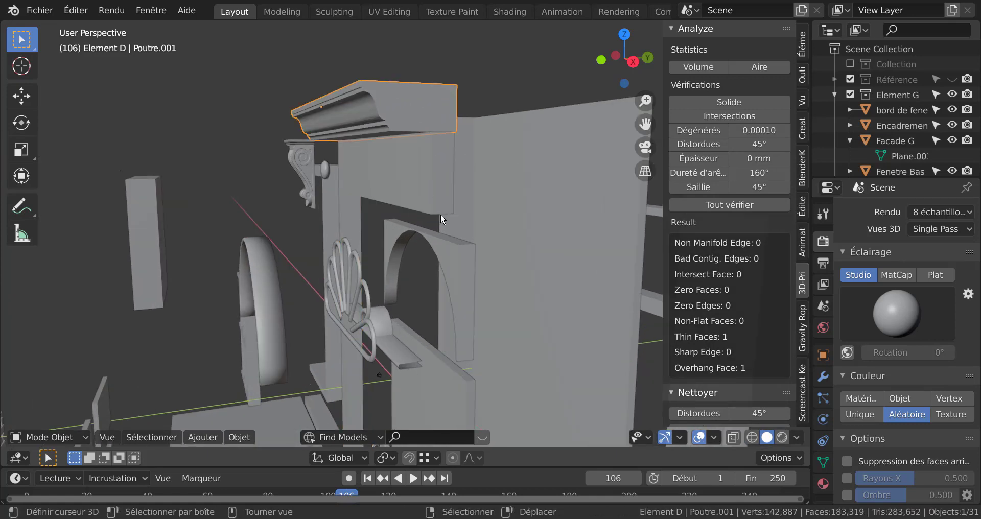
left_click(439, 188, "shift")
middle_click_drag(423, 193, 433, 211)
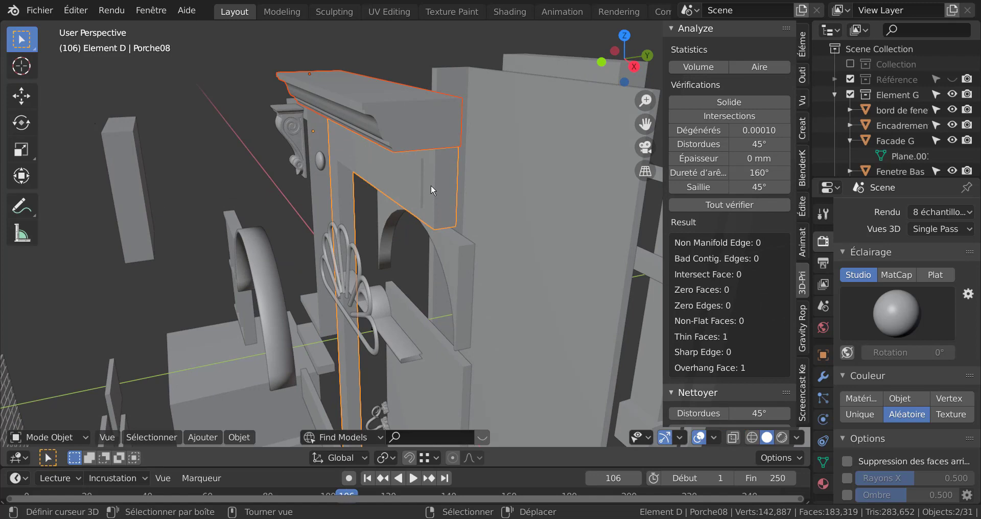
middle_click_drag(442, 197, 435, 99)
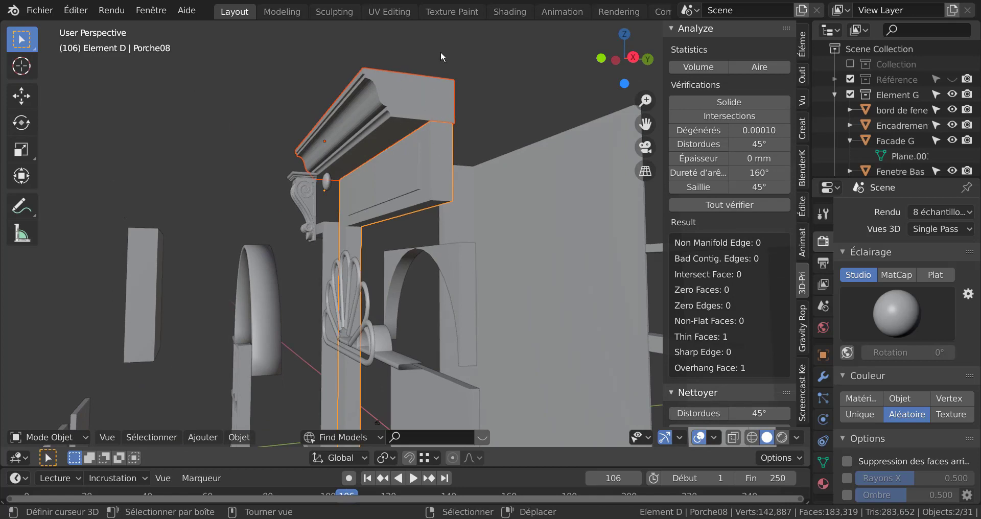
middle_click_drag(421, 179, 445, 228)
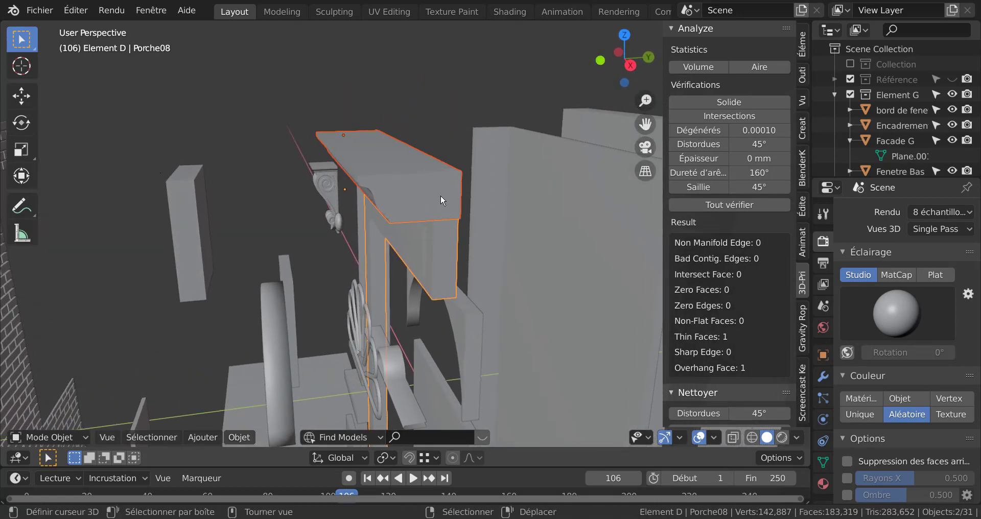
middle_click_drag(434, 188, 447, 234)
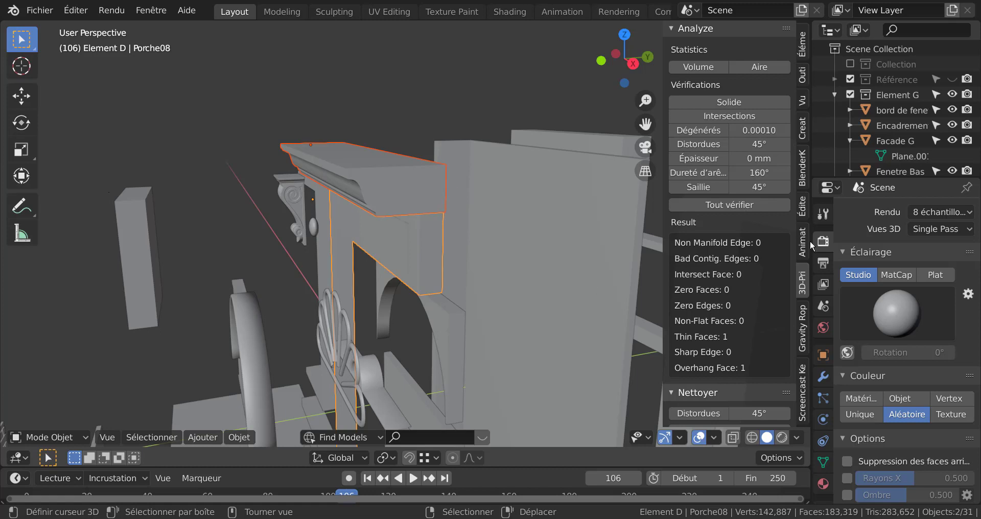
Look through the sidebar's tool categories for the Boolean tools
left_click(803, 77)
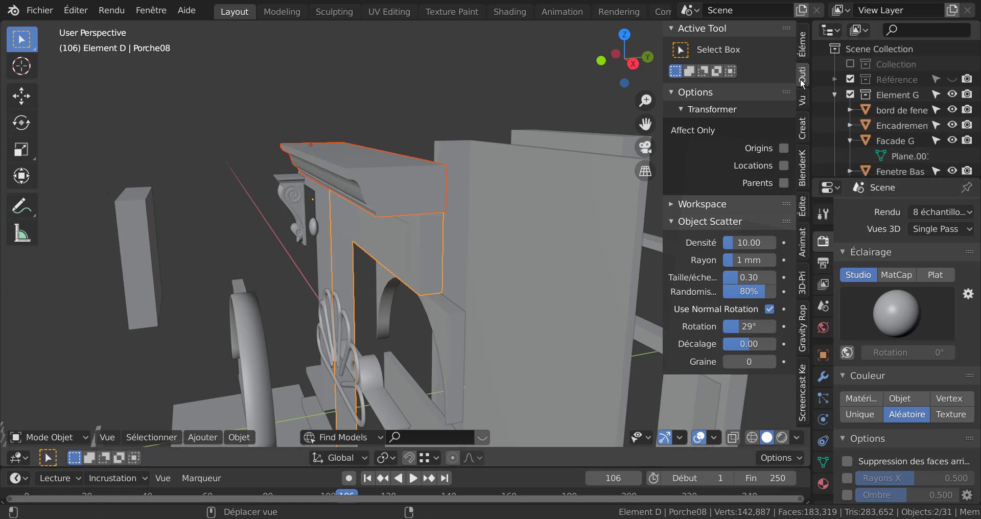
left_click(803, 52)
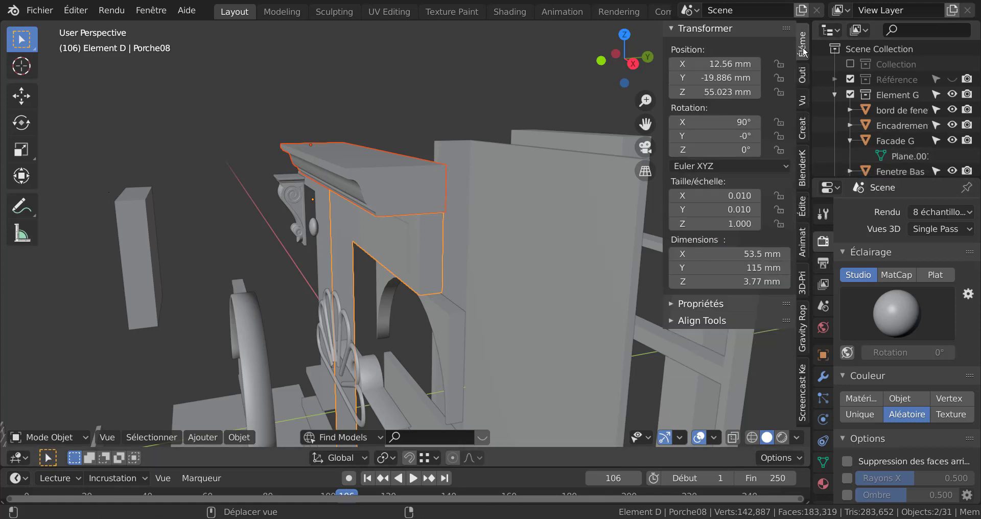
left_click(803, 78)
left_click(804, 102)
left_click(805, 123)
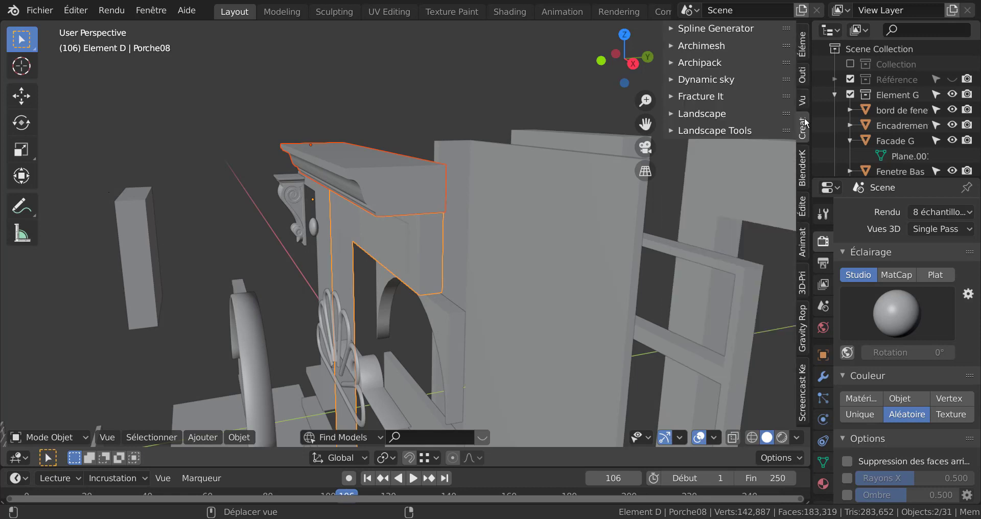
left_click(805, 168)
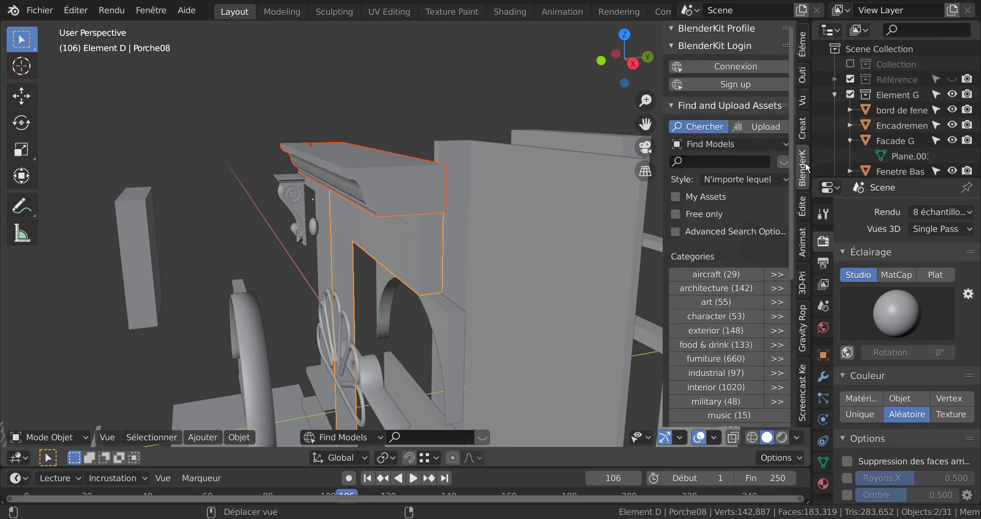
left_click(805, 255)
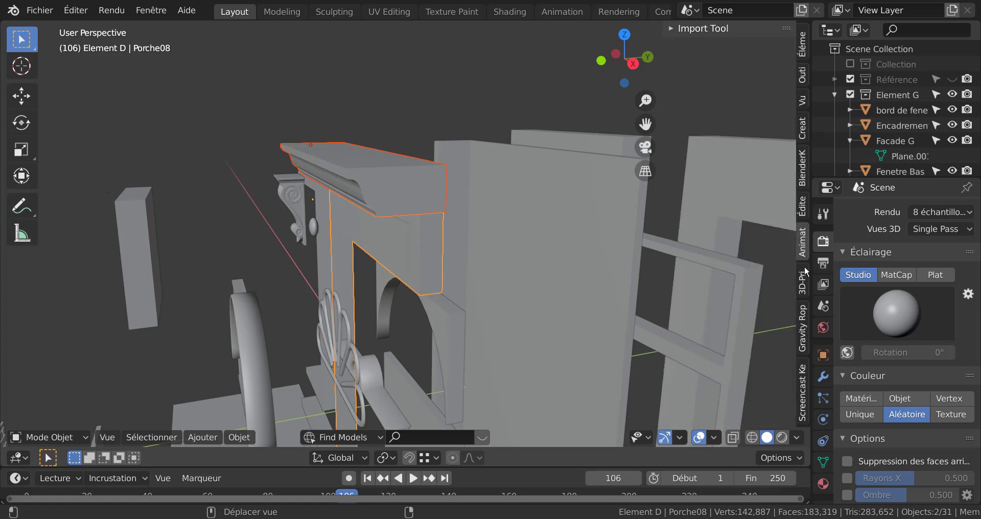
left_click(805, 318)
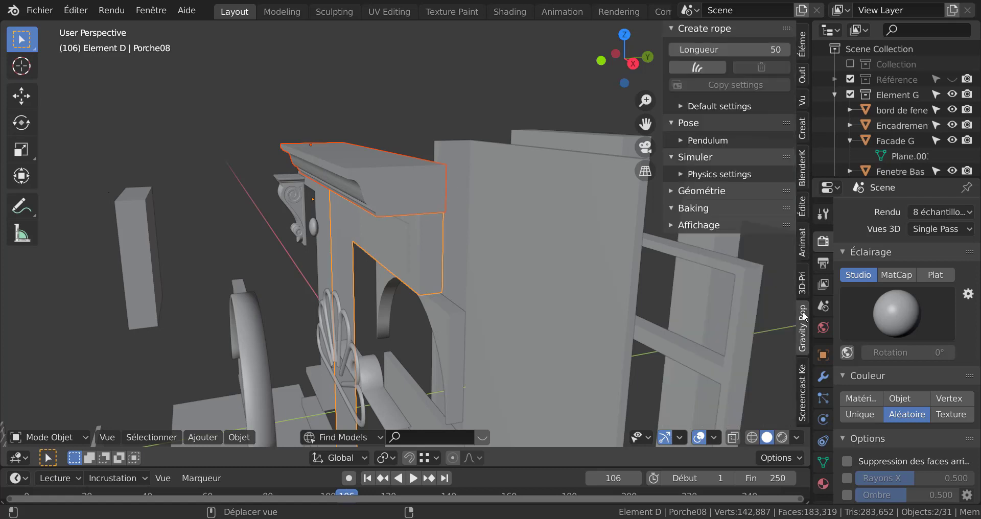
left_click(804, 40)
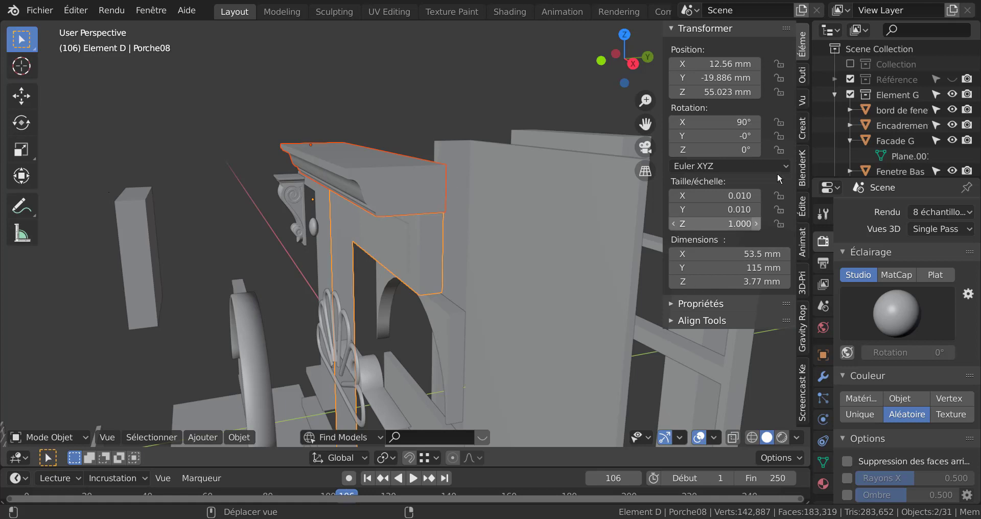
left_click(803, 75)
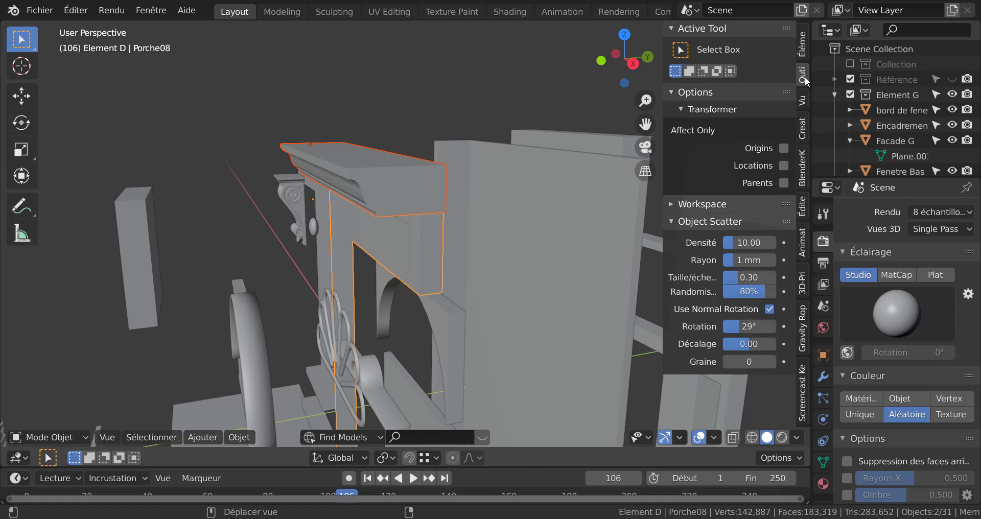
Merge the separated beam into the Porche08 wall with Bool Tool's Auto Boolean Union
scroll(805, 76, "down", 4)
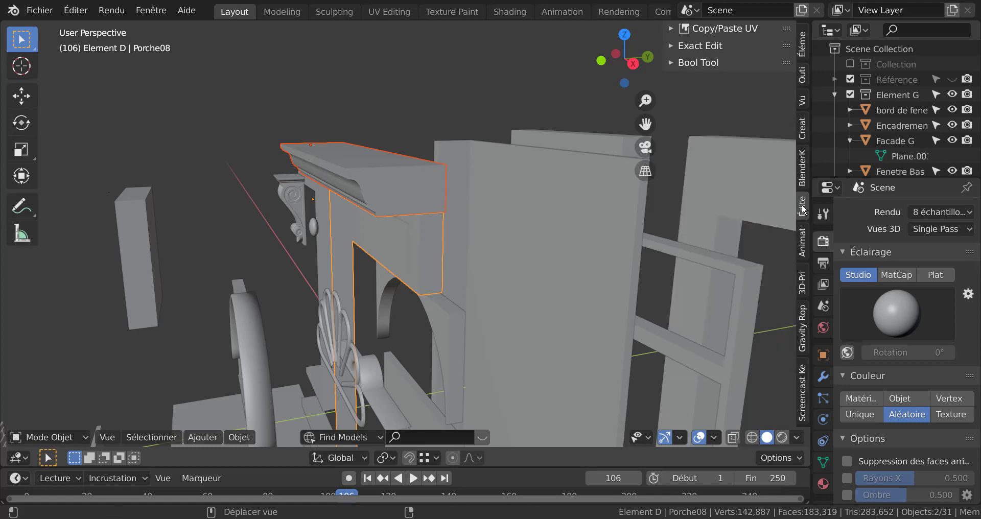
left_click(700, 61)
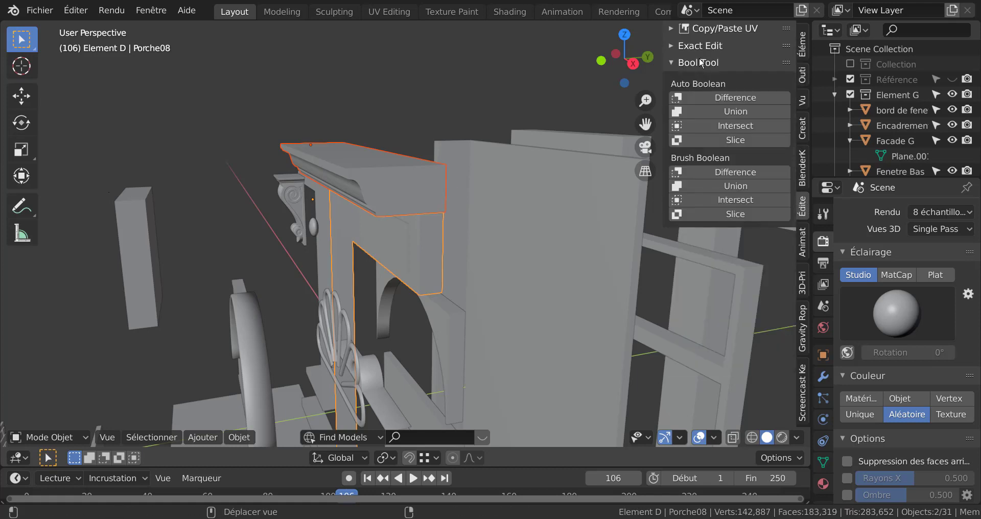
left_click(736, 112)
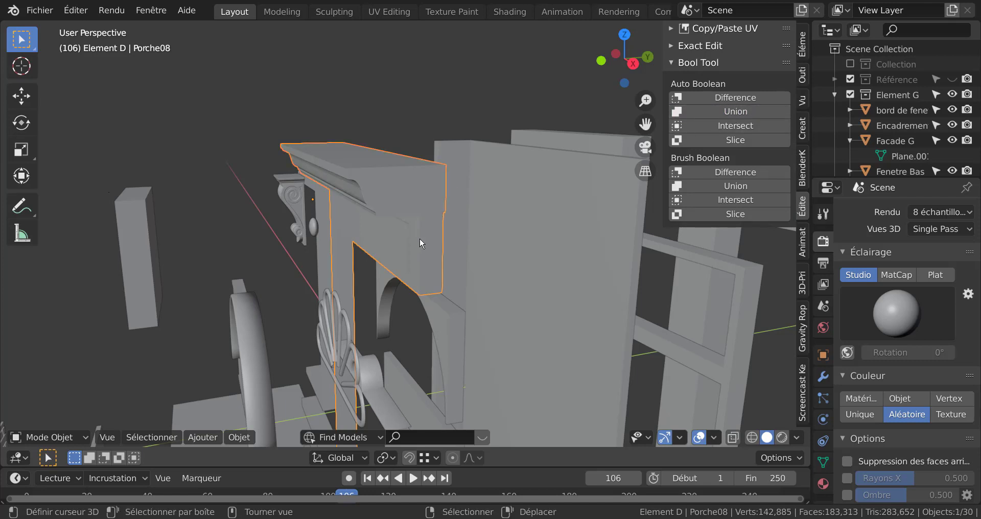
Try moving the underside face of the Porche08 cornice in edit mode to test how the merged mesh is connected
key("Tab")
middle_click_drag(424, 229, 428, 206)
scroll(431, 170, "up", 3)
left_click(427, 208)
key("g")
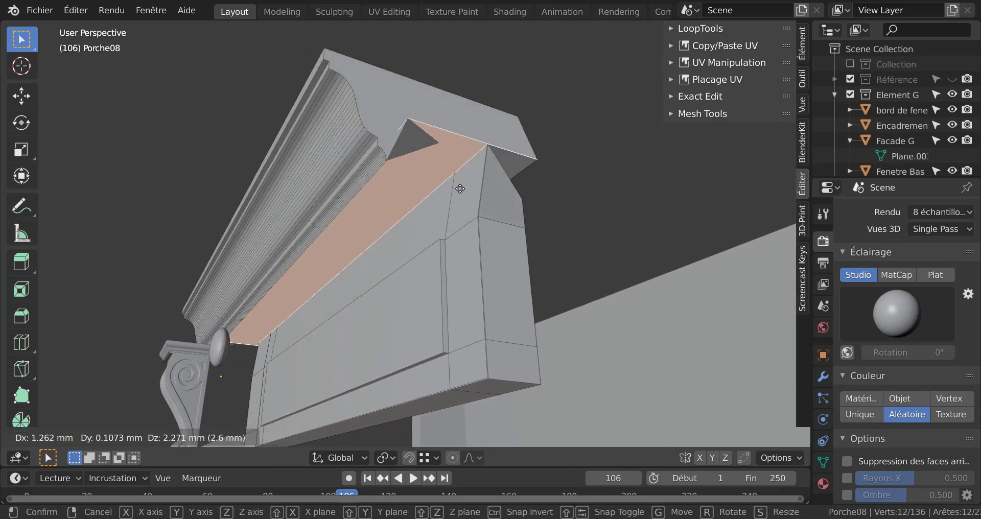
left_click(466, 180)
Hide the top face of the Porche08 cornice to look inside the merged volume
scroll(466, 173, "down", 3)
middle_click_drag(467, 174, 407, 231)
left_click(382, 213)
key("h")
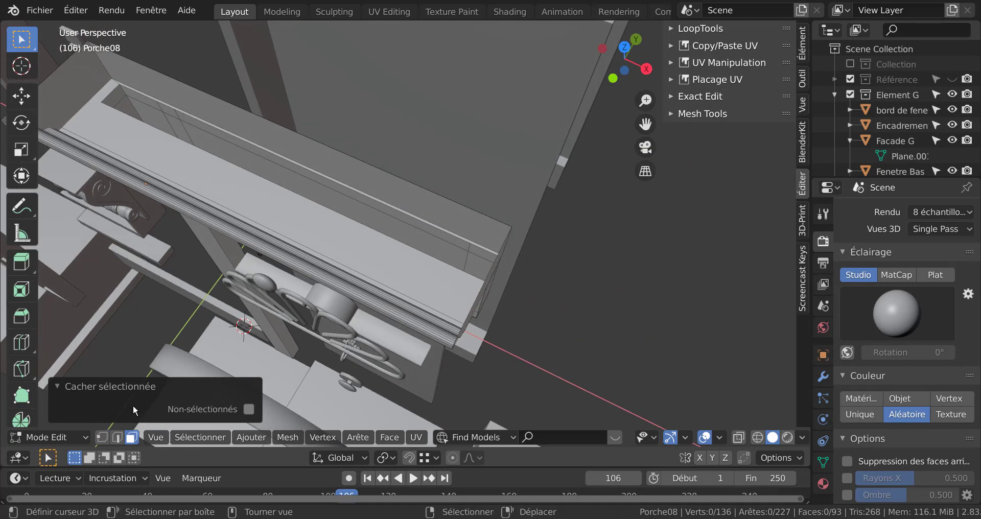
Try moving the single corner vertex beneath the cornice in vertex selection mode, then cancel the move
key("1")
middle_click_drag(411, 241, 427, 165)
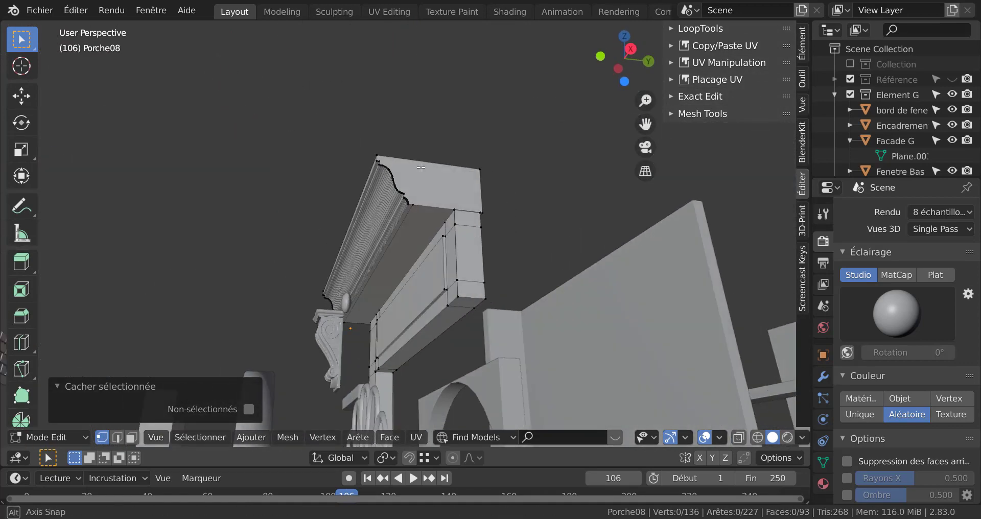
scroll(504, 189, "up", 4)
scroll(503, 189, "up", 2)
left_click(546, 165)
key("g")
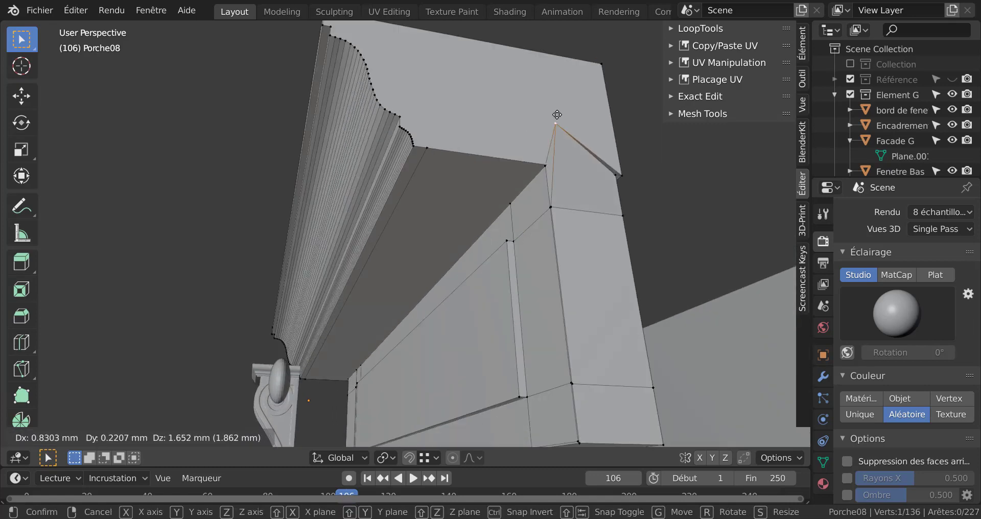
right_click(529, 203)
scroll(557, 201, "down", 5)
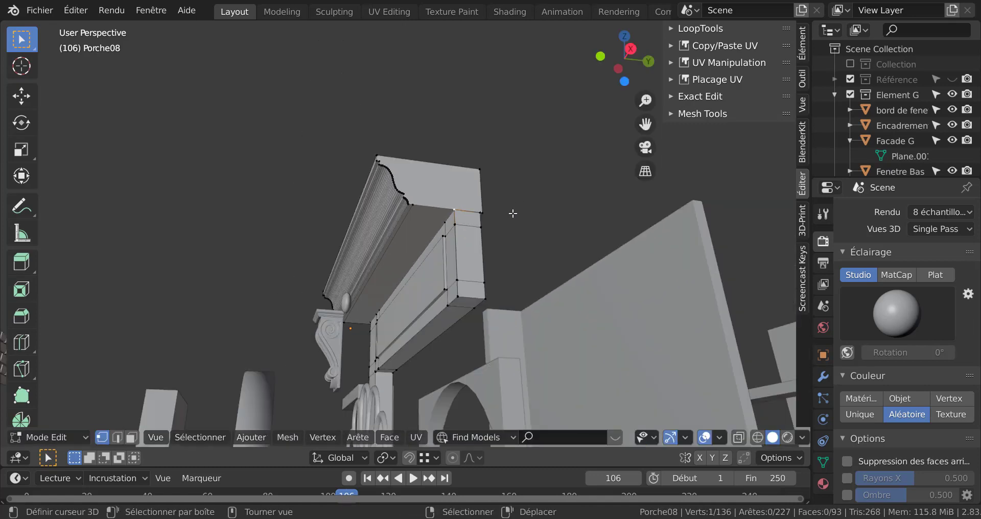
Reveal the hidden cornice face and return Porche08 to object mode
middle_click_drag(513, 213, 542, 285)
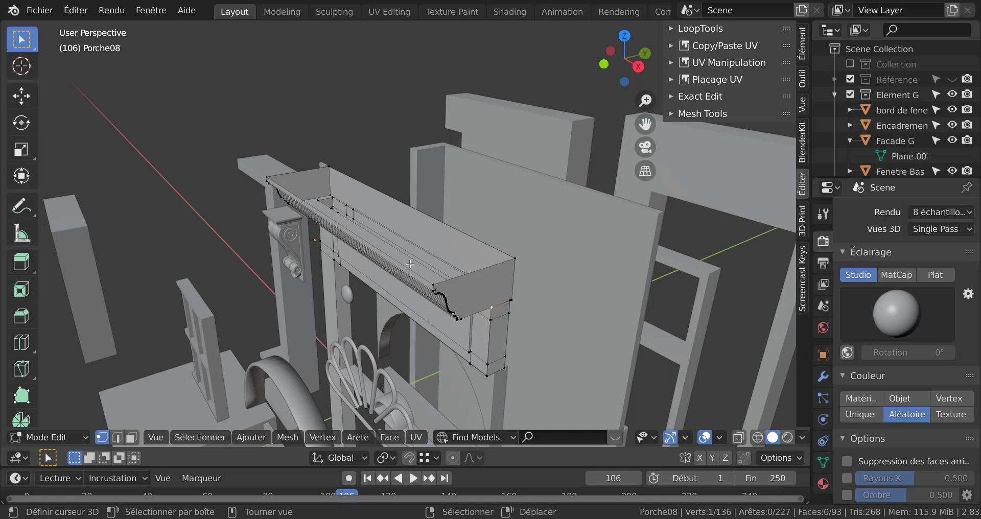
key("alt+h")
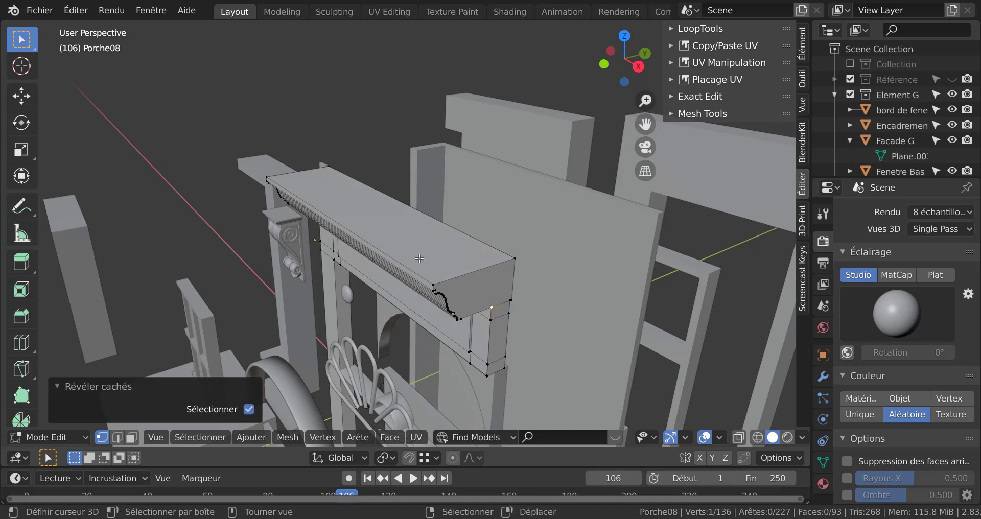
key("Tab")
Select the small sphere and the Corbeau corbel in turn and inspect how each meets the porch wall
middle_click_drag(419, 265, 411, 223)
scroll(410, 222, "up", 3)
left_click(359, 244)
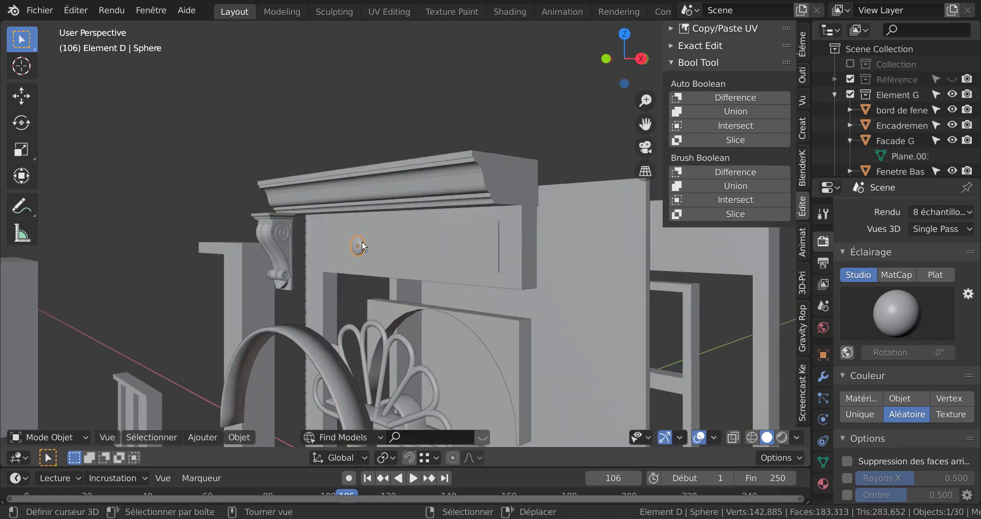
scroll(367, 259, "up", 2)
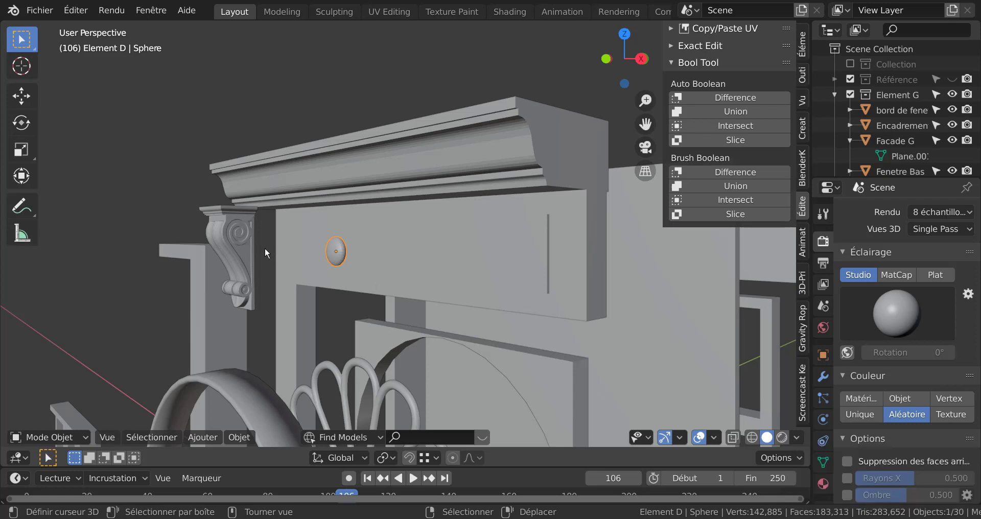
left_click(250, 235)
middle_click_drag(257, 236, 409, 225)
scroll(354, 232, "up", 2)
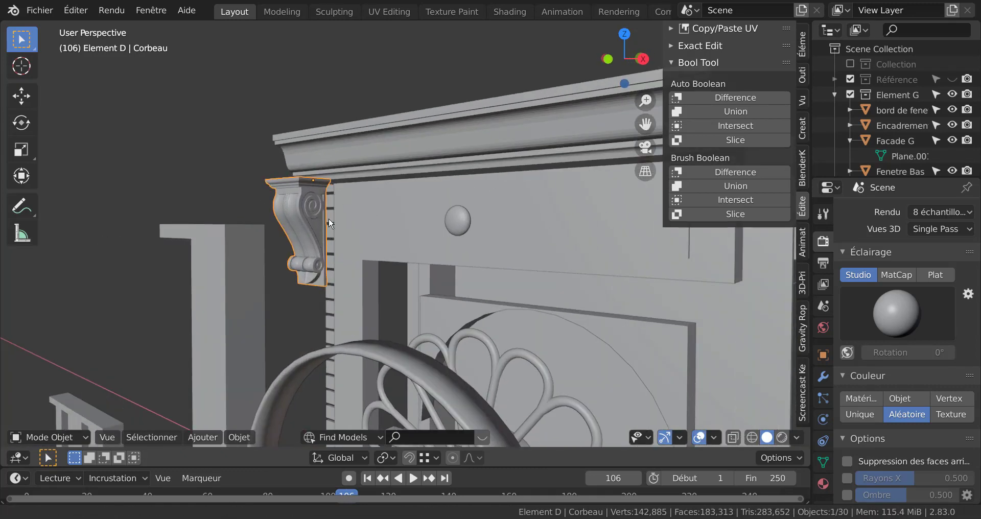
middle_click_drag(329, 218, 525, 234)
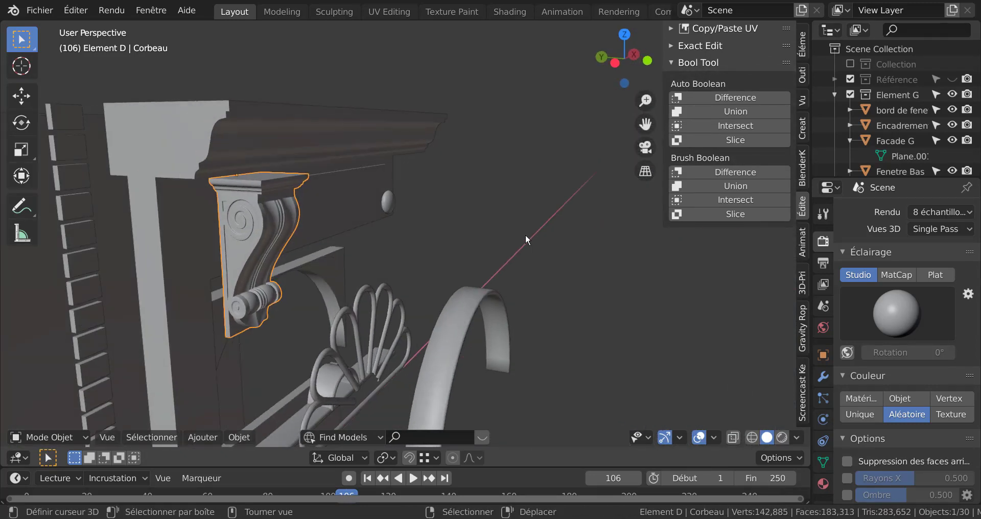
Display the corbel's transform values and dimensions and compare its size with the surrounding facade
left_click(801, 47)
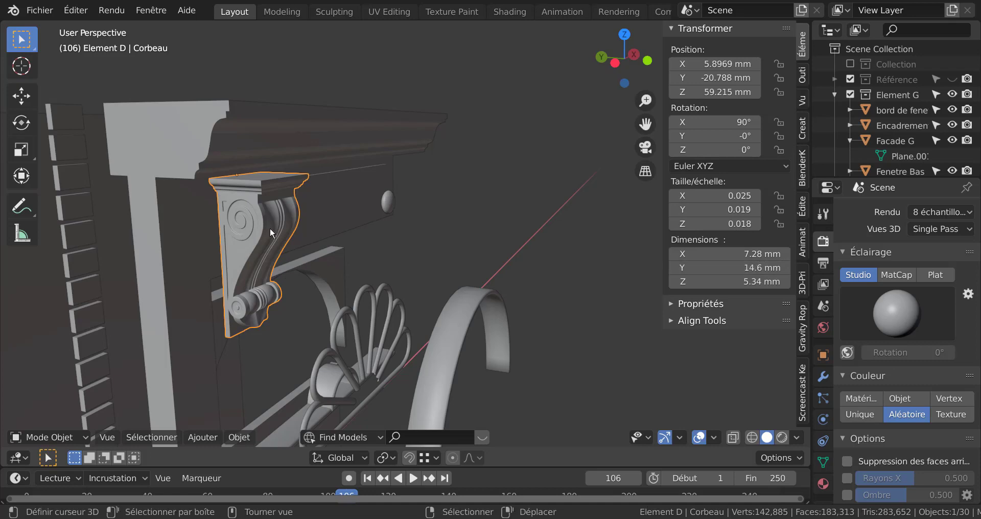
middle_click_drag(261, 231, 326, 265)
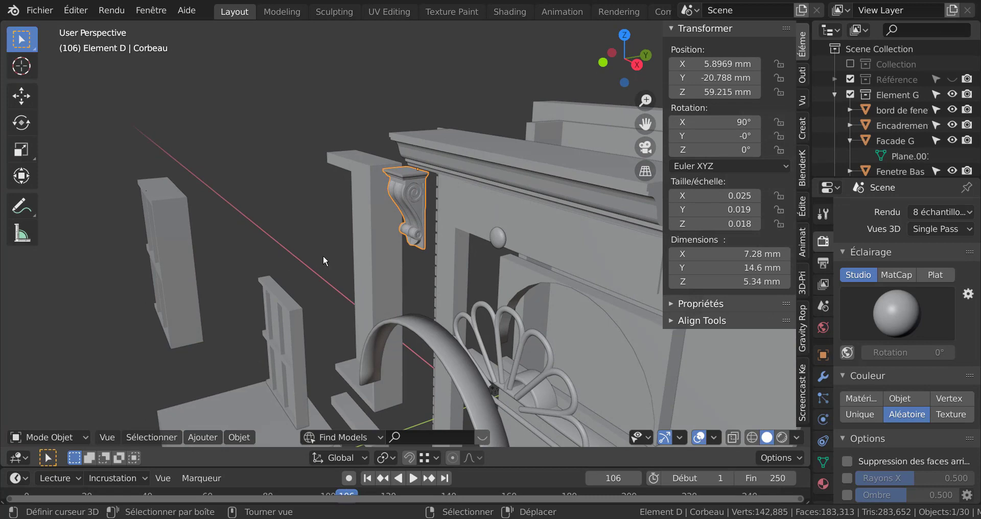
scroll(323, 255, "down", 1)
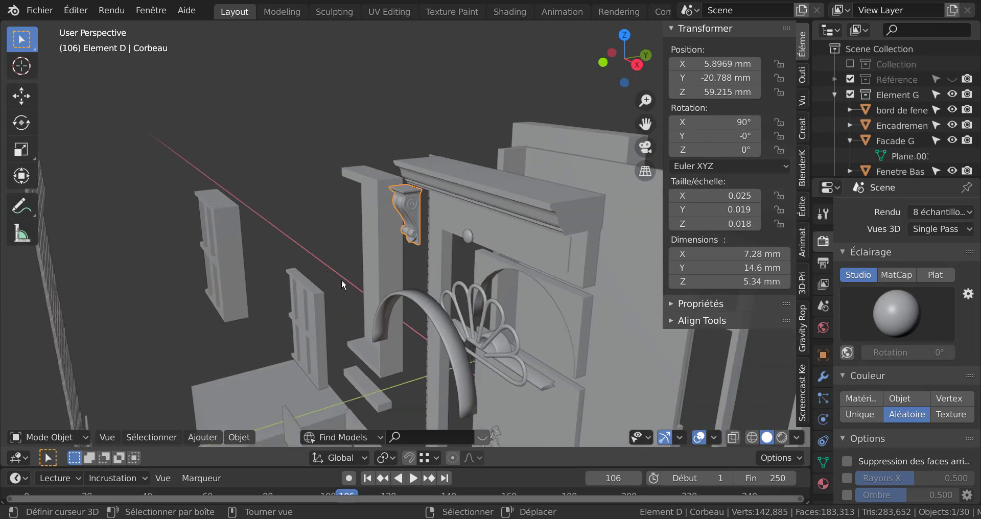
middle_click_drag(341, 280, 283, 279)
Isolate the Cercle exterieur object in local view and open its mesh in edit mode
middle_click_drag(359, 331, 342, 222, "shift")
scroll(342, 222, "up", 3)
middle_click_drag(352, 176, 447, 268, "shift")
scroll(461, 275, "up", 1)
left_click(409, 213)
key("KP_Divide")
scroll(446, 263, "up", 2)
key("Tab")
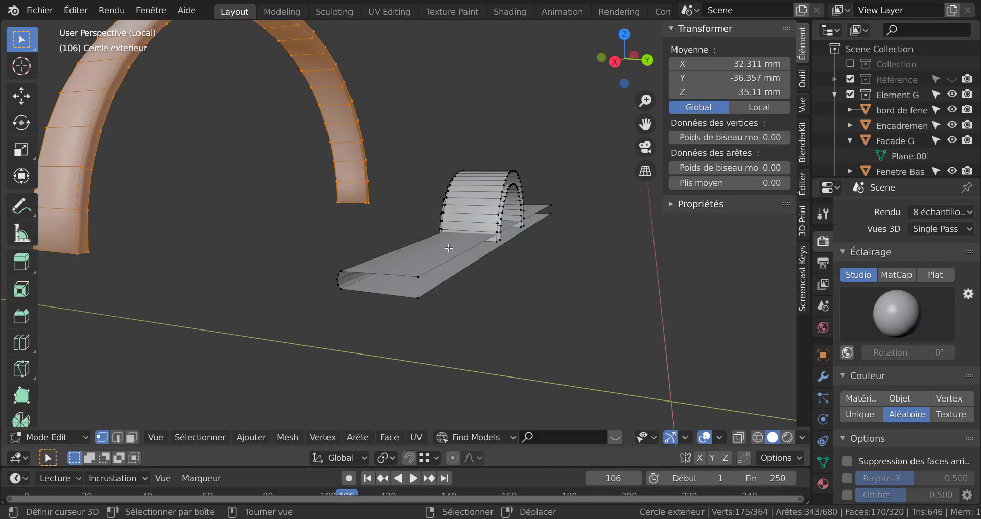
Select the upper face of the long flat strip in face mode to examine the separate parts of Cercle exterieur
left_click(449, 250)
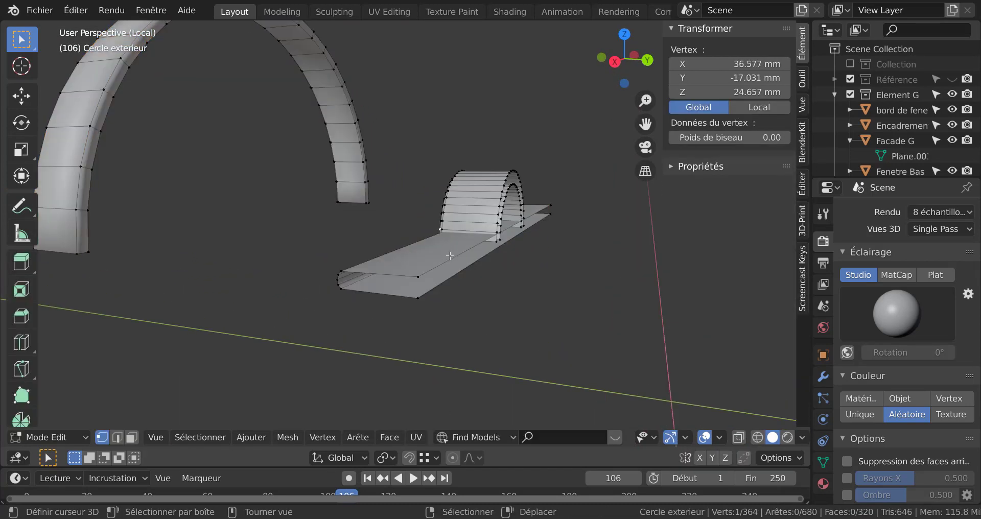
left_click(132, 437)
left_click(434, 260)
scroll(486, 269, "down", 4)
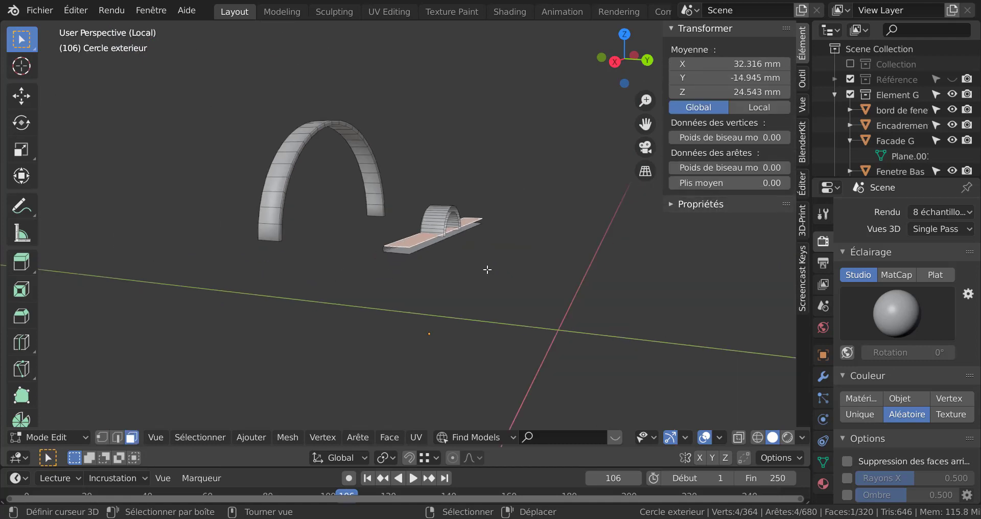
key("Tab")
key("Tab")
middle_click_drag(510, 302, 512, 300)
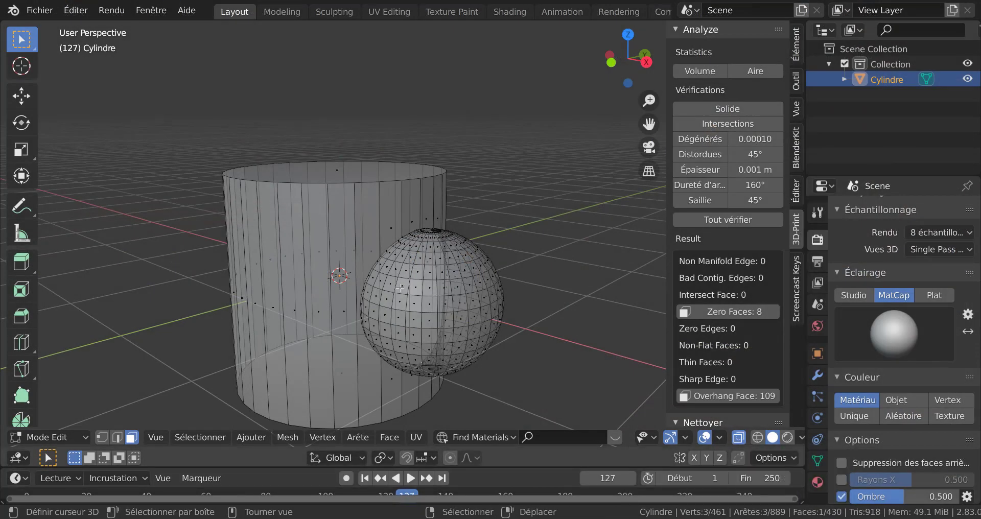
Delete the merged cylinder and sphere object from the demonstration scene
key("Tab")
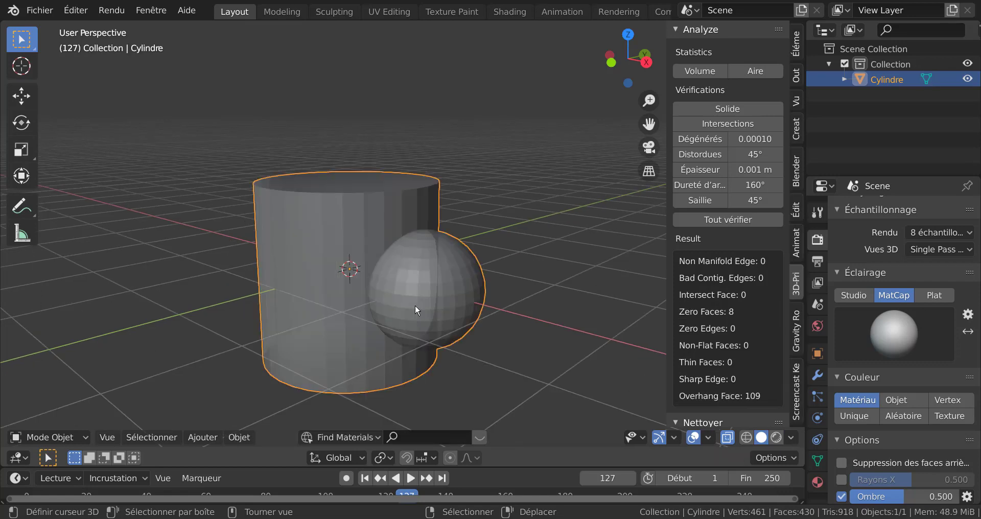
key("x")
left_click(415, 304)
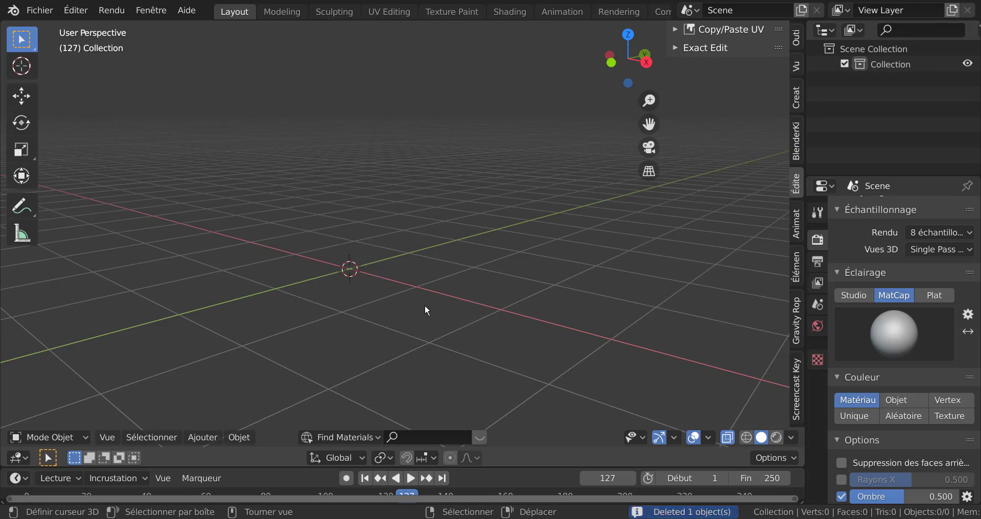
Add a plane mesh at the centre of the empty scene
left_click(197, 437)
mouse_move(204, 424)
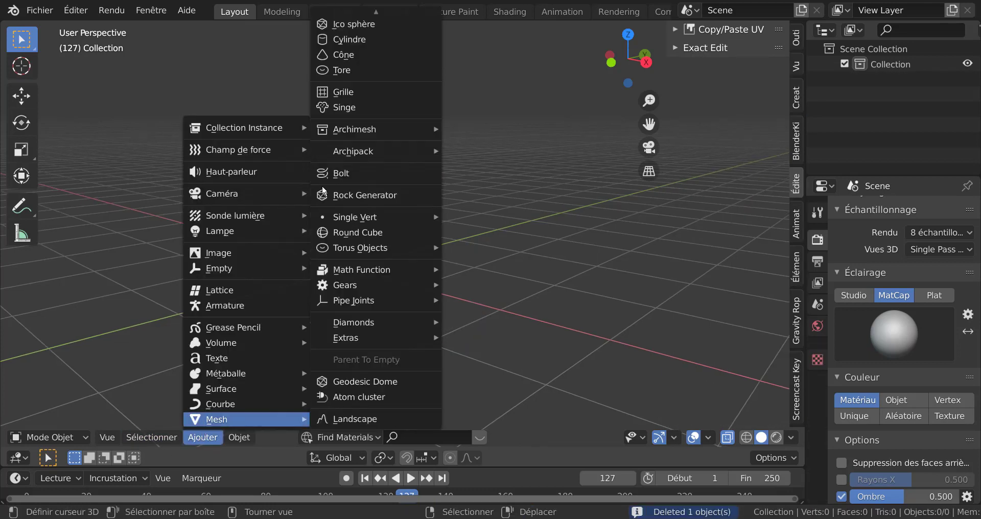
left_click(347, 16)
middle_click_drag(471, 292, 484, 276)
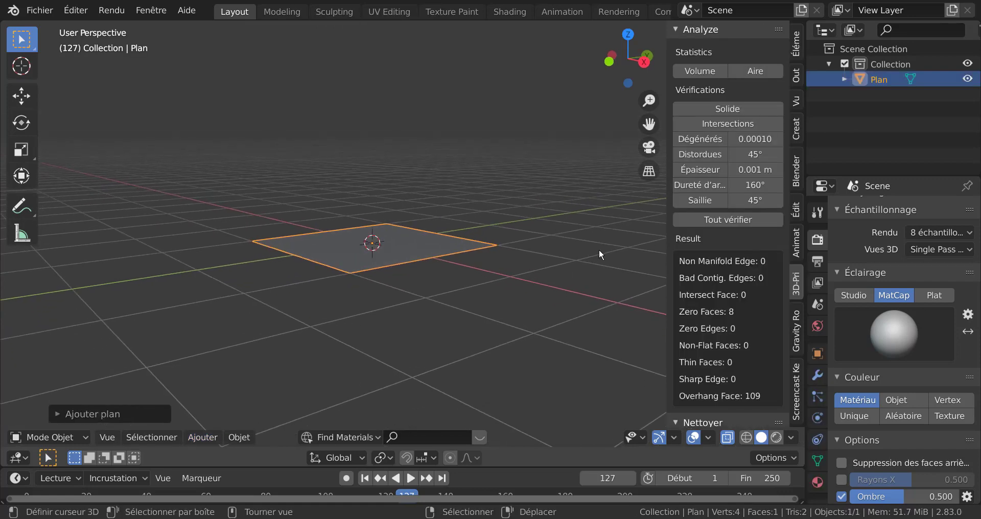
Run all 3D-Print checks on the flat plane and inspect it in the view
left_click(716, 218)
middle_click_drag(455, 280, 379, 317)
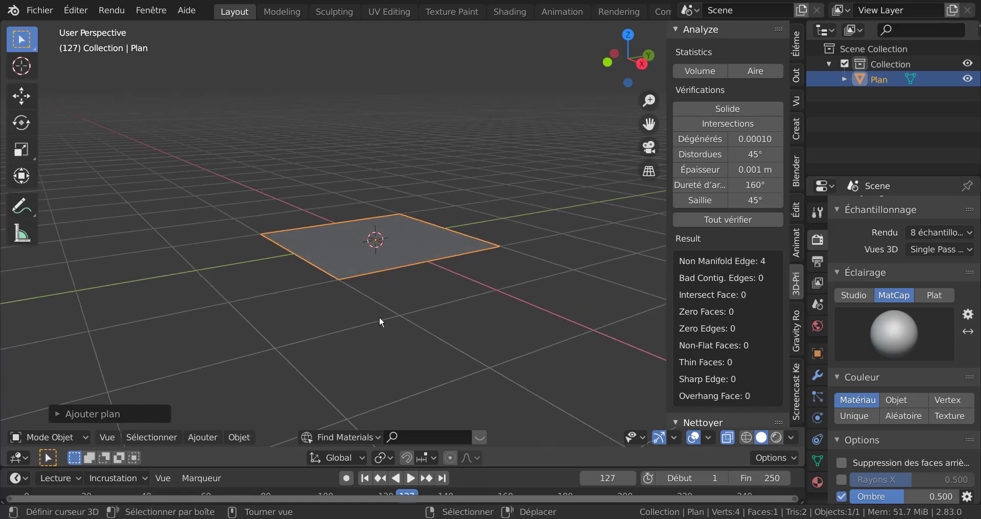
scroll(345, 281, "up", 1)
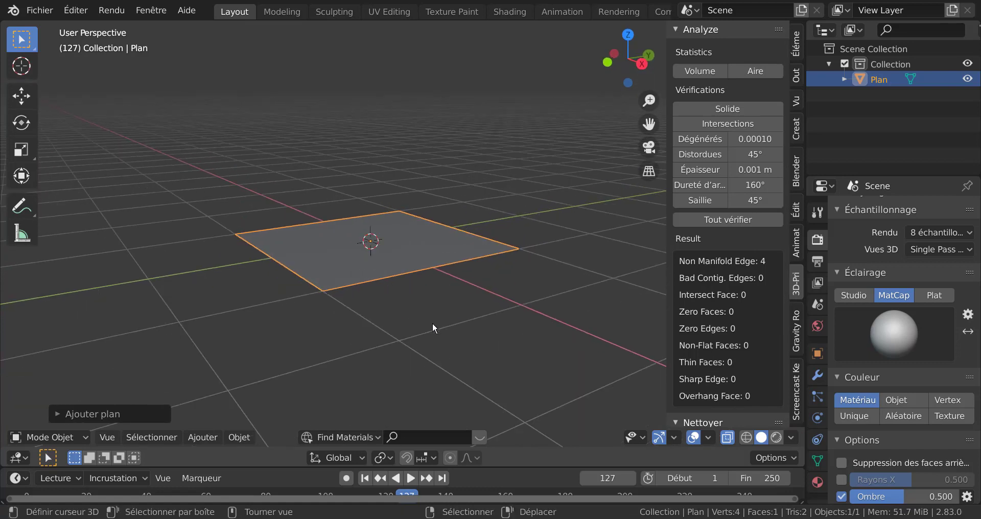
Extrude the plane's face slightly upward into a thin slab and return to object mode
key("Tab")
key("e")
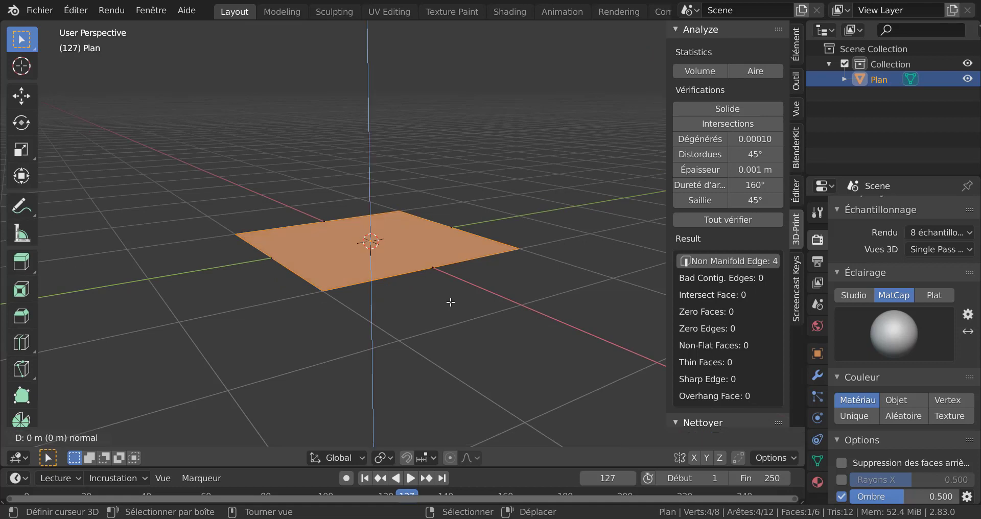
left_click(450, 297)
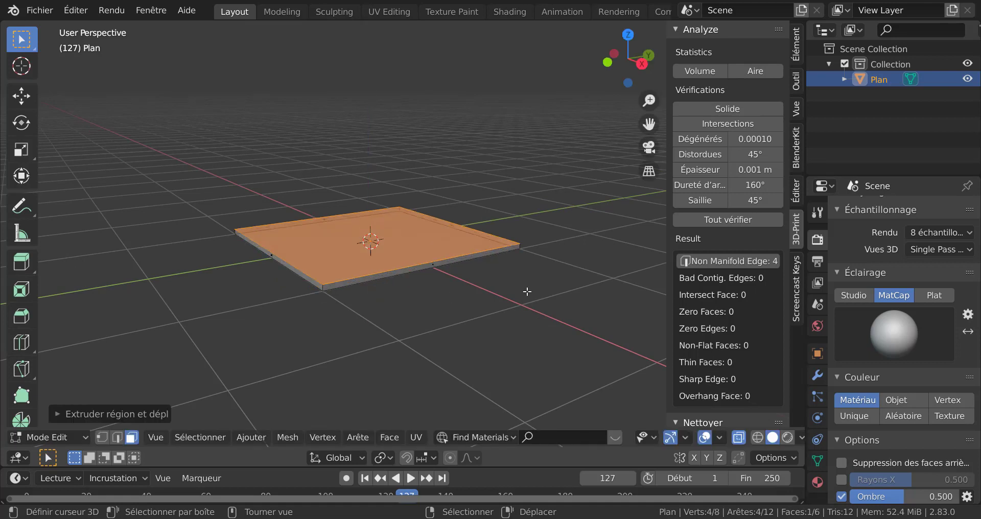
key("Tab")
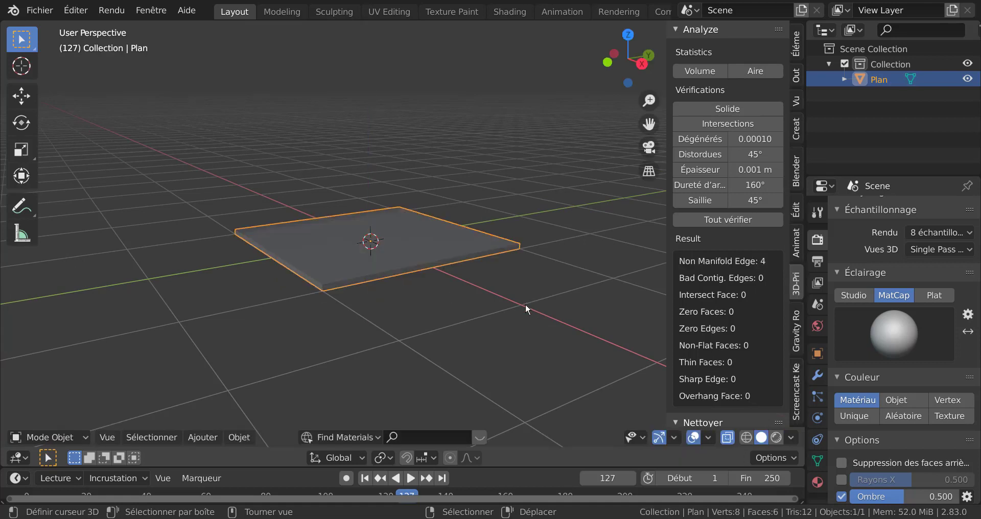
Run all 3D-Print checks on the extruded slab and examine its geometry
left_click(734, 218)
scroll(450, 323, "up", 2)
key("Tab")
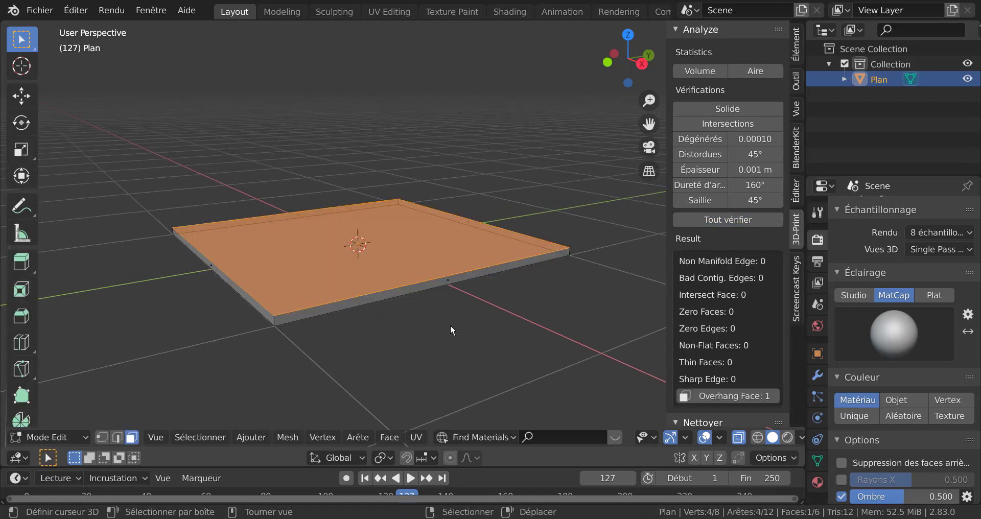
key("Tab")
scroll(450, 326, "down", 3)
middle_click_drag(450, 326, 433, 298, "shift")
scroll(434, 298, "up", 2)
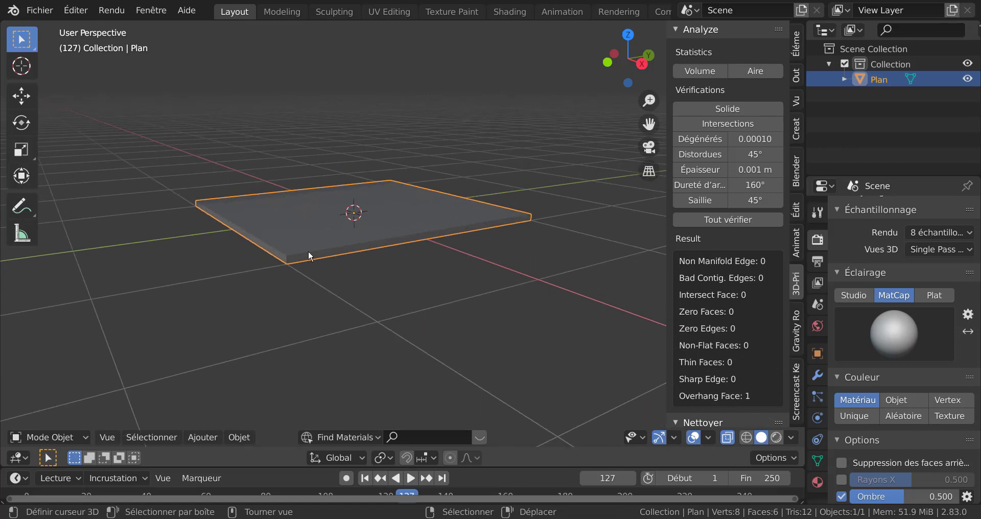
Undo the plane's extrusion and open the Quick Favorites commands in edit mode
key("q")
key("Escape")
key("Tab")
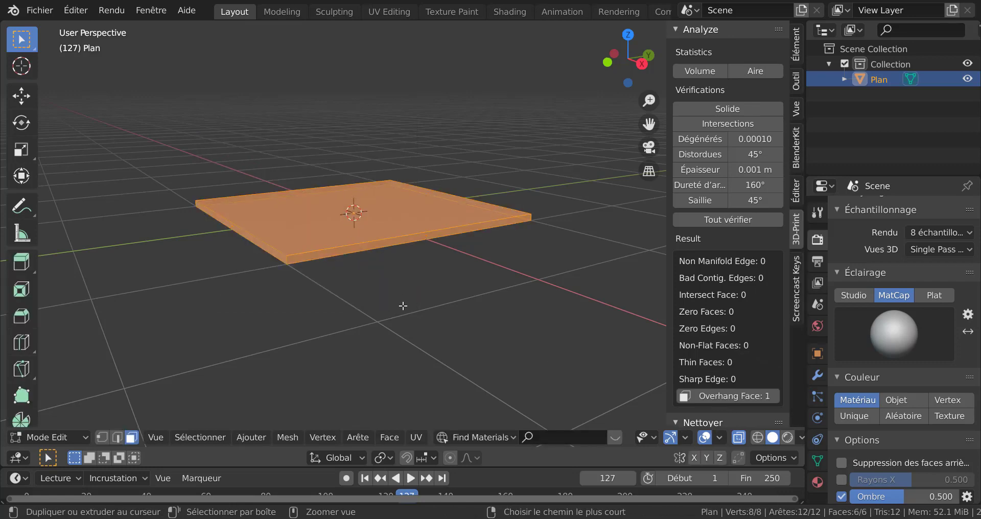
key("Tab")
key("Tab")
key("Tab")
key("Tab")
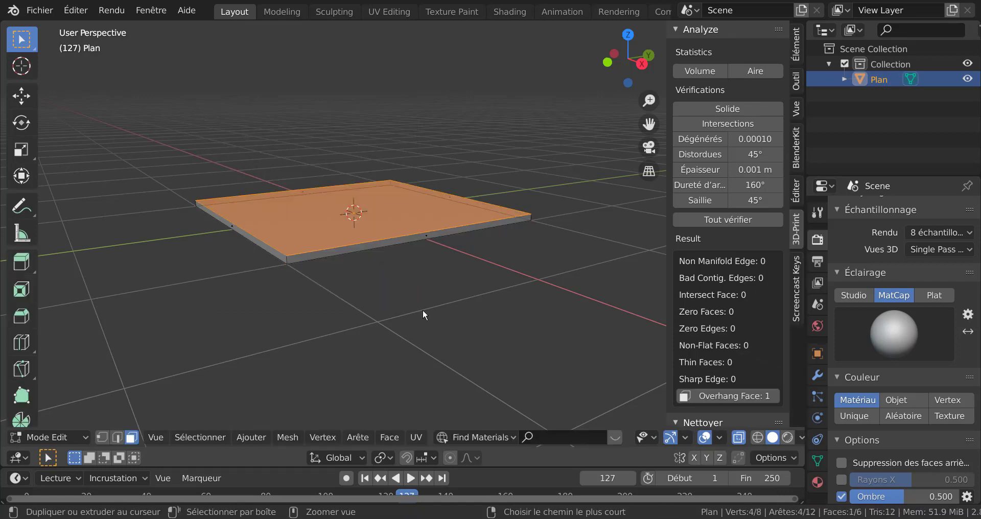
key("q")
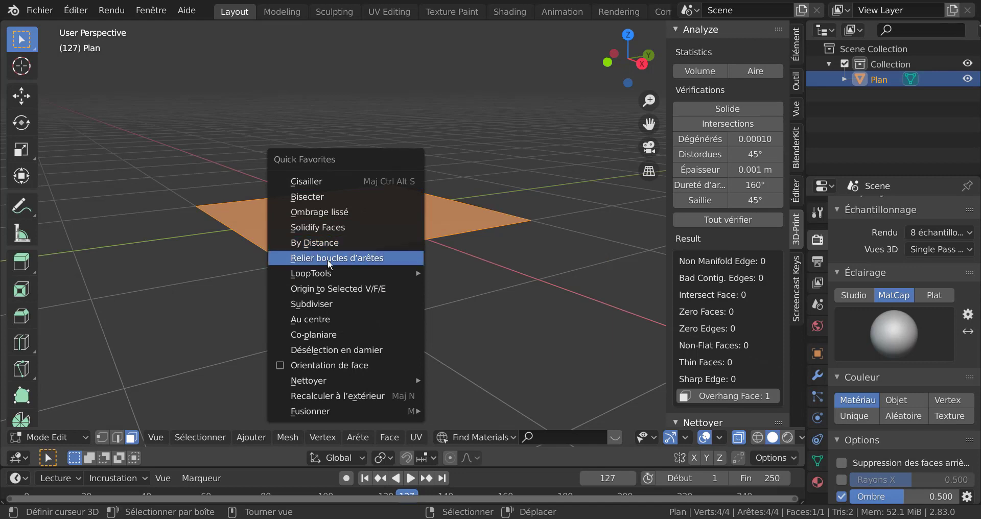
Solidify the plane's selected face with a thickness of 0.12 m
left_click(330, 228)
scroll(347, 282, "up", 5)
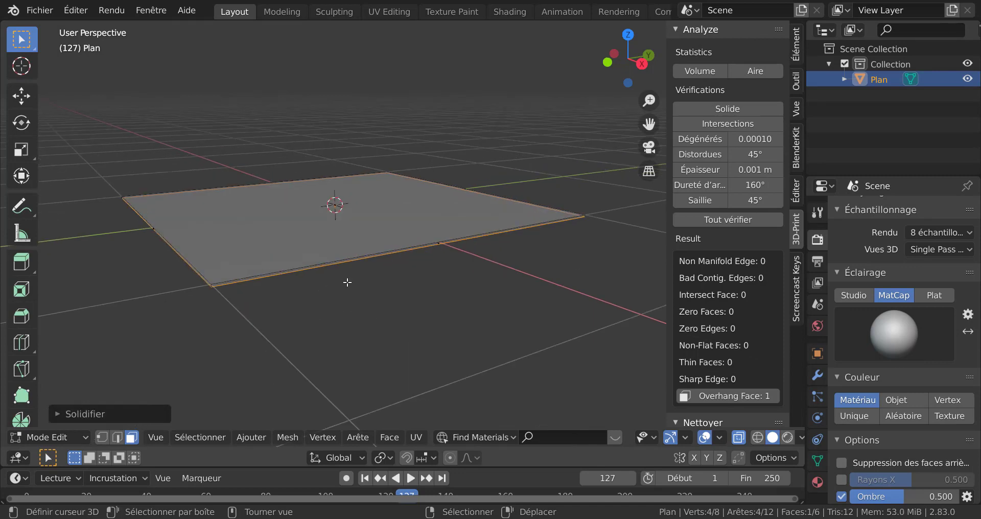
left_click(90, 416)
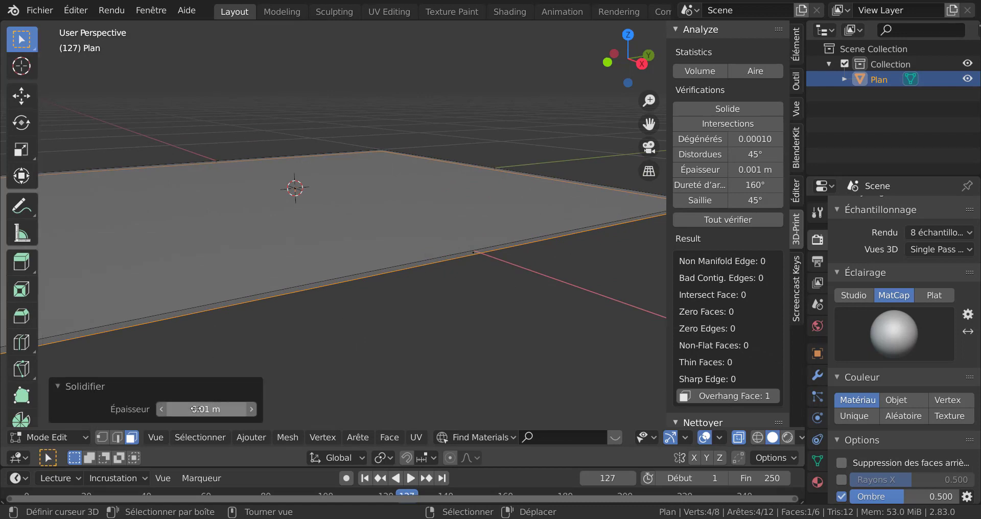
left_click_drag(199, 410, 202, 410)
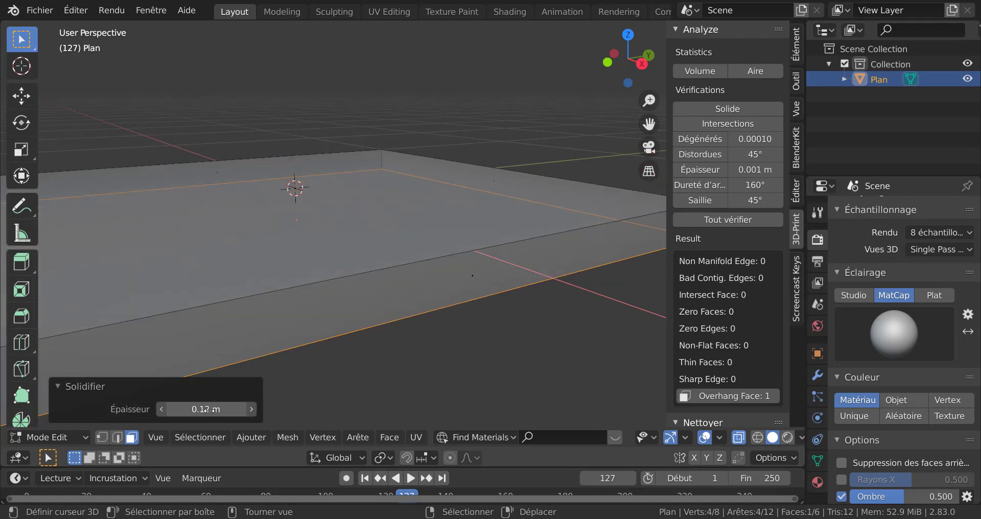
scroll(289, 344, "down", 3)
middle_click_drag(353, 331, 359, 329)
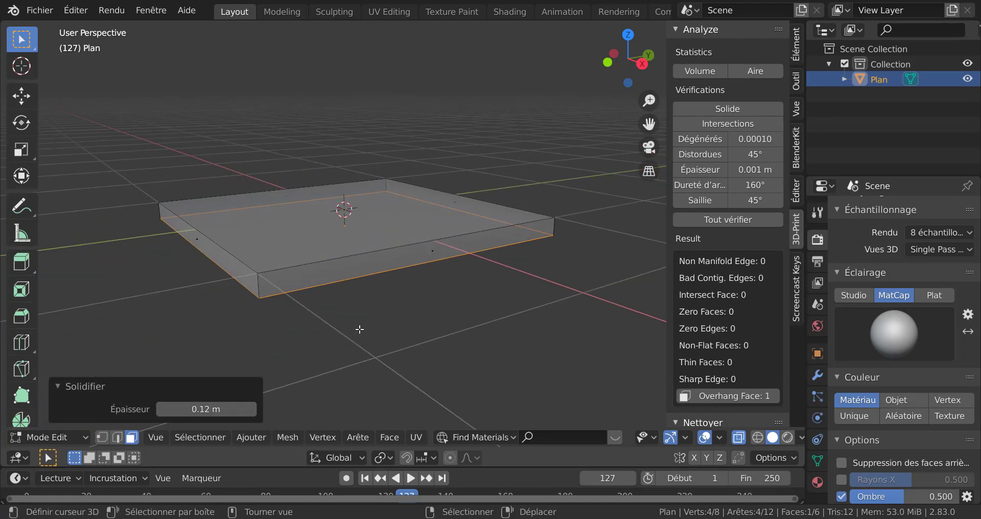
Run all the 3D-print checks on the thickened plane in object mode and examine the slab from several angles
key("Tab")
left_click(724, 218)
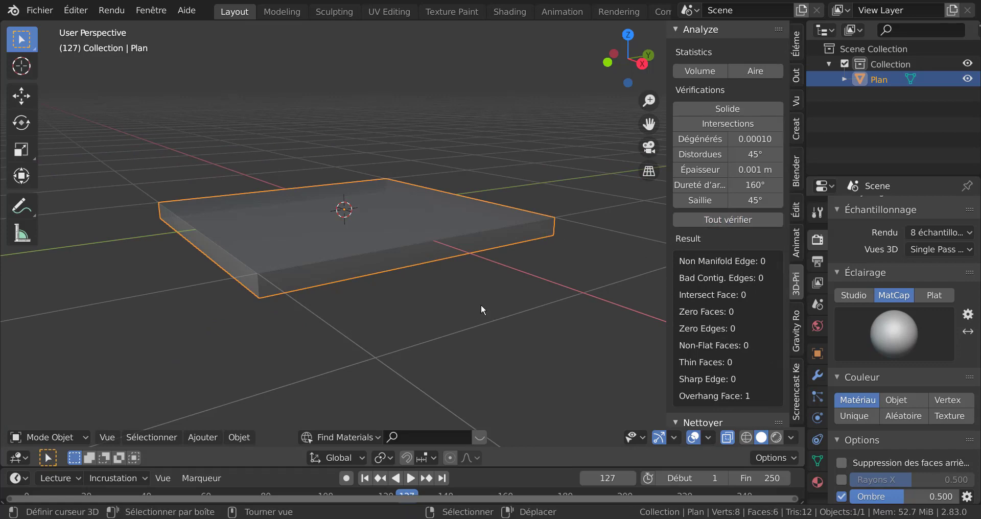
middle_click_drag(480, 305, 439, 293)
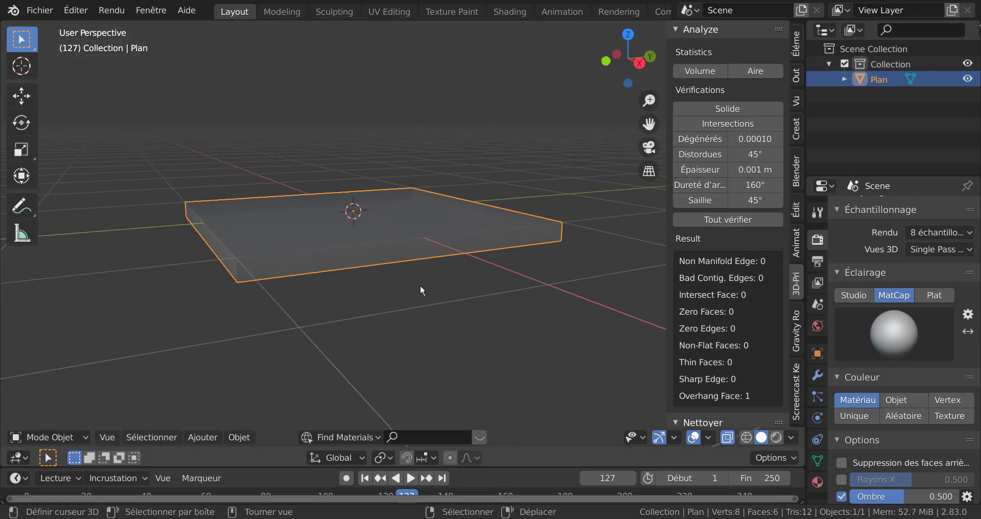
scroll(404, 276, "up", 2)
scroll(401, 274, "down", 2)
key("Tab")
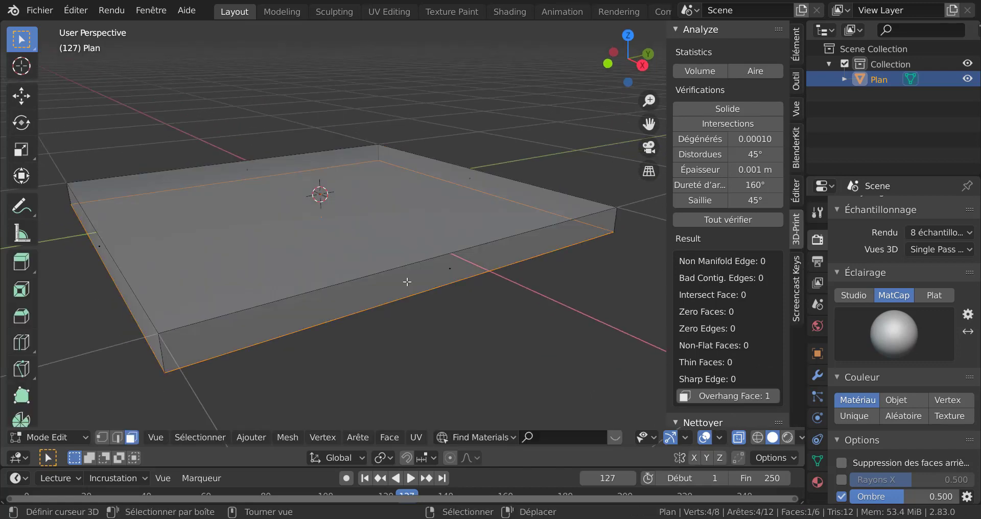
scroll(406, 281, "down", 3)
middle_click_drag(406, 281, 434, 309)
key("Tab")
scroll(462, 308, "up", 2)
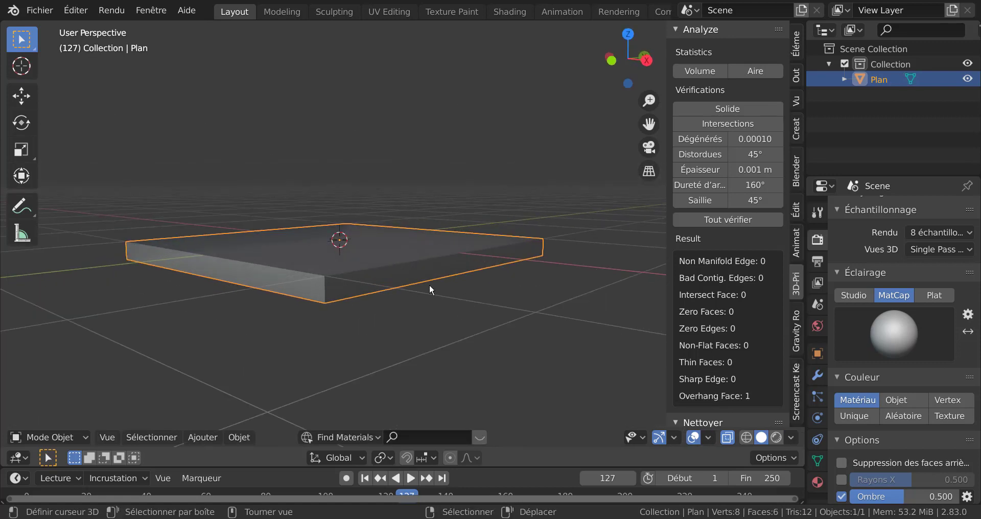
middle_click_drag(433, 283, 391, 274)
Duplicate the slab's entire mesh in edit mode, leaving the copy exactly in place over the original
key("Tab")
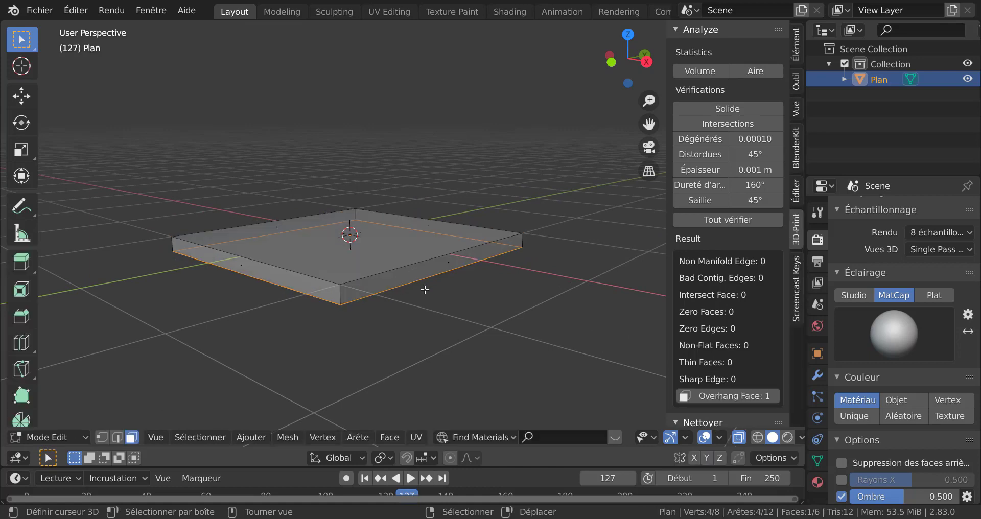
key("a")
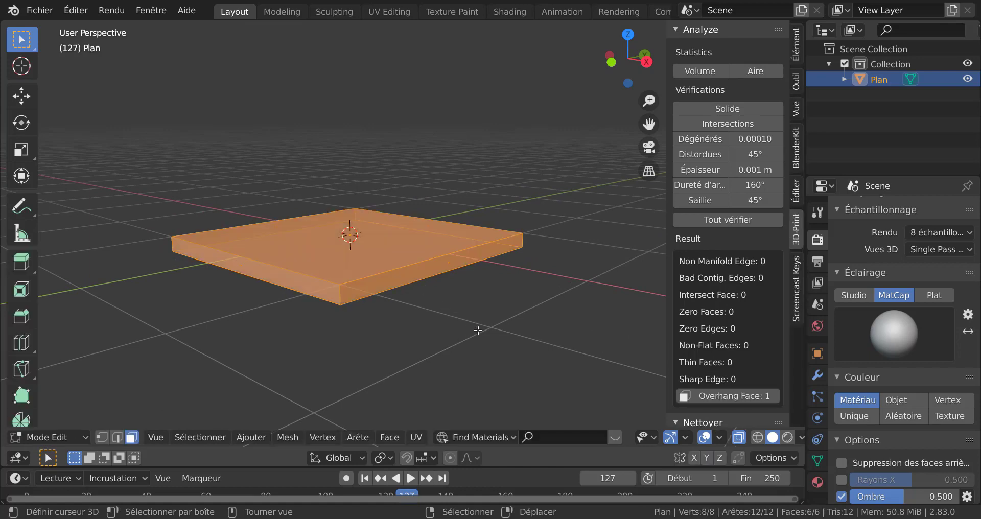
key("shift+d")
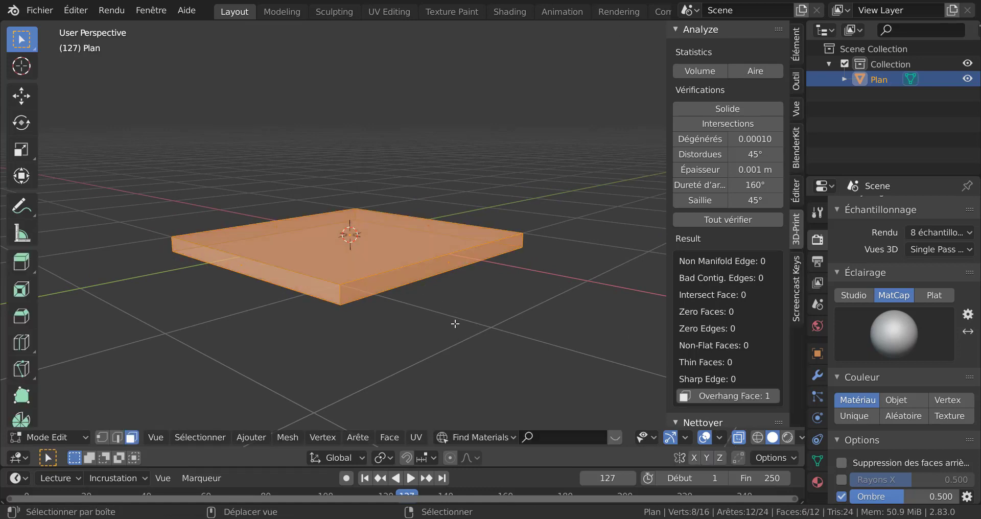
right_click(455, 323)
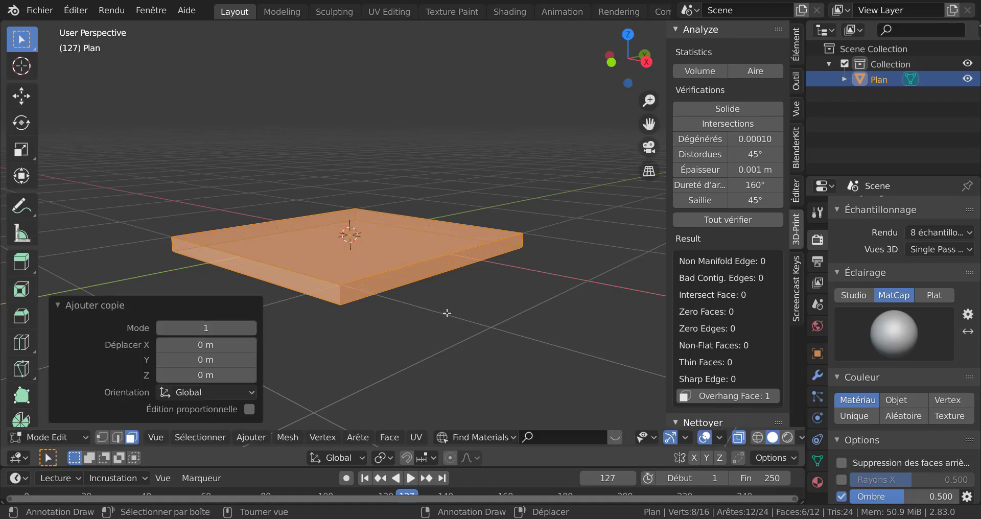
left_click(452, 343)
Return to object mode and run all the 3D-print checks on the slab with its overlapping duplicate
key("Tab")
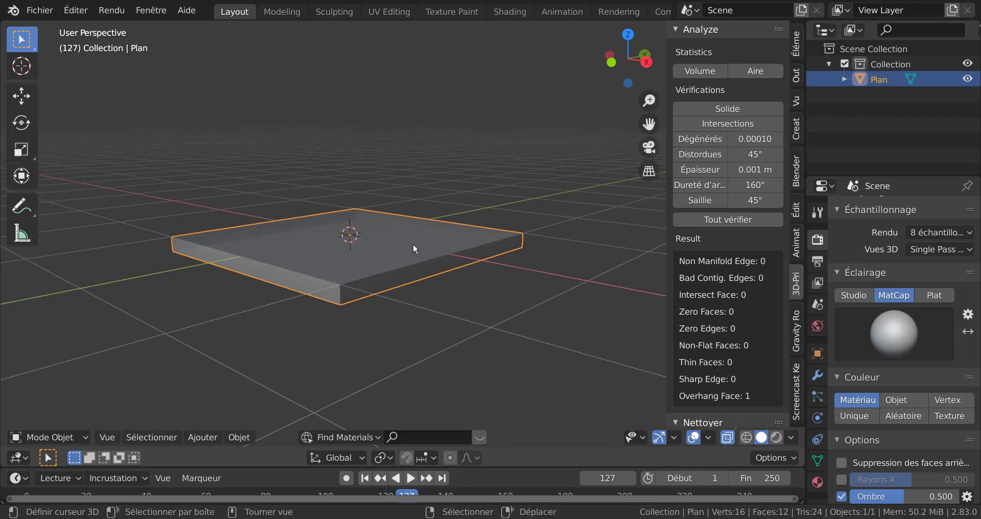
scroll(465, 256, "up", 1)
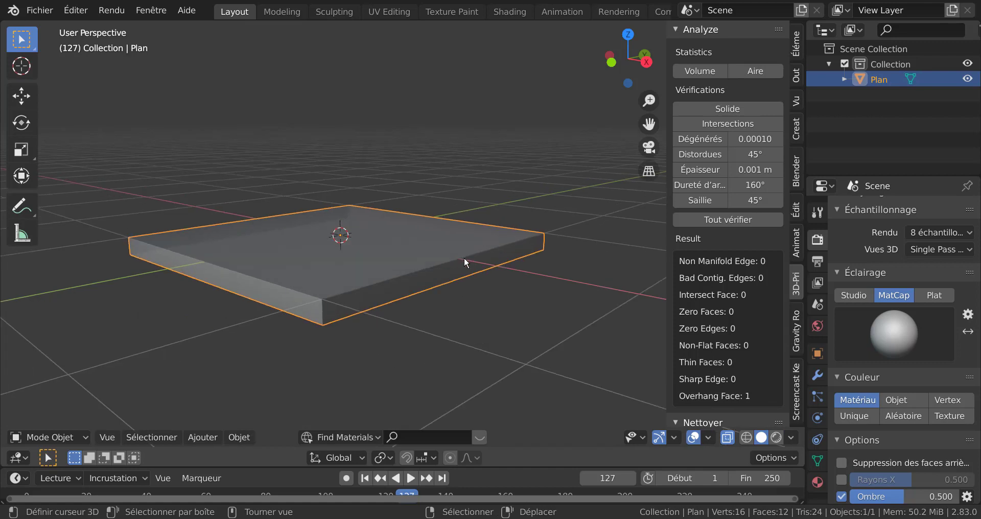
left_click(724, 216)
Merge all of the slab's overlapping vertices by distance, using a merge distance of 0.0001 m
key("Tab")
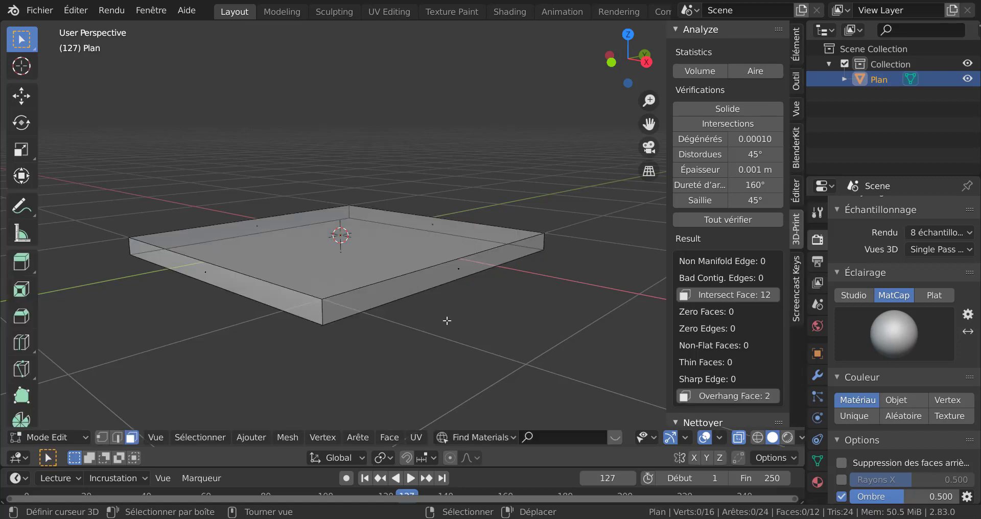
key("a")
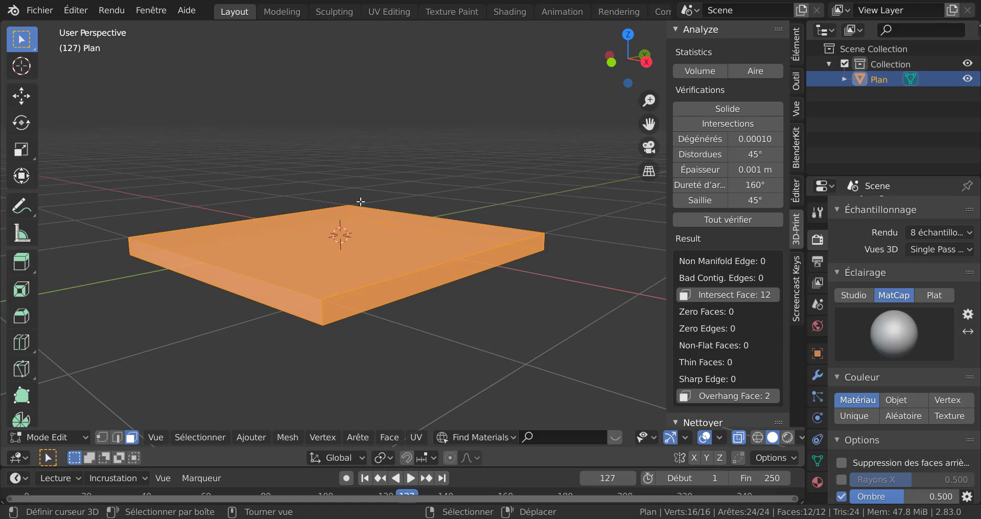
key("m")
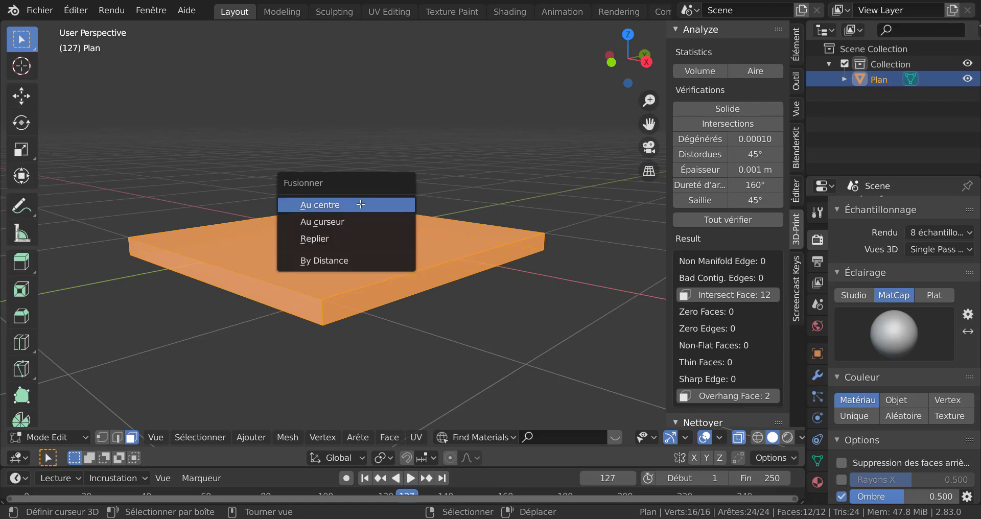
left_click(333, 258)
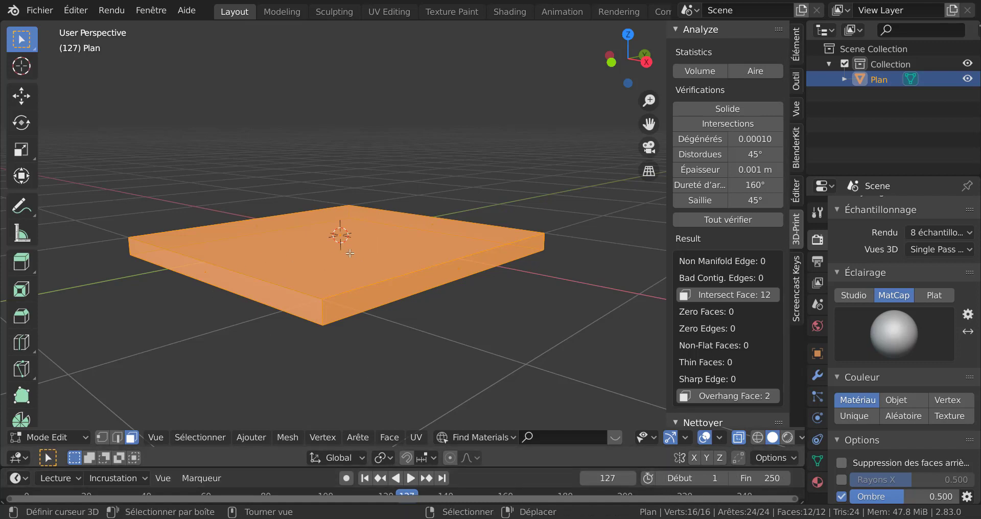
key("m")
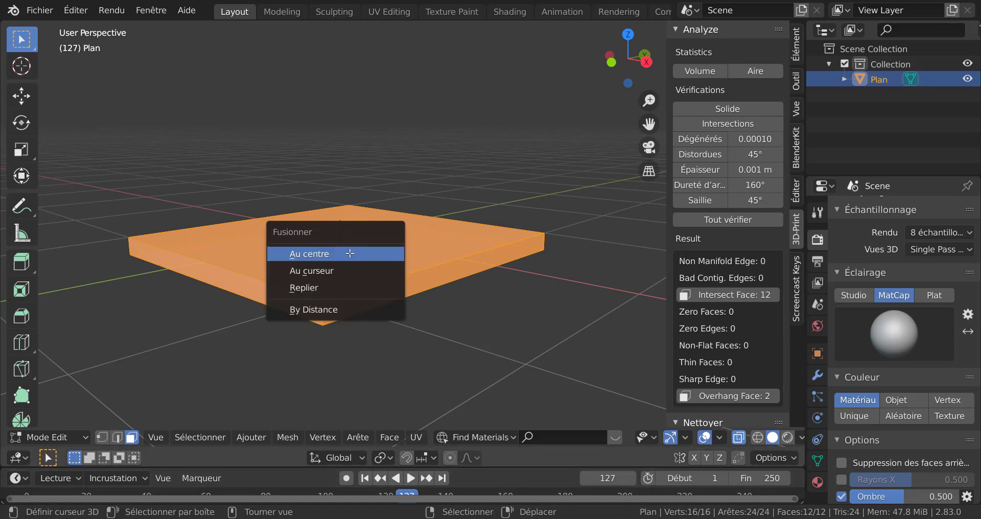
left_click(315, 307)
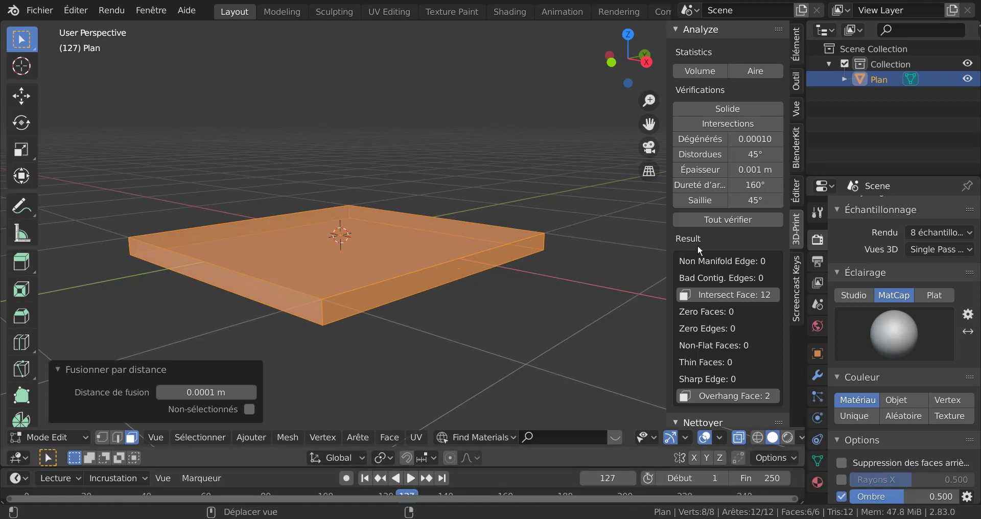
Rerun all the 3D-print checks on the merged slab
left_click(728, 219)
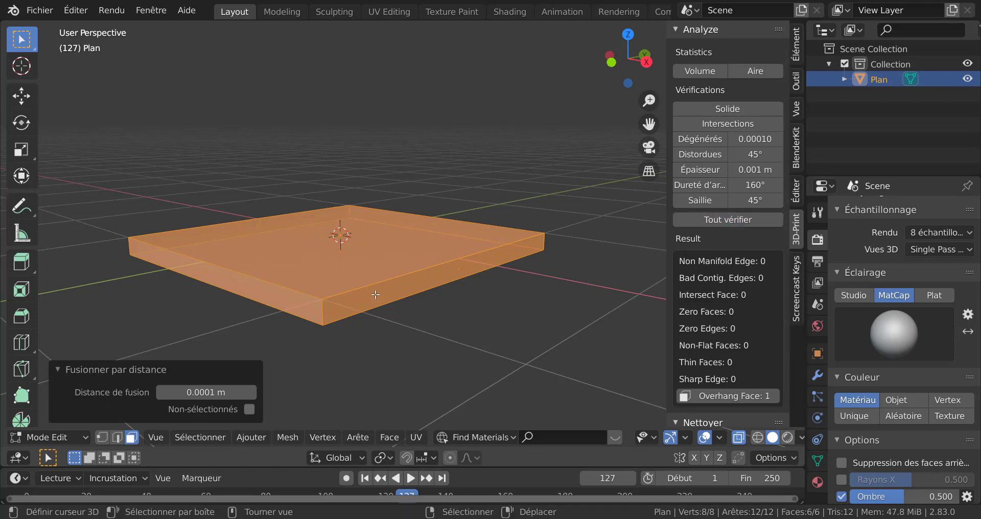
scroll(307, 262, "up", 2)
scroll(307, 262, "down", 3)
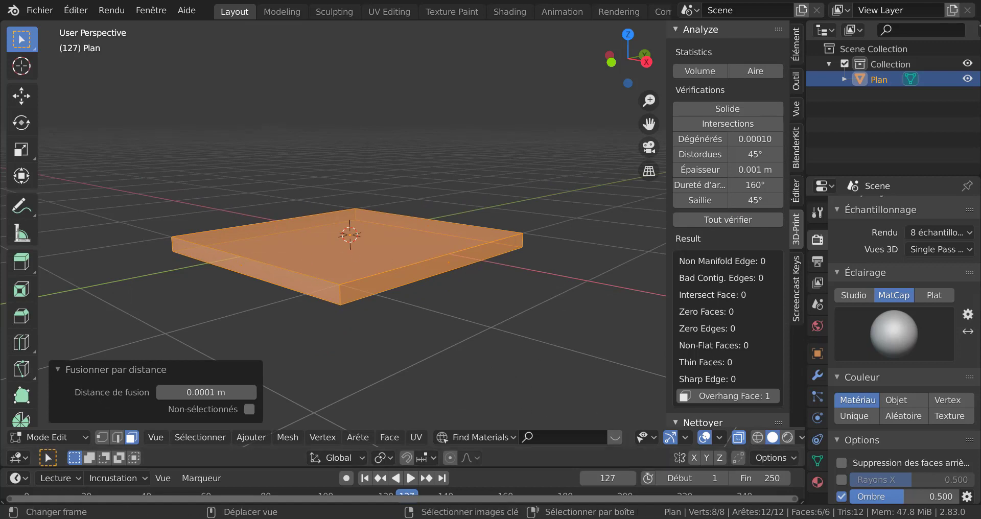
Switch to the other Blender window containing the arch parts and exit local view to show the whole façade model
mouse_move(739, 518)
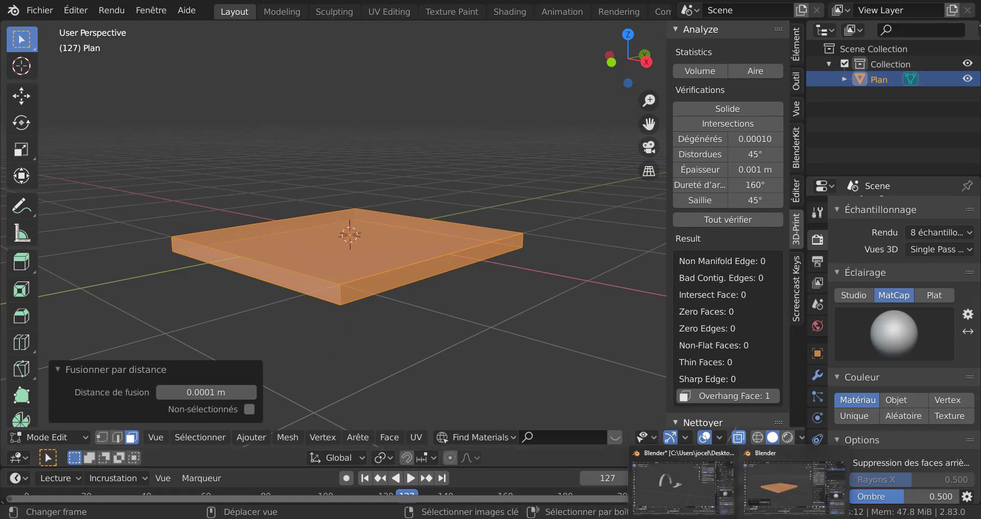
left_click(683, 487)
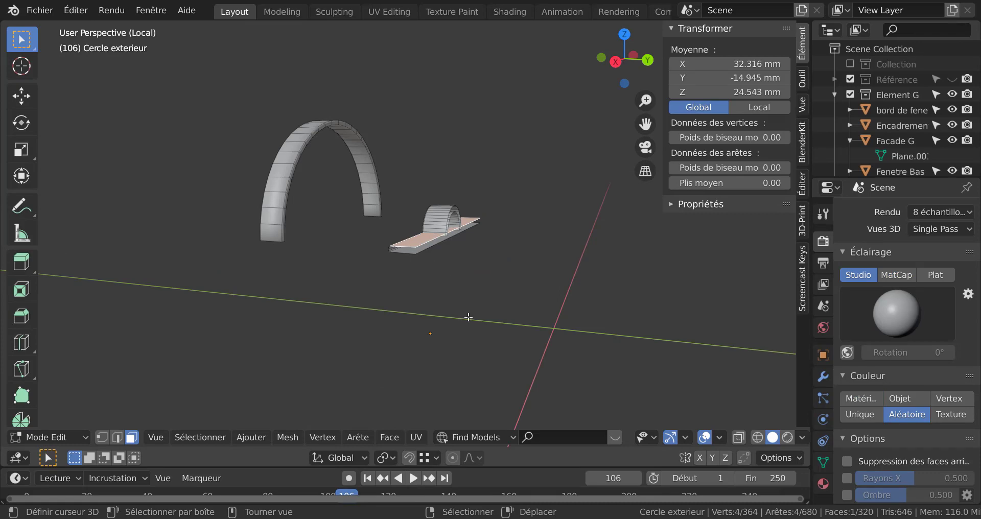
key("KP_Divide")
middle_click_drag(468, 309, 498, 303)
middle_click_drag(372, 303, 412, 284)
scroll(412, 284, "down", 3)
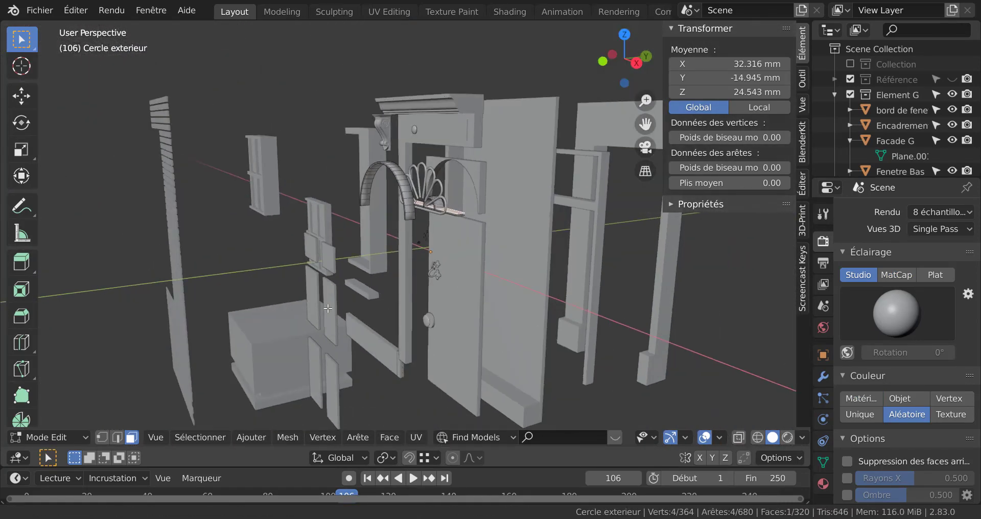
Leave edit mode on the Cercle exterieur object and select the brick wall
middle_click_drag(217, 298, 355, 287, "shift")
right_click(339, 253)
middle_click_drag(307, 245, 334, 248)
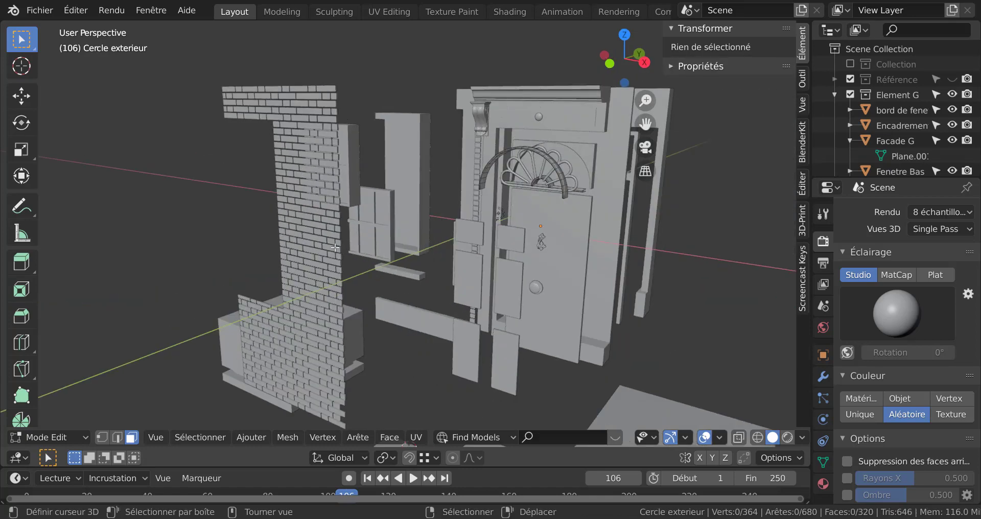
scroll(296, 272, "up", 1)
key("Tab")
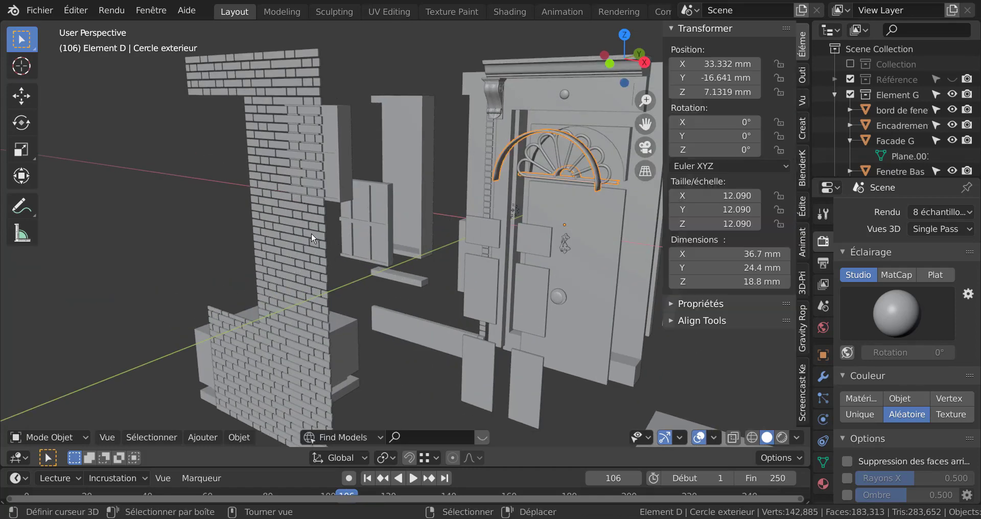
right_click(312, 234)
middle_click_drag(352, 275, 366, 282)
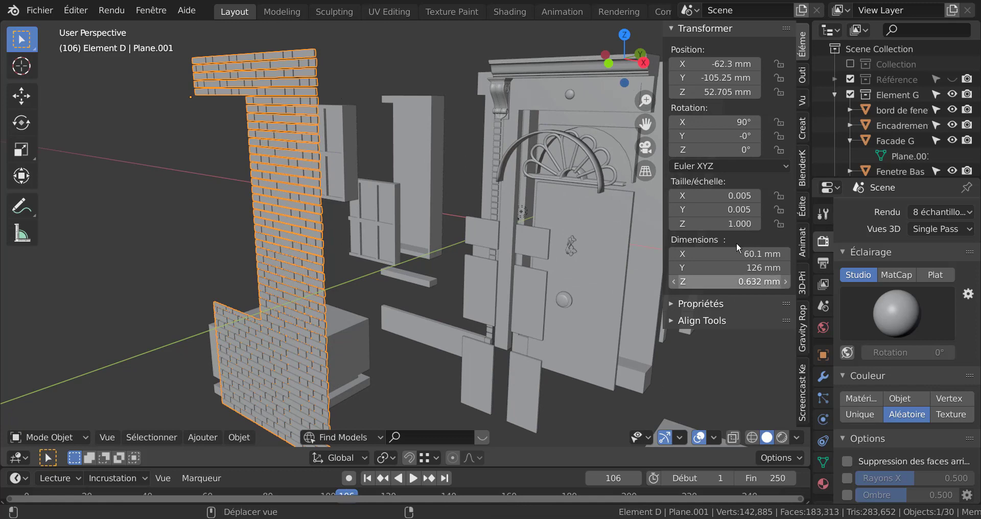
Display the 3D-print tools and run all the checks on the brick wall
left_click(800, 284)
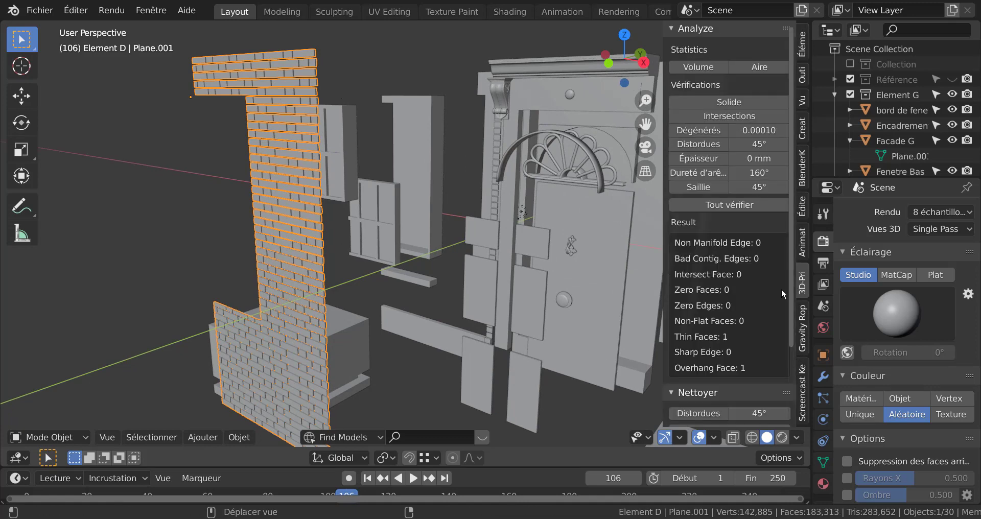
left_click(728, 206)
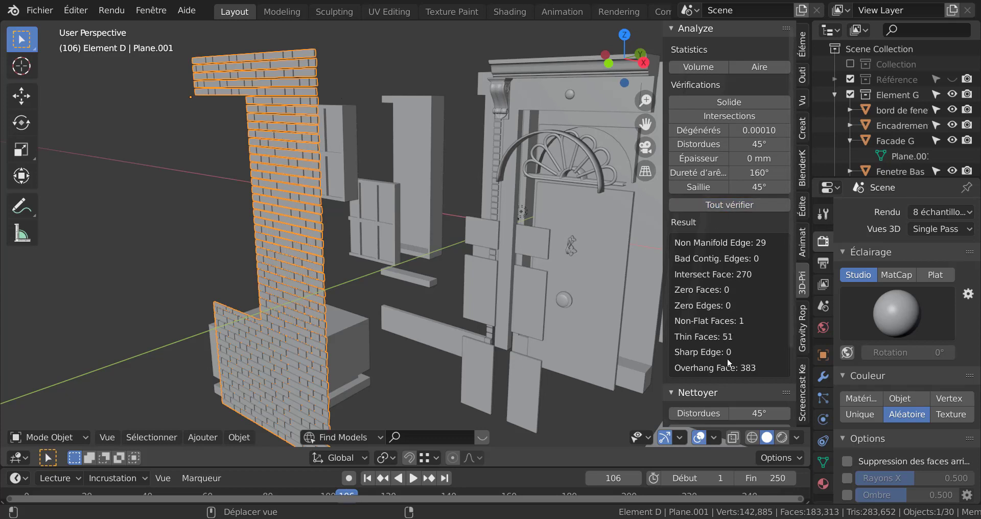
middle_click_drag(405, 276, 394, 227)
Recheck the brick wall's full mesh in edit mode, select its non-manifold edges and examine them up close
key("Tab")
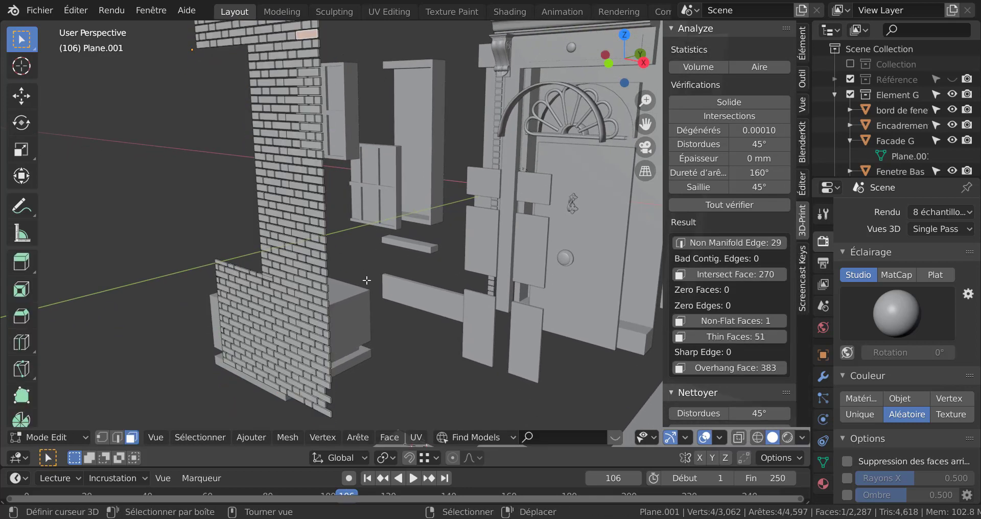
key("a")
left_click(736, 204)
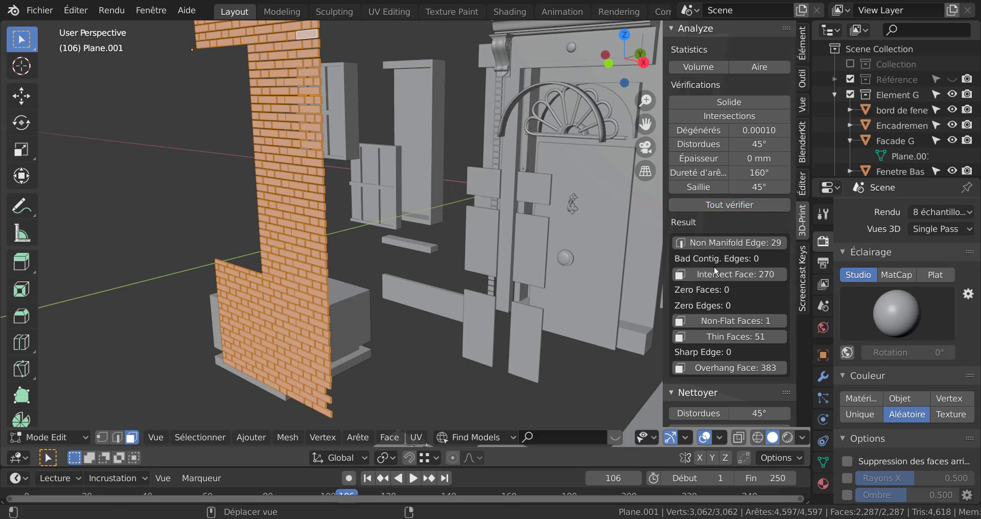
left_click(736, 243)
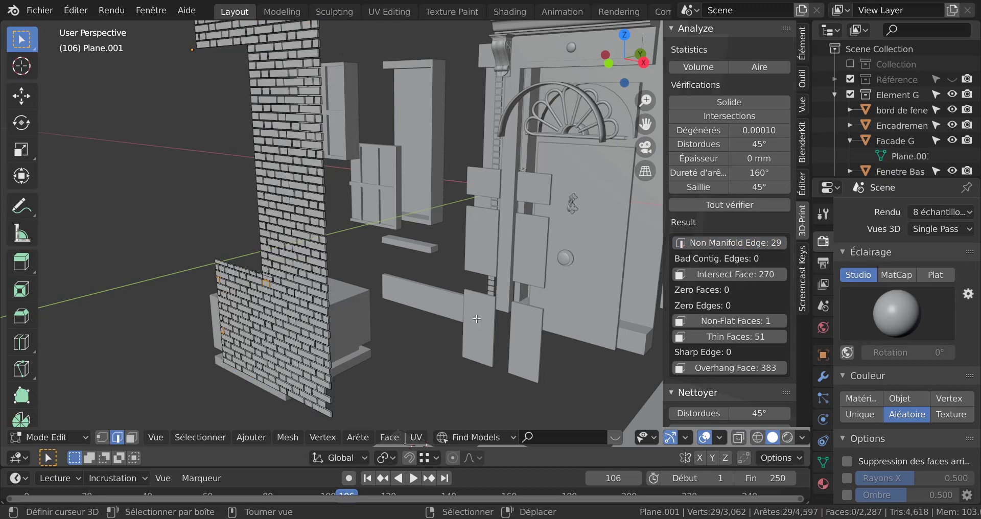
scroll(432, 327, "up", 6)
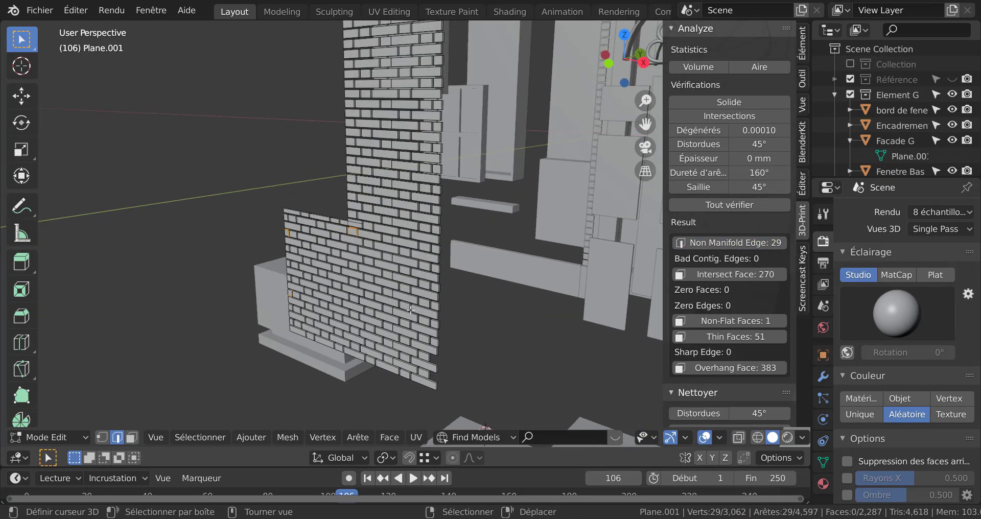
middle_click_drag(282, 251, 366, 254, "shift")
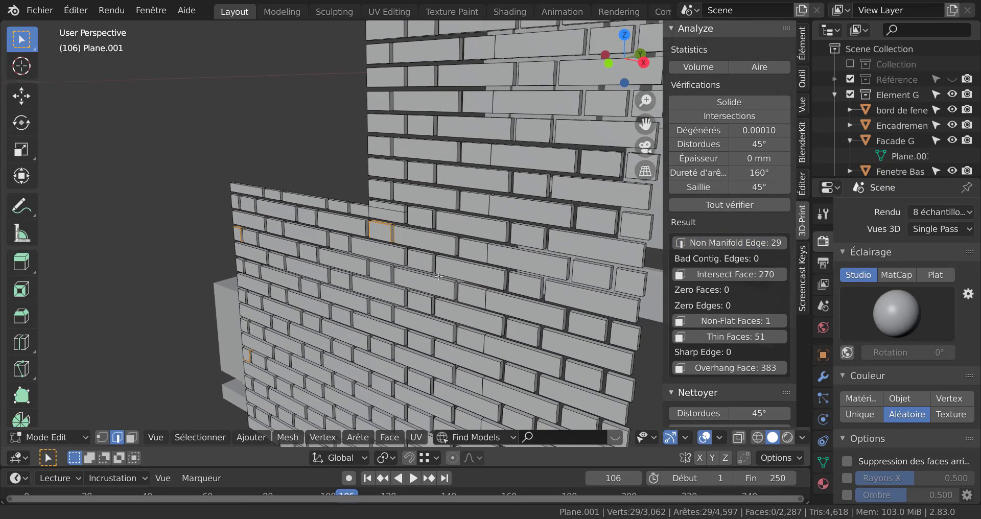
Select a face of the faulty brick in the second row and extend the selection to the whole linked brick
scroll(365, 254, "up", 2)
scroll(365, 254, "up", 4)
left_click(340, 197)
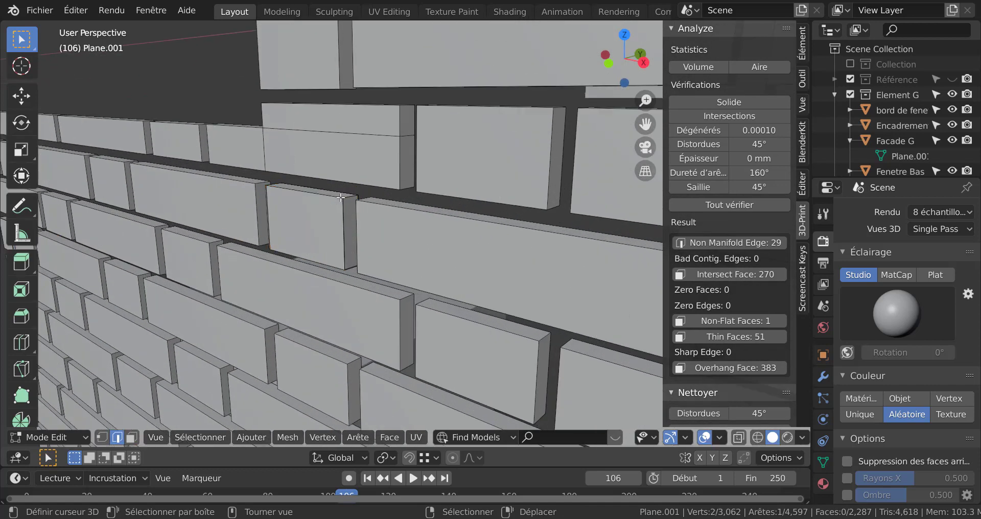
left_click(350, 225)
left_click(315, 229)
key("3")
left_click(324, 217)
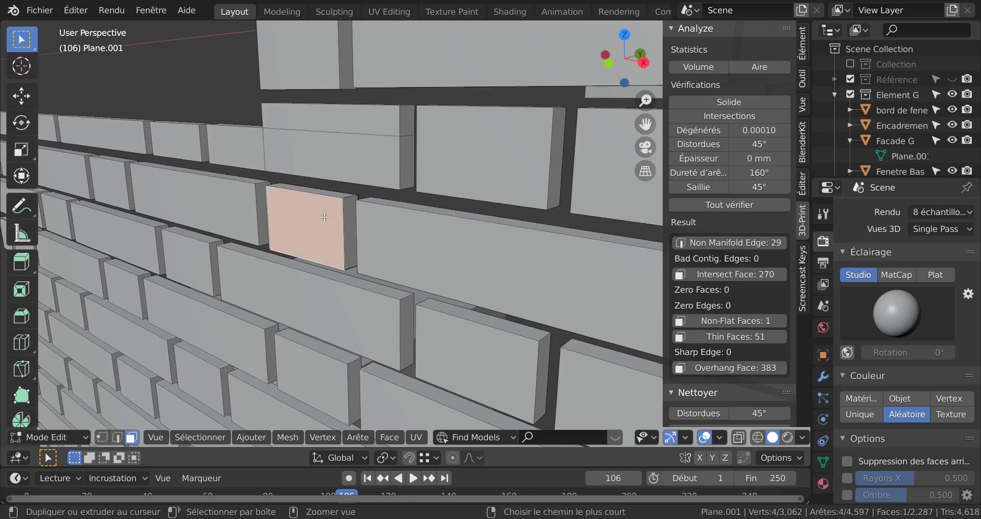
key("ctrl+l")
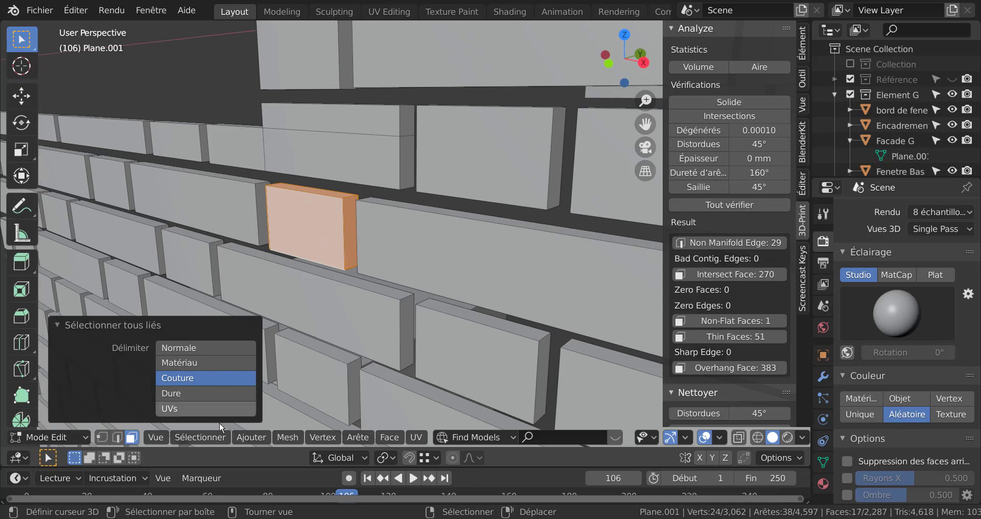
Invert the selection and hide all the other bricks so only the faulty one remains
left_click(194, 437)
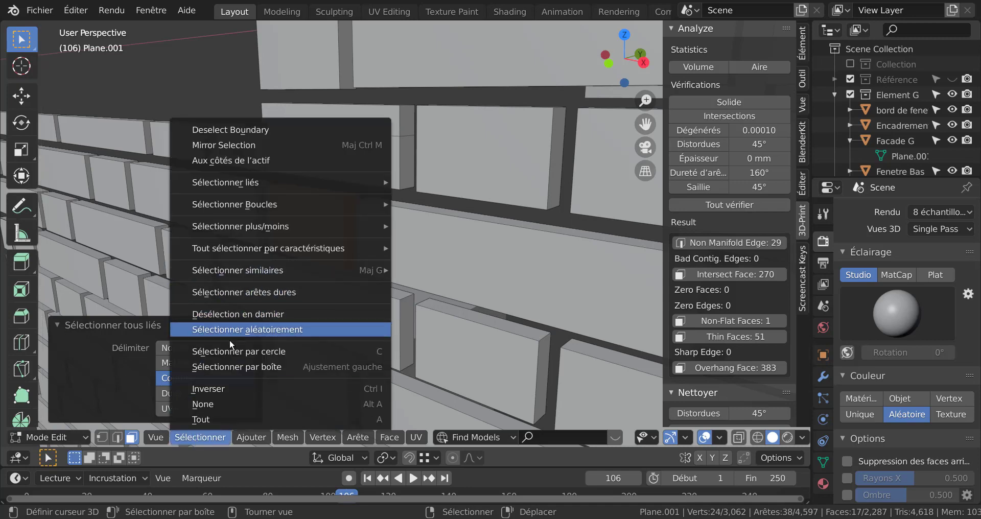
left_click(221, 389)
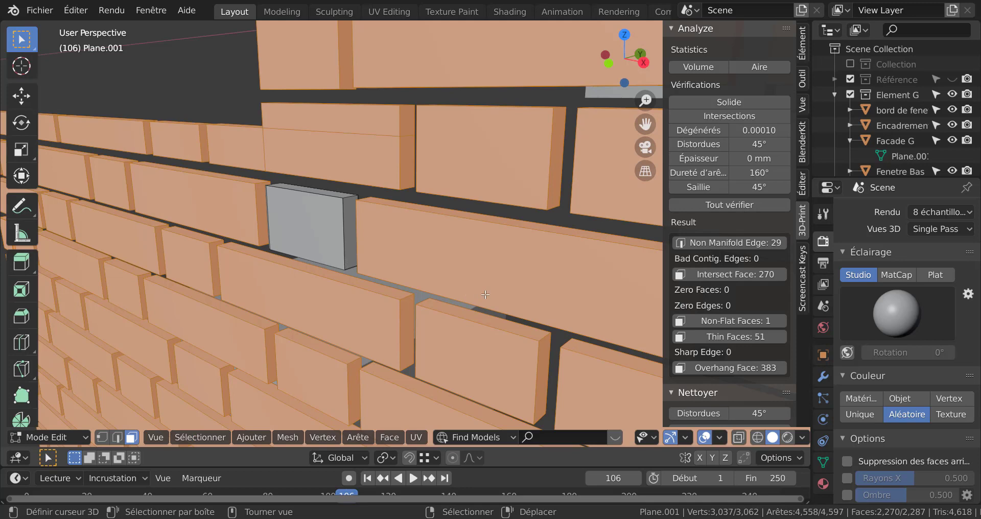
key("h")
Frame the isolated brick and test-move its large side face to examine how the geometry connects
middle_click_drag(427, 204, 371, 225)
left_click(381, 217)
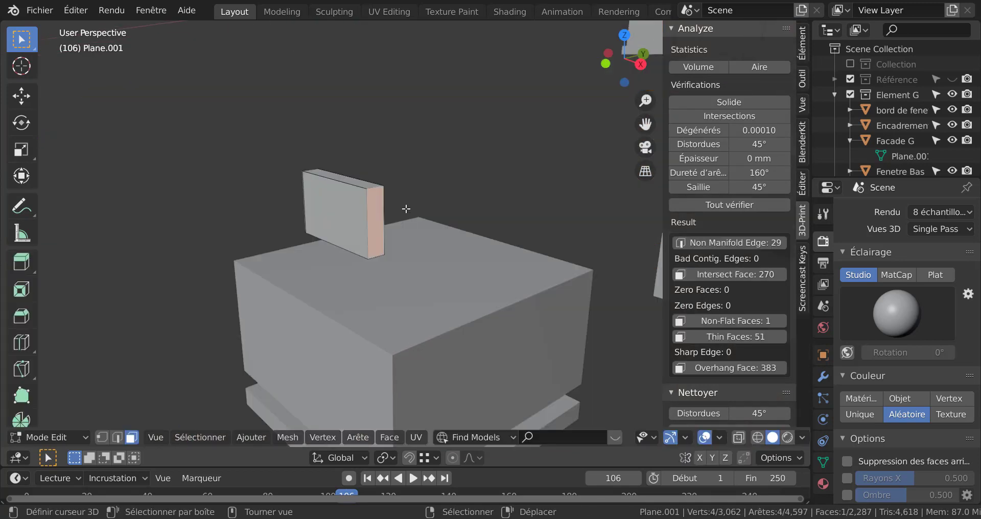
middle_click_drag(405, 207, 406, 244)
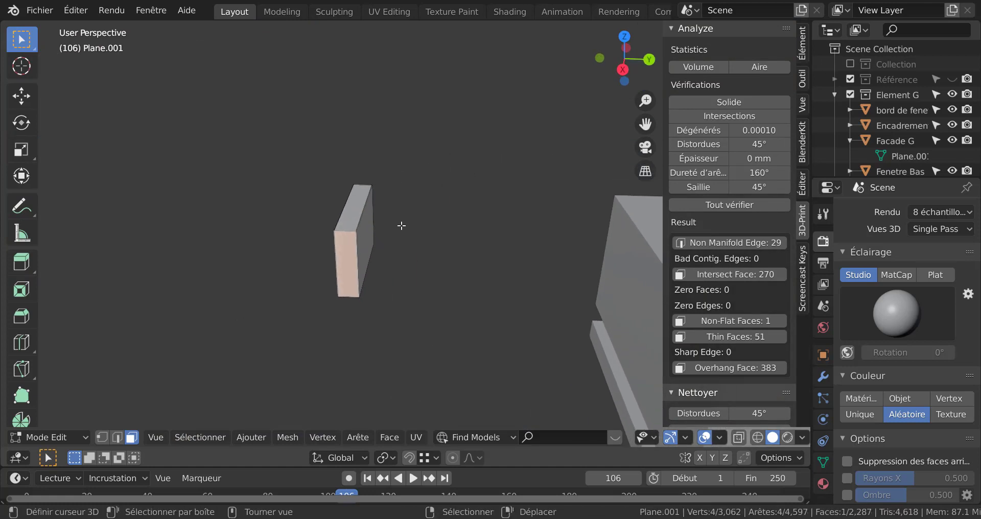
key("KP_Decimal")
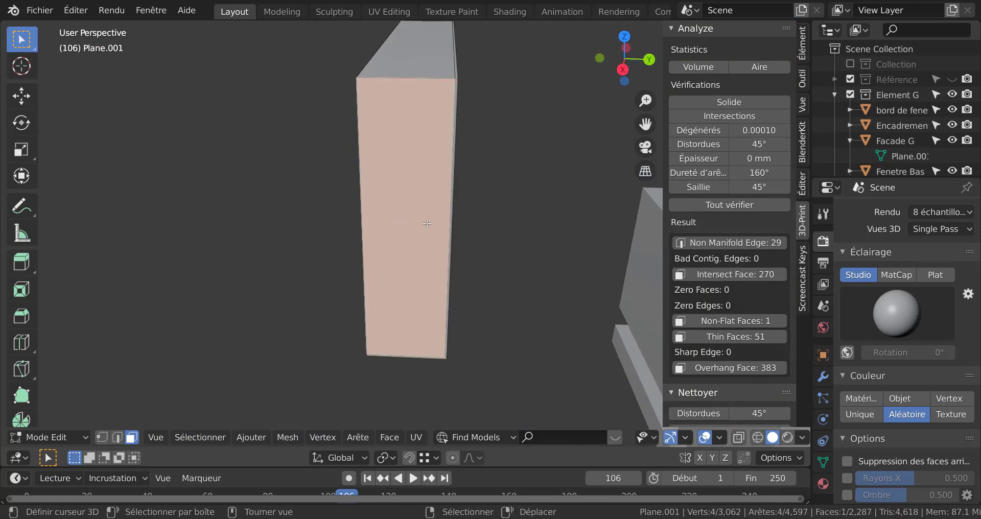
mouse_move(427, 223)
middle_mouse_down()
mouse_move(477, 187)
mouse_move(475, 197)
mouse_move(374, 210)
mouse_move(449, 177)
mouse_move(397, 217)
mouse_move(424, 206)
middle_mouse_up()
key("g")
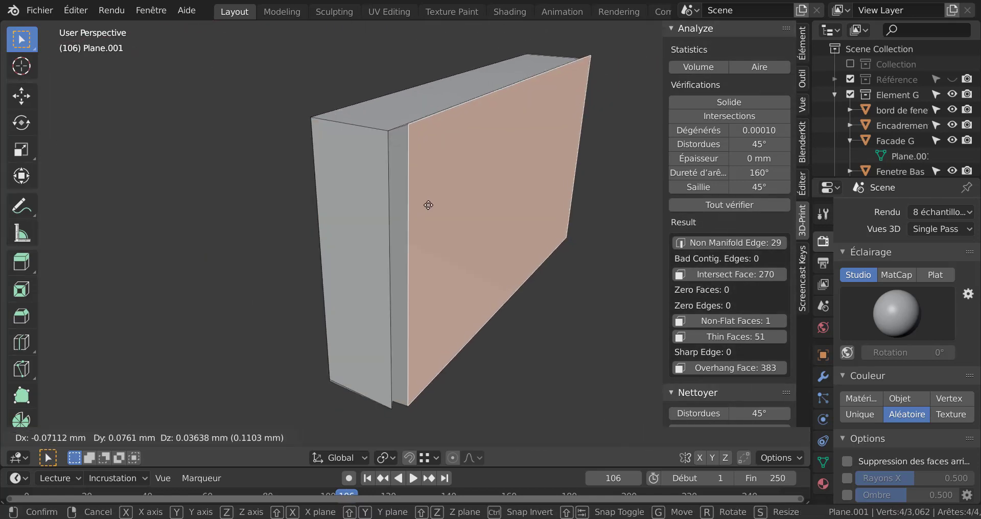
right_click(566, 226)
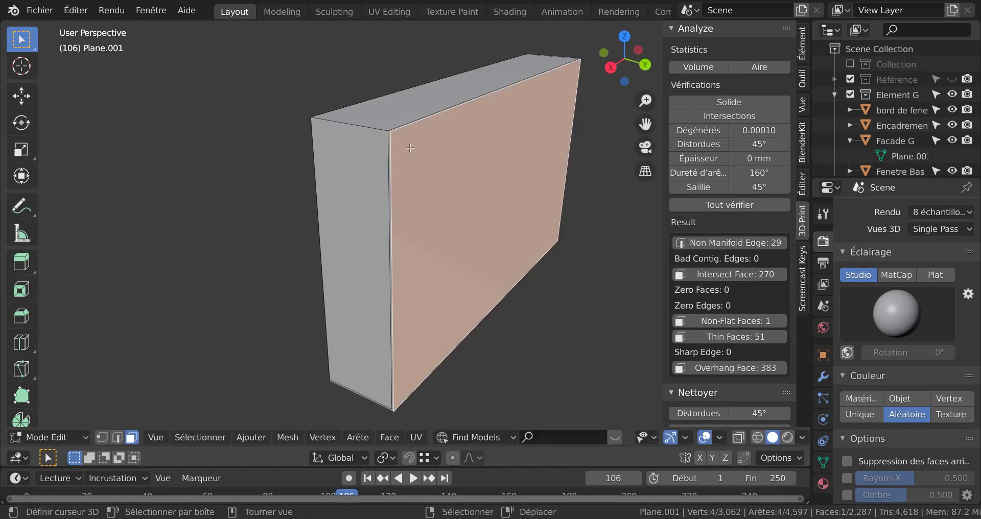
scroll(446, 178, "up", 3)
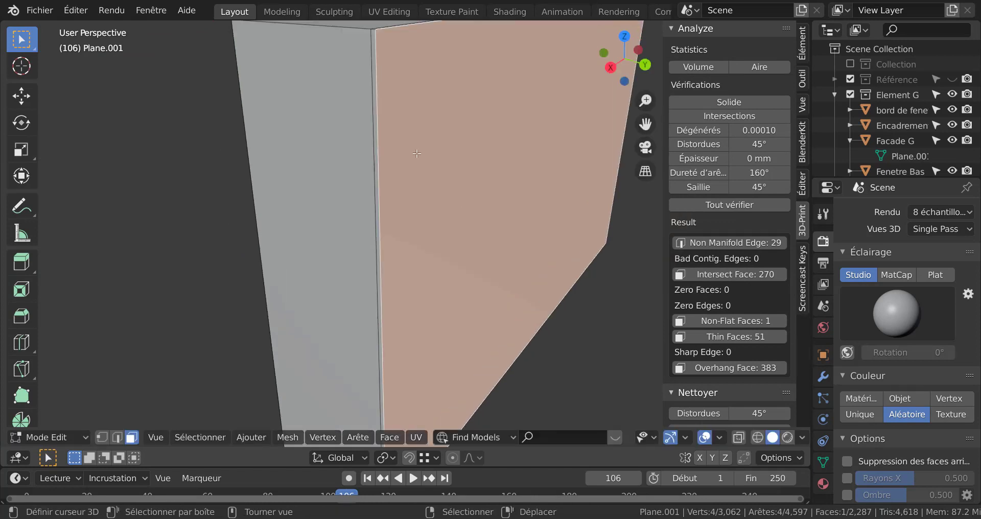
scroll(443, 131, "down", 4)
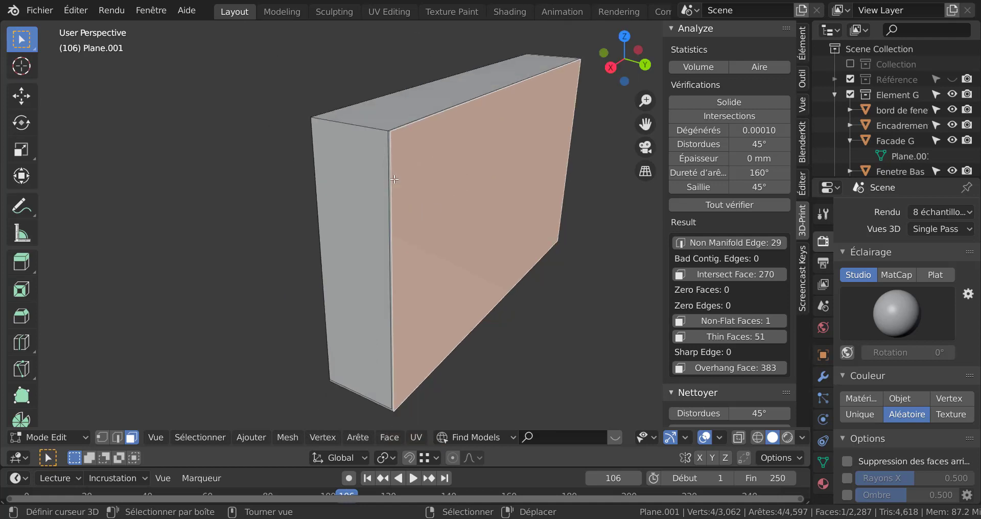
Move the brick's large side face about 0.67 mm outward along the Y axis
key("g")
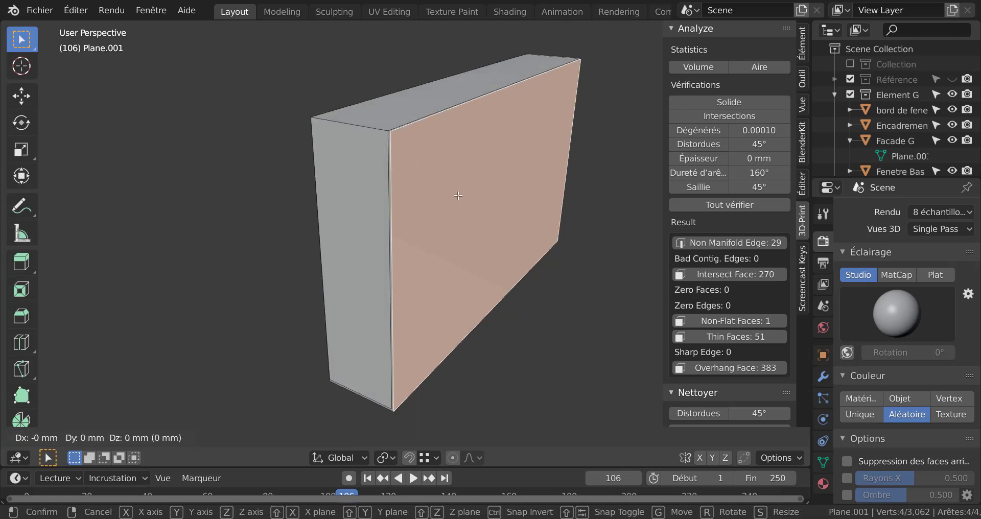
key("y")
left_click(444, 204)
mouse_move(443, 204)
middle_mouse_down()
mouse_move(508, 200)
mouse_move(428, 202)
middle_mouse_up()
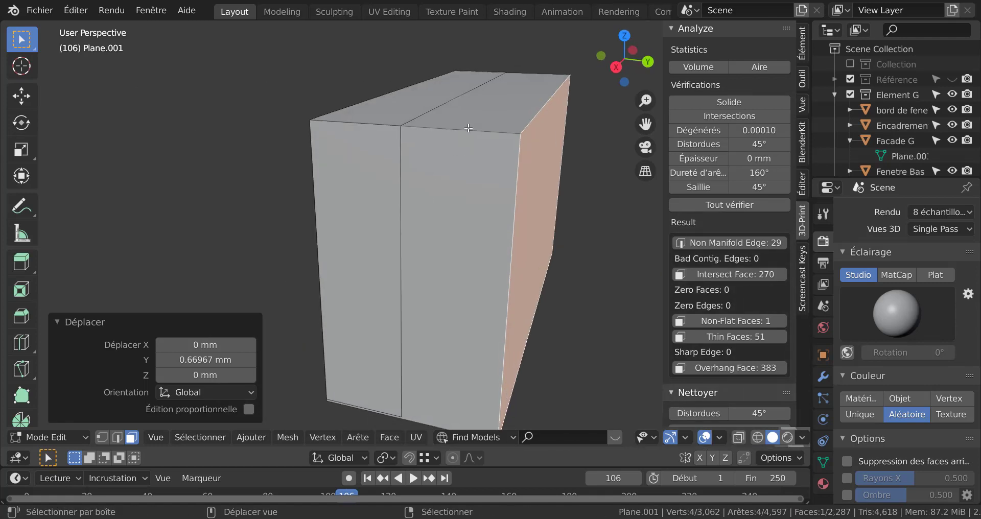
Delete the moved side face together with the adjoining stretched top and near-end faces
left_click(468, 128, "shift")
left_click(462, 194, "shift")
key("x")
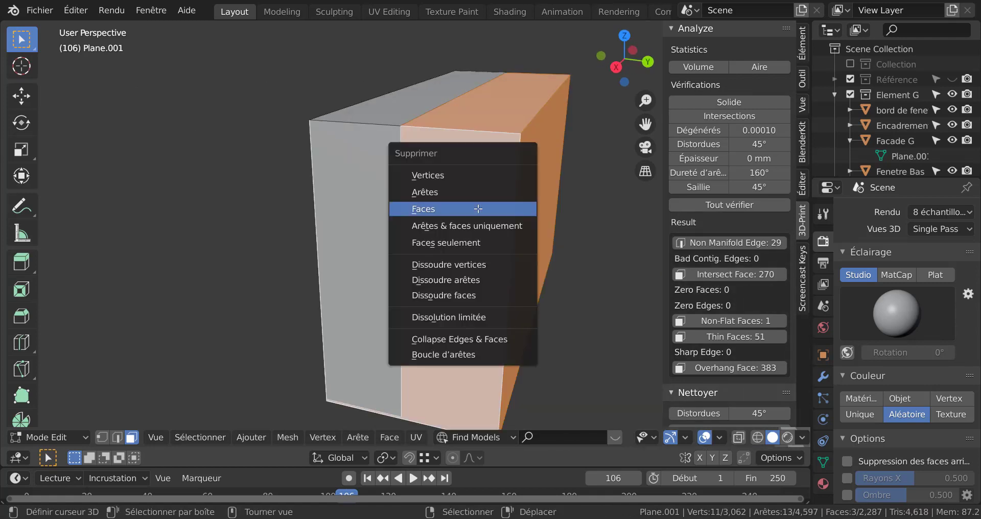
left_click(476, 215)
Delete the stretched face left protruding at the far end of the brick
left_click(546, 148)
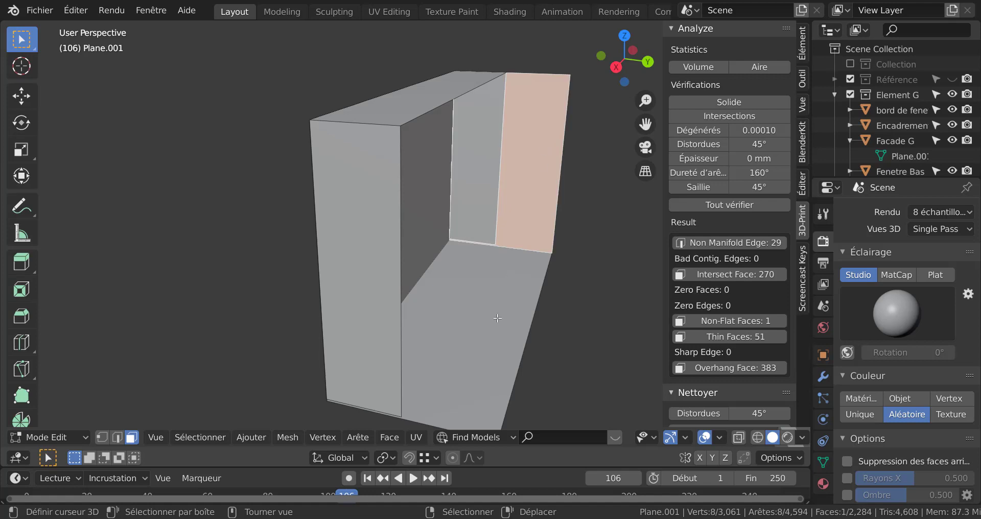
middle_click_drag(493, 342, 445, 225)
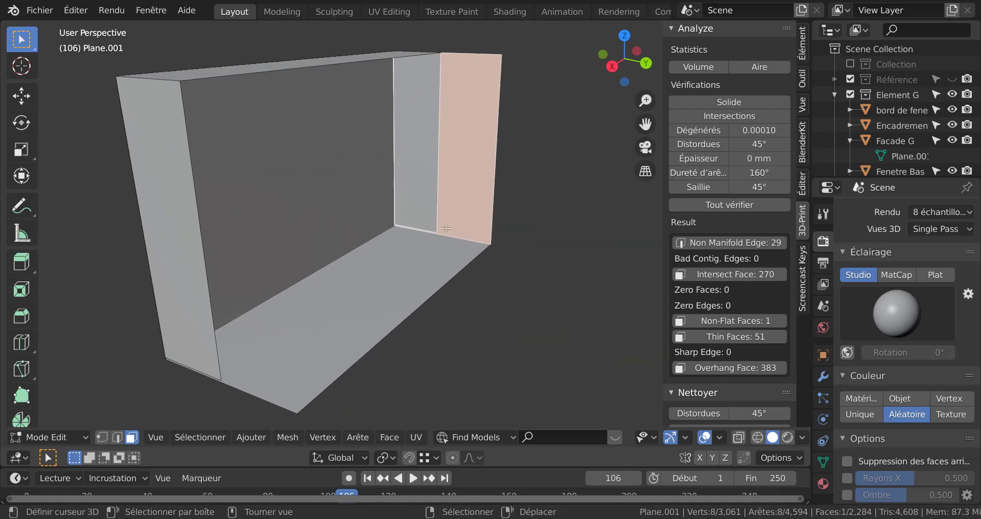
key("x")
left_click(493, 179)
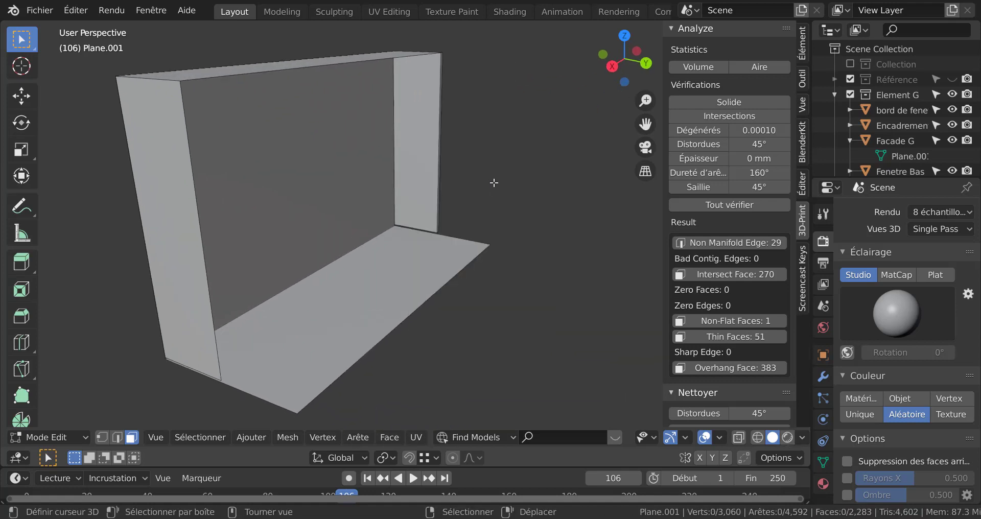
Inspect the opened brick from several angles and test-move its bottom face to see what it is attached to
middle_click_drag(492, 182, 364, 255)
right_click(437, 294)
key("g")
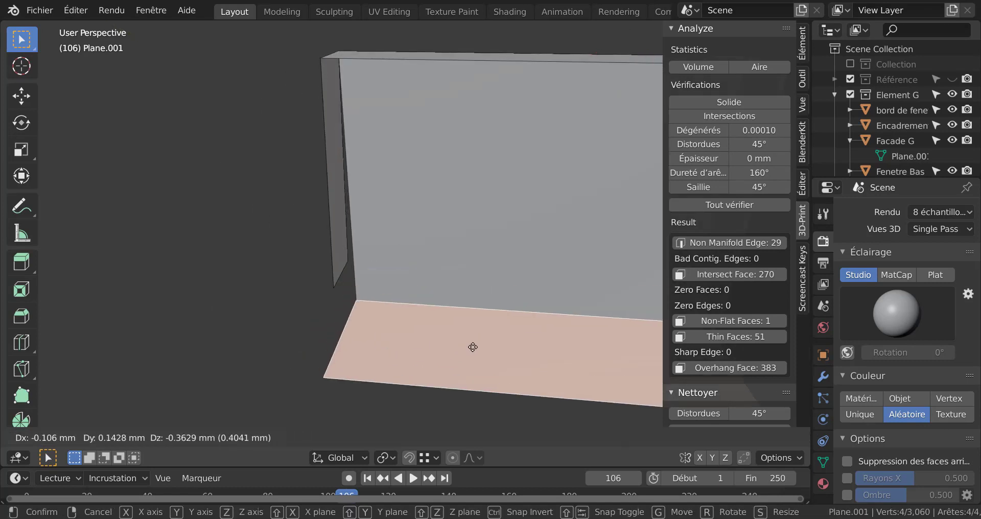
right_click(446, 249)
middle_click_drag(446, 249, 438, 281)
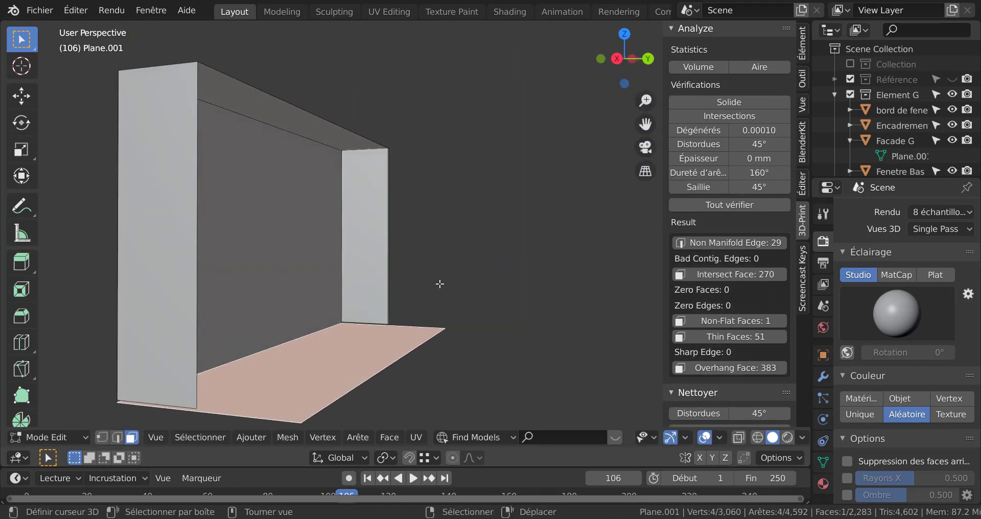
key("g")
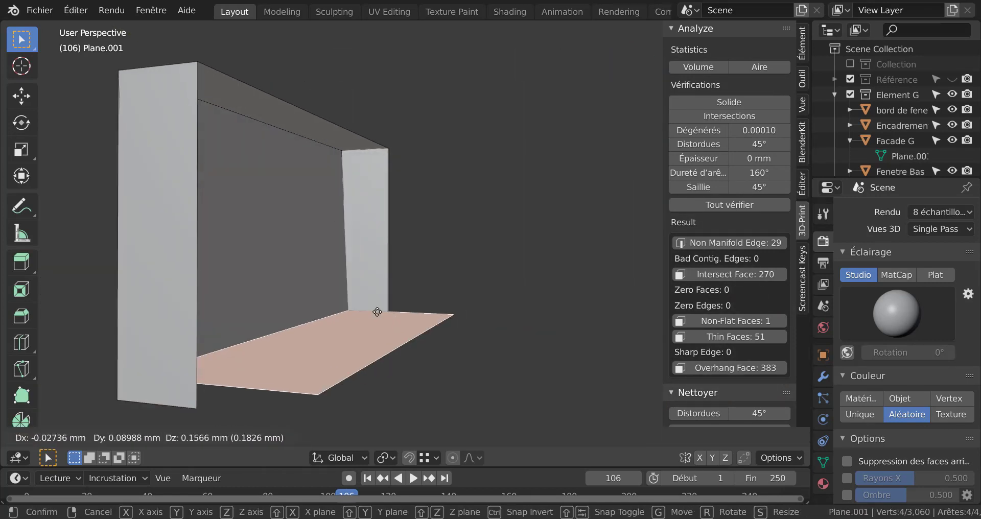
right_click(378, 318)
middle_click_drag(463, 282, 424, 307)
middle_click_drag(385, 336, 467, 350)
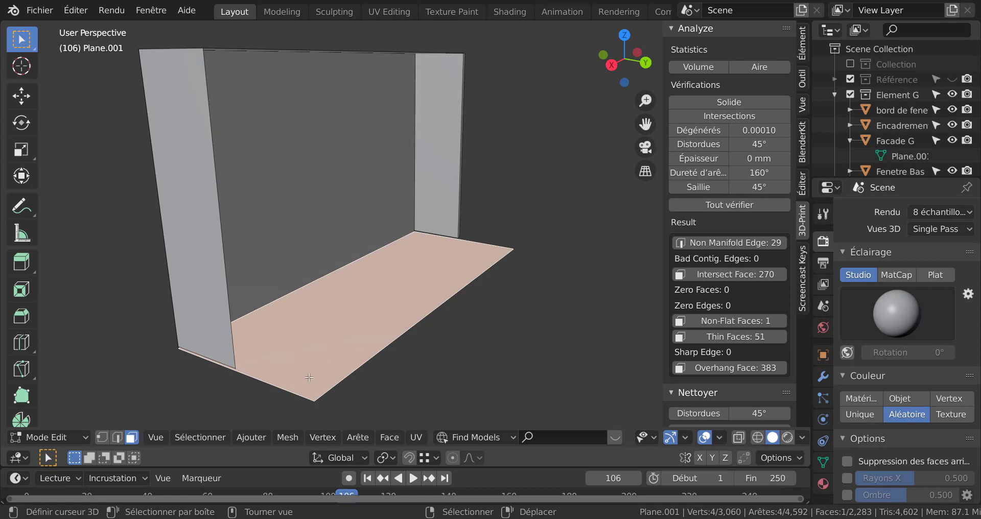
Split the bottom face lengthwise with one centred loop cut and delete the edges of its outer half
key("ctrl+r")
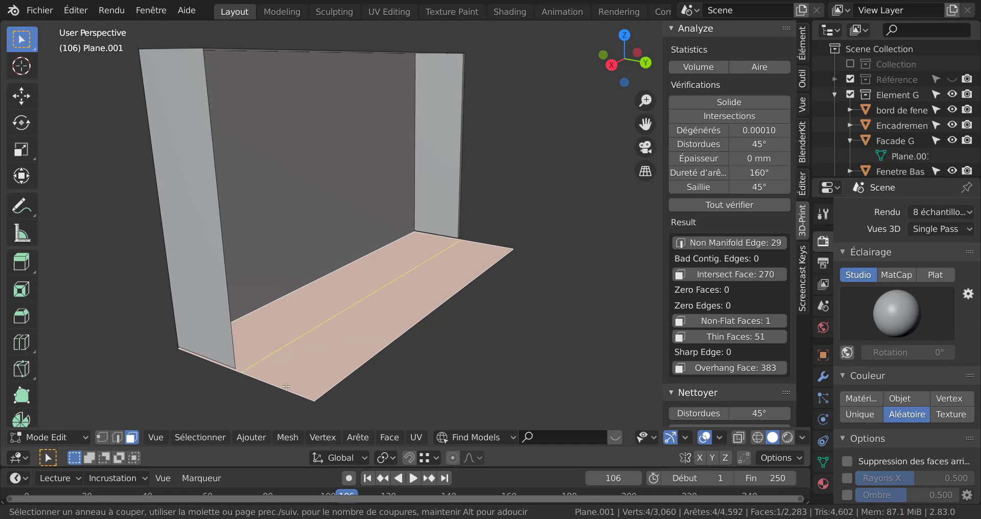
left_click(286, 386)
right_click(286, 387)
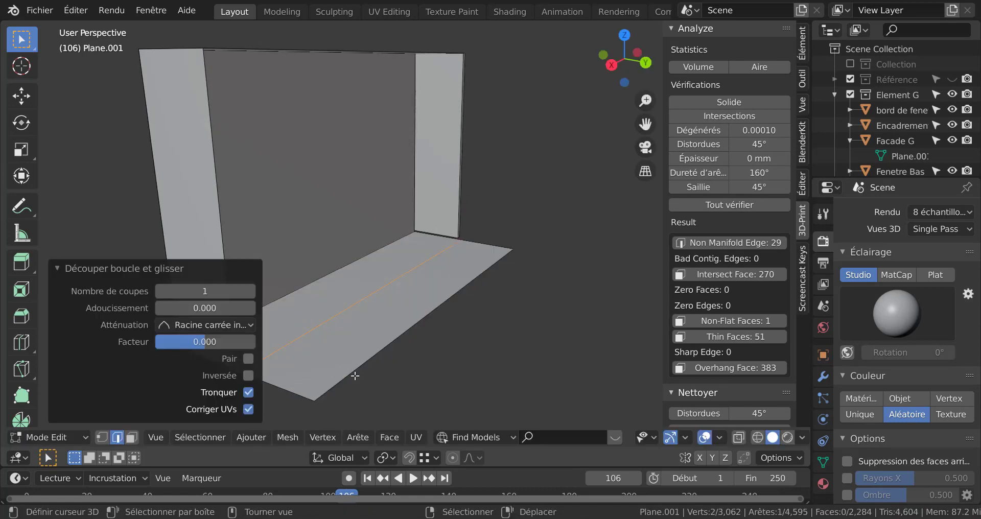
left_click(131, 437)
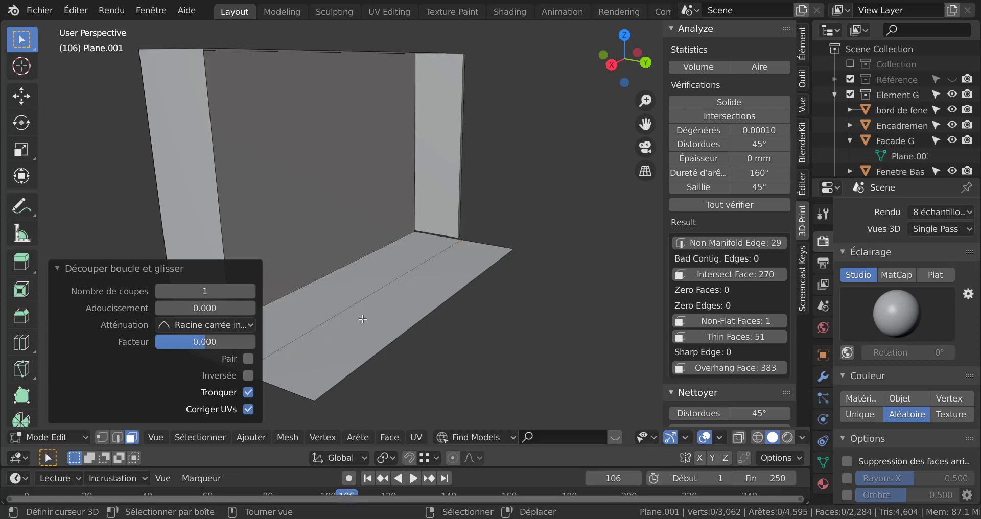
left_click(383, 320)
key("x")
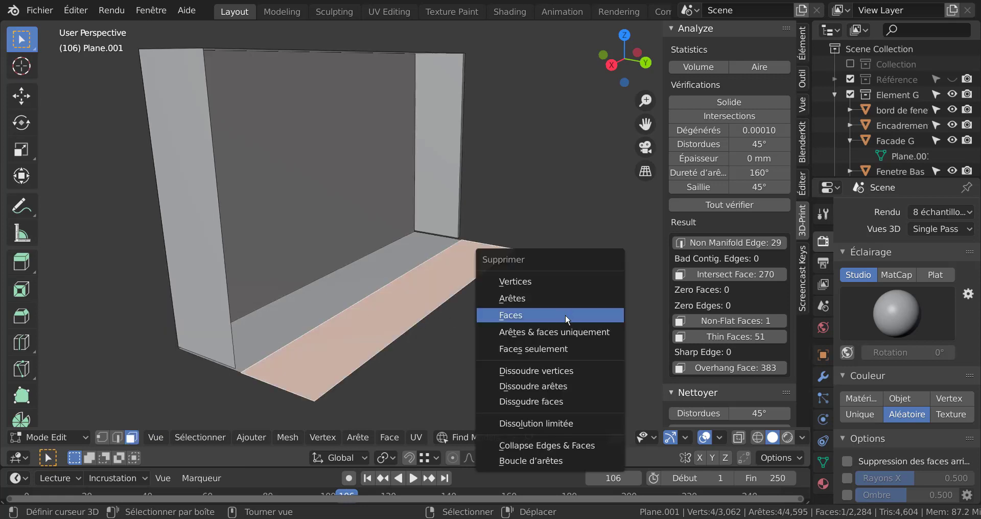
left_click(544, 296)
Delete the outer face covering the doubled end of the brick
middle_click_drag(459, 298, 459, 332)
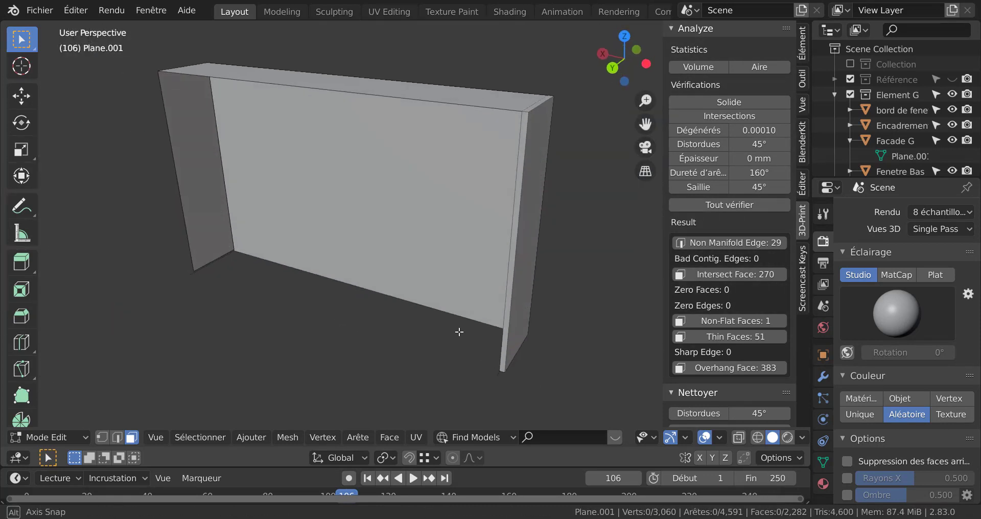
left_click(528, 249)
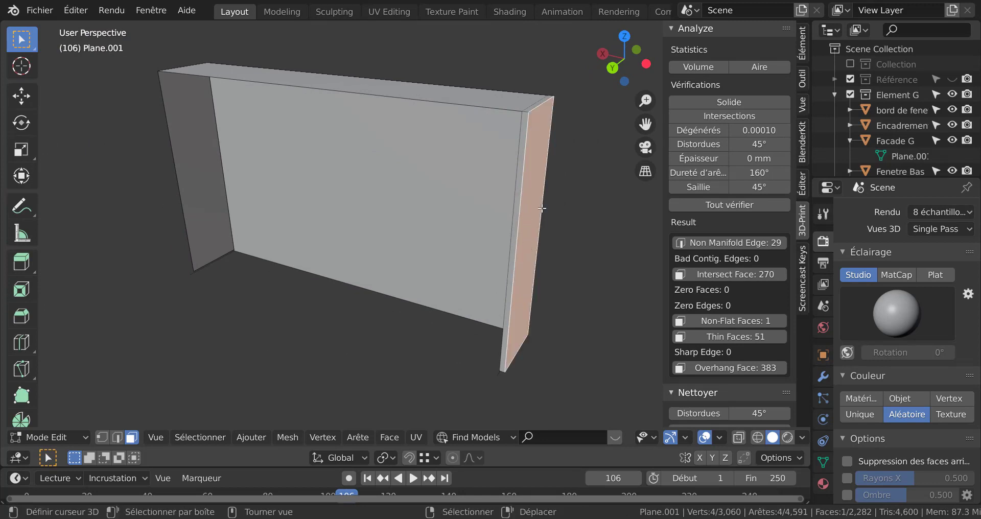
key("x")
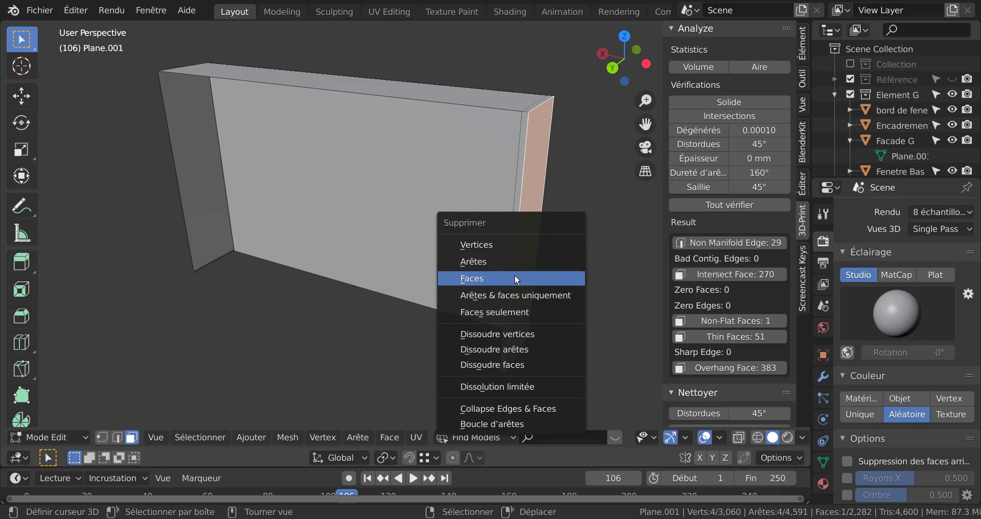
left_click(514, 274)
Select the narrow strip faces along the sides and top of the doubled end and delete them
middle_click_drag(561, 221, 539, 272, "shift")
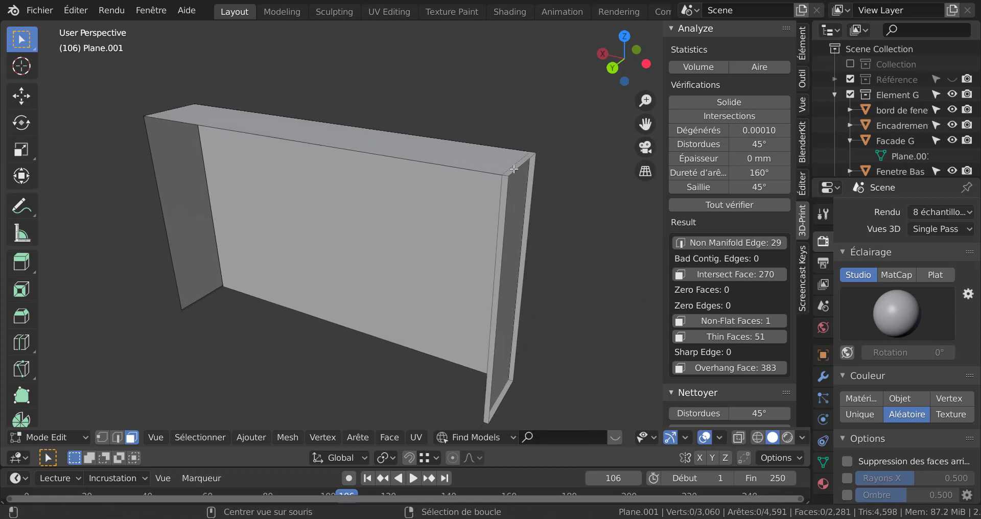
left_click(502, 196, "alt")
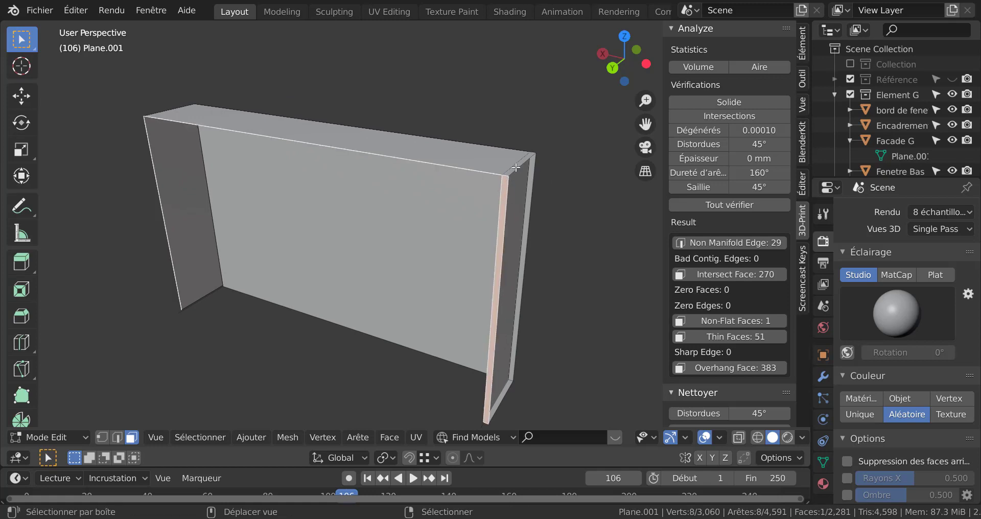
left_click(515, 168, "alt+shift")
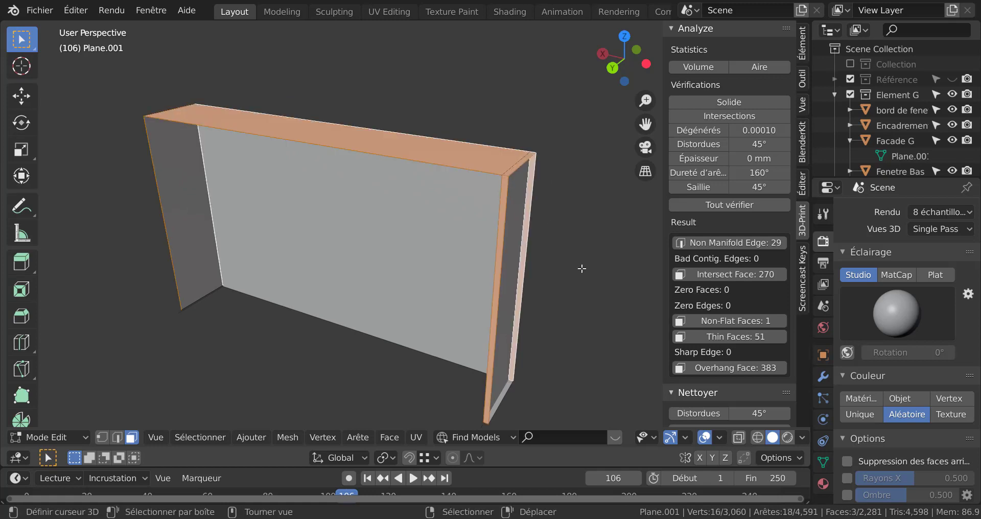
key("x")
left_click(582, 275)
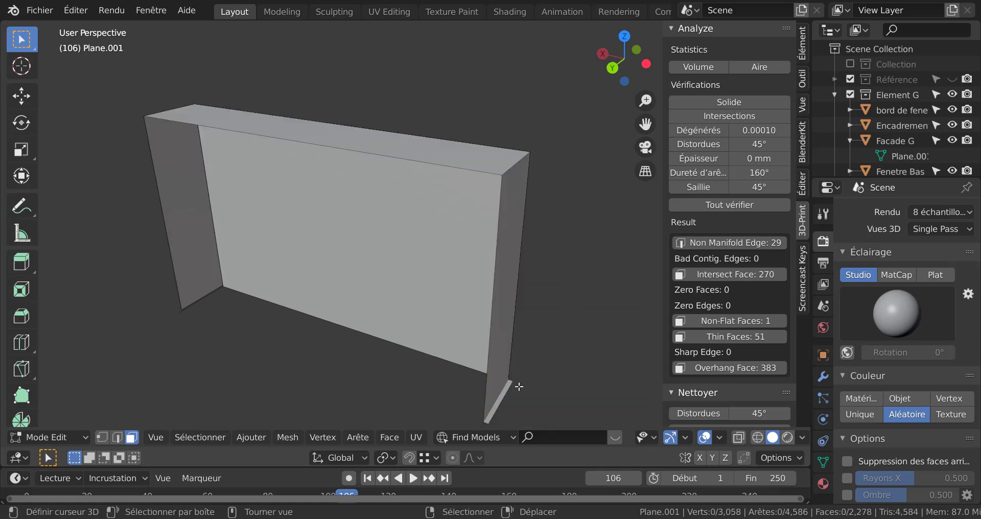
Test-move the small leftover face at the foot of the brick's end and delete it
left_click(509, 408)
key("g")
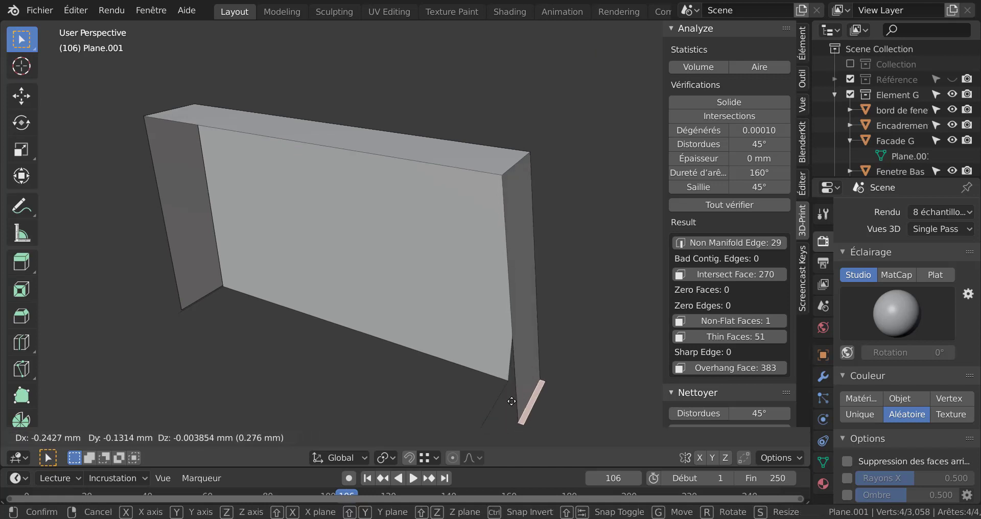
key("Escape")
key("x")
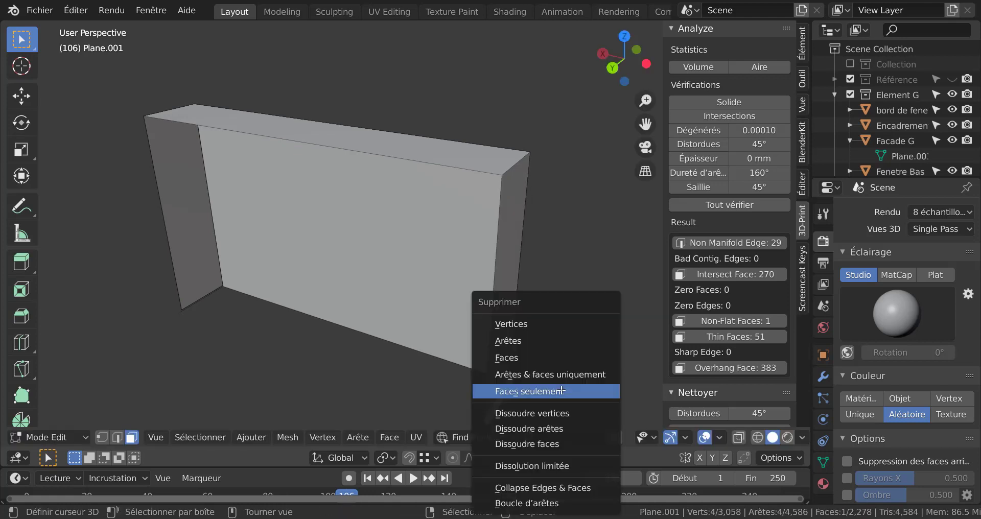
left_click(553, 363)
Delete the outermost of the overlapping faces at the opposite end of the brick
middle_click_drag(552, 365, 435, 339)
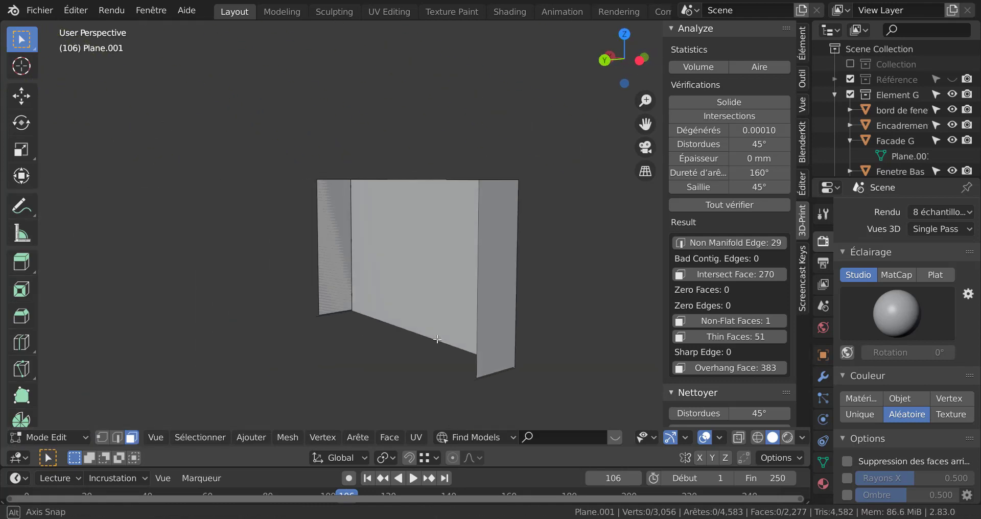
middle_click_drag(327, 316, 409, 316, "shift")
scroll(418, 269, "up", 3)
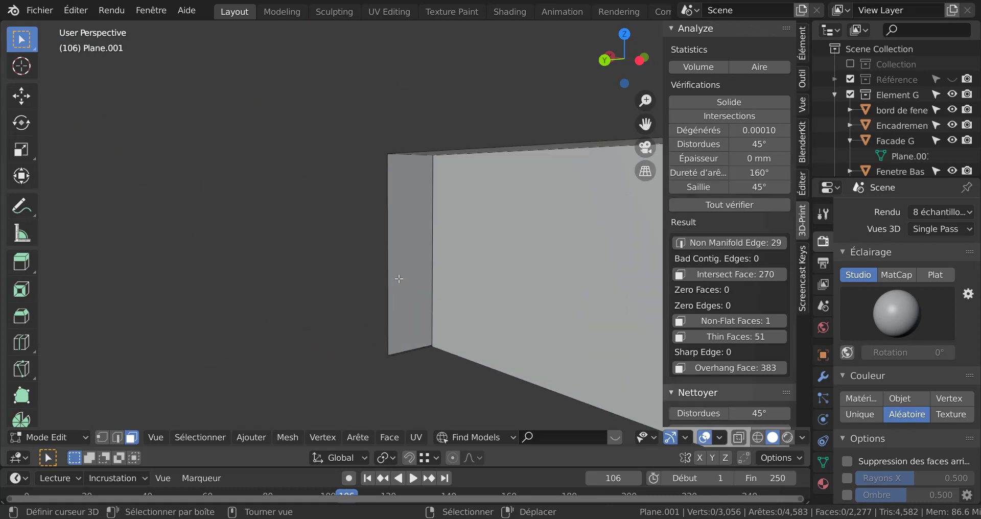
left_click(429, 283)
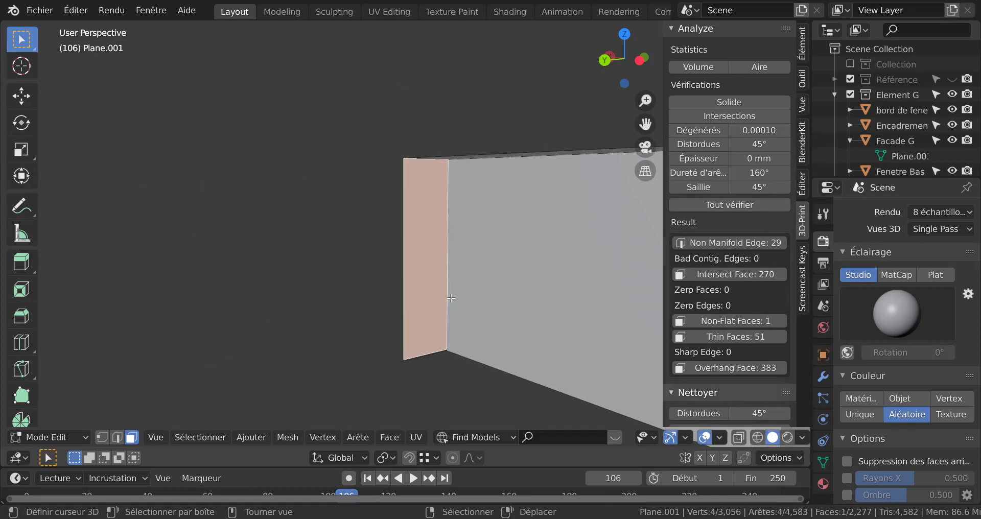
key("x")
left_click(424, 299)
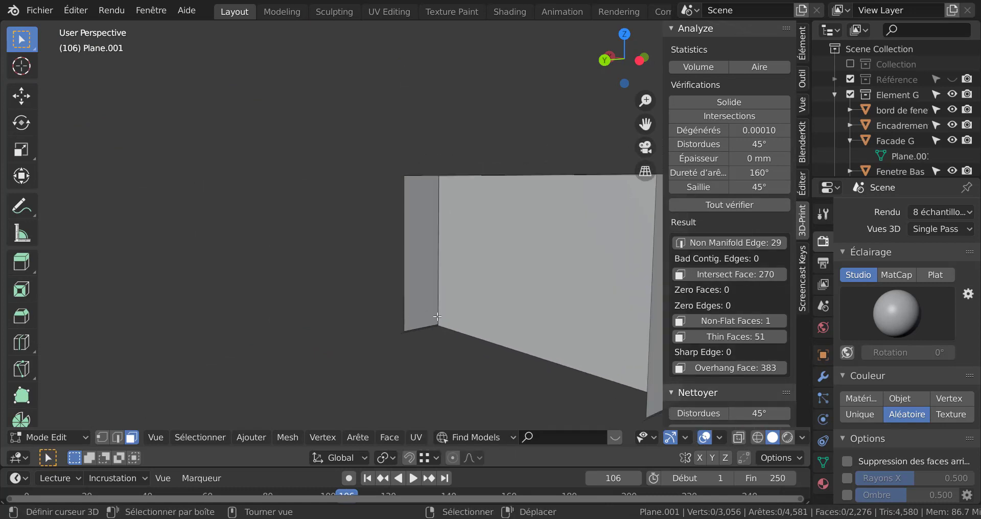
Test-move the faces at both ends of the brick to check for doubles and how they are connected
middle_click_drag(437, 317, 372, 307)
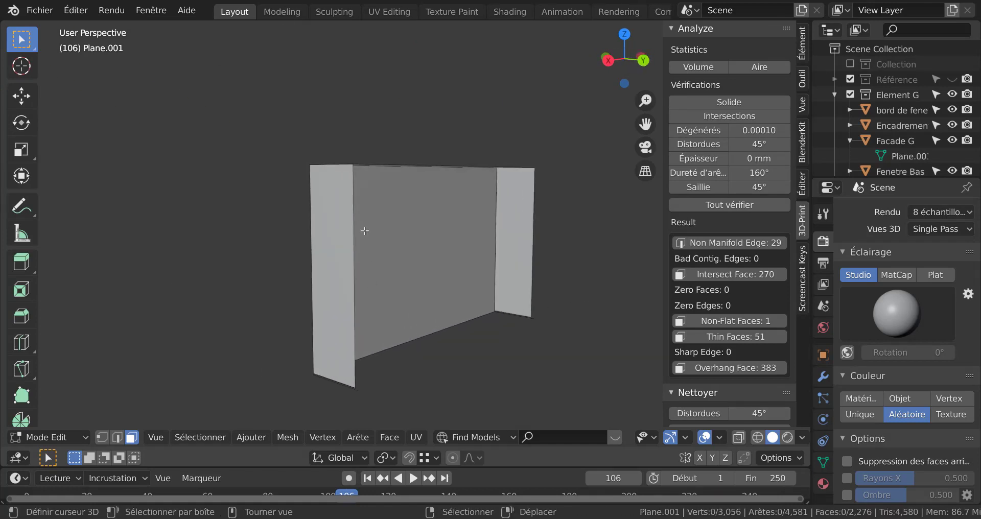
middle_click_drag(364, 231, 399, 372, "shift")
right_click(370, 323)
key("g")
right_click(323, 297)
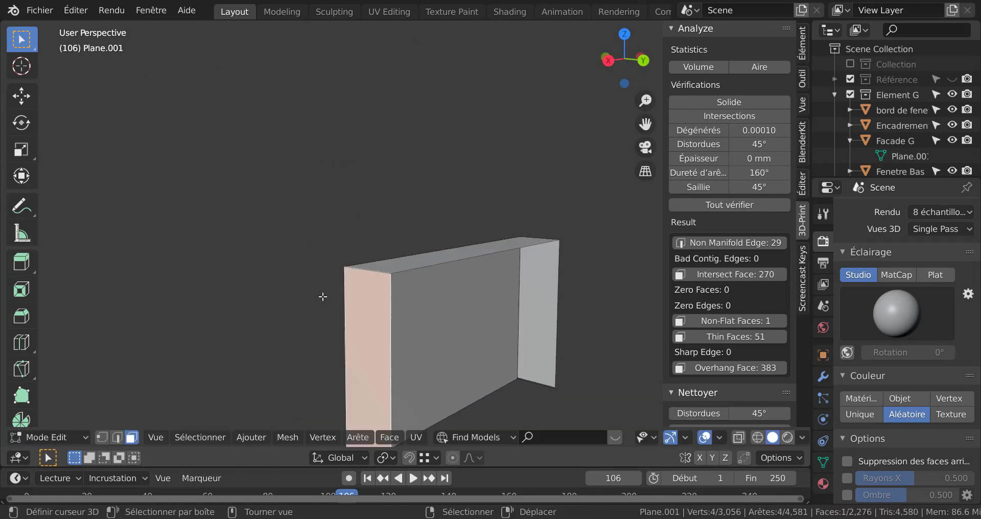
key("g")
left_click(608, 280)
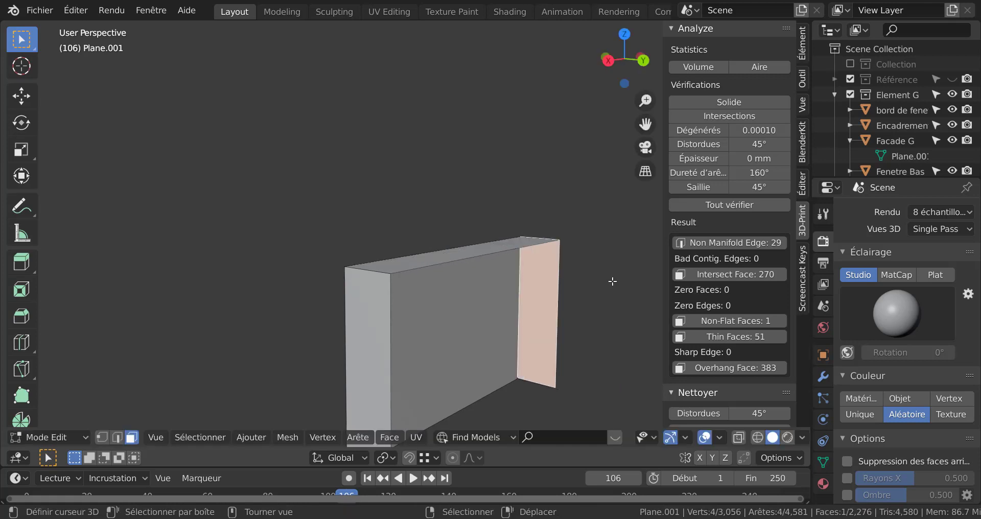
middle_click_drag(611, 280, 468, 295)
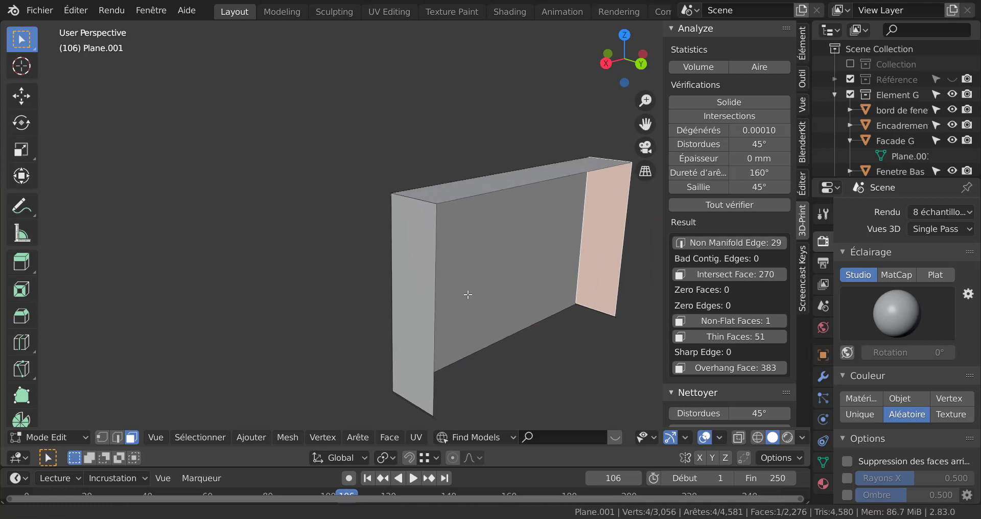
Pull the misconnected end face away from the brick and delete it
key("shift+d")
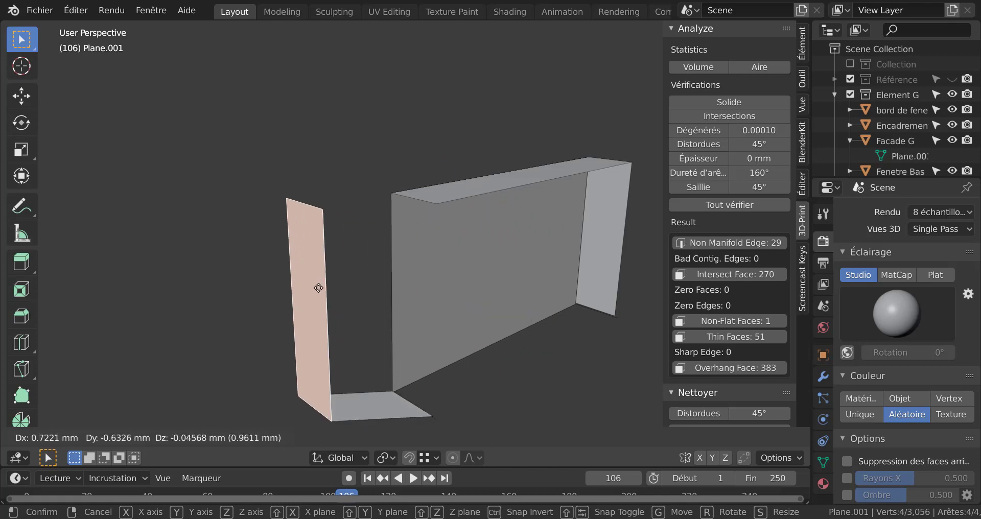
left_click(305, 280)
middle_click_drag(351, 316, 308, 290)
key("x")
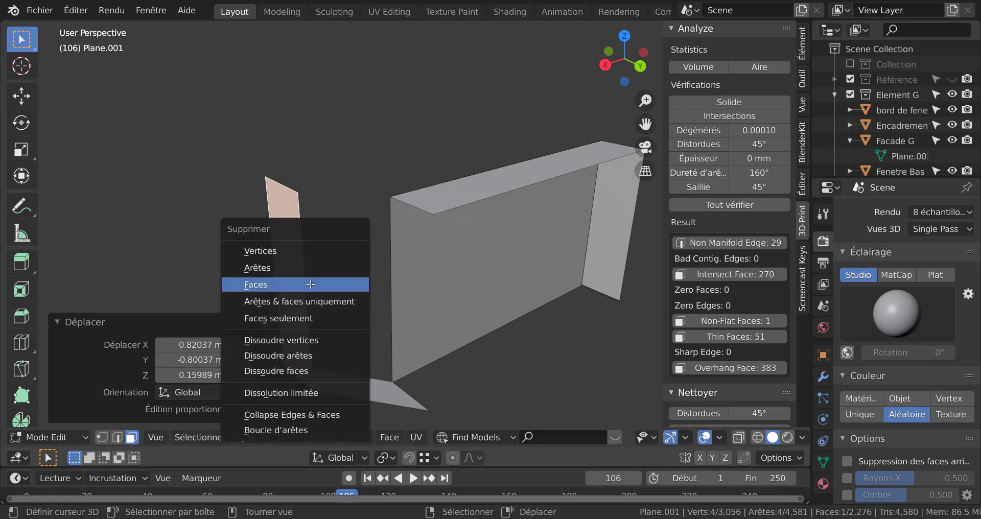
left_click(304, 286)
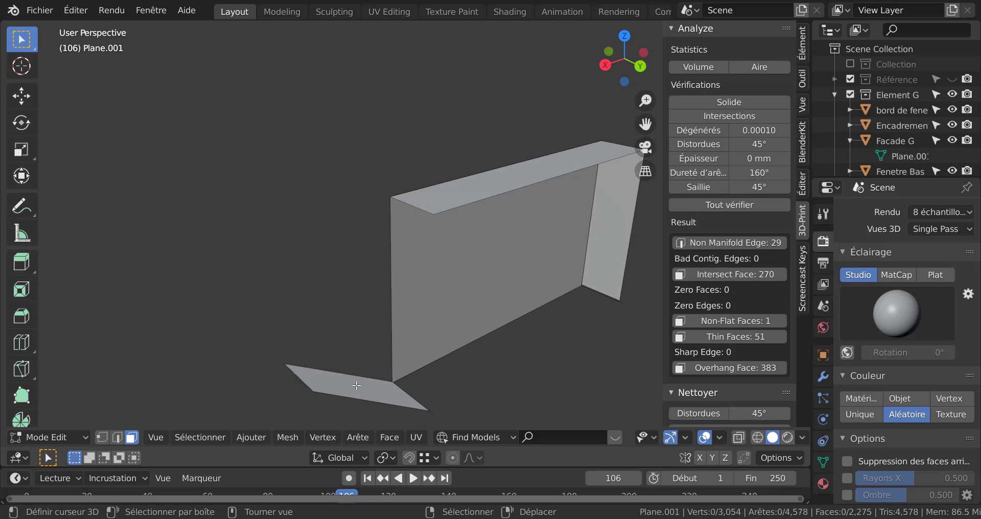
Delete the three free edges of the stray flap at the brick's lower corner, keeping the edge along the brick's end
middle_click_drag(357, 385, 356, 313, "shift")
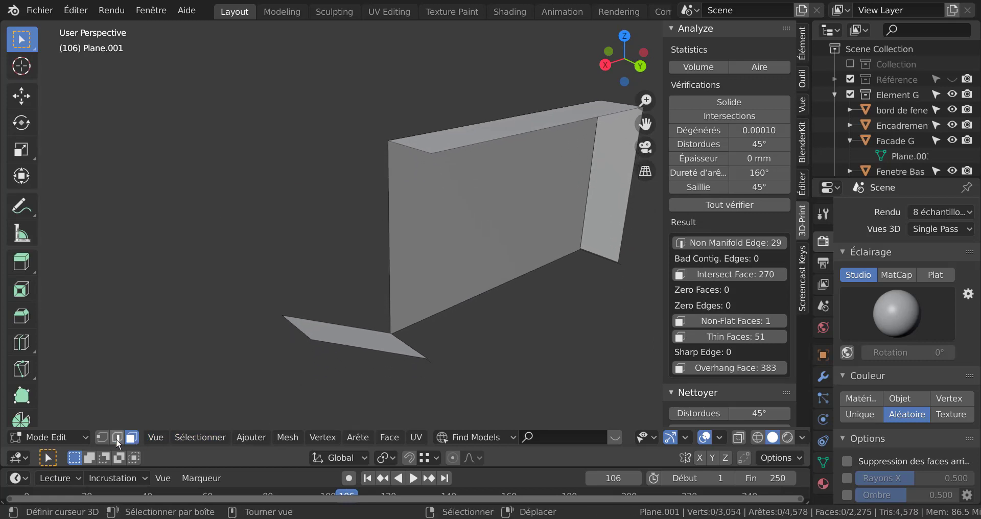
right_click(327, 324)
right_click(325, 346, "shift")
right_click(296, 339, "shift")
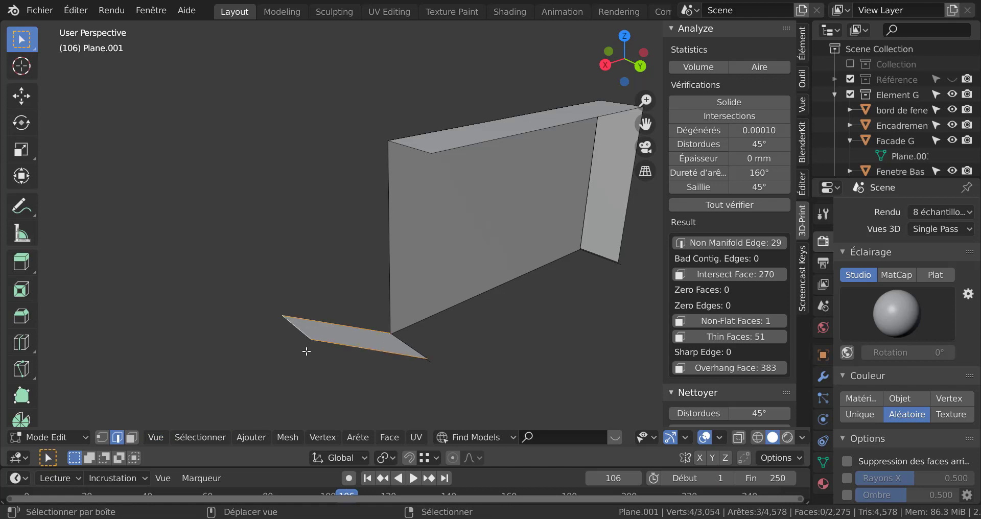
key("x")
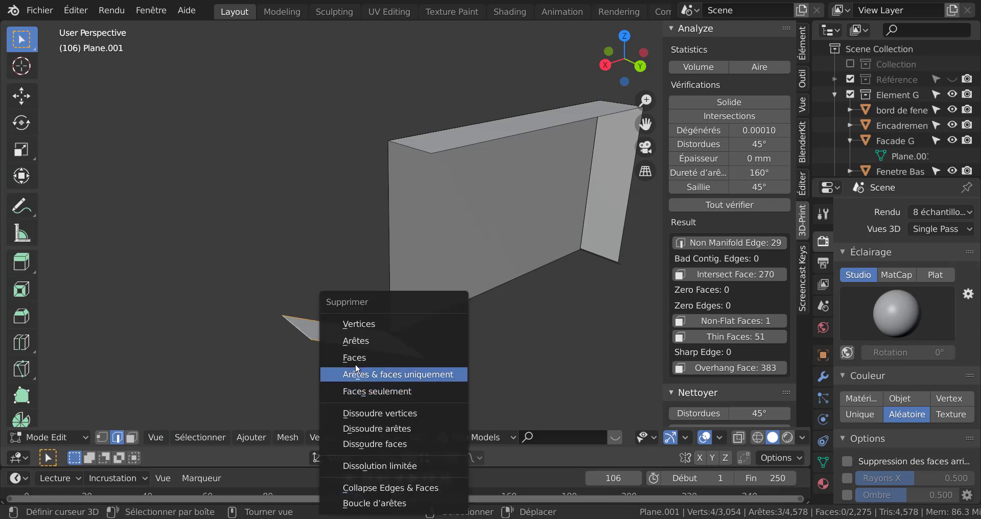
left_click(369, 339)
Fill the open end with a face between its bottom and top edges and test-move its vertical edge
right_click(428, 151, "shift")
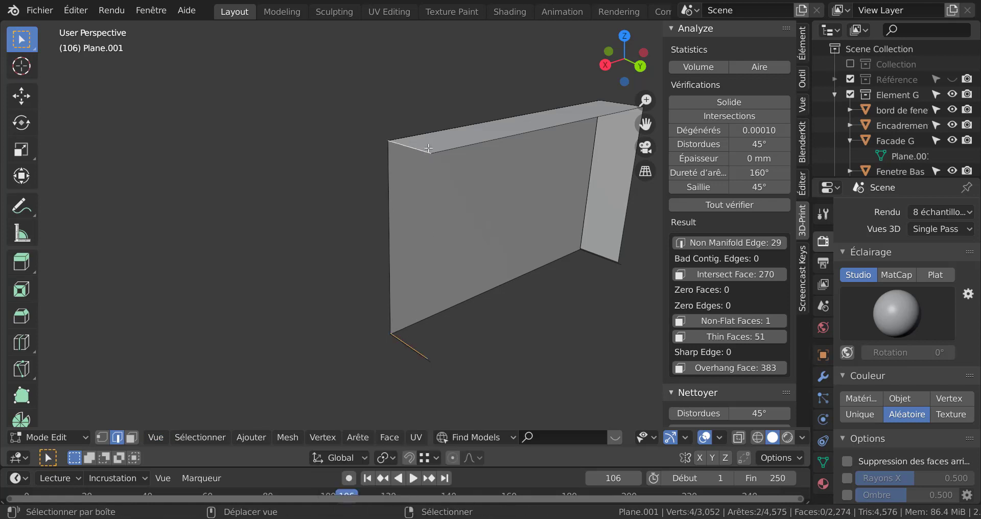
key("f")
middle_click_drag(516, 323, 428, 319)
right_click(389, 280)
key("g")
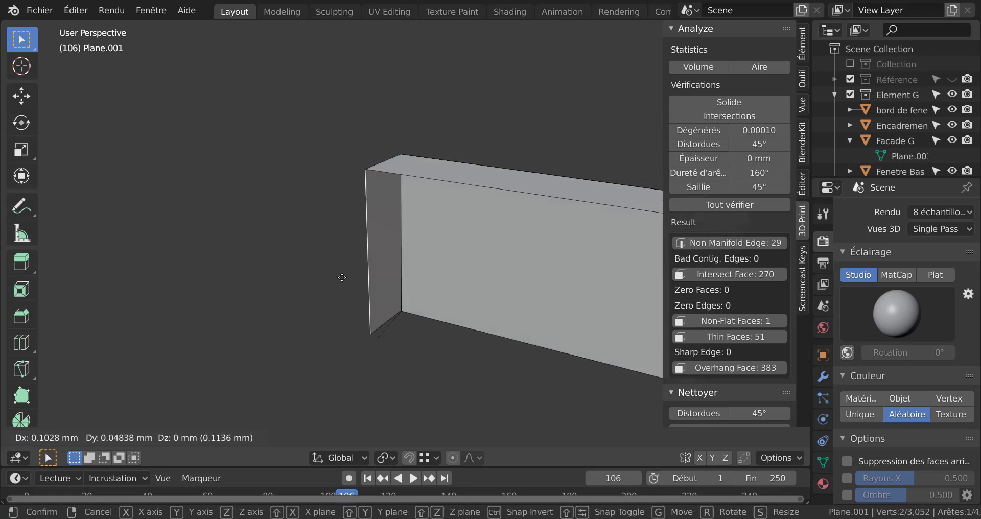
right_click(368, 292)
Delete the loose edge lying along the bottom of the rebuilt end face
scroll(405, 319, "down", 2)
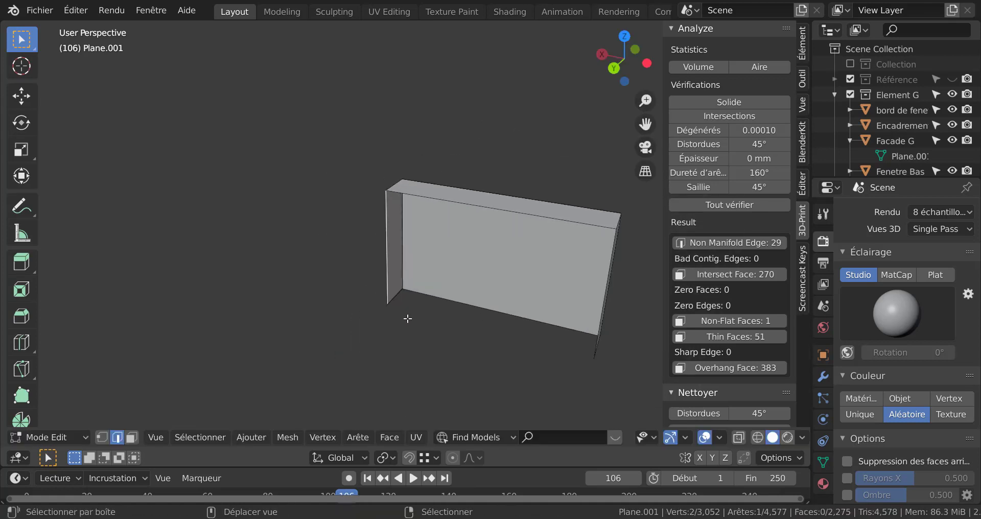
middle_click_drag(407, 318, 451, 277, "shift")
scroll(475, 291, "up", 5)
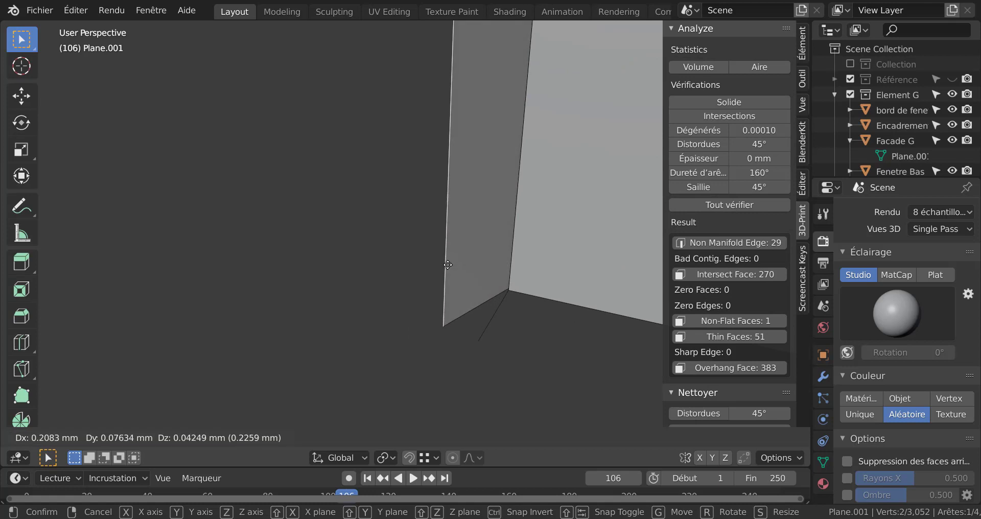
right_click(456, 277)
right_click(487, 341)
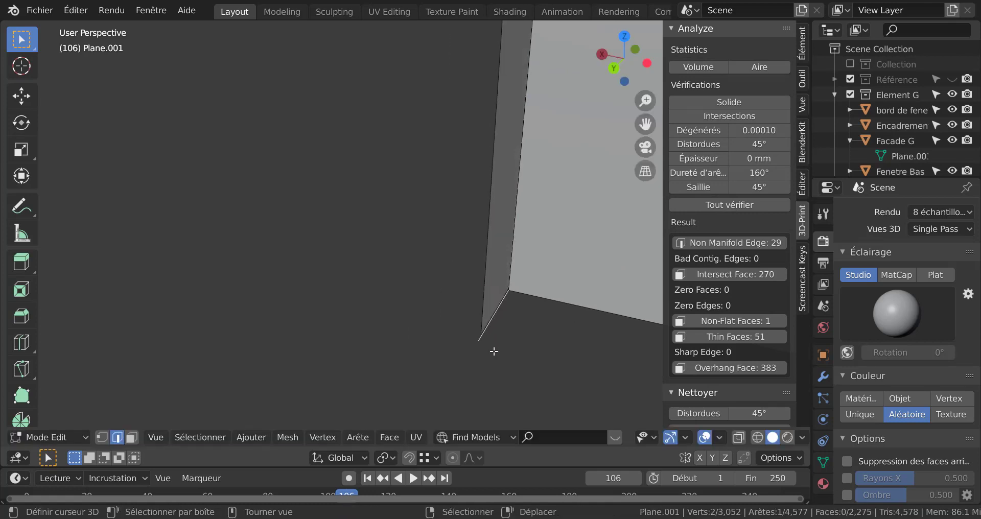
key("x")
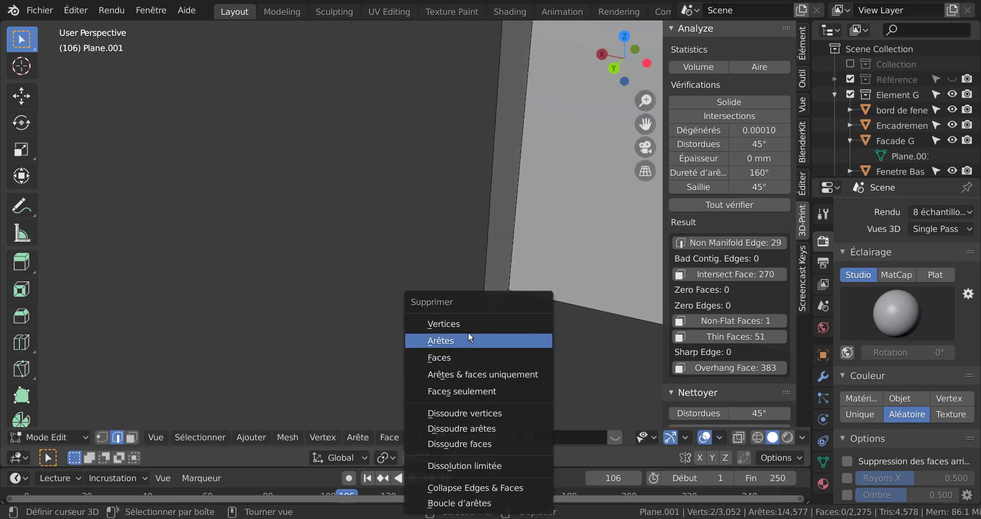
left_click(468, 340)
Test-move the vertical edges at both ends of the brick to check that the faces are joined
middle_click_drag(495, 284, 448, 312)
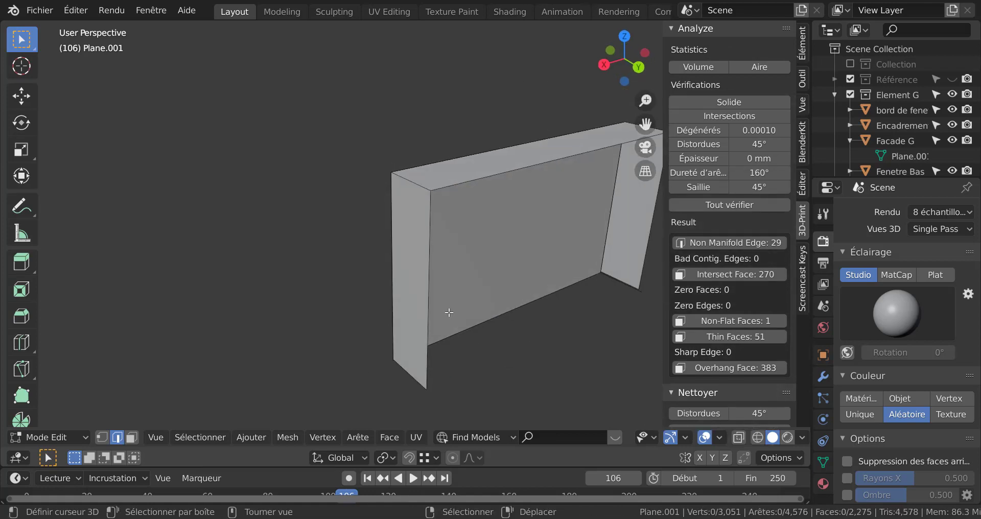
right_click(429, 279)
key("g")
right_click(360, 291)
middle_click_drag(533, 329, 460, 329, "shift")
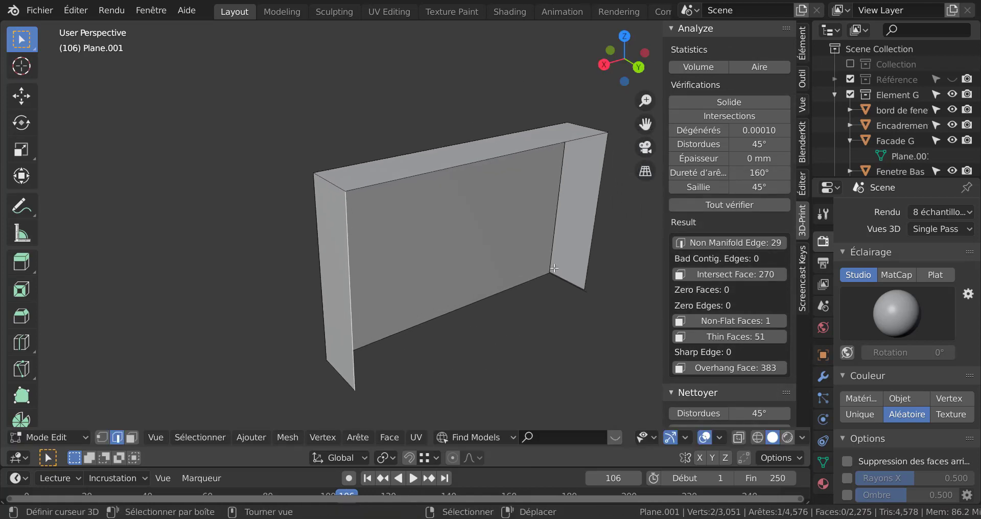
key("g")
right_click(531, 299)
middle_click_drag(532, 300, 469, 299)
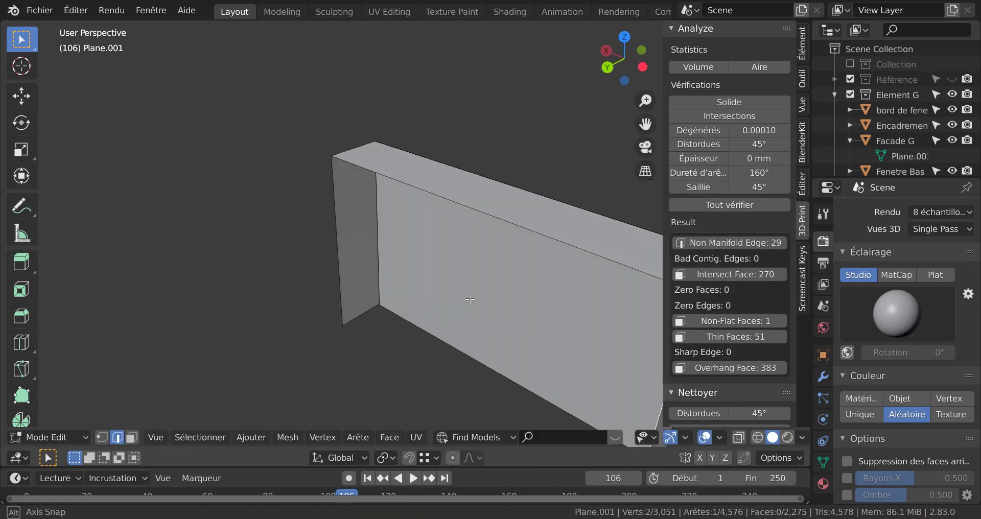
scroll(511, 314, "down", 3)
key("e")
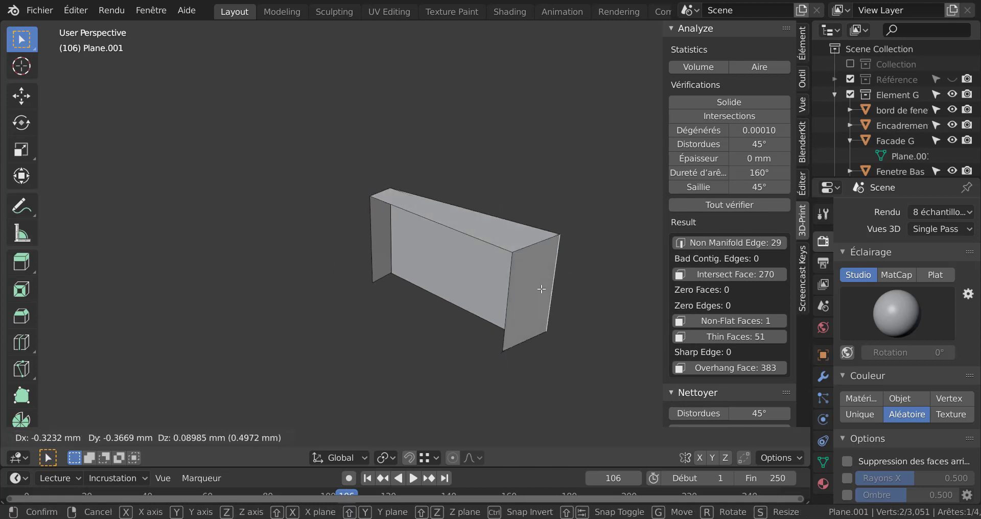
right_click(539, 290)
Select the bottom edges of both end faces and fill the brick's underside with a face between them
scroll(452, 346, "up", 3)
middle_click_drag(454, 341, 580, 322)
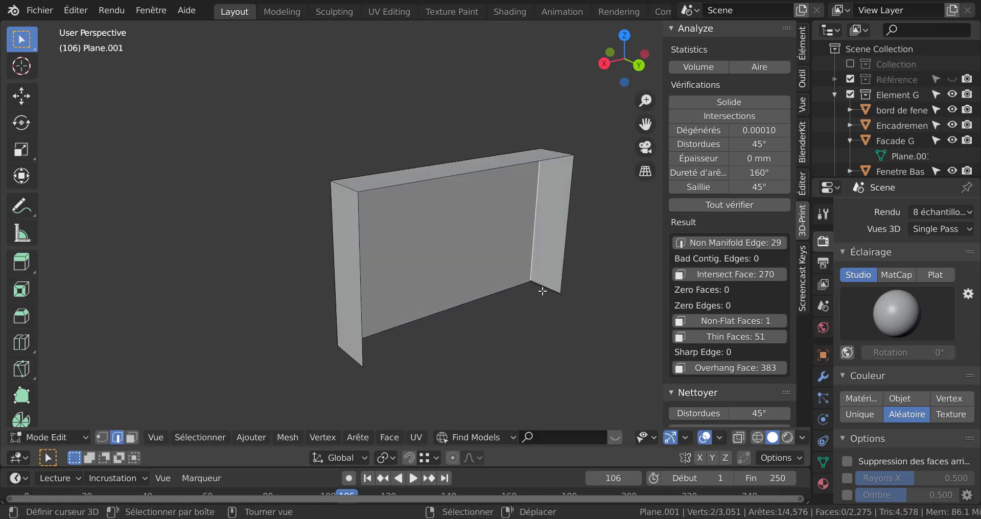
middle_click_drag(449, 374, 376, 366)
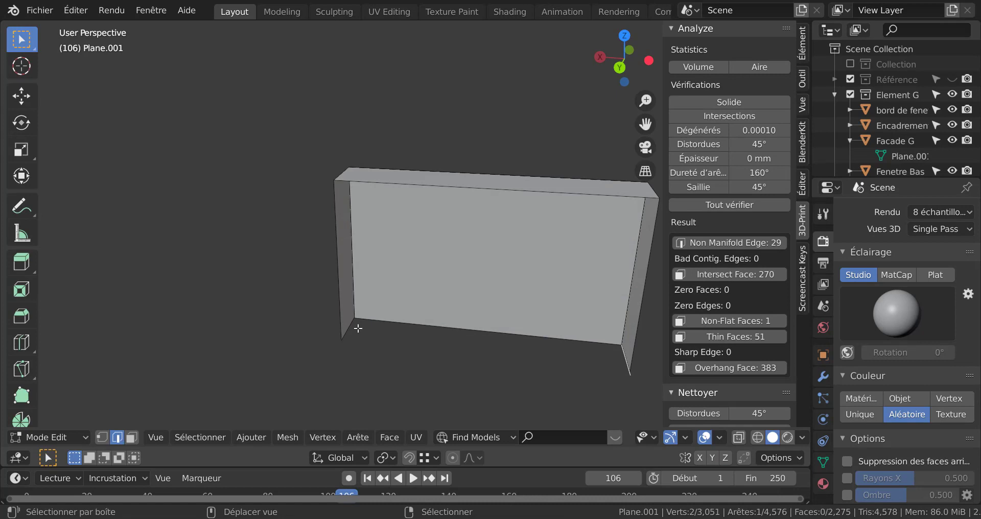
key("f")
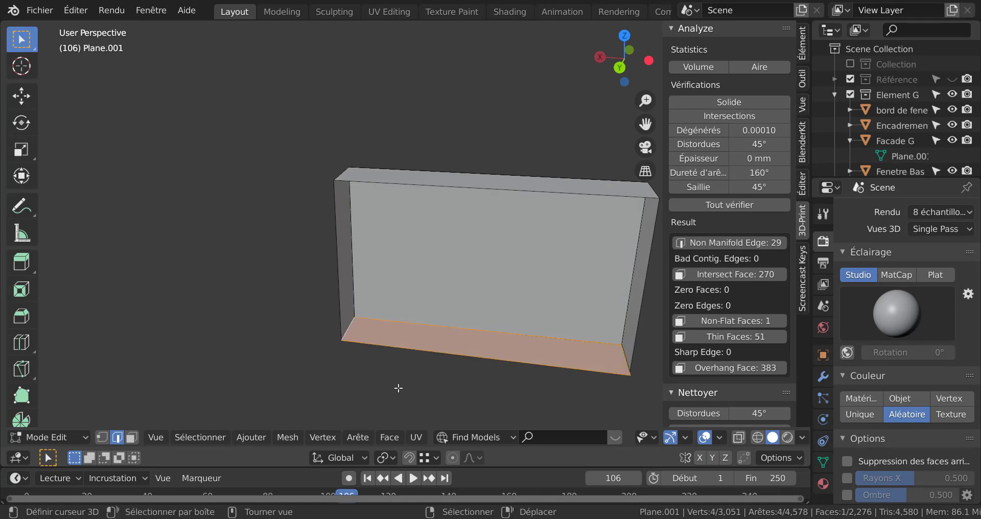
Test-move edges around the closed brick to check that its faces are connected
scroll(406, 376, "down", 2)
middle_click_drag(407, 374, 396, 266)
right_click(535, 227)
key("g")
right_click(611, 226)
right_click(396, 303)
key("g")
right_click(514, 286)
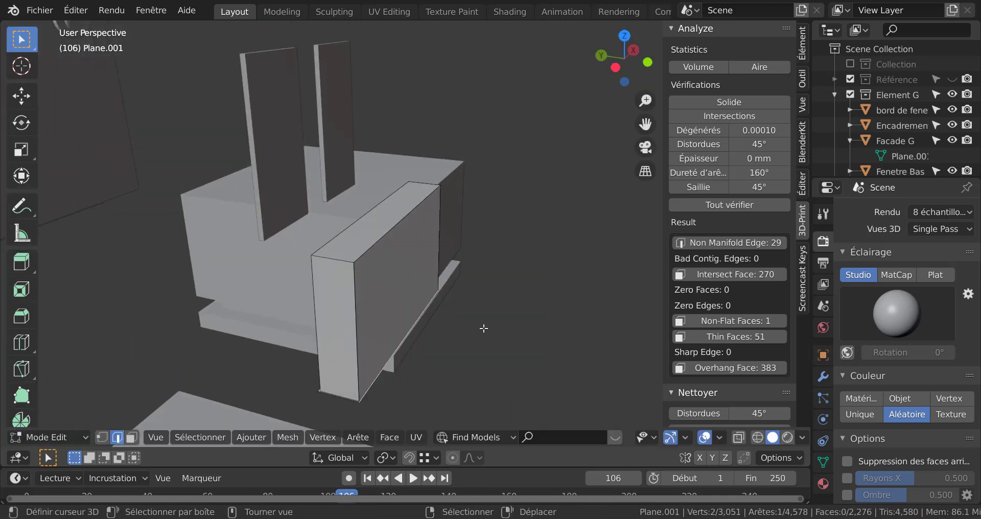
Select the brick's large face and delete it, leaving only the surrounding frame of faces
middle_click_drag(488, 306, 507, 272)
middle_click_drag(494, 290, 446, 274, "shift")
scroll(488, 254, "up", 2)
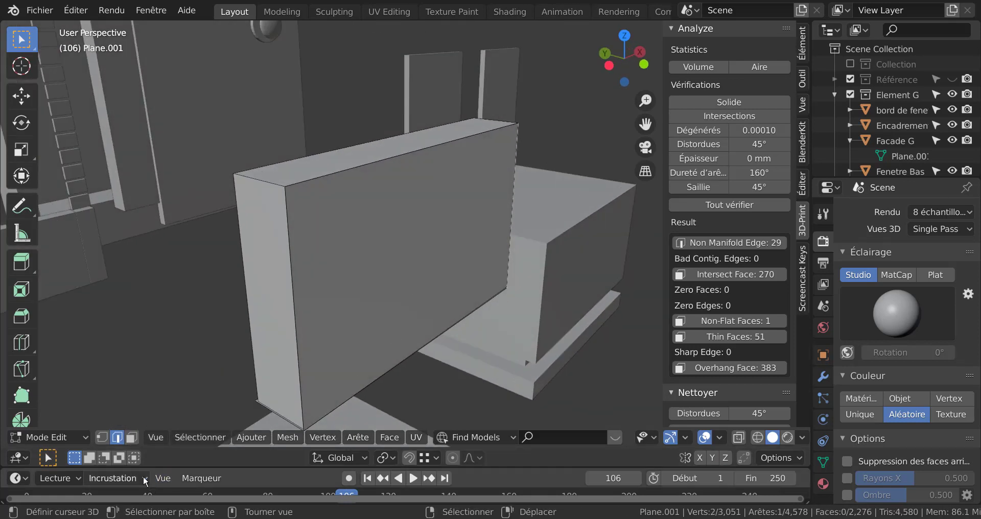
left_click(132, 438)
left_click(404, 267)
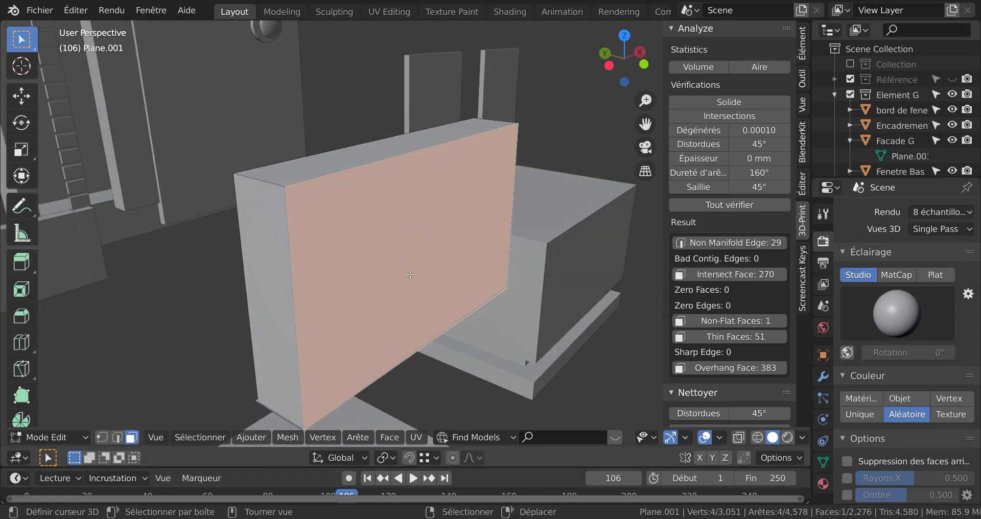
key("x")
left_click(406, 293)
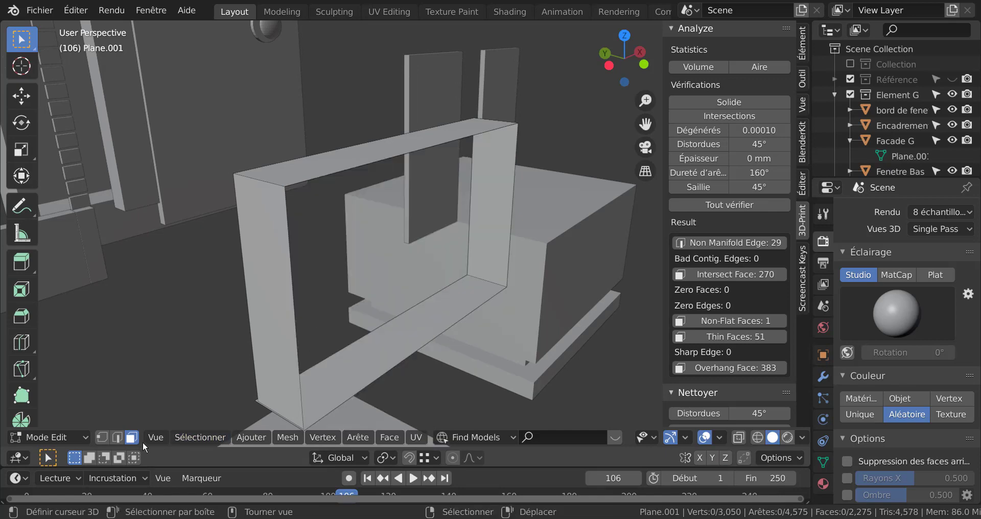
Test-move a vertical edge of the open brick frame to check whether its adjoining faces are connected
left_click(117, 437)
left_click(375, 170)
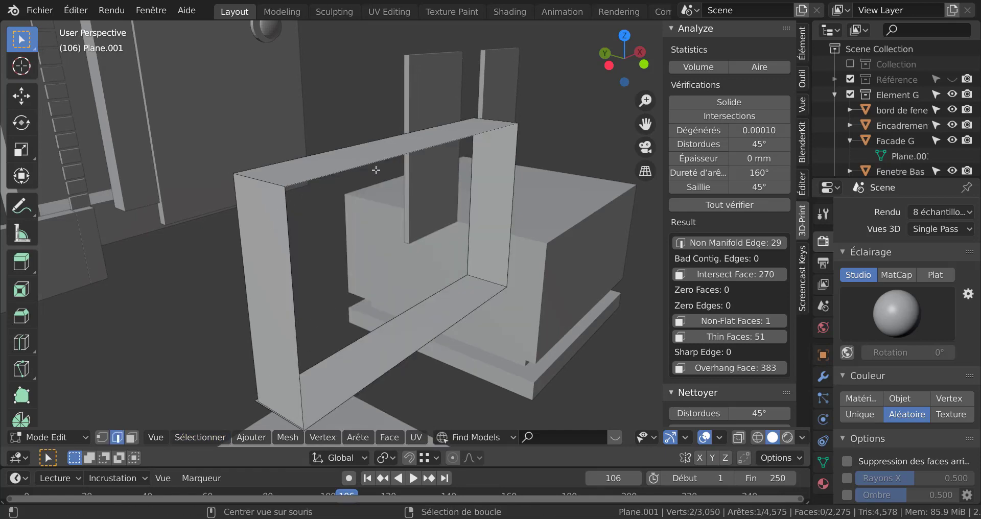
middle_click_drag(462, 186, 494, 253)
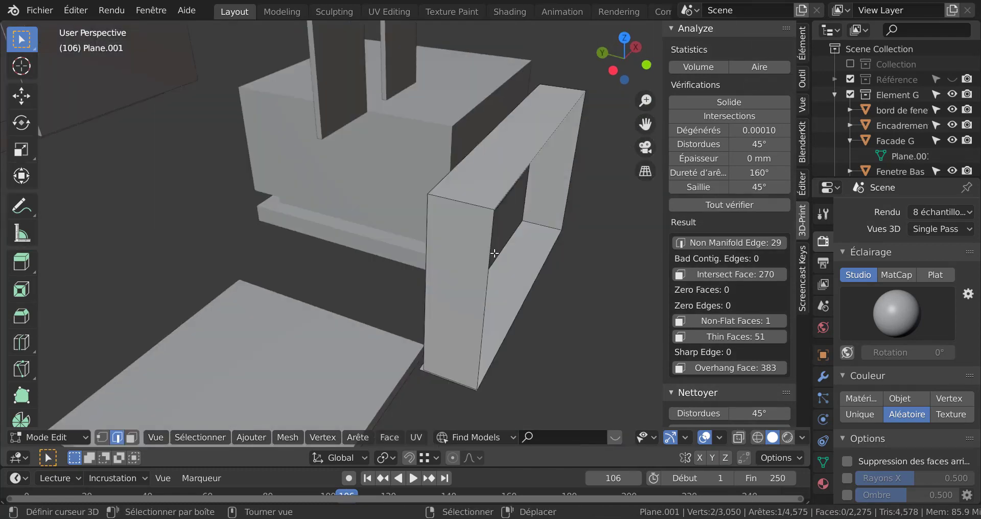
right_click(495, 231)
key("g")
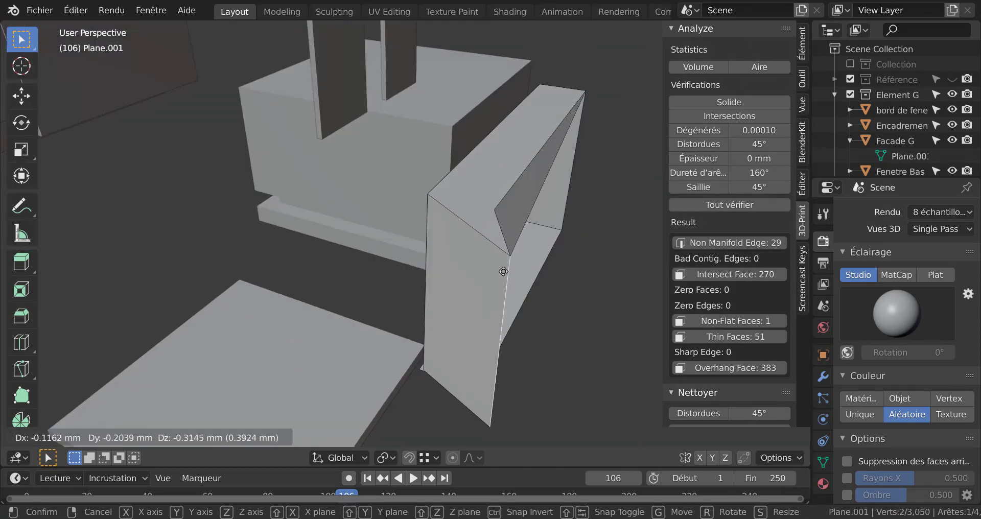
right_click(502, 272)
middle_click_drag(519, 267, 453, 266)
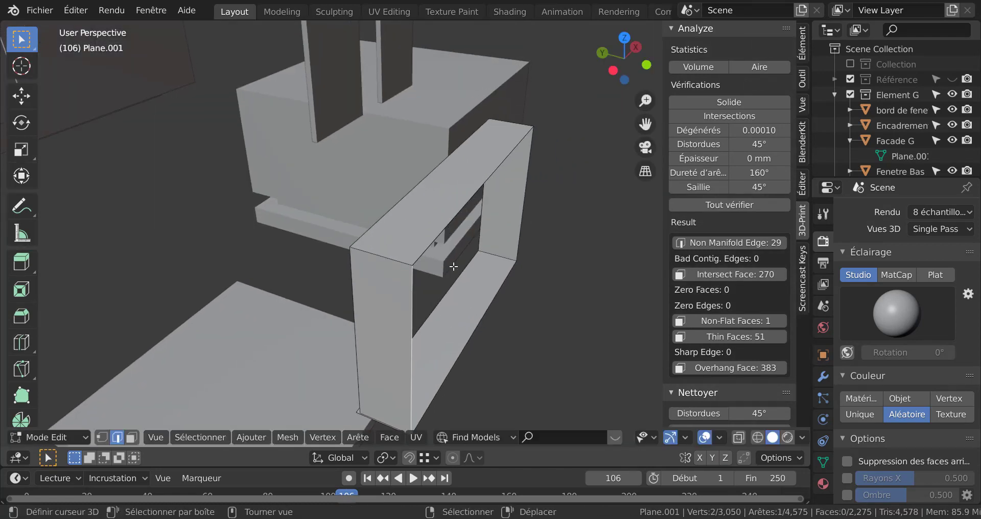
scroll(460, 206, "up", 2)
key("g")
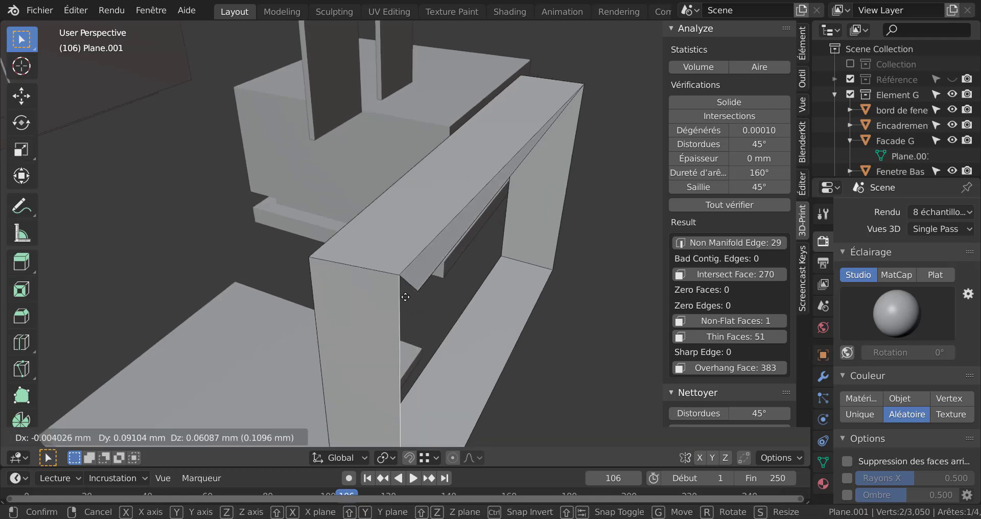
right_click(514, 272)
Delete the frame's top surface by removing its long edge, and remove the loose edge left between the two end faces
middle_click_drag(514, 271, 469, 132)
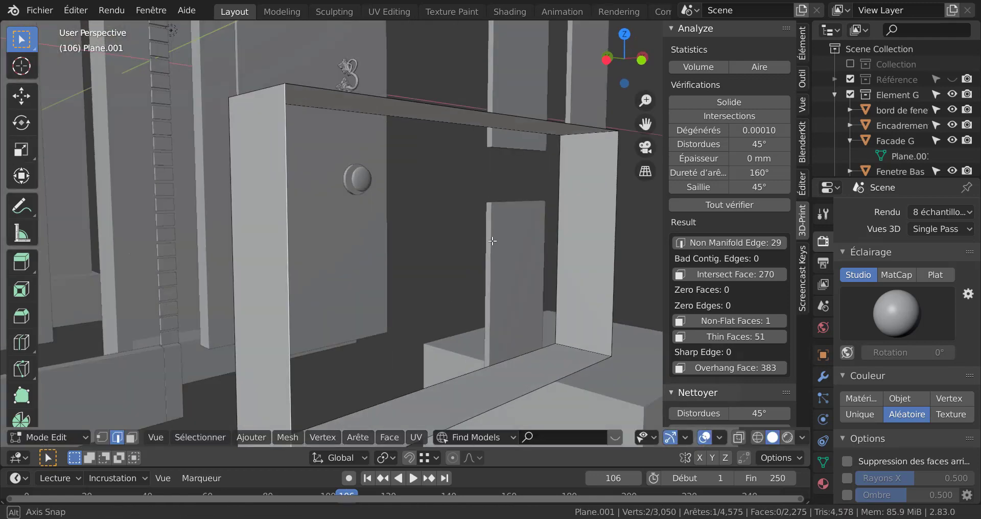
left_click(471, 114)
key("x")
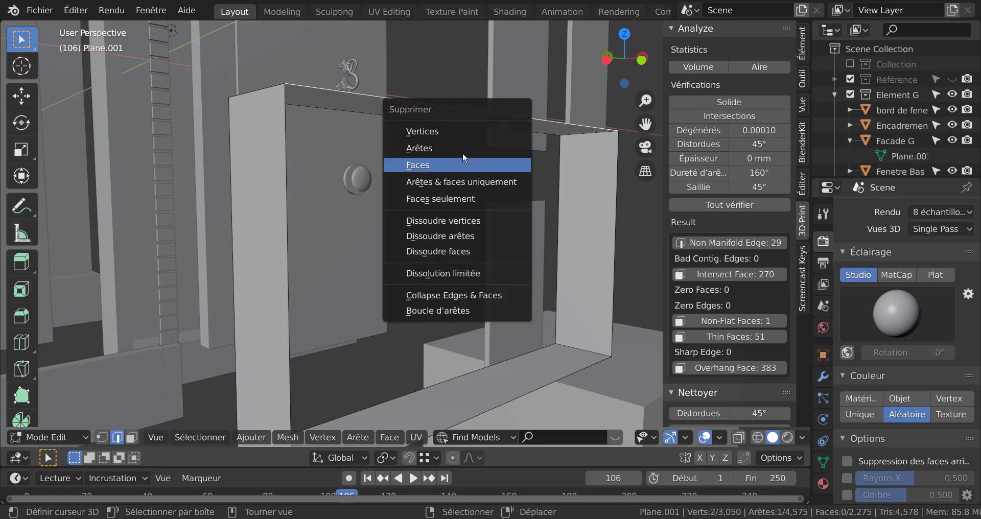
left_click(460, 146)
middle_click_drag(499, 179, 502, 217)
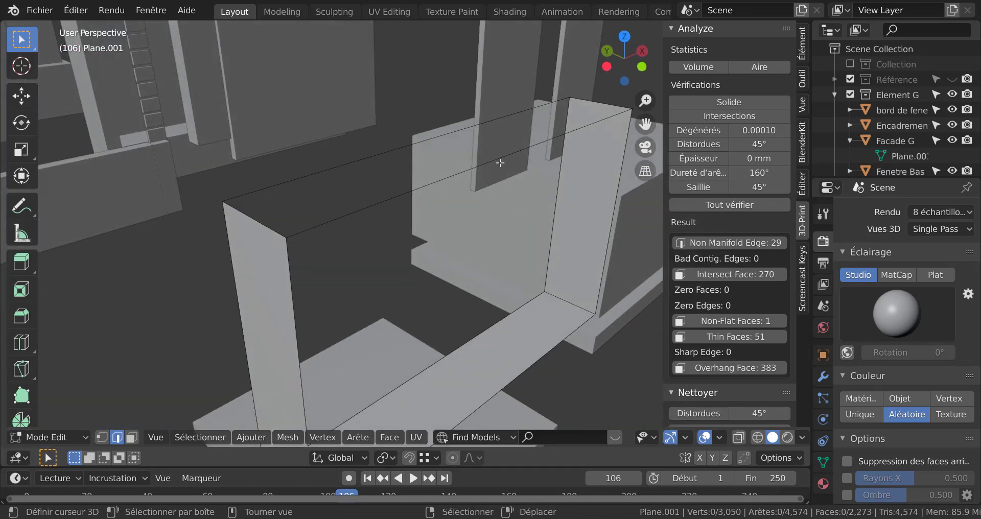
right_click_drag(503, 157, 533, 194)
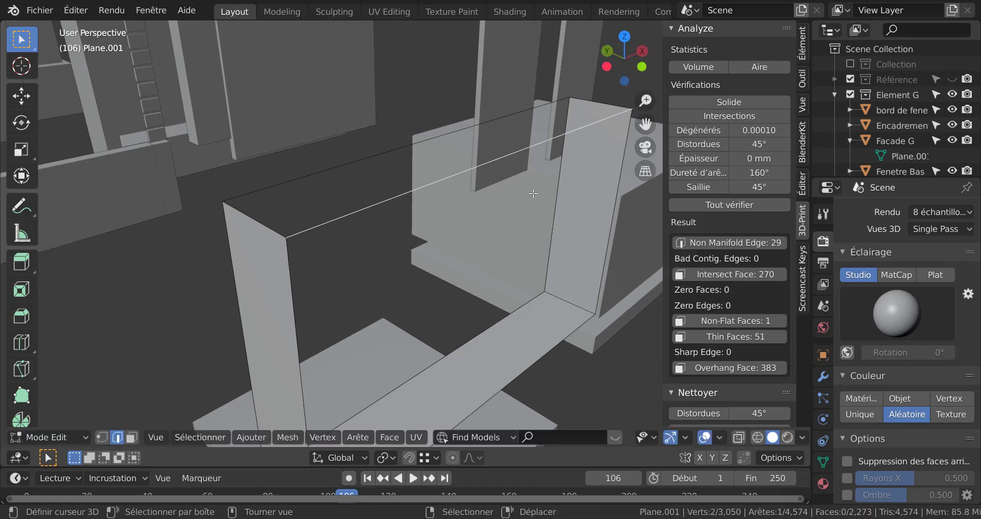
key("x")
left_click(482, 210)
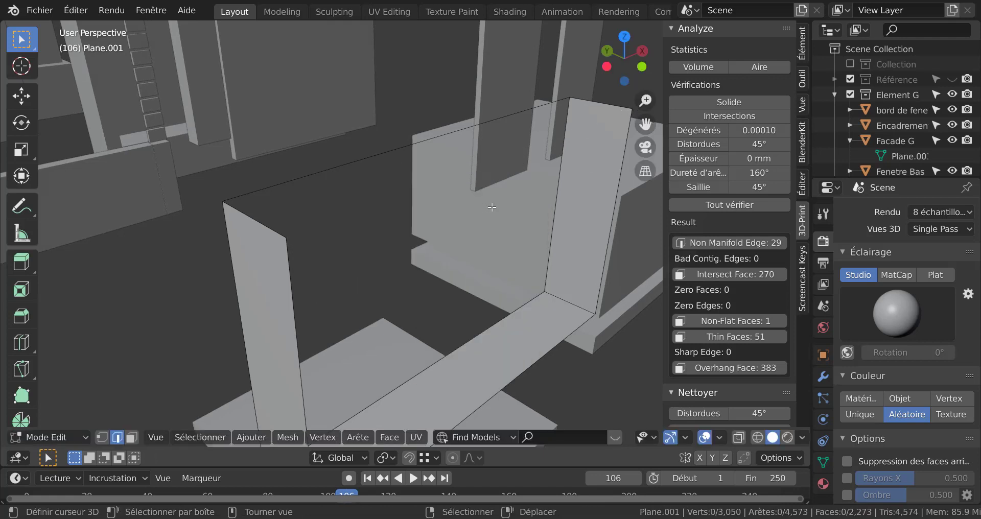
Fill a new top face between the two end faces and close the open large side with another face
left_click(271, 230, "shift")
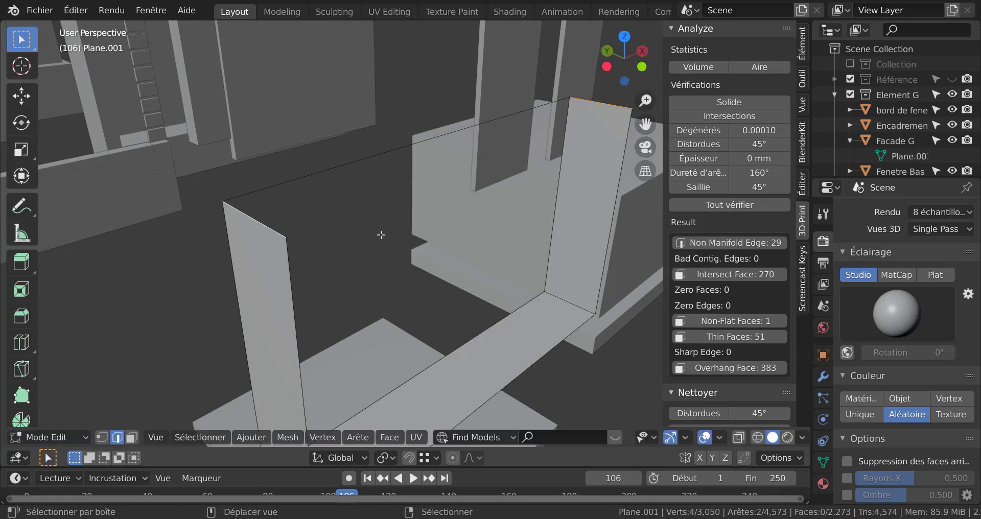
key("f")
left_click(405, 197)
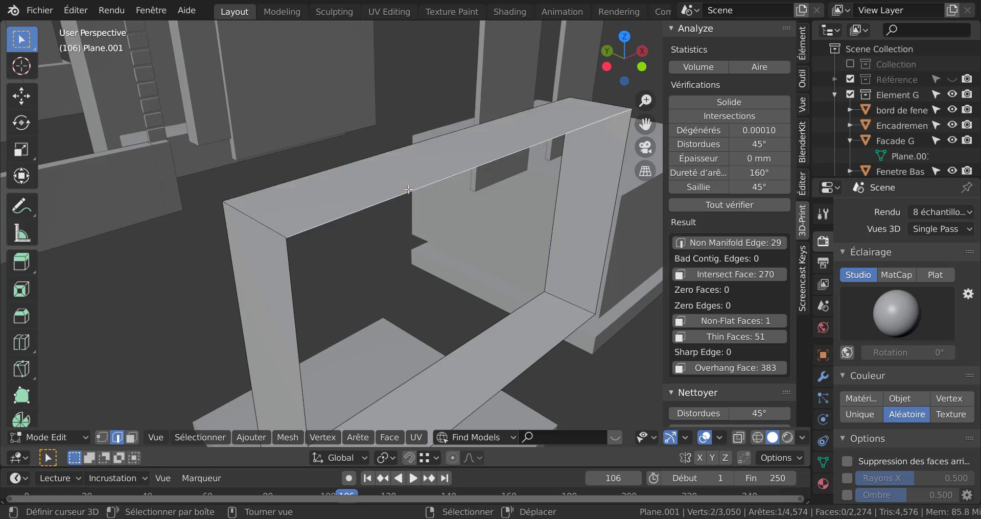
left_click(517, 379, "shift")
key("f")
Test-move vertical edges at the brick's ends to check that the new faces are joined
middle_click_drag(516, 346, 450, 267)
left_click(497, 250)
key("g")
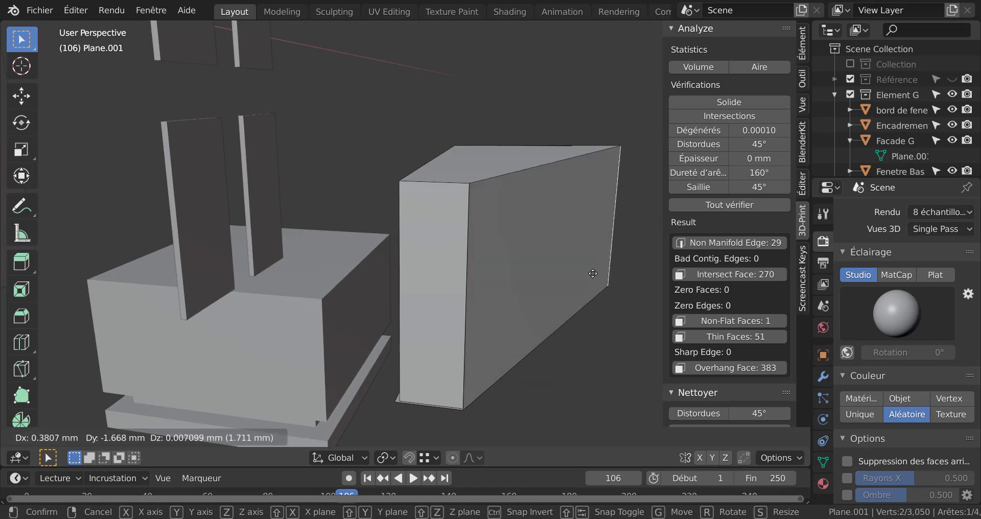
key("Escape")
mouse_move(404, 316)
right_mouse_down()
mouse_move(478, 389)
mouse_move(414, 329)
right_mouse_up()
key("Escape")
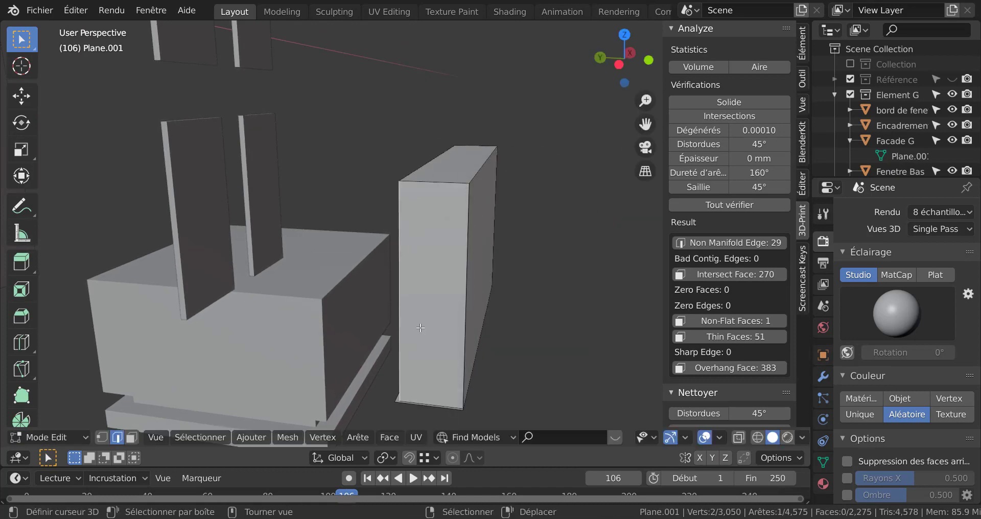
Select the upper and lower long edges of the opposite open side and fill a face between them
middle_click_drag(414, 329, 493, 367)
right_click(451, 165)
right_click(436, 326, "shift")
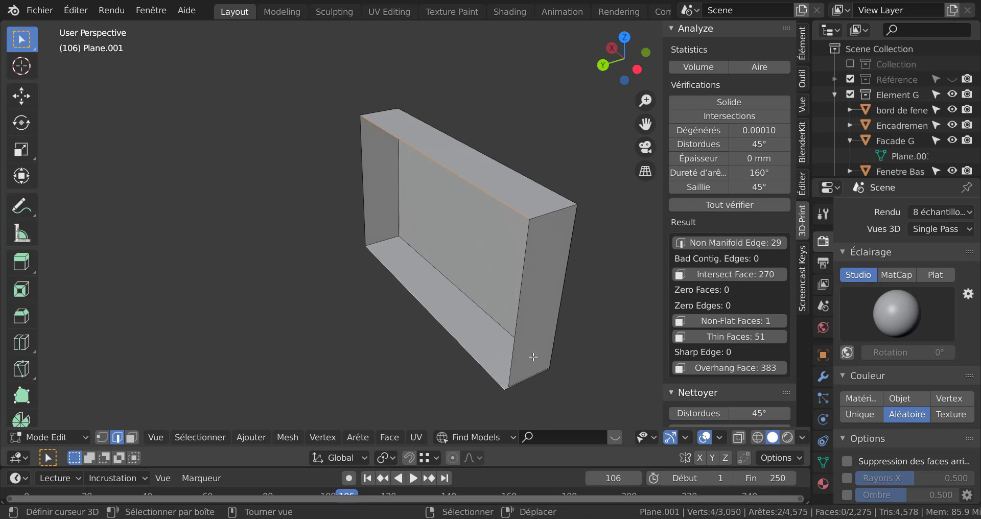
key("f")
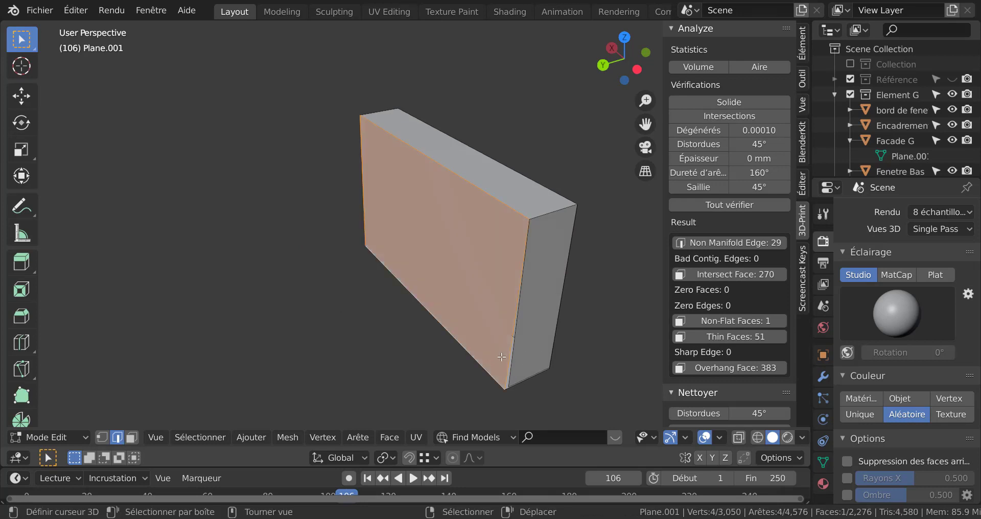
Test-move the vertical edge beside the new large face and inspect how the corner is joined underneath
right_click(479, 295)
key("g")
right_click(415, 287)
middle_click_drag(524, 368, 452, 292)
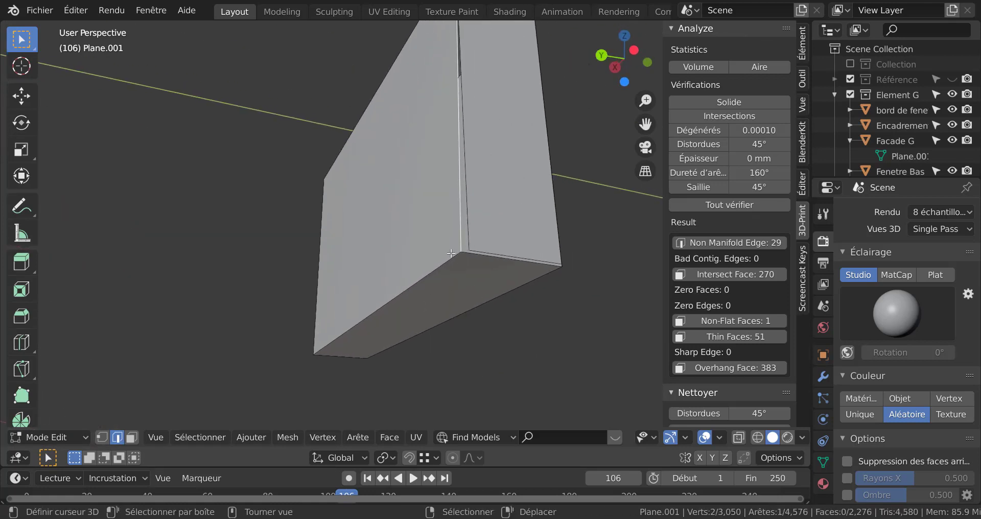
Try to merge the neighbouring vertices at the brick's lower corner with Au centre, and undo the merge
left_click(107, 435)
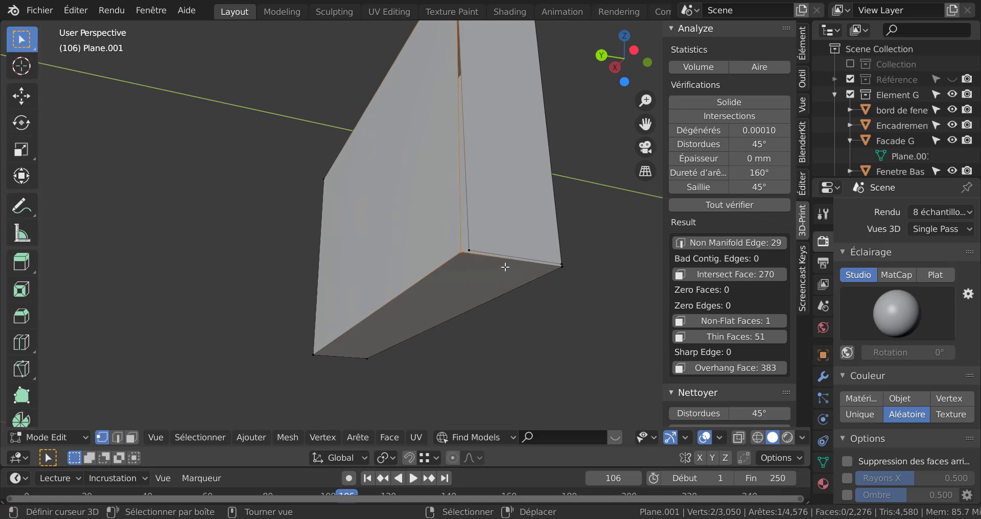
left_click(469, 251, "shift")
key("m")
key("m")
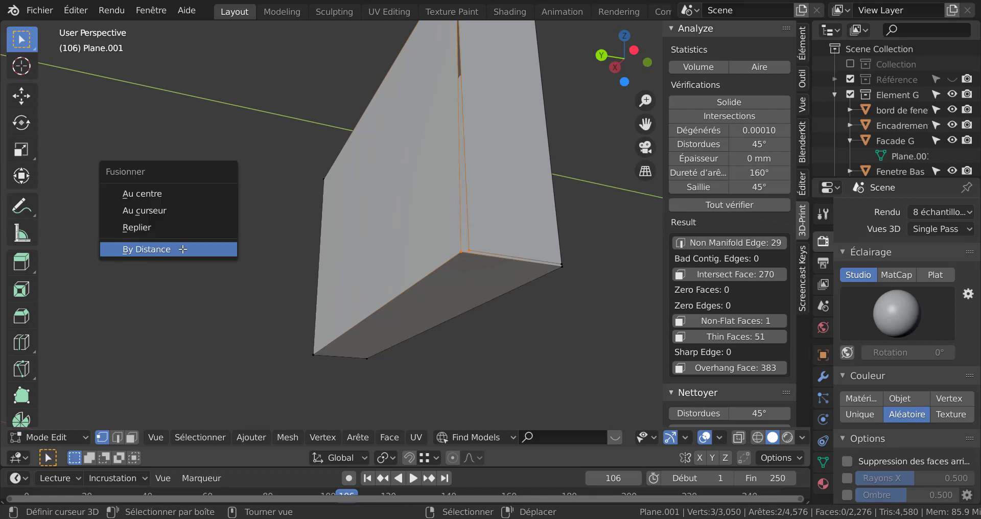
left_click(145, 198)
key("ctrl+z")
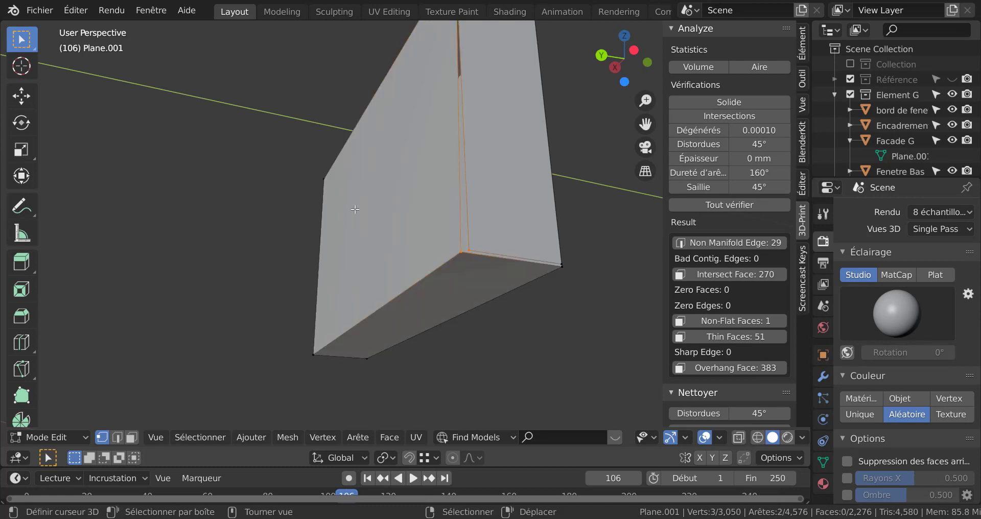
Examine the brick's end face and lower corner from several angles for separated vertices
middle_click_drag(230, 191, 470, 199)
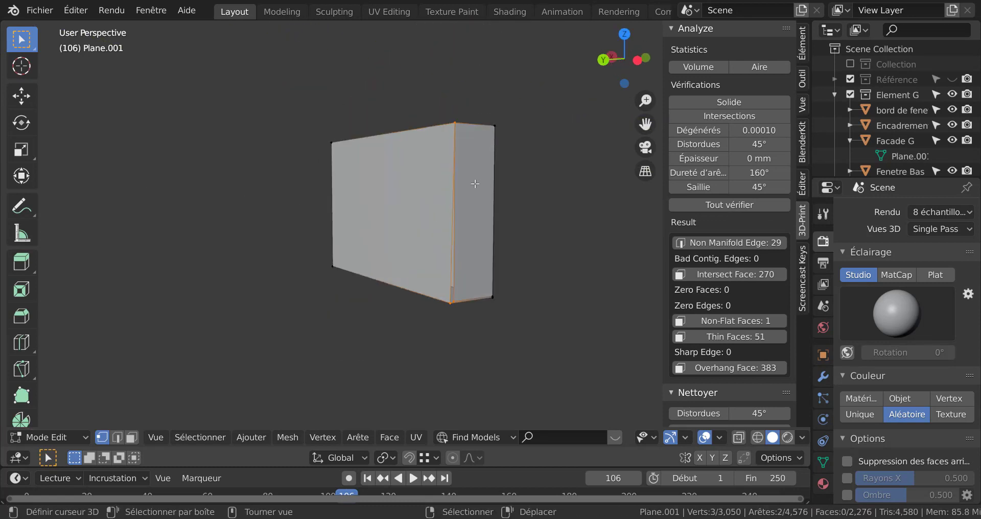
key("c")
key("Escape")
middle_click_drag(564, 256, 512, 223)
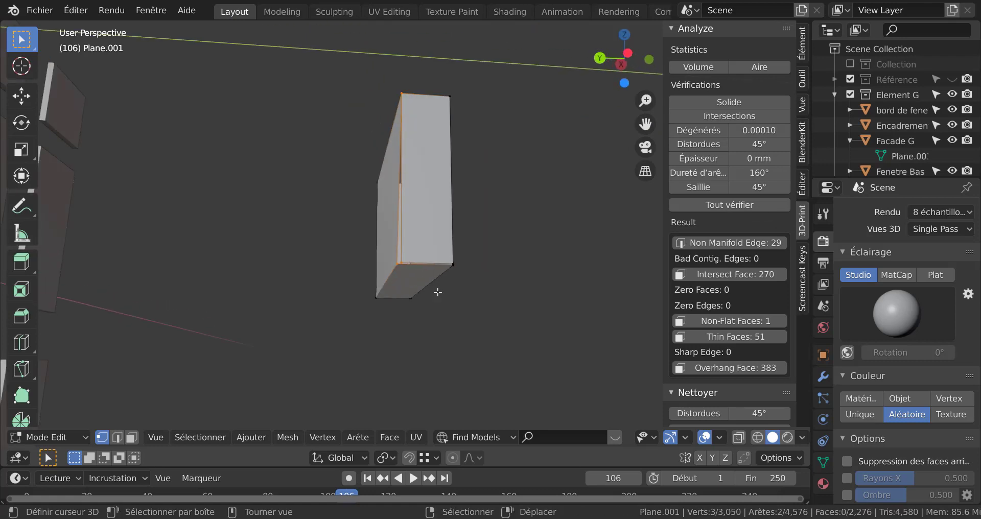
scroll(438, 291, "up", 1)
mouse_move(401, 276)
middle_mouse_down()
mouse_move(501, 331)
mouse_move(464, 332)
mouse_move(418, 300)
mouse_move(392, 261)
mouse_move(392, 271)
middle_mouse_up()
left_click(495, 303)
scroll(391, 272, "up", 3)
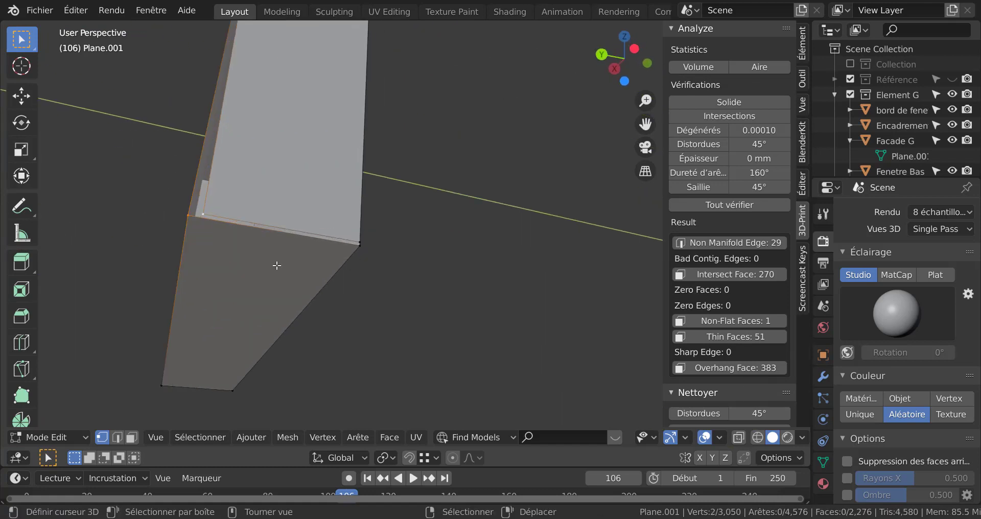
Select the brick's underside face and delete it
left_click(191, 439)
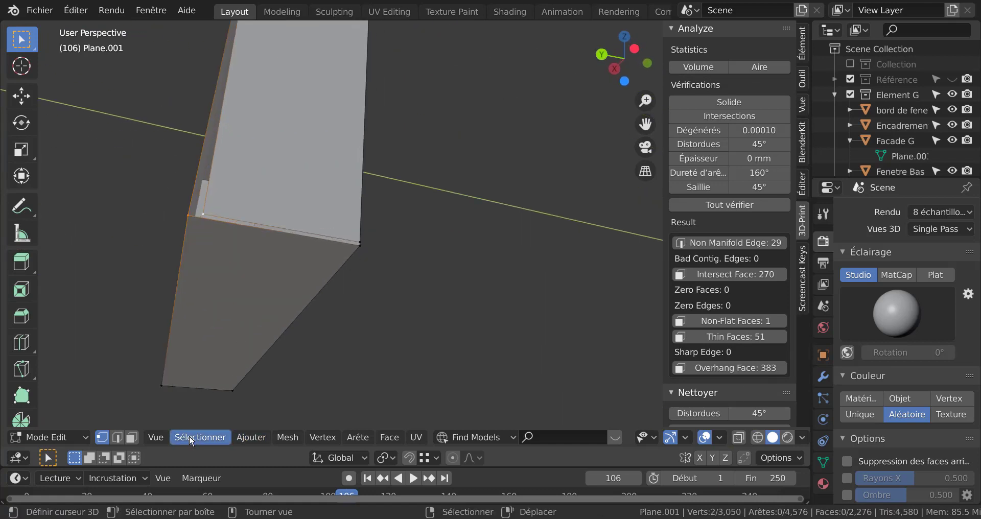
left_click(132, 437)
left_click(226, 292)
key("x")
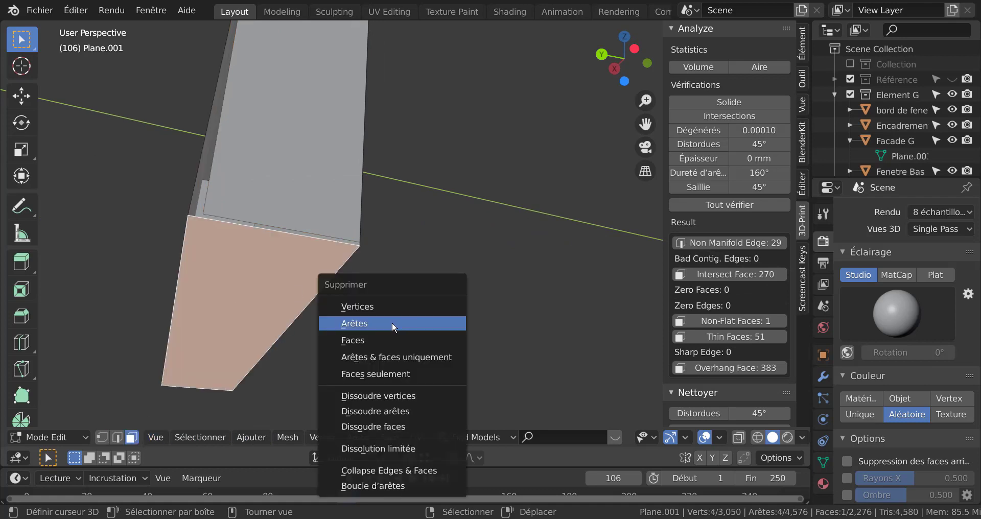
left_click(386, 342)
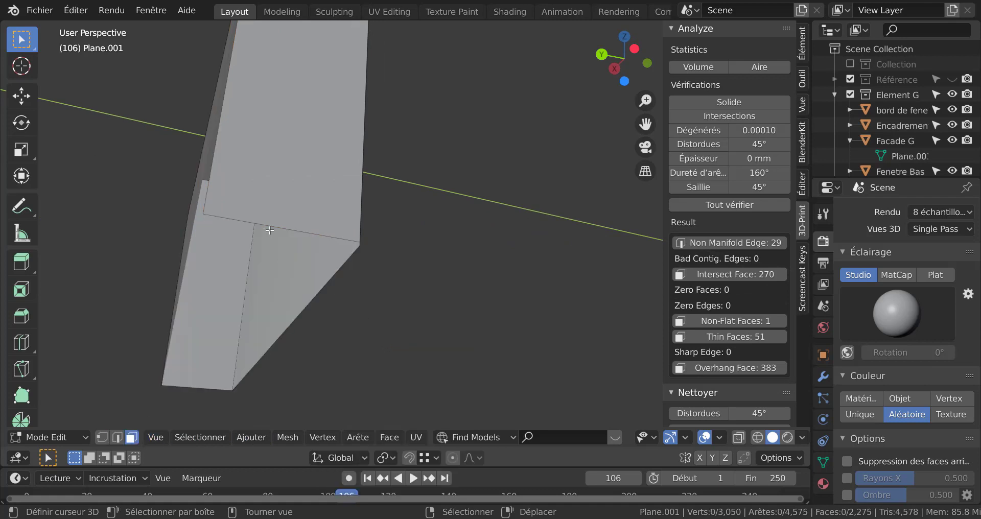
key("ctrl+z")
Try to fill the underside with a face between the bottom edges of both end faces, and undo it
middle_click_drag(208, 336, 353, 211)
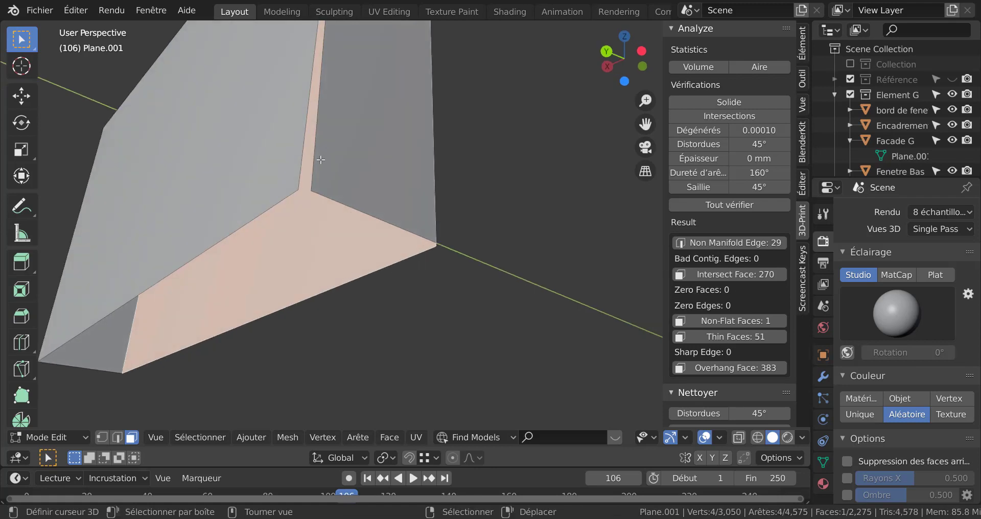
middle_click_drag(304, 155, 332, 237, "shift")
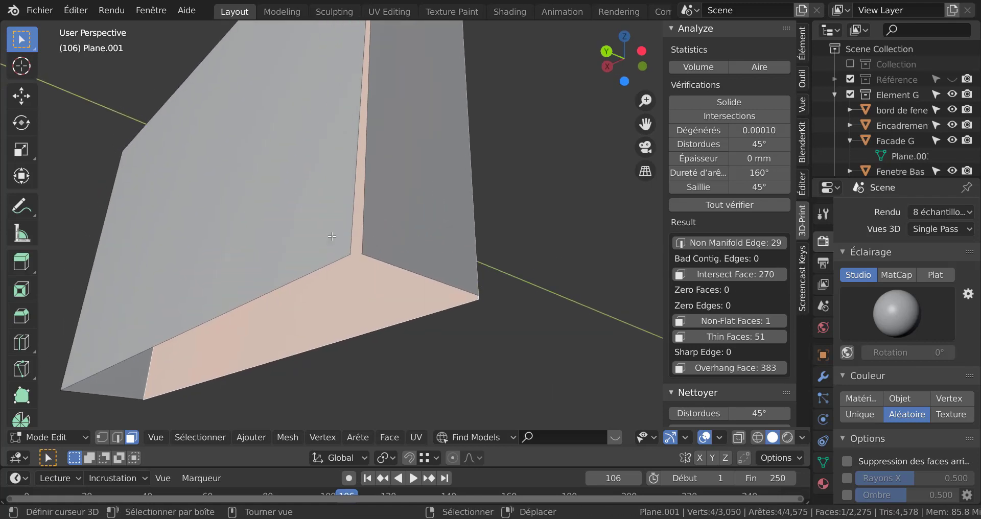
left_click(117, 437)
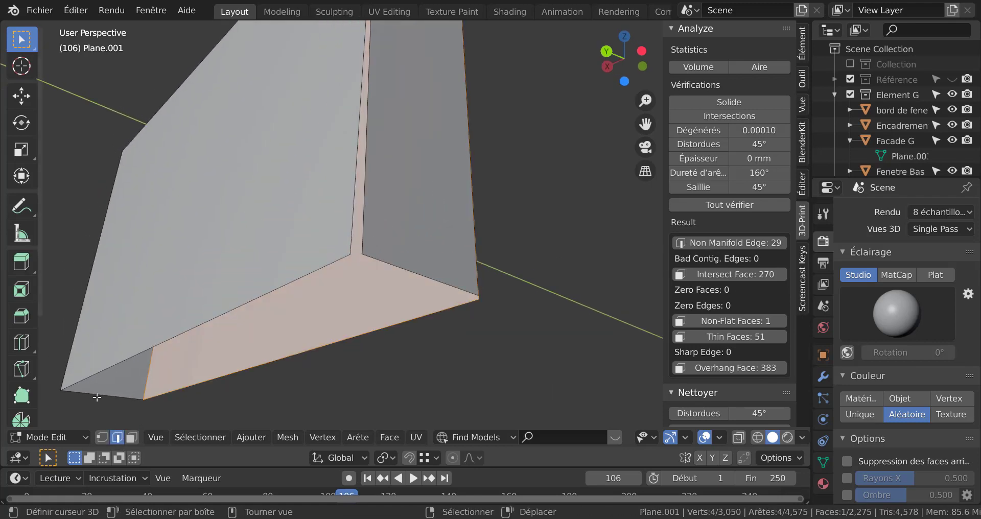
left_click(95, 393)
left_click(407, 268, "shift")
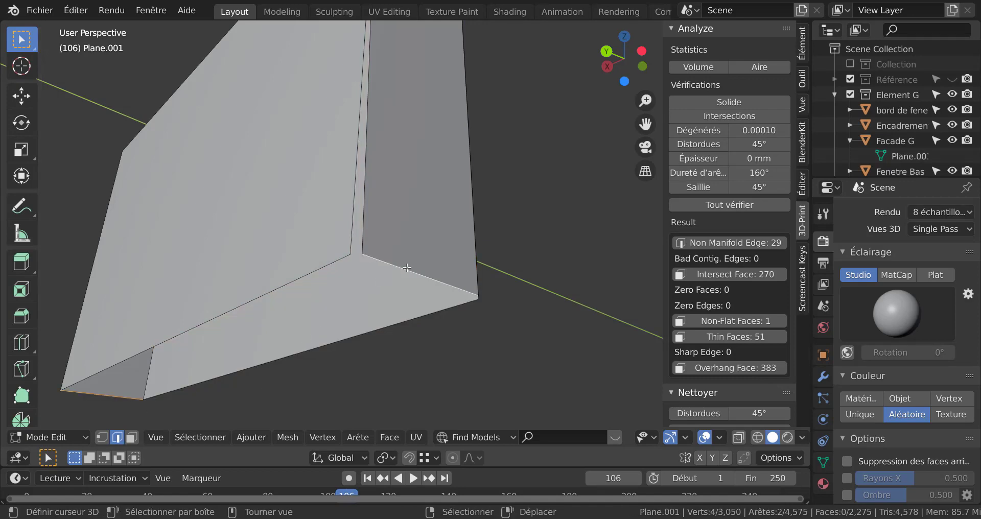
key("f")
middle_click_drag(337, 247, 439, 268)
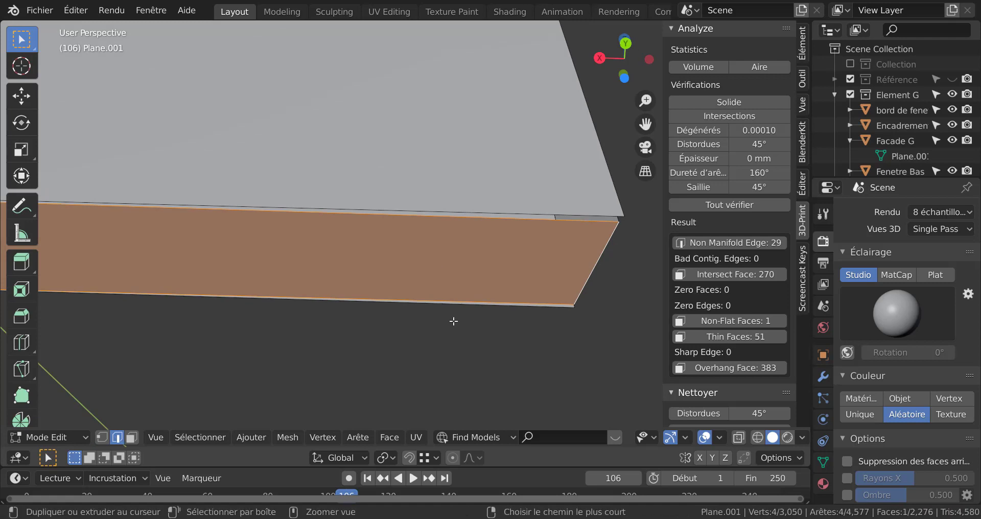
key("ctrl+z")
key("ctrl+z")
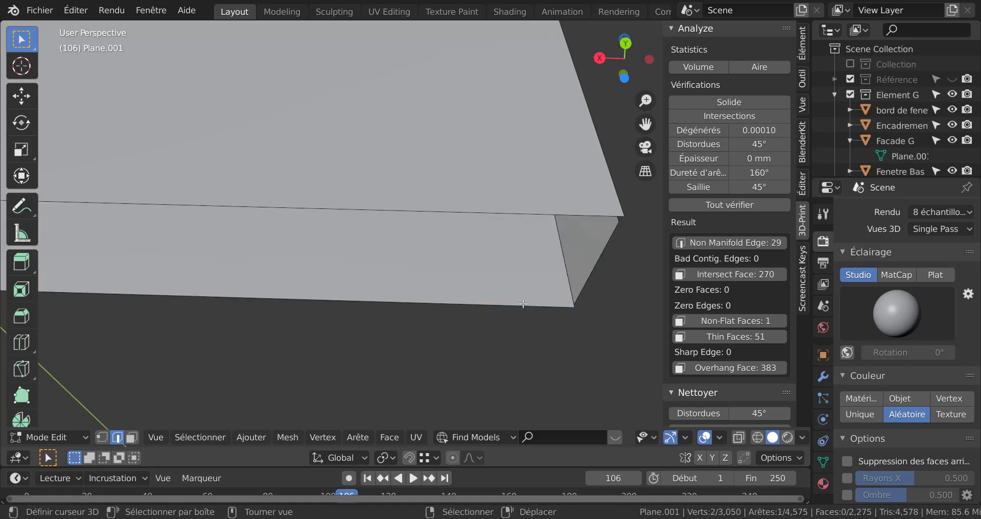
Test-move the long bottom edge of the open underside to check which faces it is connected to
key("g")
key("Escape")
middle_click_drag(476, 316, 354, 325)
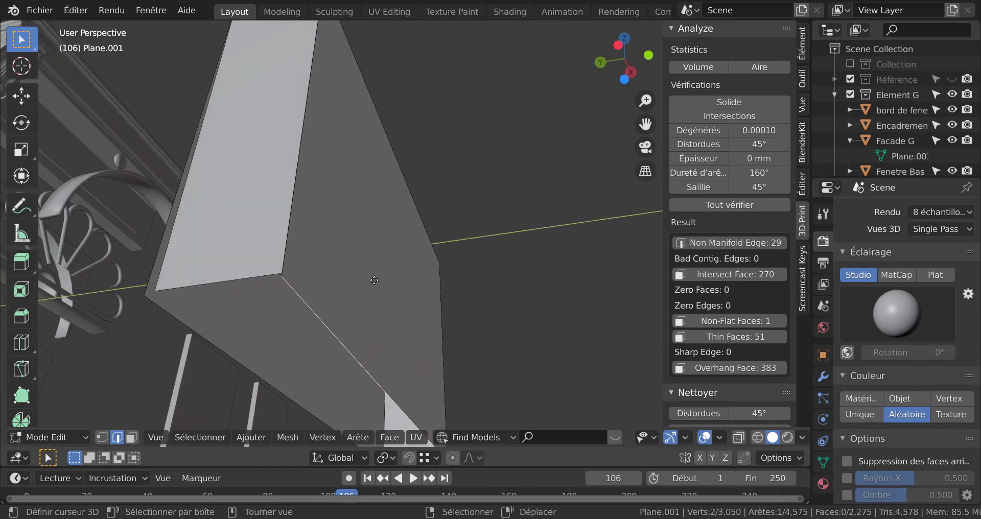
key("g")
right_click(423, 276)
middle_click_drag(412, 276, 541, 282, "shift")
scroll(448, 292, "up", 2)
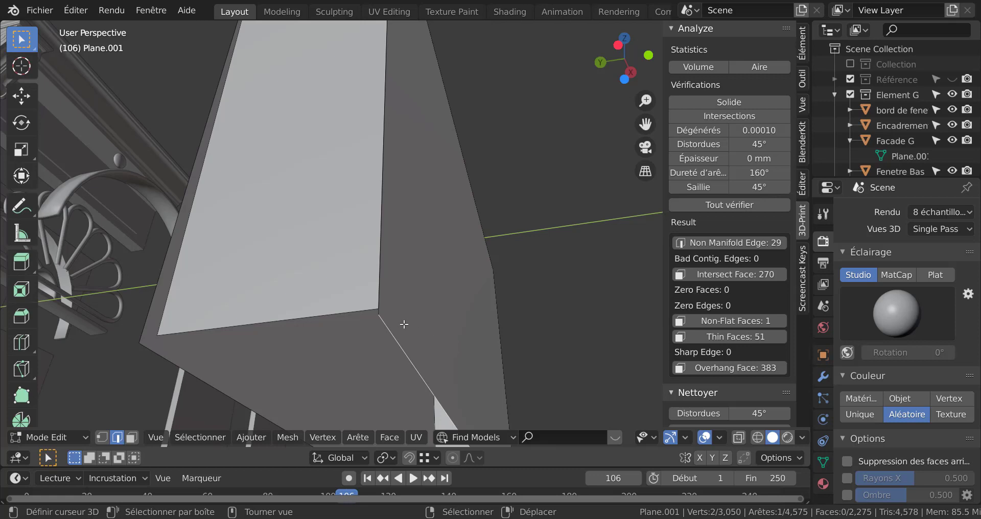
scroll(398, 319, "down", 3)
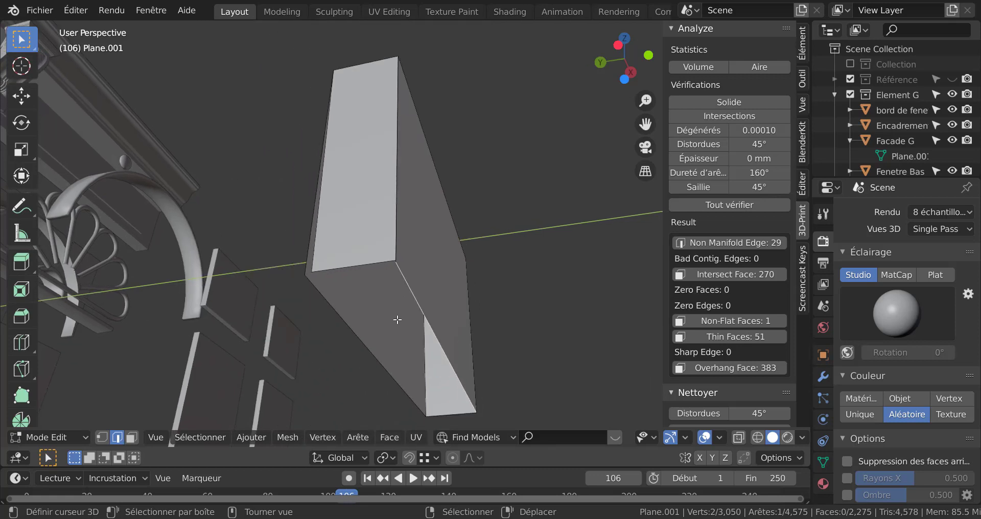
Select the brick's front, back and two end faces and delete them, keeping only the top face
middle_click_drag(397, 321, 478, 344)
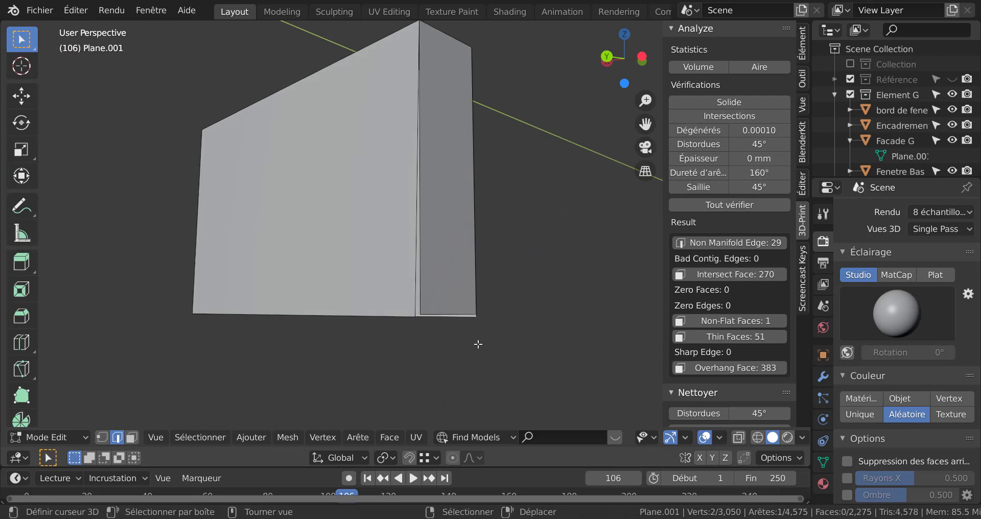
left_click(132, 437)
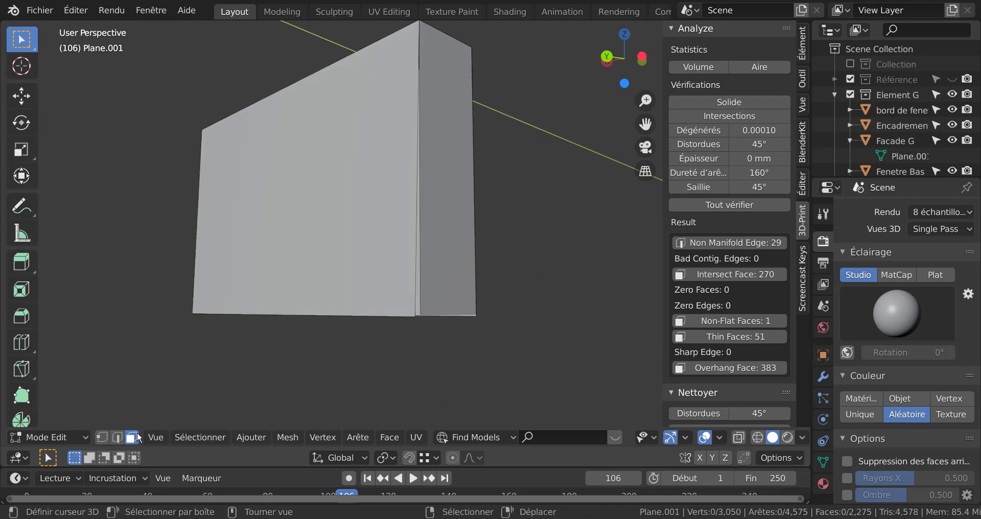
left_click(314, 248)
left_click(446, 252, "shift")
middle_click_drag(447, 254, 317, 267)
left_click(468, 260, "shift")
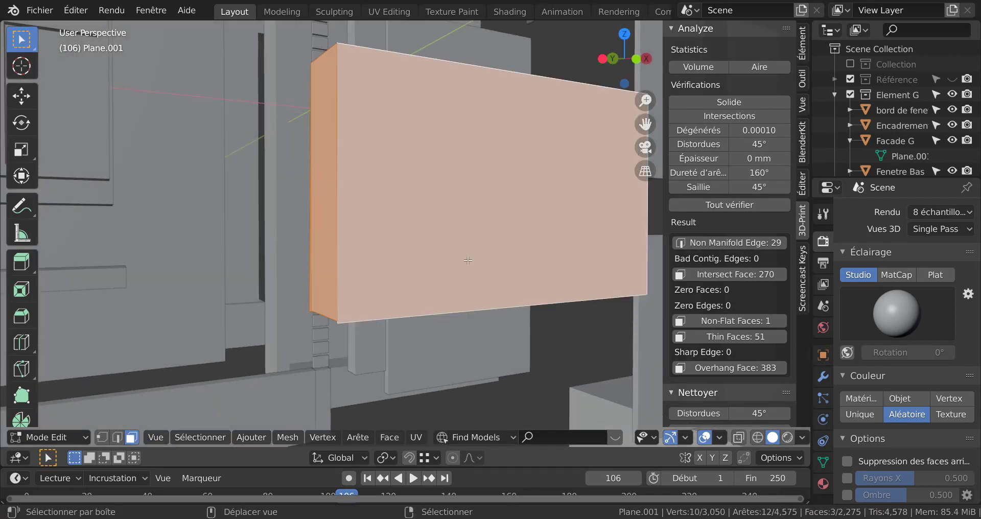
middle_click_drag(536, 276, 382, 279)
left_click(585, 244, "shift")
scroll(582, 247, "down", 4)
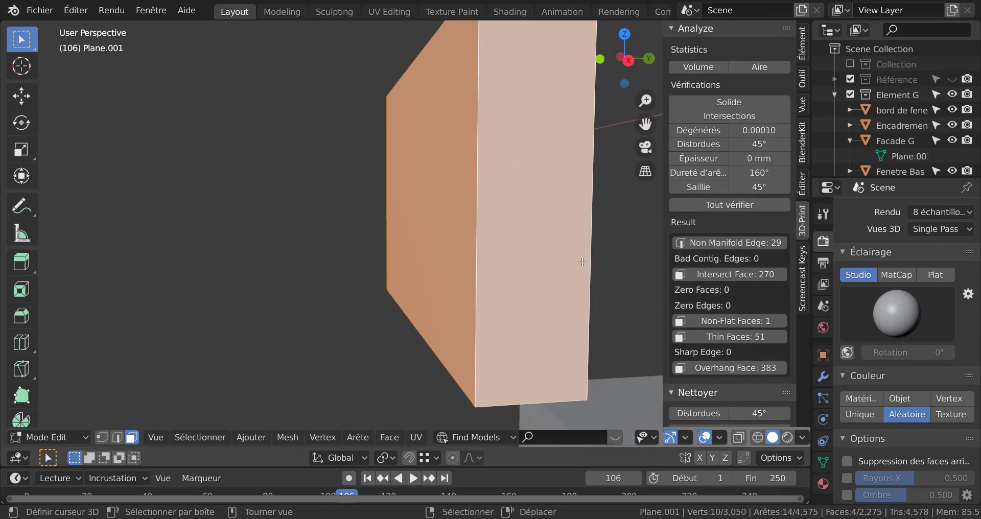
middle_click_drag(539, 280, 508, 312)
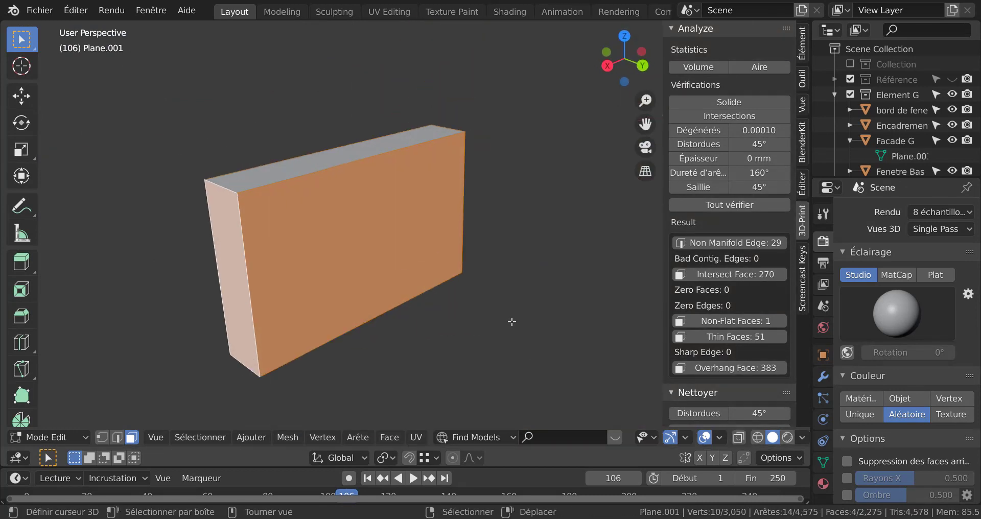
key("x")
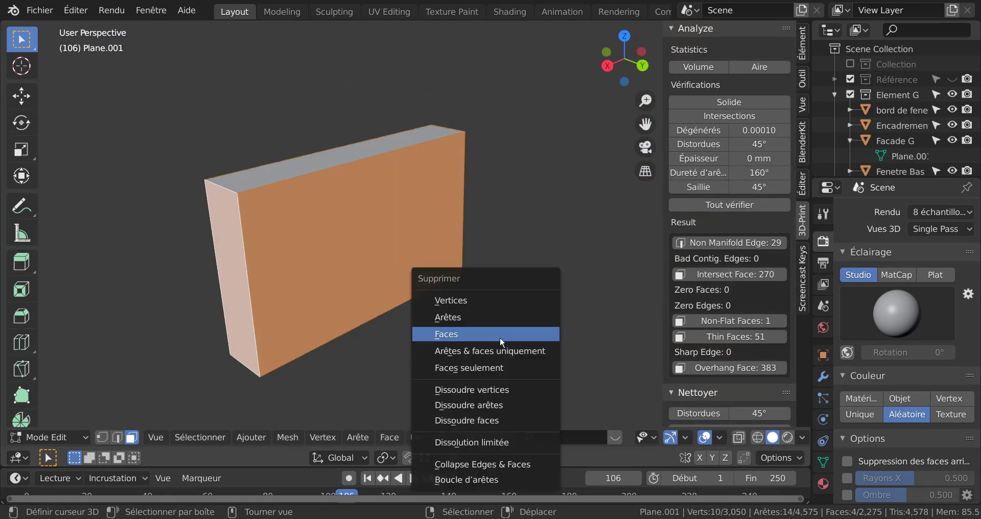
left_click(499, 334)
Extrude the brick's remaining top face downward about 2.3 mm along its normal to rebuild the brick as a closed block
key("e")
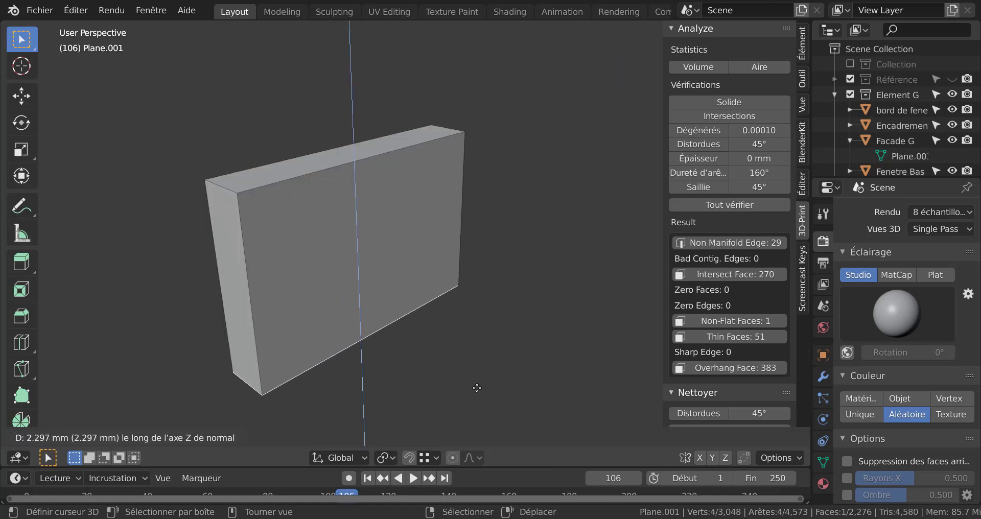
left_click(438, 314)
middle_click_drag(438, 314, 458, 380)
right_click(480, 287)
middle_click_drag(459, 316, 507, 354)
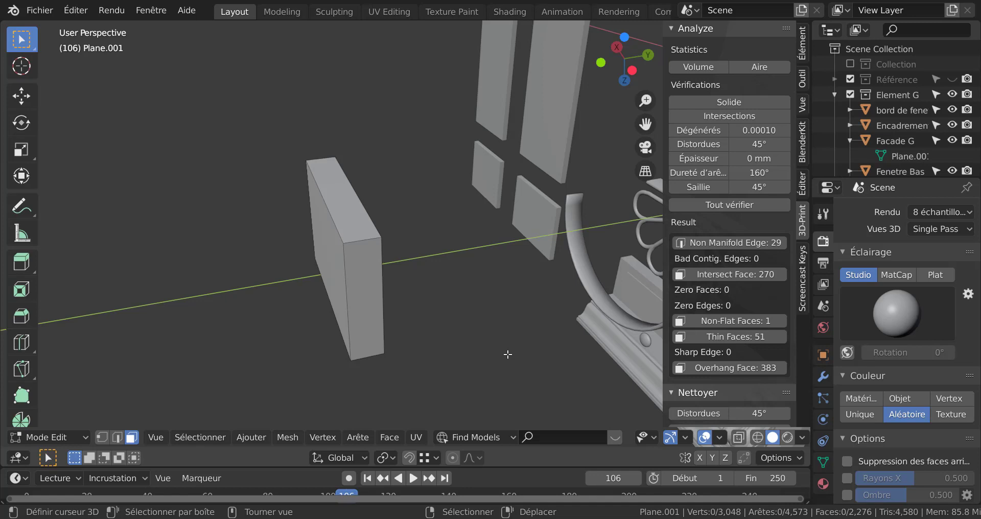
Reveal the hidden bricks and move the rebuilt brick's underside face 0.23694 mm along global Z
key("alt+h")
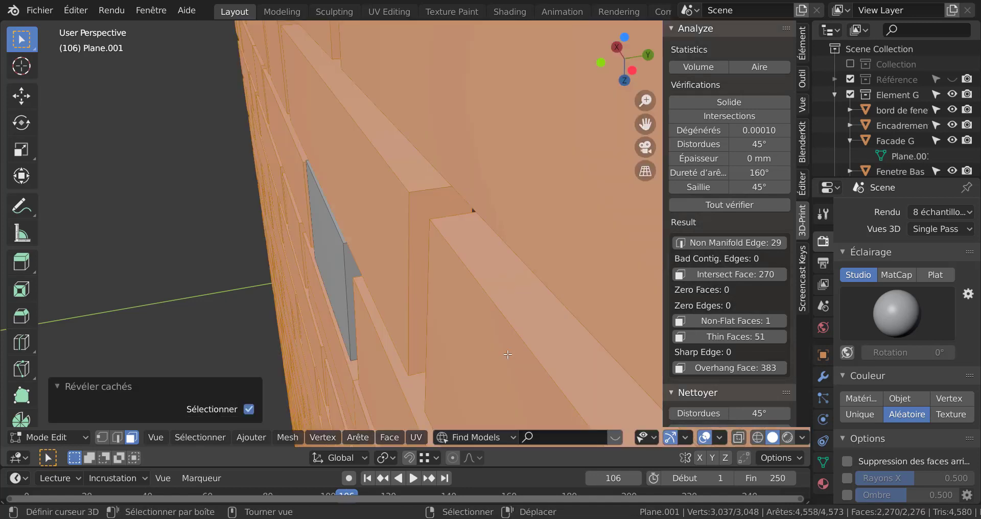
middle_click_drag(584, 323, 501, 257)
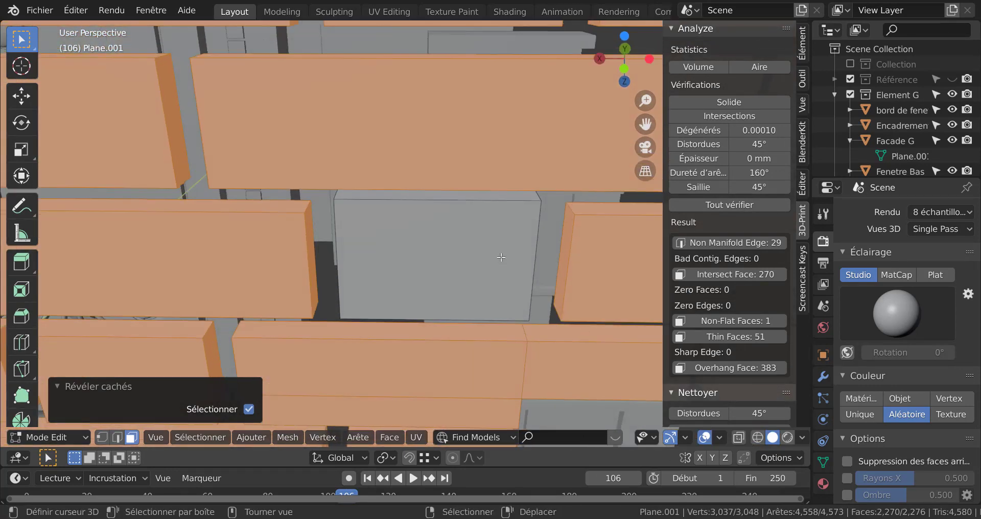
left_click(465, 200)
scroll(535, 279, "down", 2)
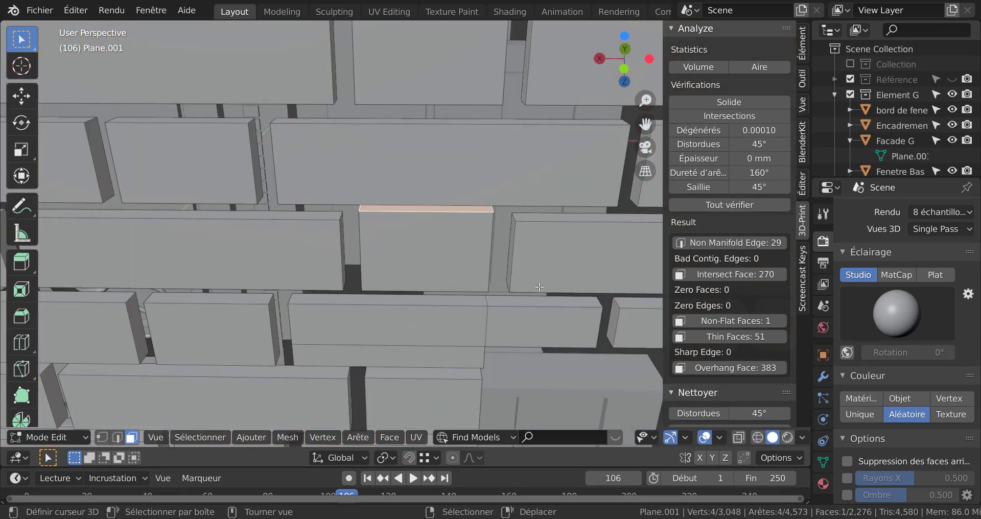
key("g")
key("z")
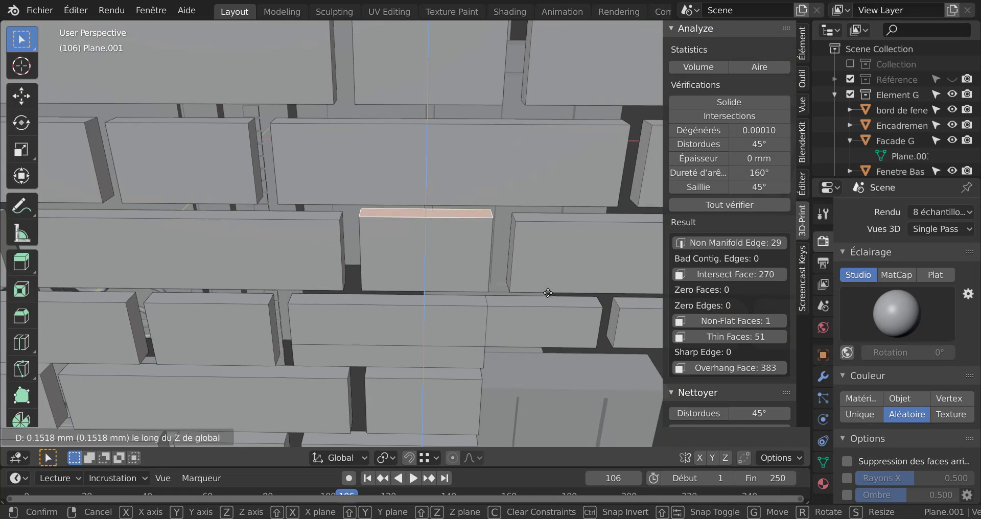
left_click(548, 295)
middle_click_drag(548, 295, 493, 274)
scroll(492, 274, "down", 2)
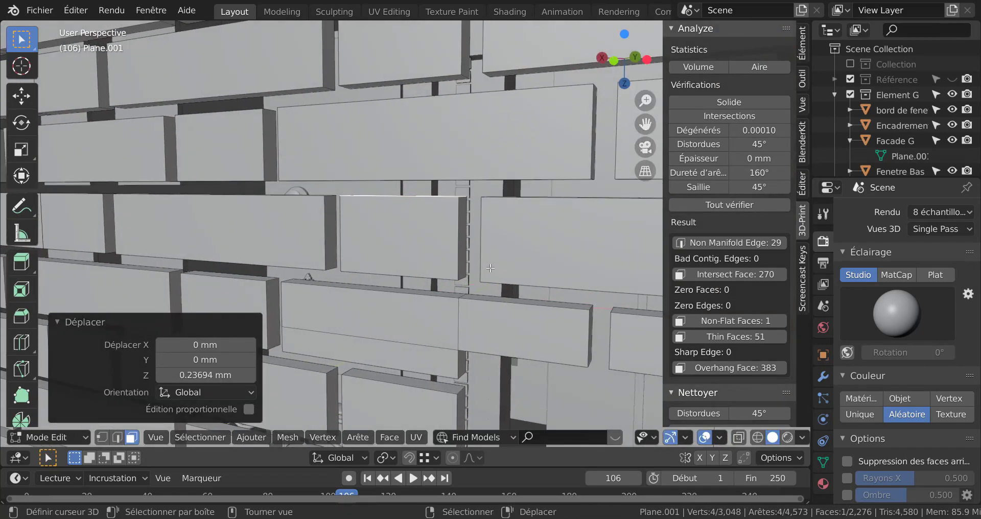
Rerun all the 3D-print checks on the brick wall in object mode, then select its remaining non-manifold edges in edit mode
key("Tab")
scroll(406, 256, "down", 3)
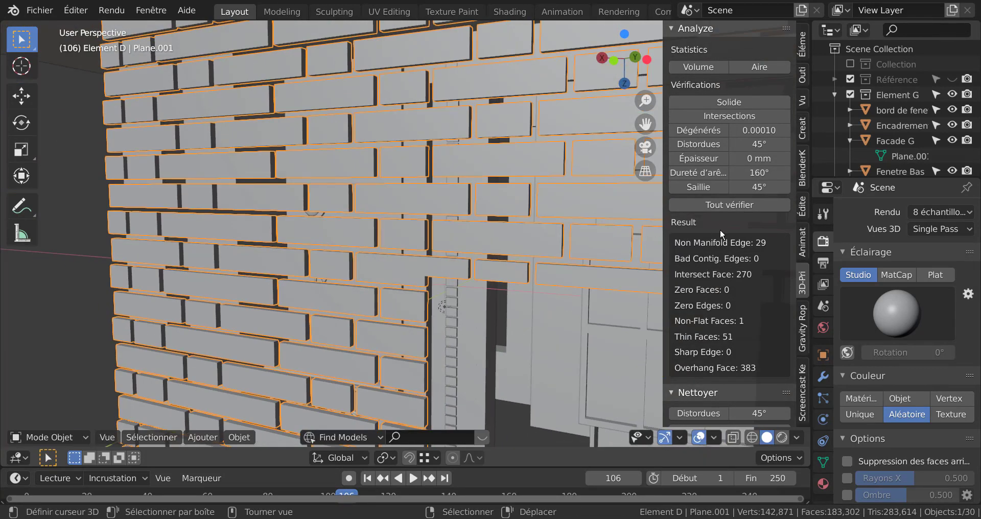
left_click(753, 201)
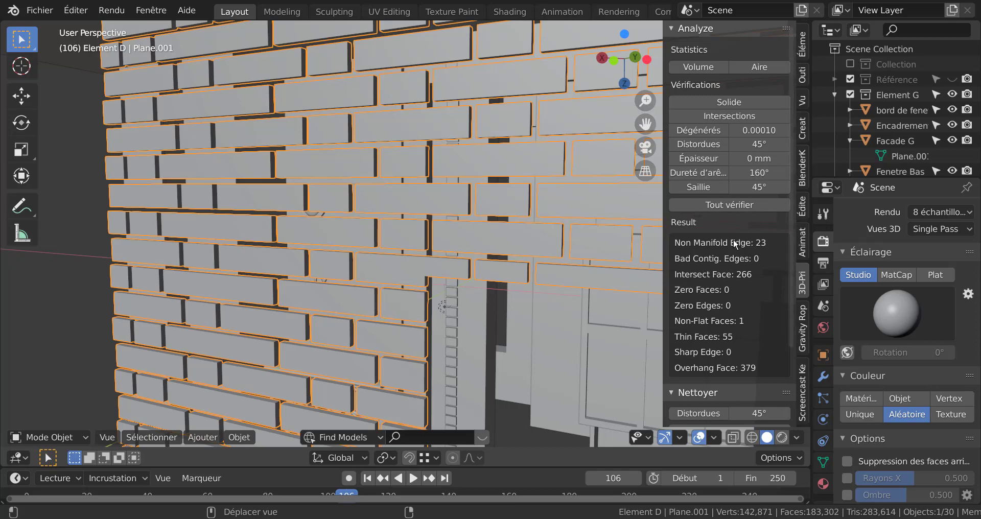
key("Tab")
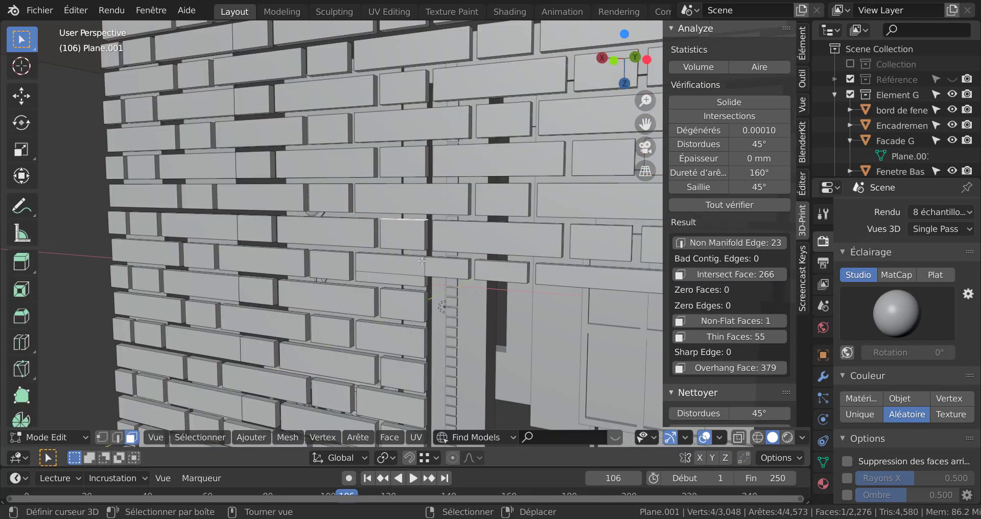
key("a")
left_click(737, 240)
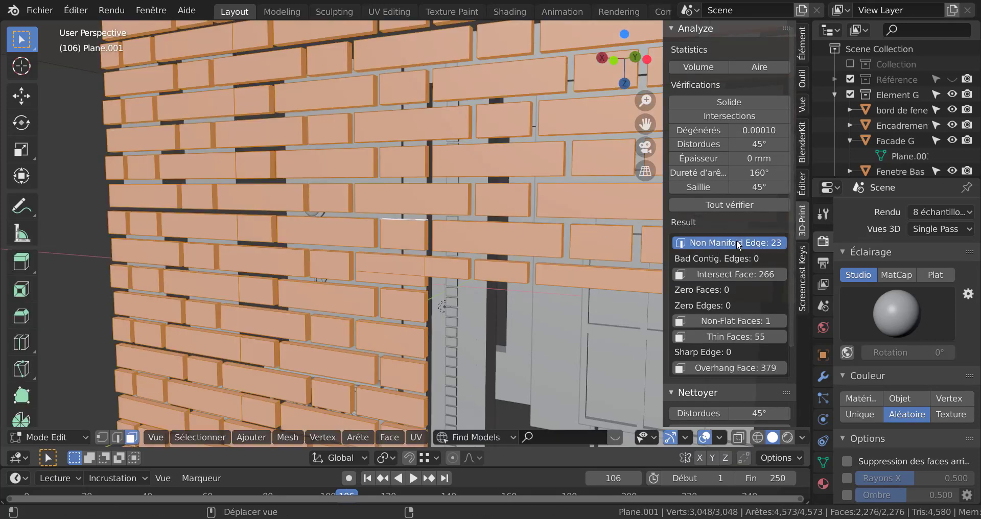
Turn on X-ray and look along the brick wall for the bricks that carry the selected non-manifold edges
middle_click_drag(488, 303, 463, 89)
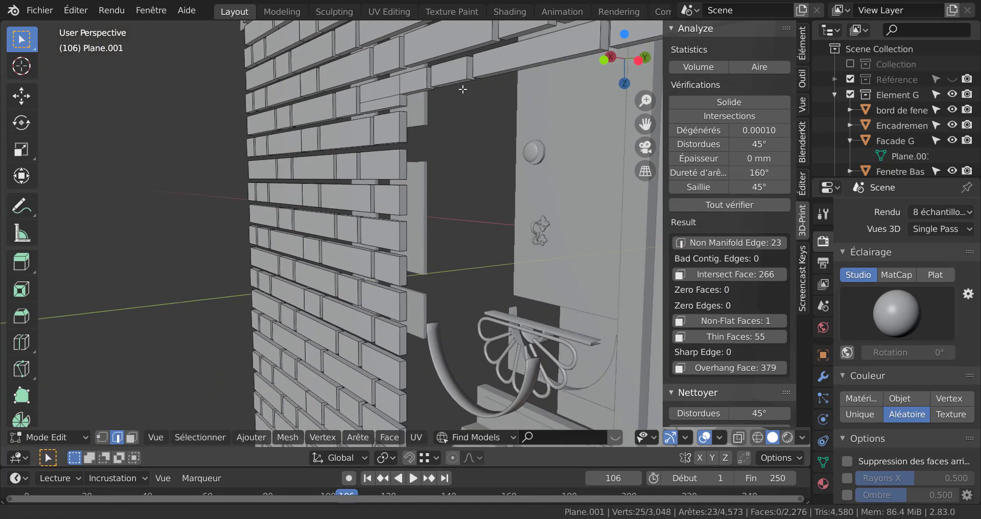
scroll(400, 258, "down", 4)
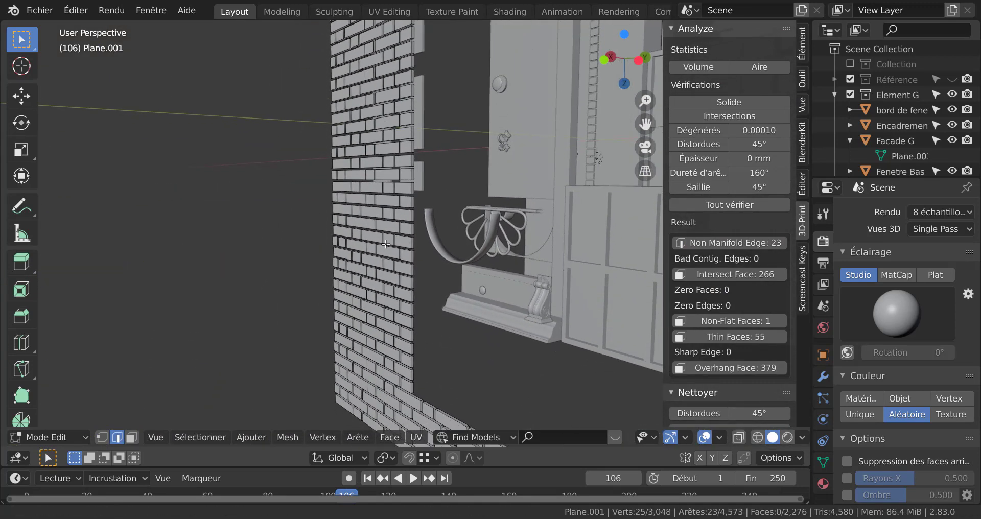
middle_click_drag(381, 207, 362, 153, "shift")
key("alt+z")
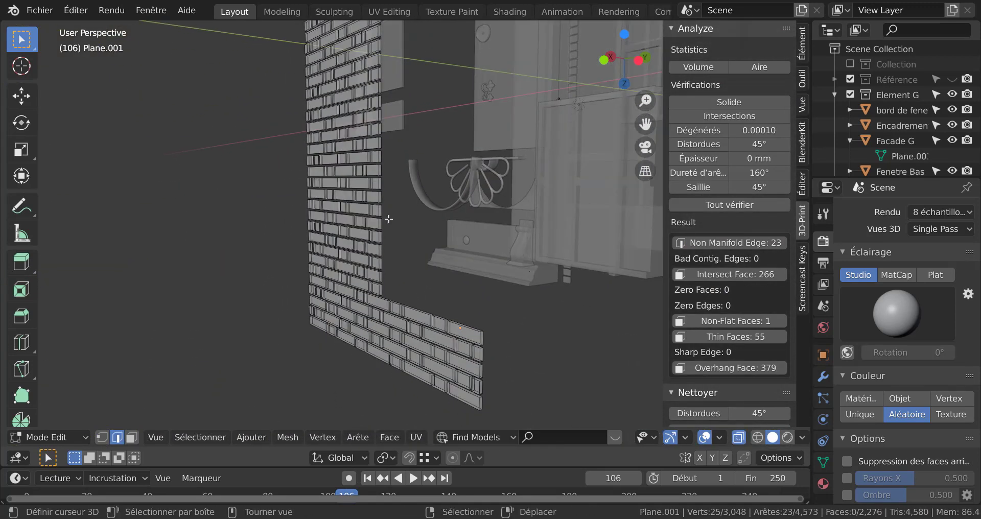
middle_click_drag(410, 229, 521, 280)
middle_click_drag(522, 199, 523, 411, "shift")
middle_click_drag(530, 296, 498, 258)
scroll(514, 224, "up", 3)
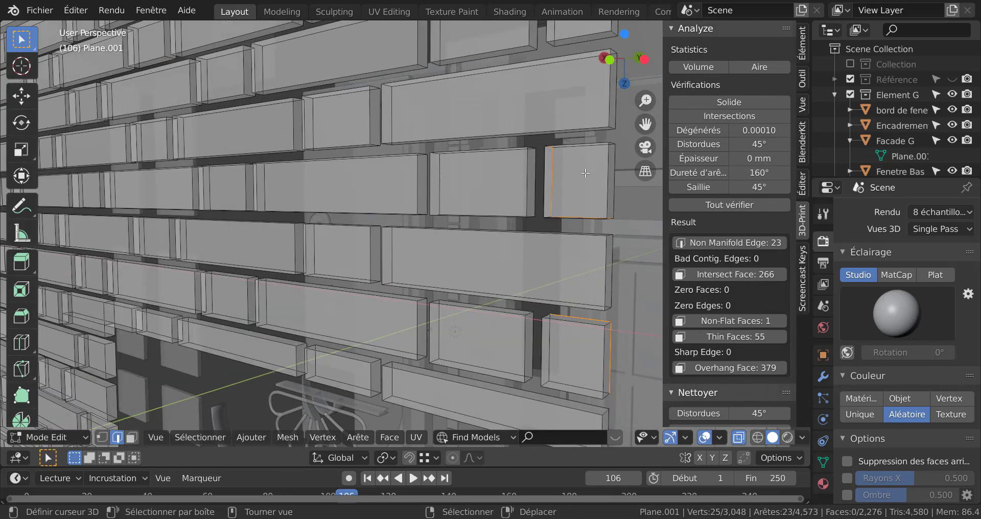
middle_click_drag(585, 173, 517, 195, "shift")
scroll(480, 219, "up", 3)
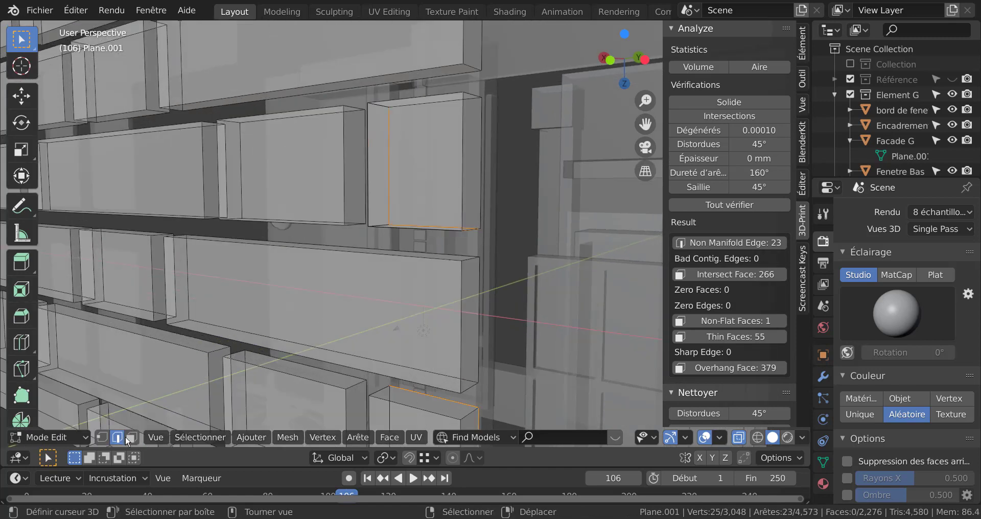
Select the loop of three faces on the non-manifold brick at the wall's edge and delete them
left_click(132, 438)
left_click(463, 175, "alt")
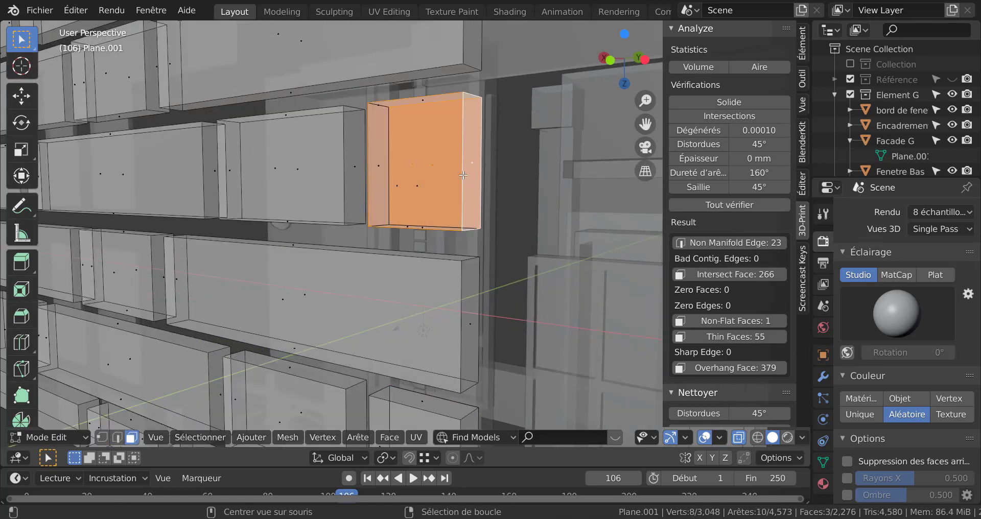
key("x")
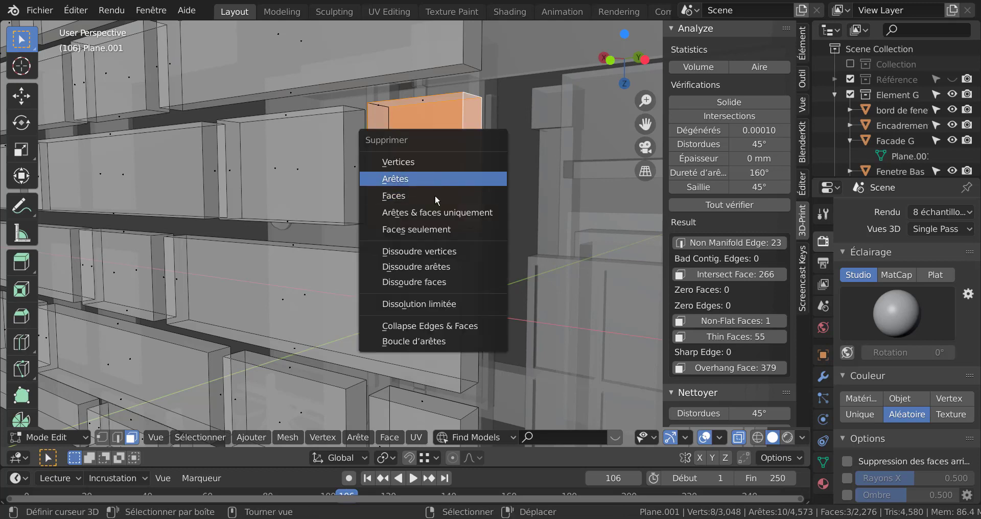
left_click(438, 197)
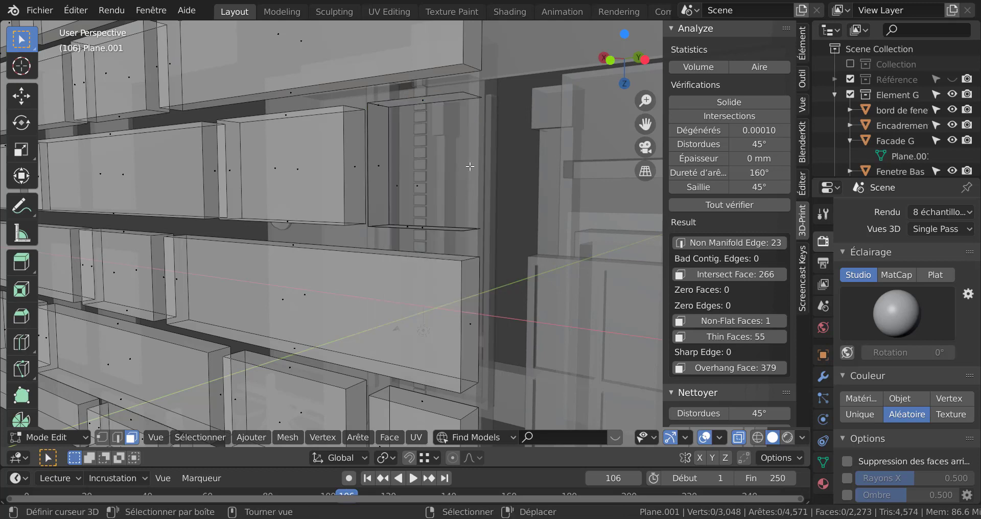
Select the same brick's remaining end face and one adjoining horizontal face, and delete them together with their edges
left_click(376, 138)
middle_click_drag(376, 139, 378, 280, "shift")
left_click(416, 368, "shift")
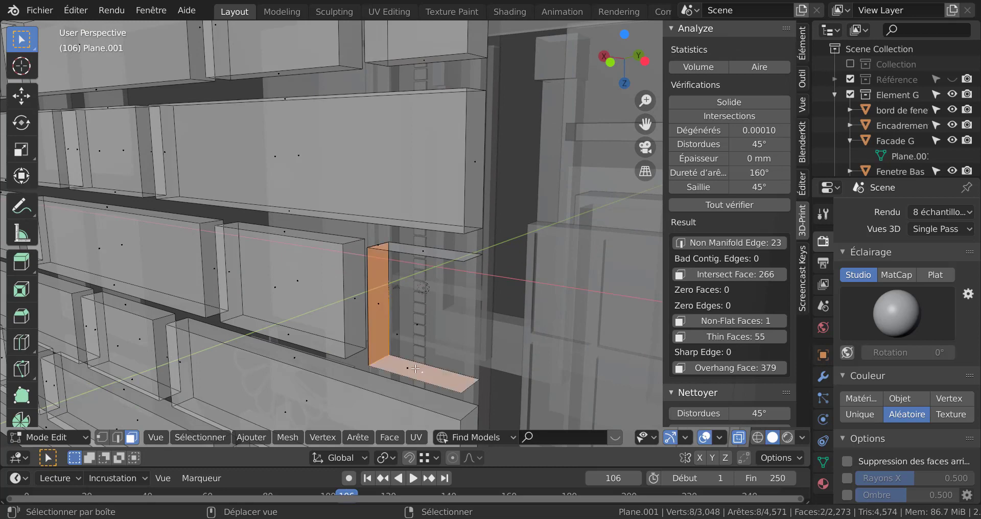
key("x")
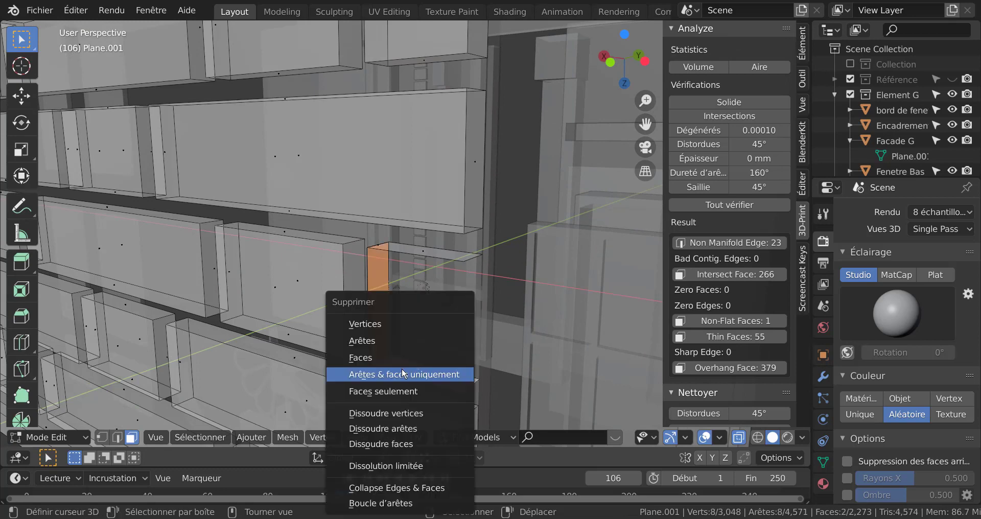
left_click(385, 341)
Delete the leftover overlapping loose edges where the brick's end and horizontal faces were removed, keeping the single intact face
middle_click_drag(397, 308, 615, 360)
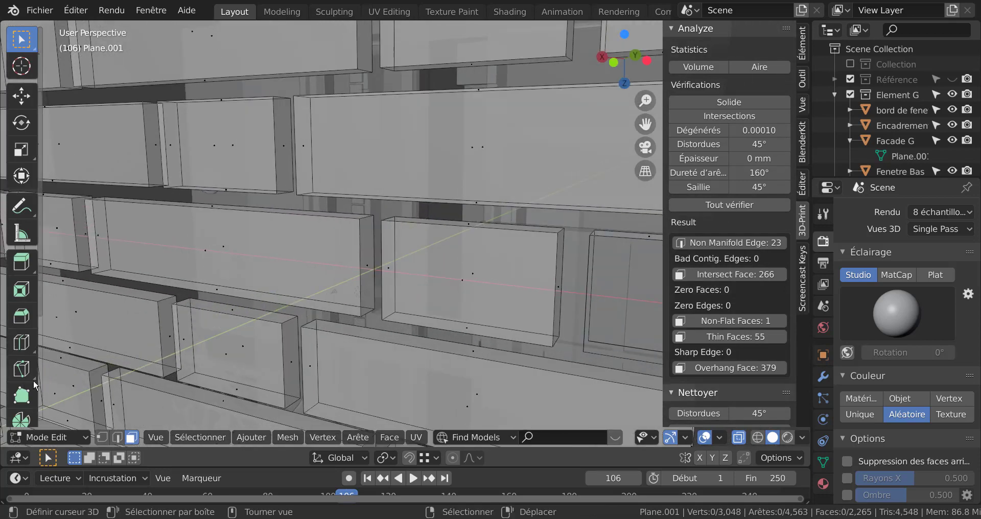
left_click(117, 438)
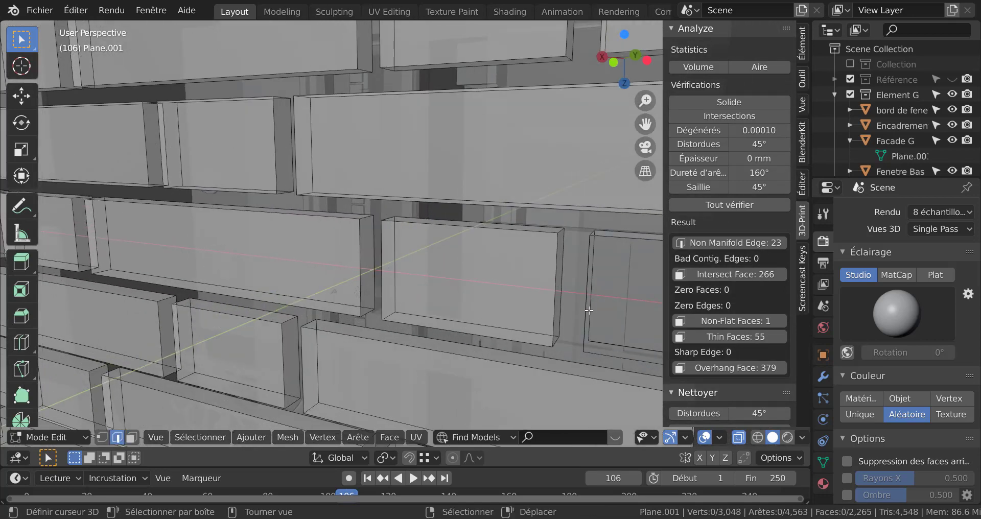
right_click(589, 311)
right_click(586, 306, "shift")
right_click(608, 344, "shift")
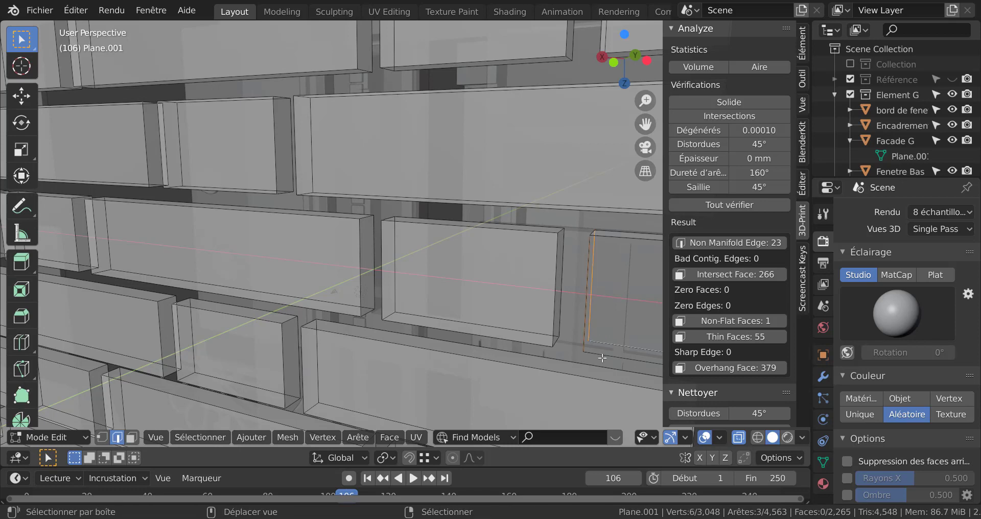
right_click(605, 356, "shift")
key("x")
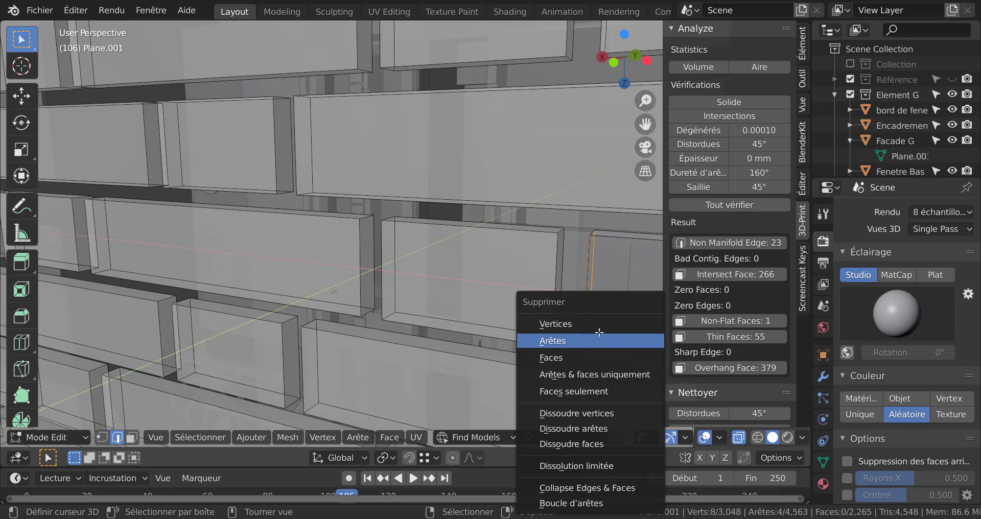
left_click(598, 340)
key("ctrl+z")
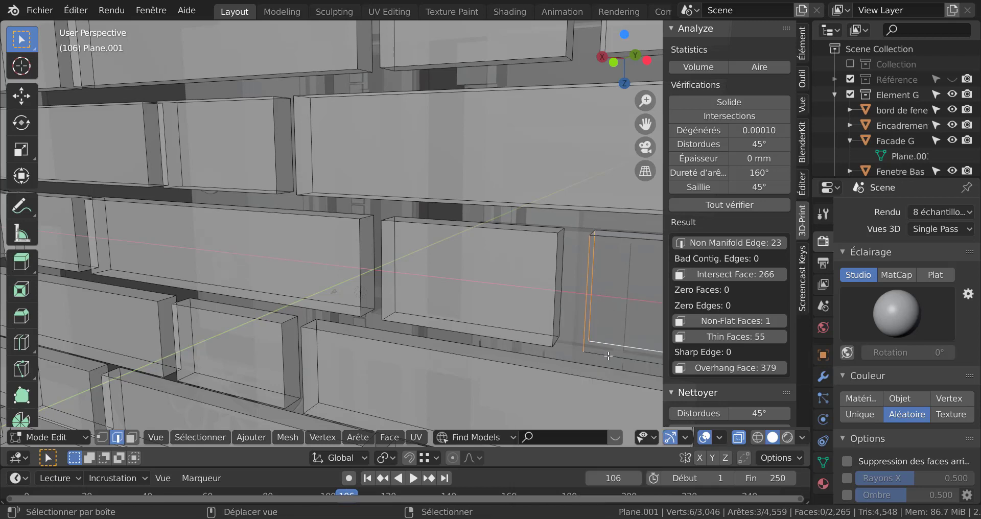
key("x")
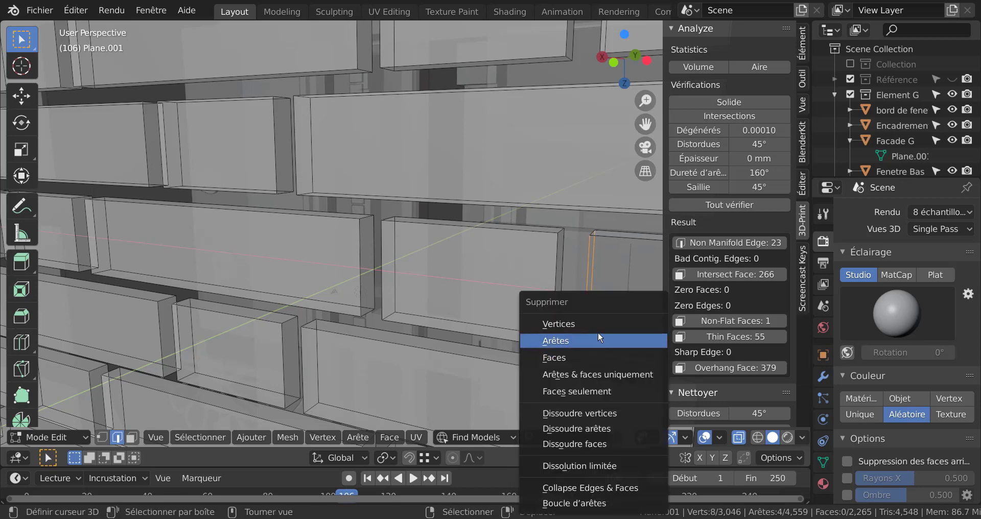
left_click(597, 338)
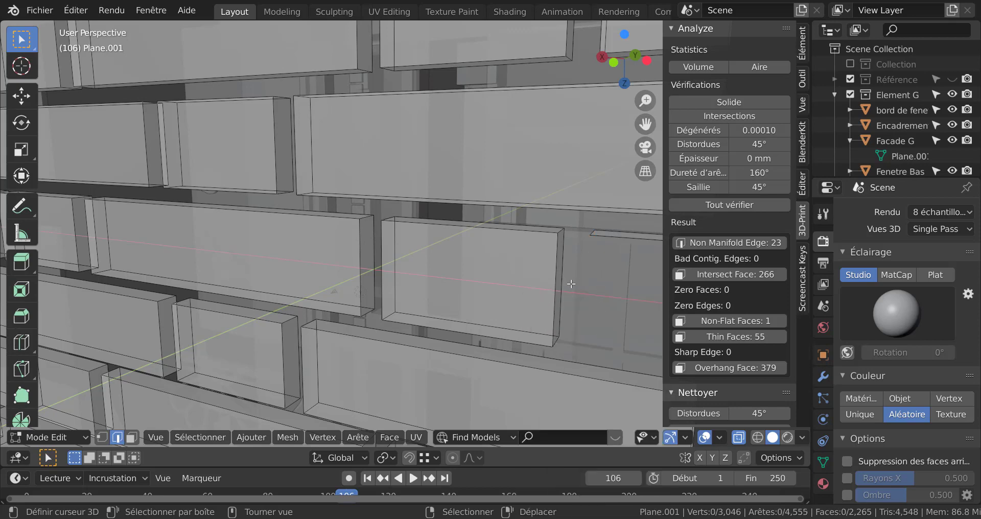
Extrude the remaining single face at the wall's edge by about -2.05 mm along its normal to rebuild the brick
middle_click_drag(572, 284, 567, 284)
left_click(549, 276)
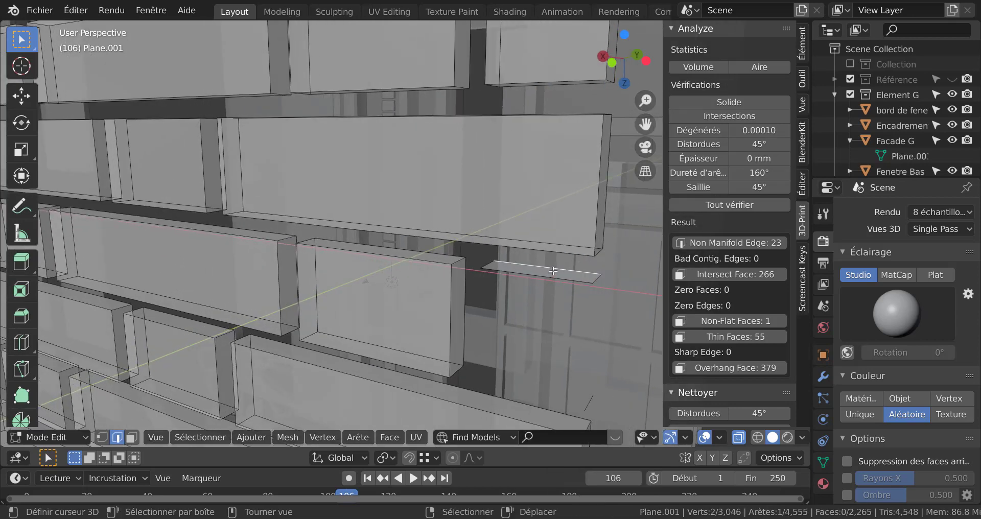
key("3")
right_click(554, 276)
key("g")
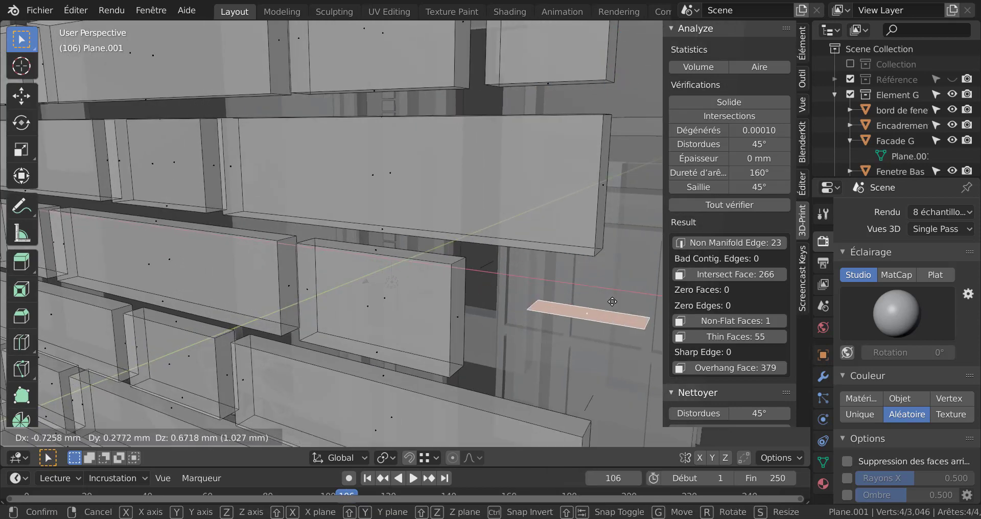
right_click(556, 276)
key("e")
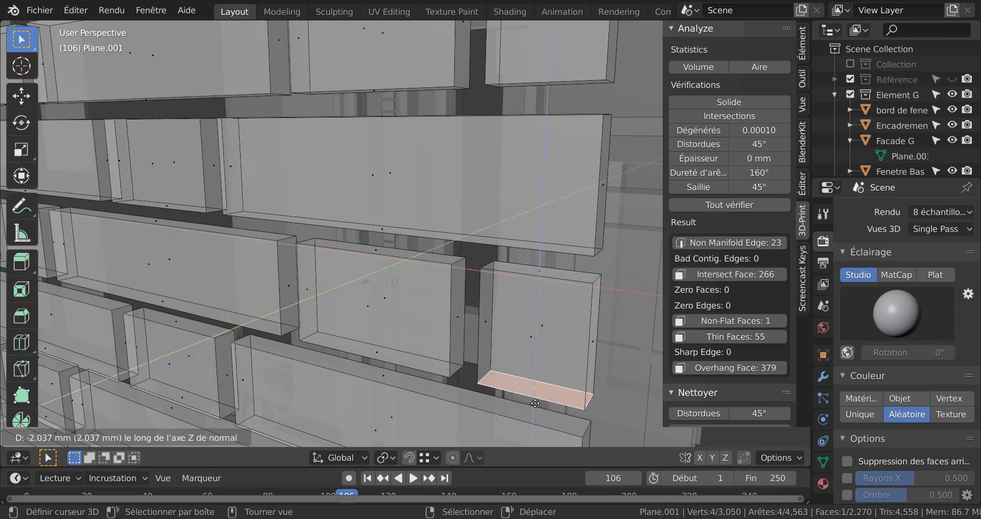
left_click(535, 403)
scroll(553, 331, "down", 6)
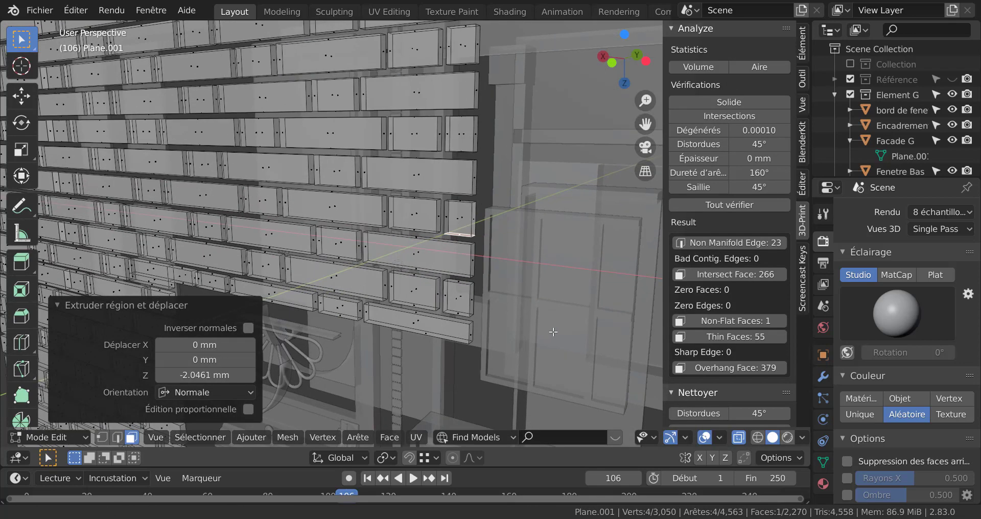
Select the reported non-manifold edges, turn off X-ray and examine the rebuilt brick at the wall's edge
left_click(722, 242)
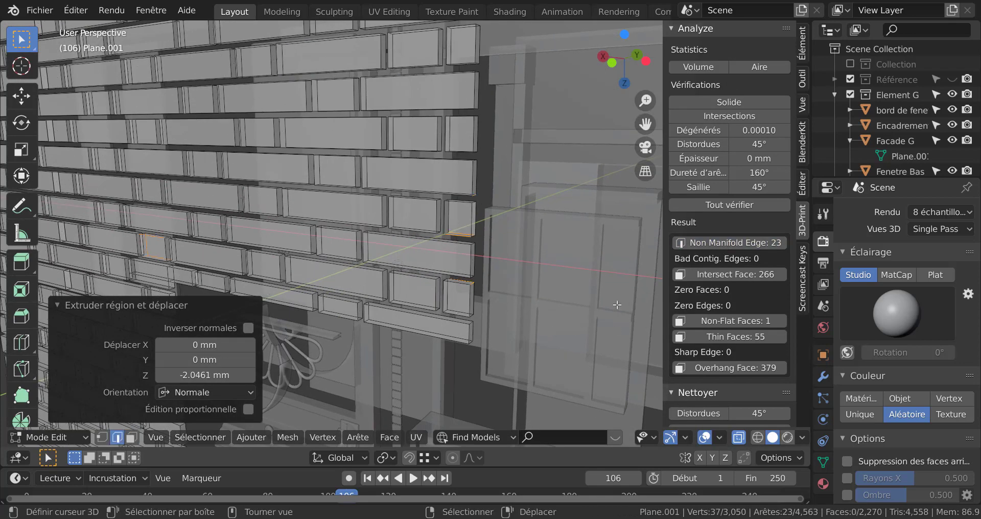
scroll(526, 304, "up", 5)
mouse_move(532, 271)
middle_mouse_down()
mouse_move(519, 269)
mouse_move(524, 260)
middle_mouse_up()
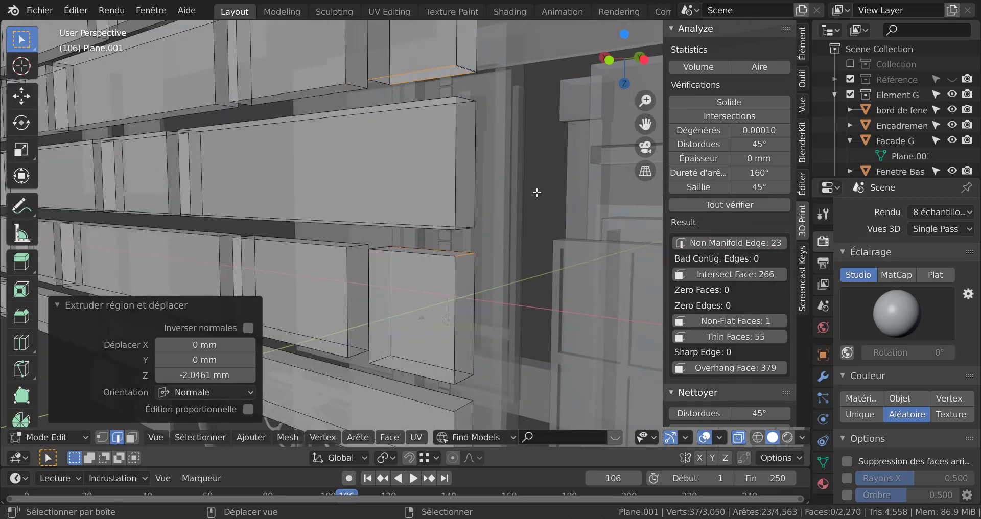
middle_click_drag(536, 190, 533, 244, "shift")
key("alt+z")
scroll(532, 244, "up", 1)
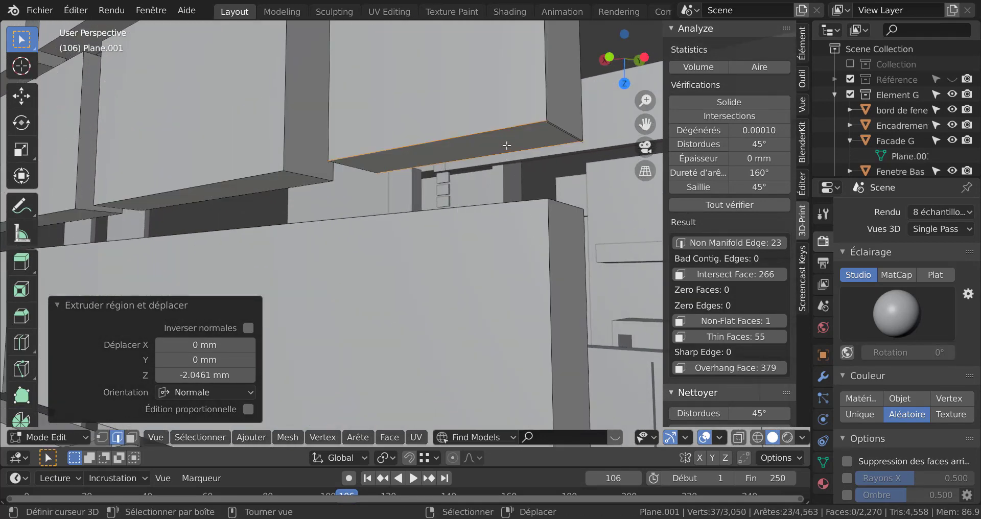
Delete the rebuilt brick's flagged horizontal face and the four side faces linked to it
left_click(506, 146)
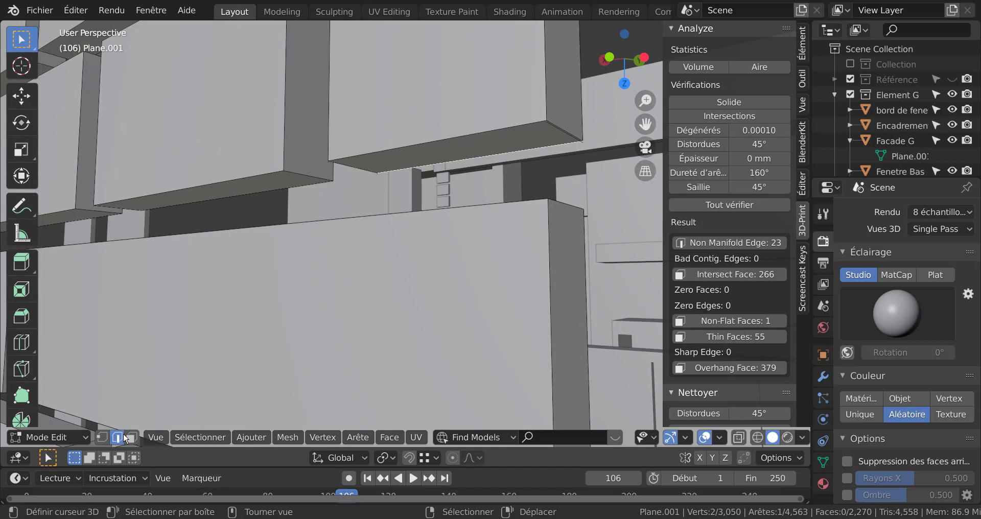
left_click(131, 438)
left_click(491, 145)
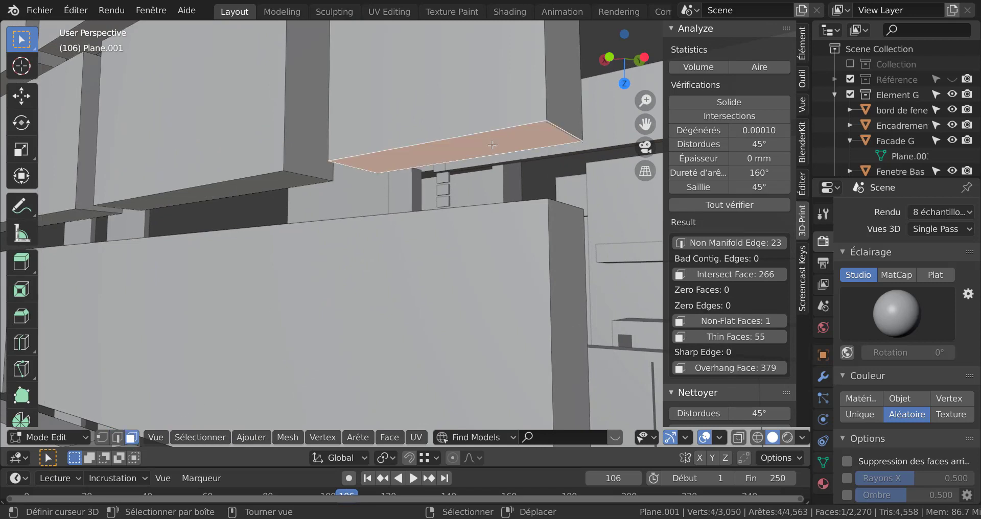
key("x")
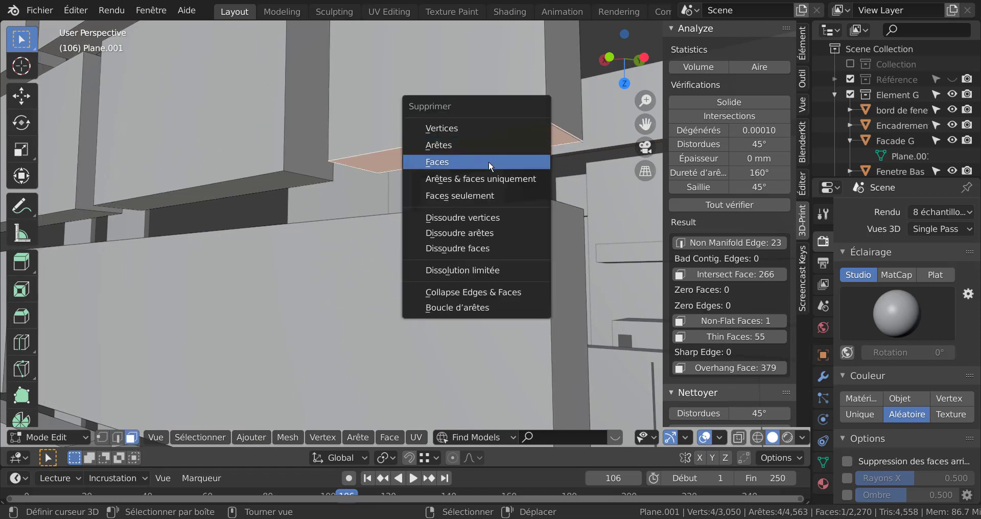
left_click(488, 161)
key("l")
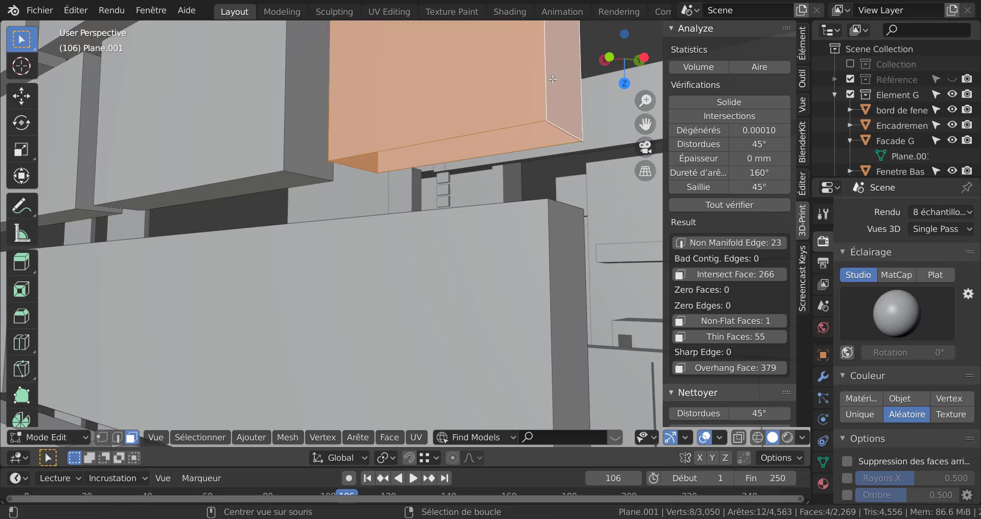
key("x")
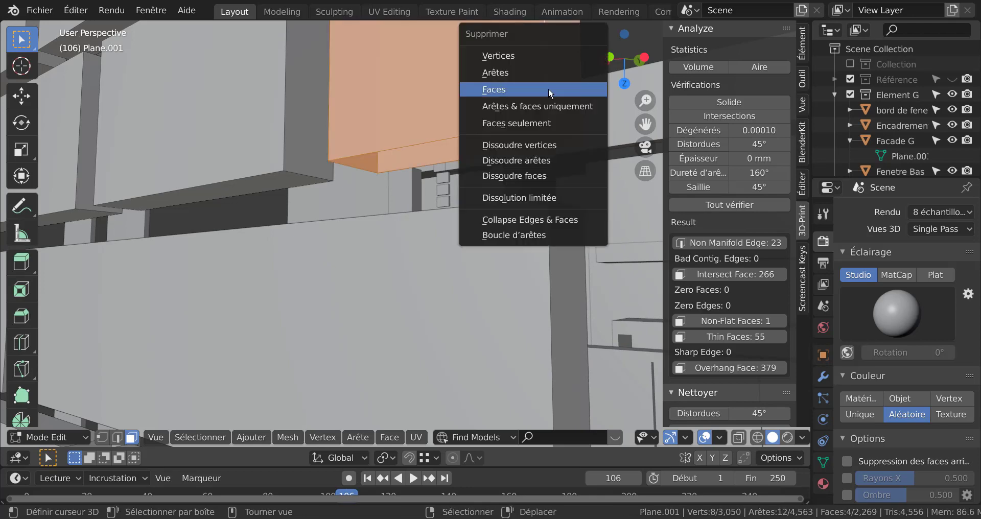
left_click(547, 91)
Find the brick's remaining single face and delete the short loose edge floating near it
scroll(547, 102, "down", 6)
mouse_move(548, 103)
middle_mouse_down()
mouse_move(554, 95)
mouse_move(534, 107)
middle_mouse_up()
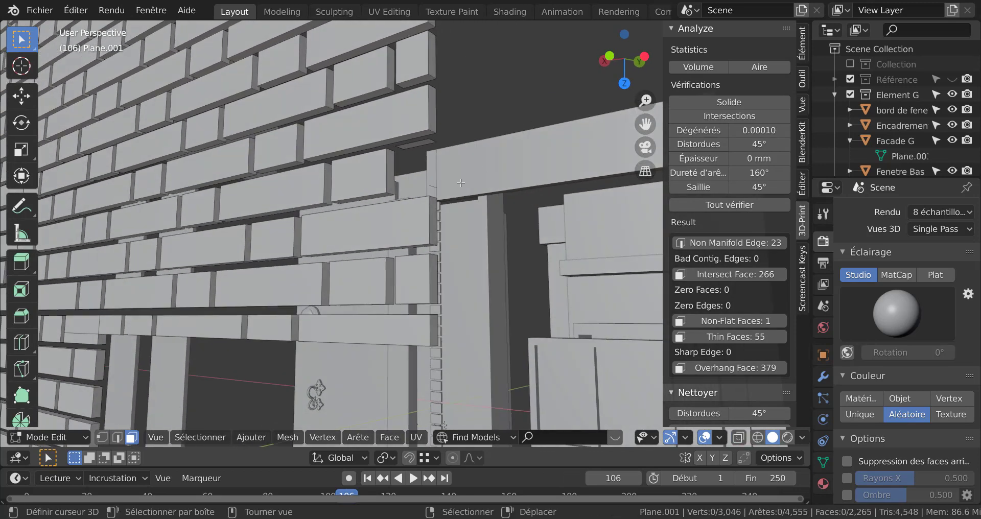
scroll(461, 181, "up", 3)
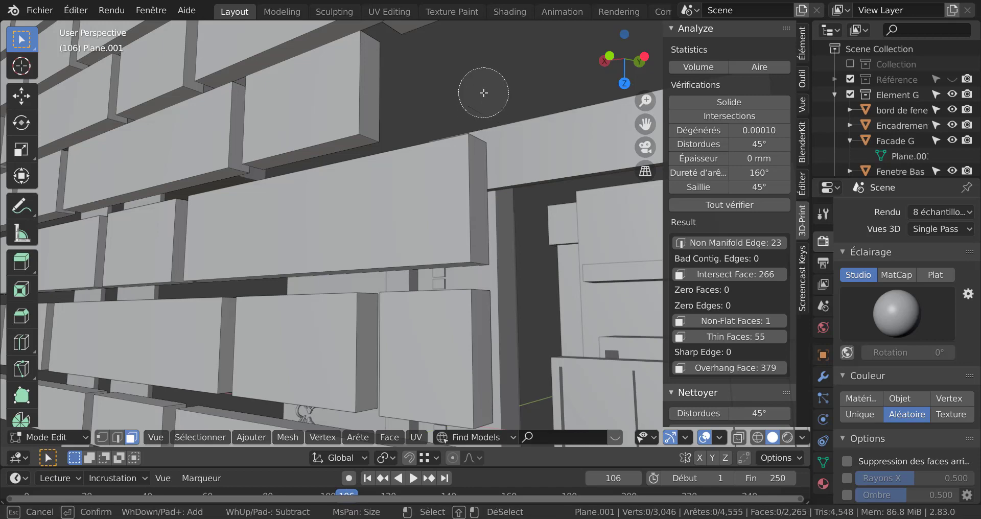
key("Tab")
key("Tab")
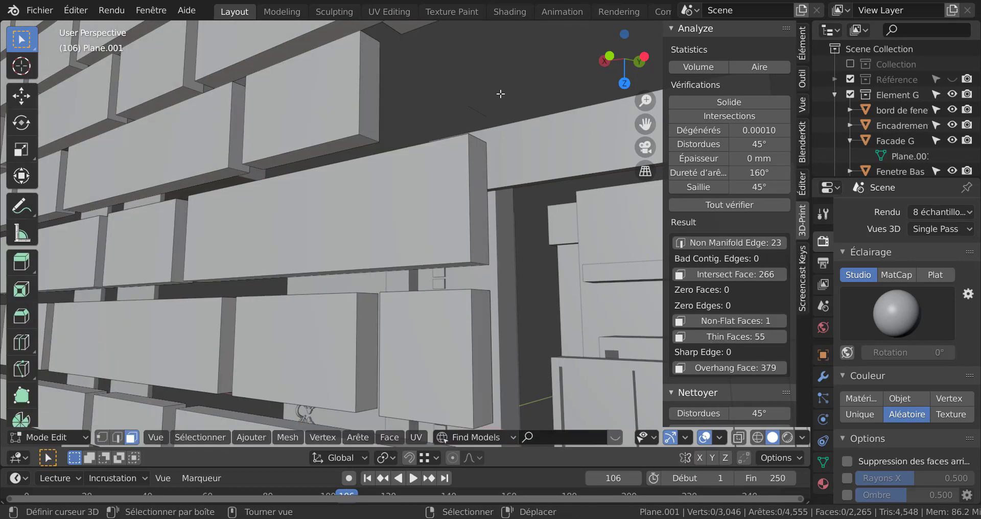
middle_click_drag(506, 90, 538, 119)
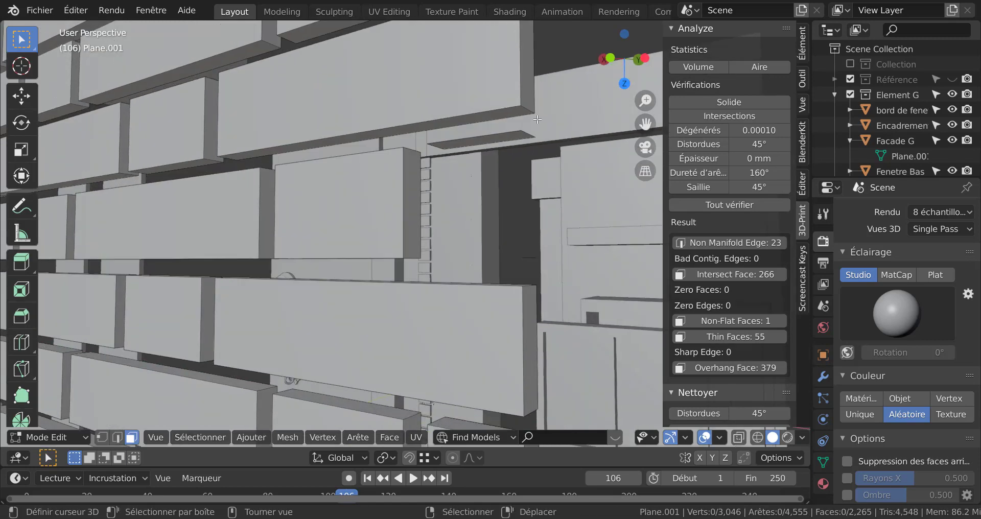
left_click(502, 136)
middle_click_drag(445, 176, 325, 270)
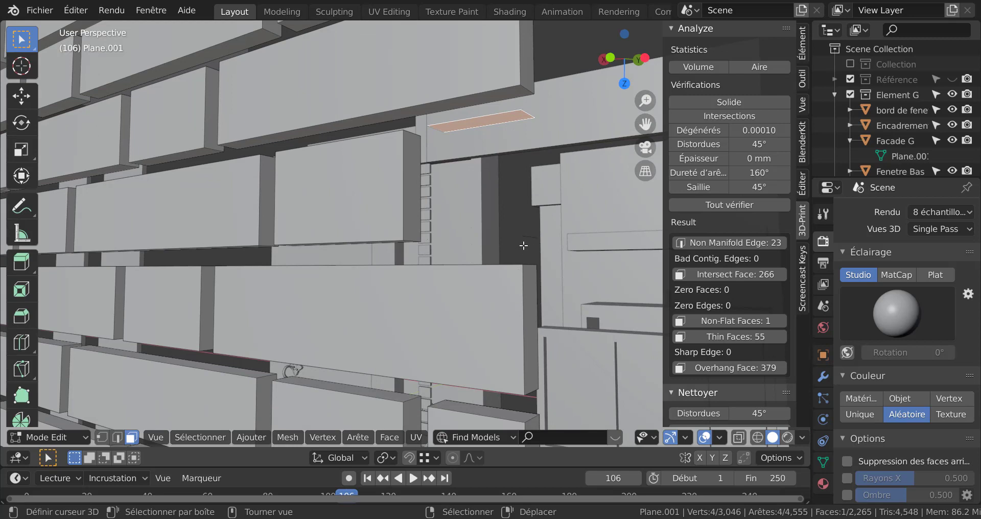
key("2")
left_click(524, 242)
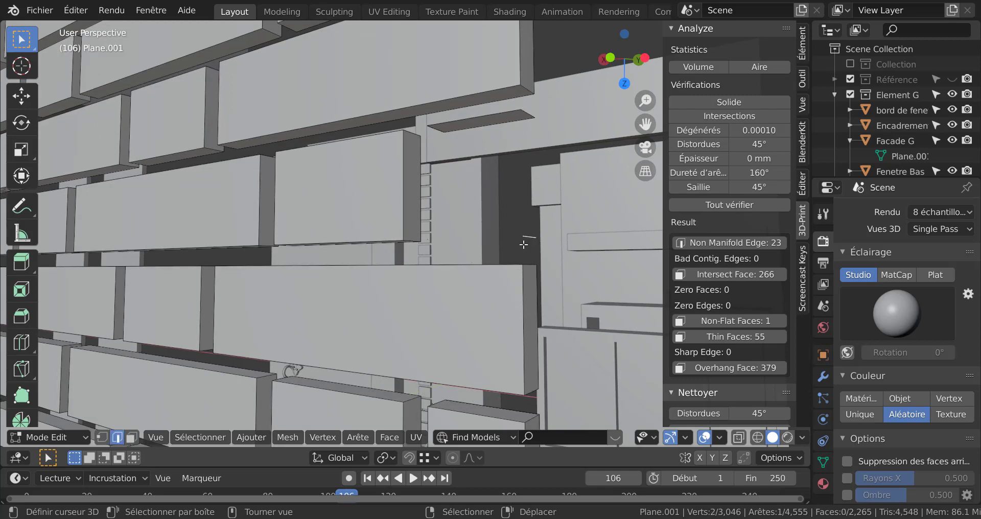
key("x")
left_click(509, 229)
left_click(484, 119)
key("z")
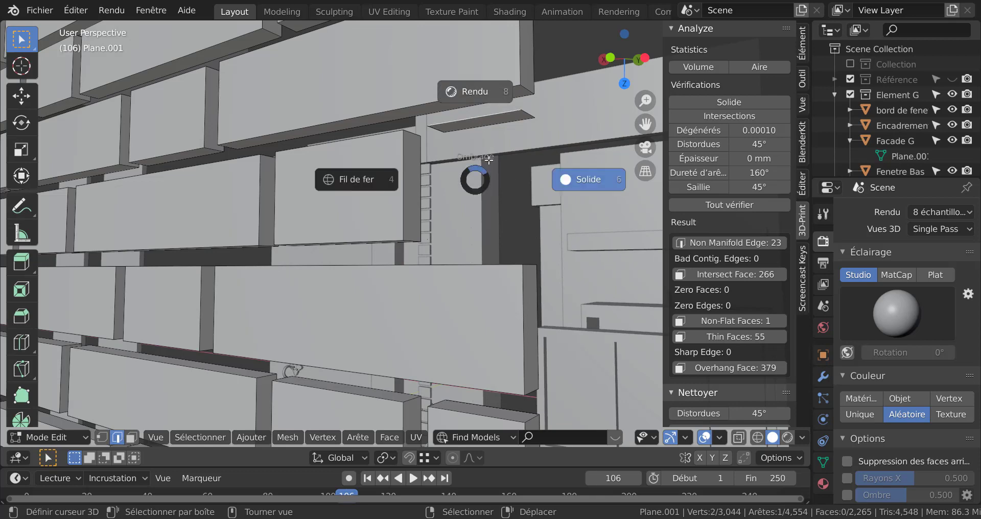
left_click(489, 160)
key("z")
left_click(566, 162)
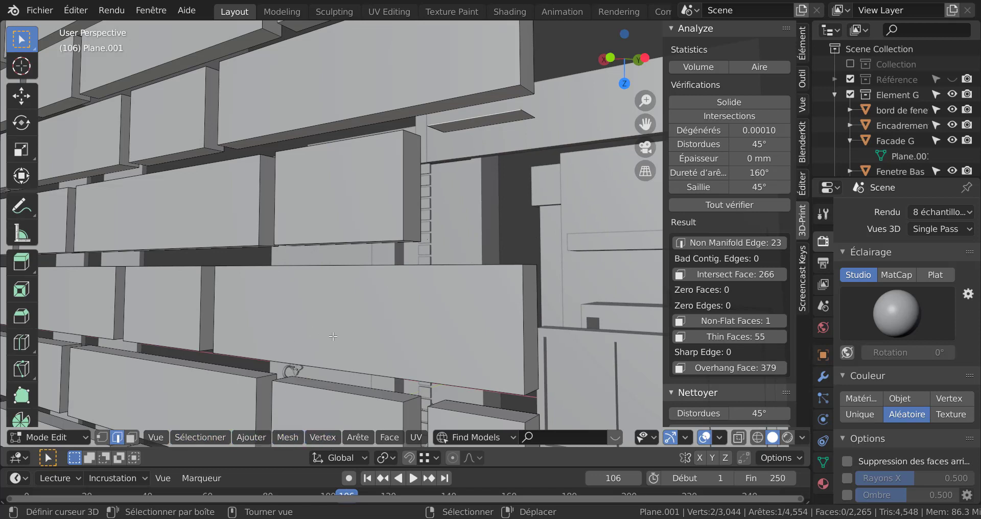
Move the brick's remaining single face about 2.05 mm along the global Z axis, away from the leftover geometry
key("3")
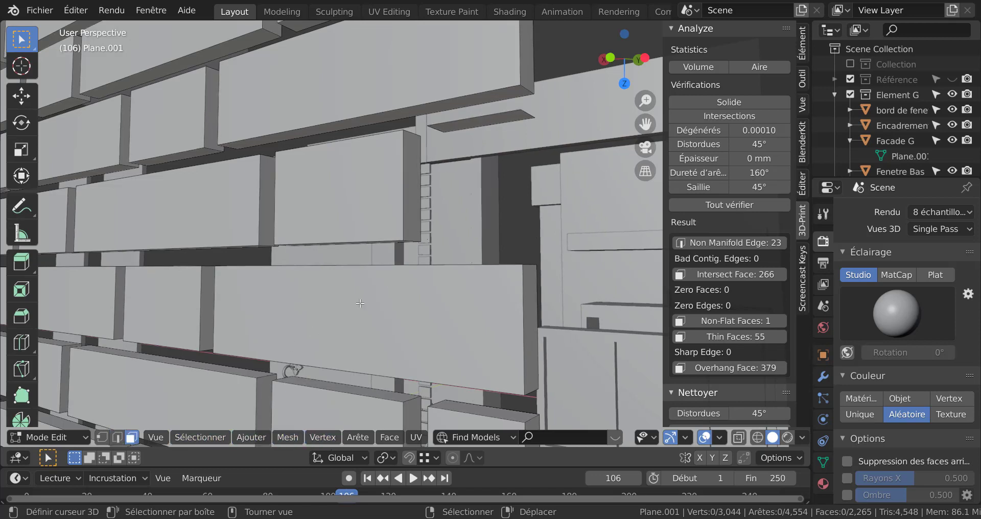
left_click(480, 120)
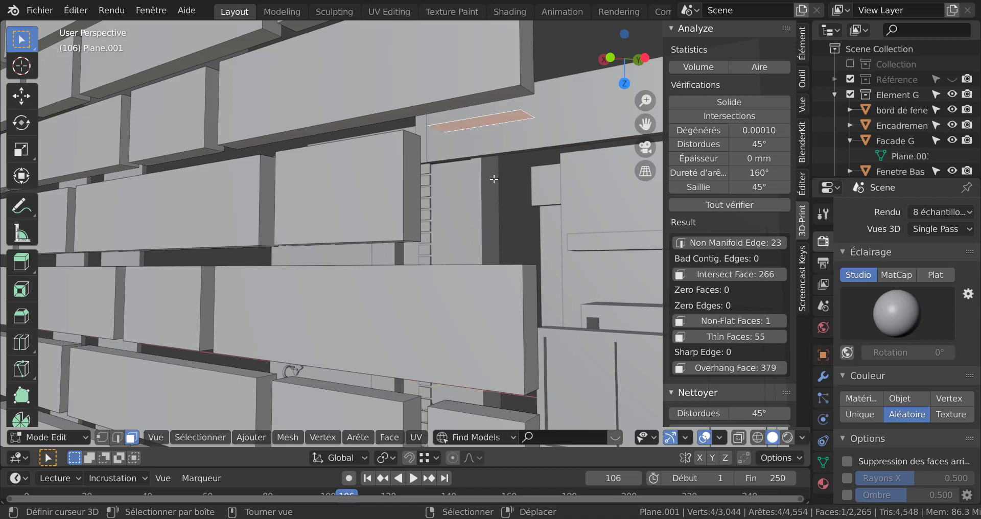
key("g")
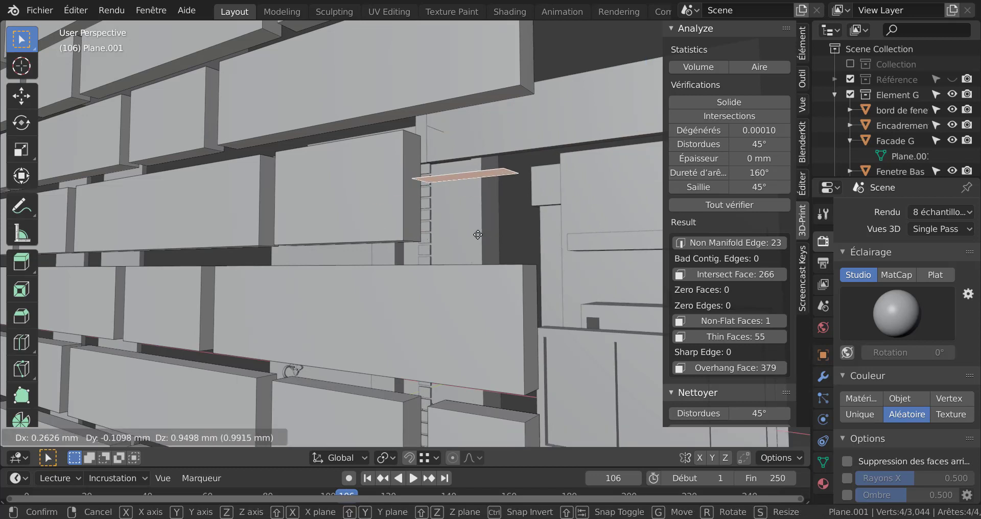
key("Escape")
scroll(429, 151, "up", 5)
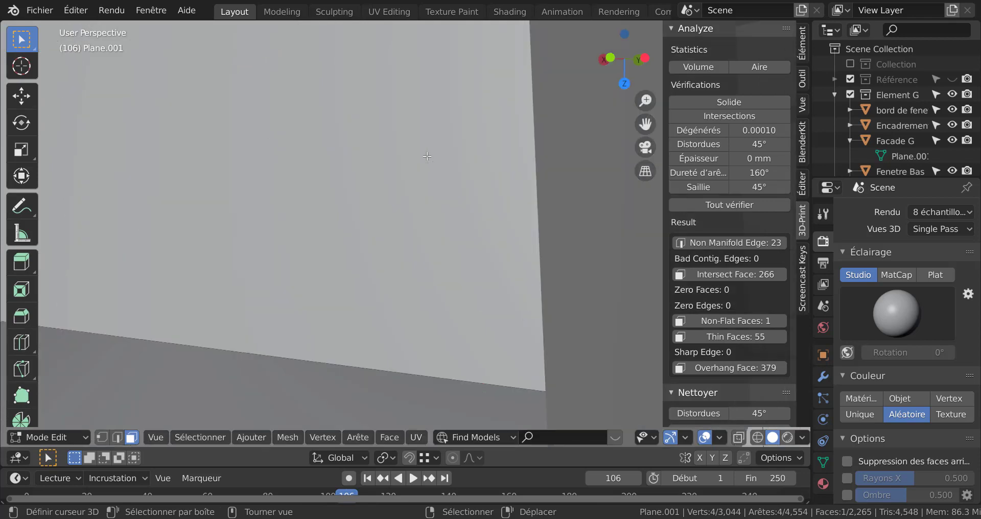
scroll(434, 195, "down", 10)
key("g")
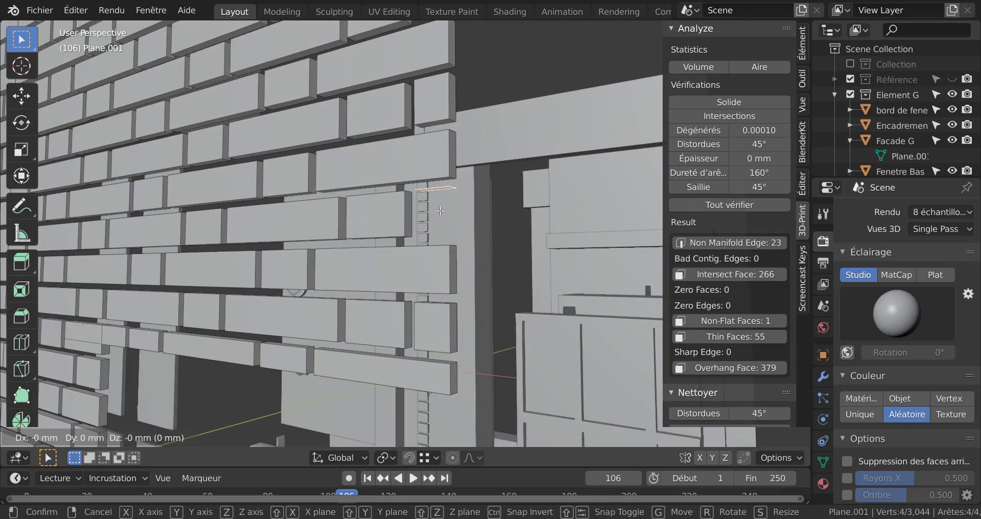
key("z")
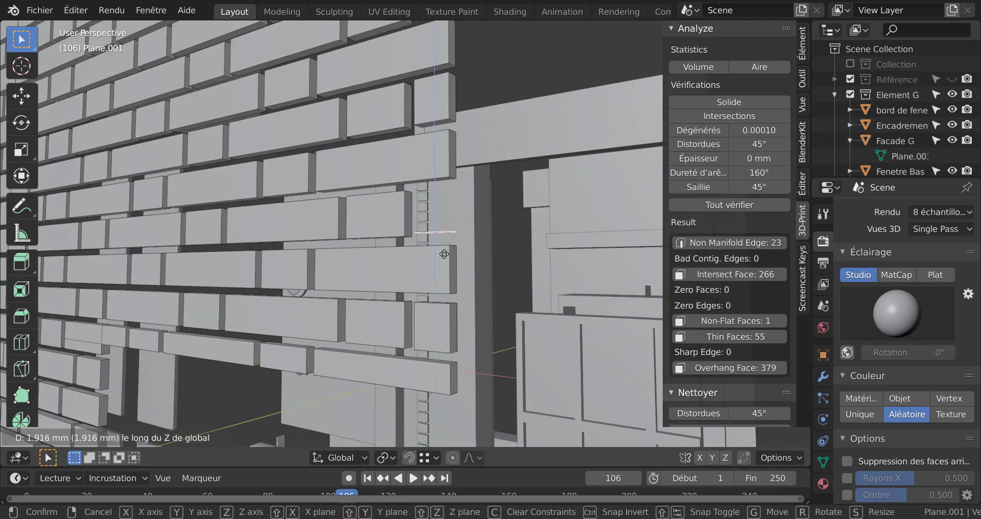
left_click(443, 256)
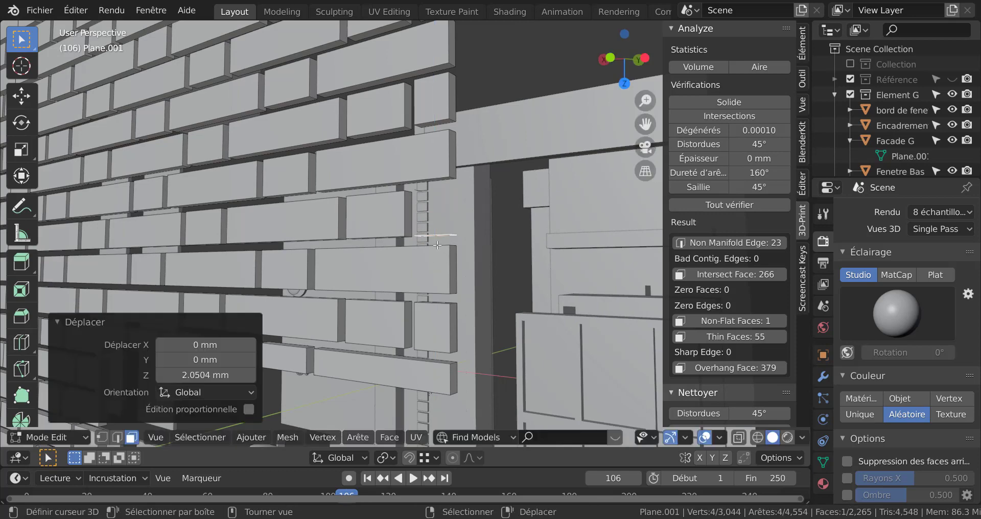
Delete the leftover loose edge at the face's former position beside the wall
scroll(430, 219, "up", 3)
left_click(436, 132)
key("Tab")
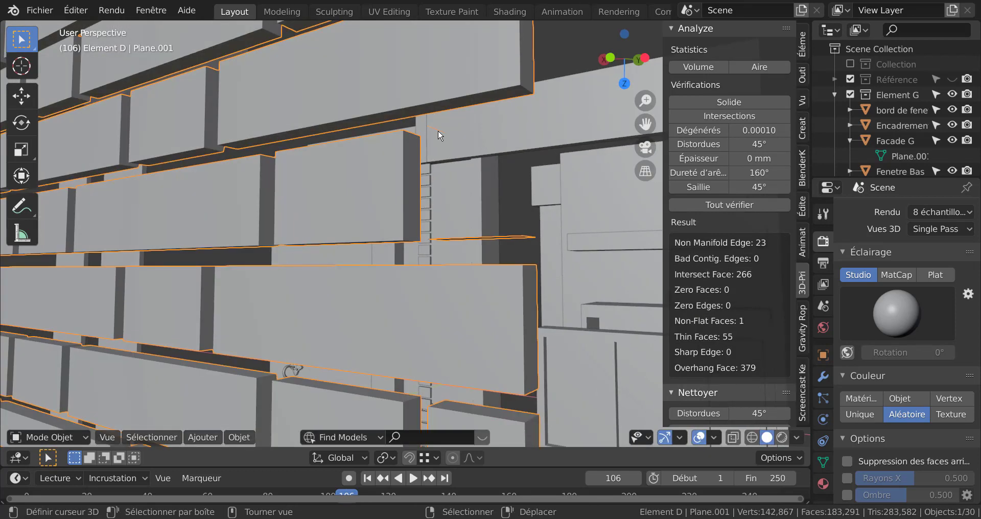
key("Tab")
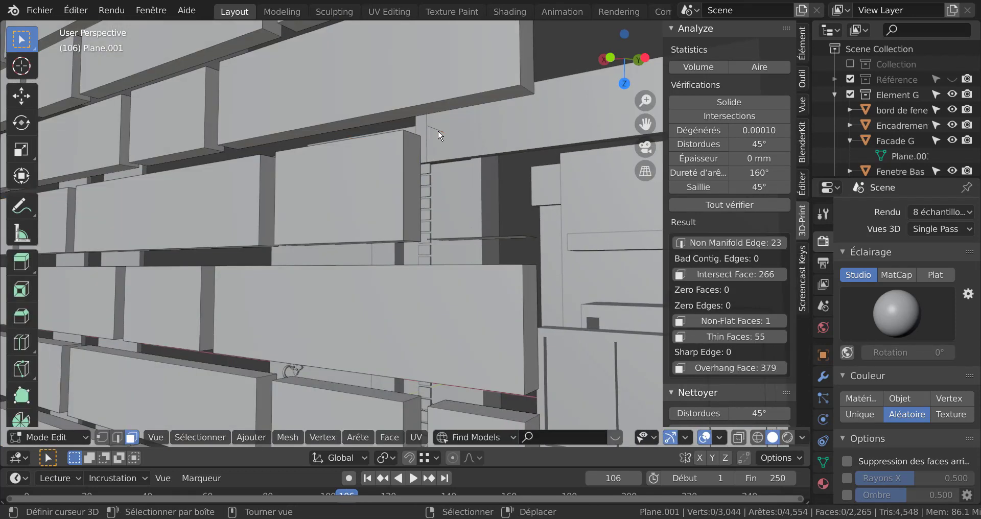
key("2")
left_click(437, 130)
key("x")
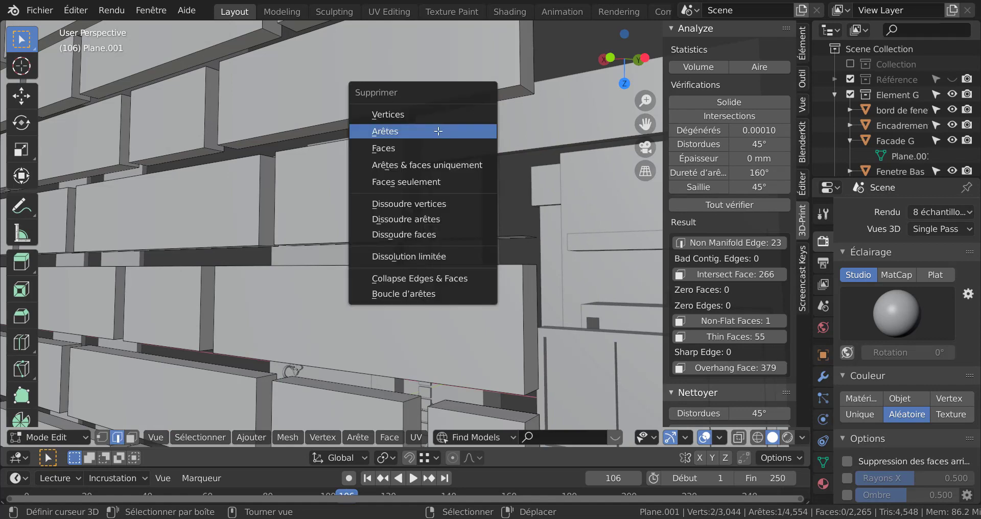
left_click(438, 131)
Extrude the moved face by about -2.02 mm along its normal to rebuild the brick at the wall's edge
middle_click_drag(473, 254, 471, 308, "shift")
left_click(470, 308)
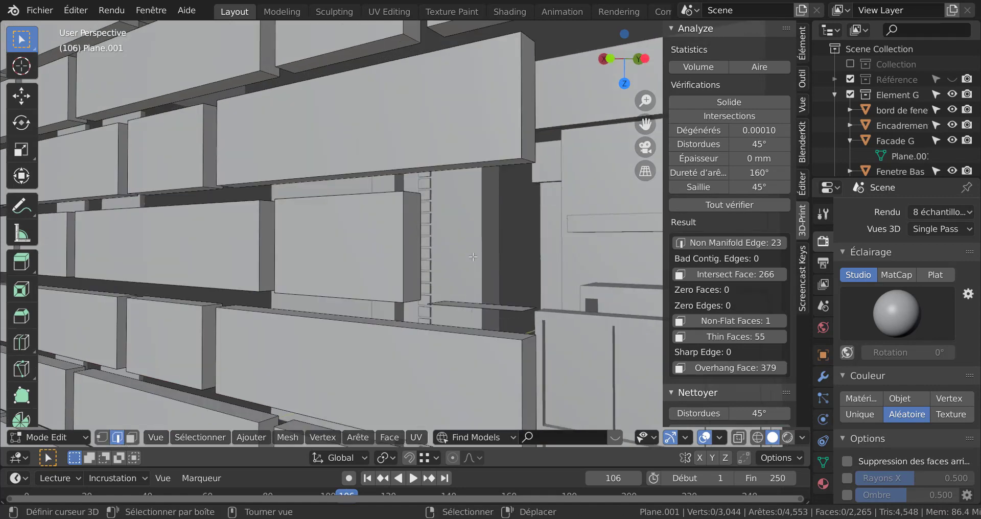
key("3")
left_click(479, 304)
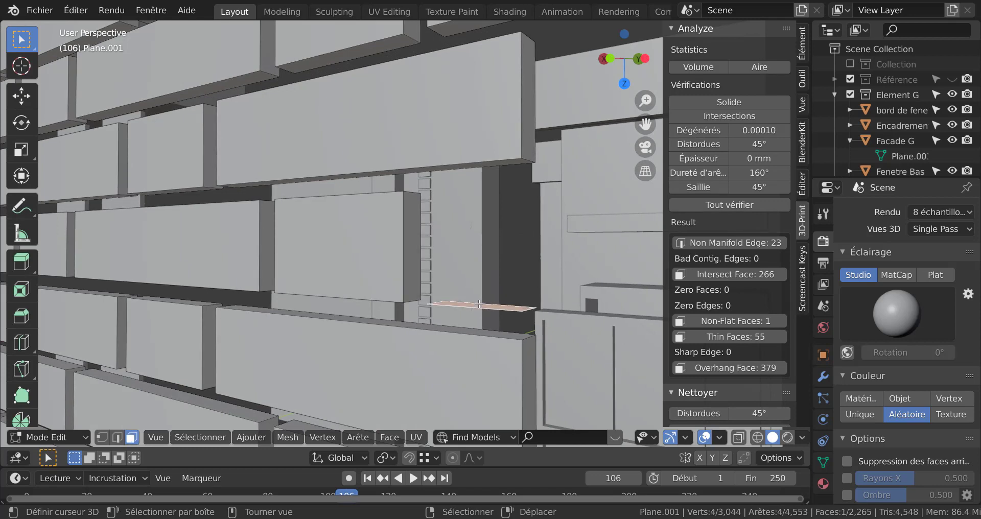
key("e")
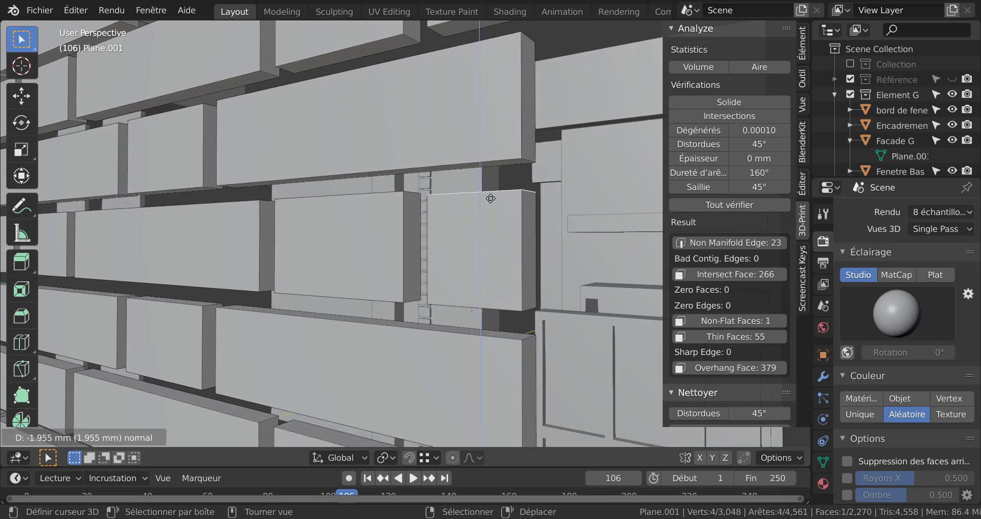
left_click(493, 193)
scroll(493, 215, "down", 3)
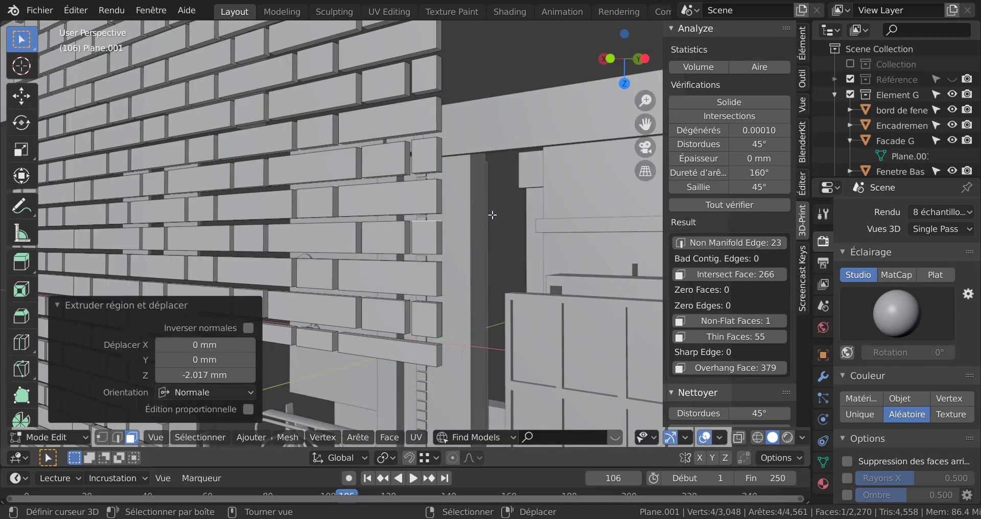
middle_click_drag(492, 217, 490, 244)
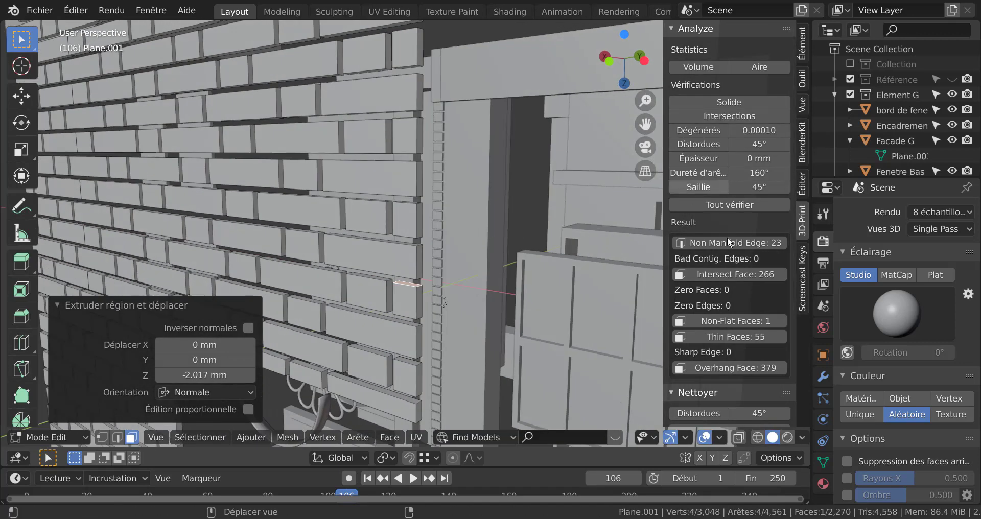
Rerun all 3D-print checks on the façade brick wall and select its non-manifold edges
left_click(741, 244)
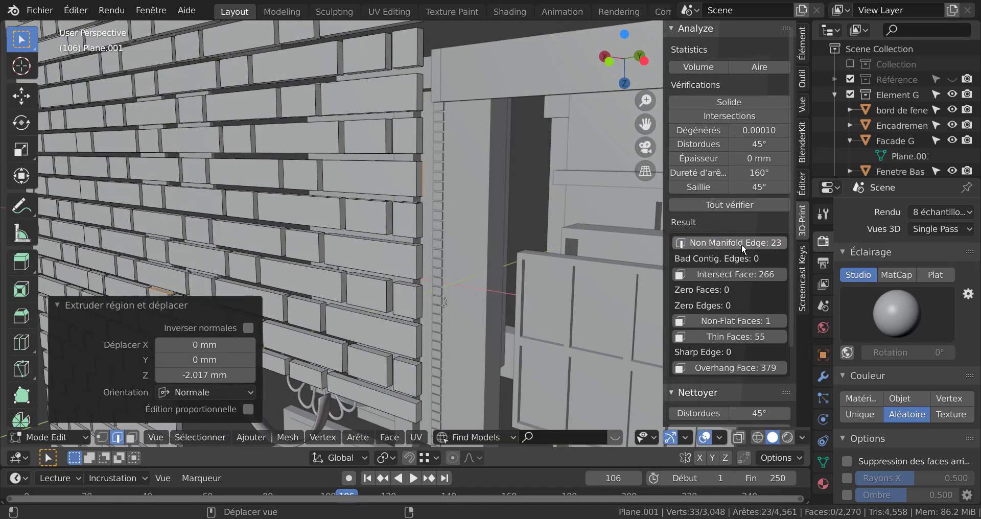
key("Tab")
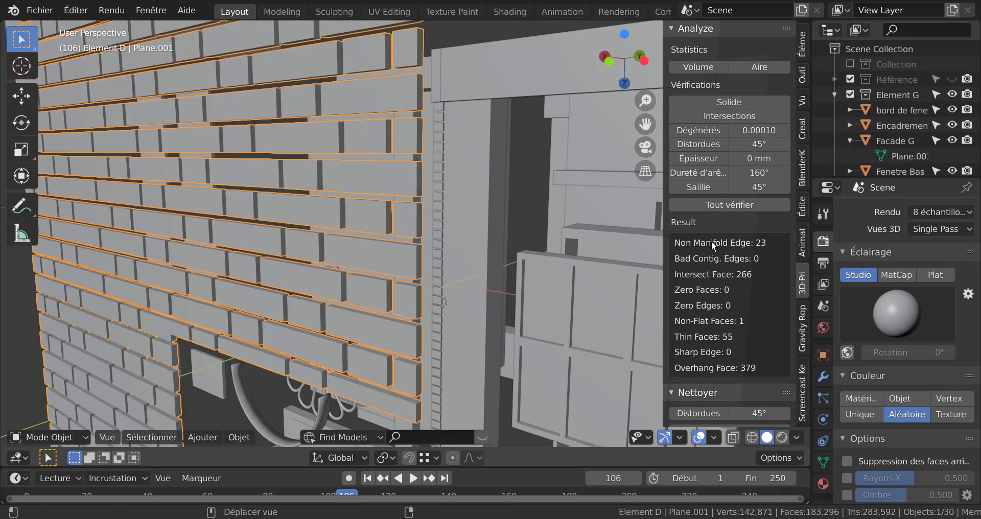
left_click(729, 206)
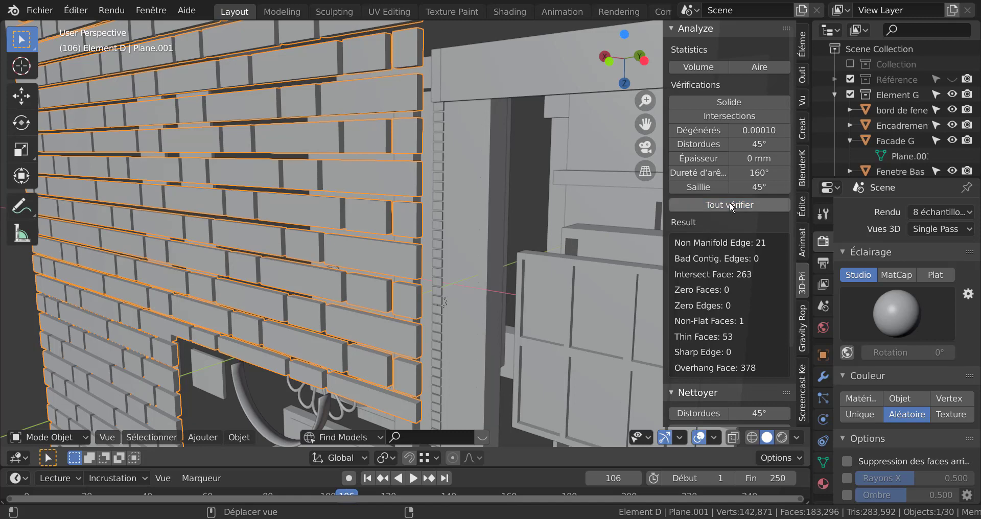
middle_click_drag(531, 267, 361, 234)
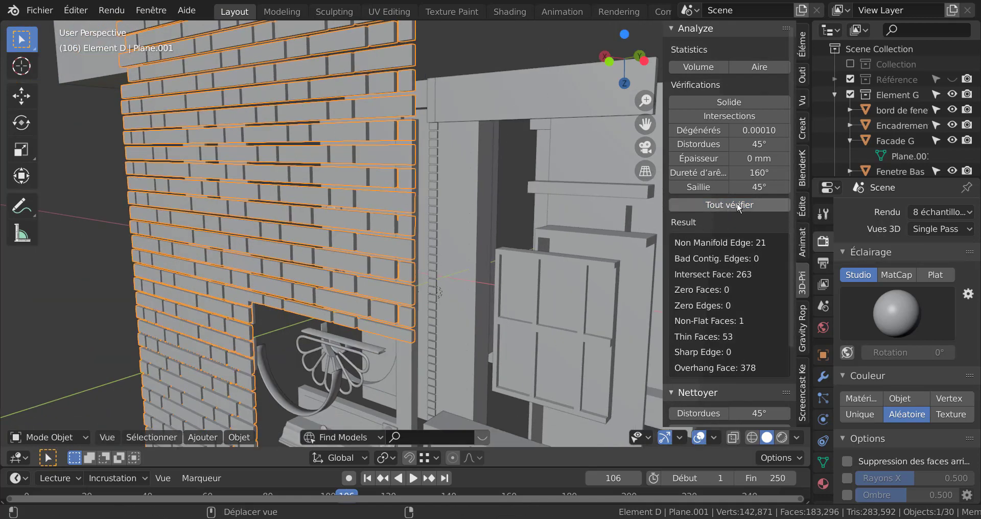
left_click(734, 246)
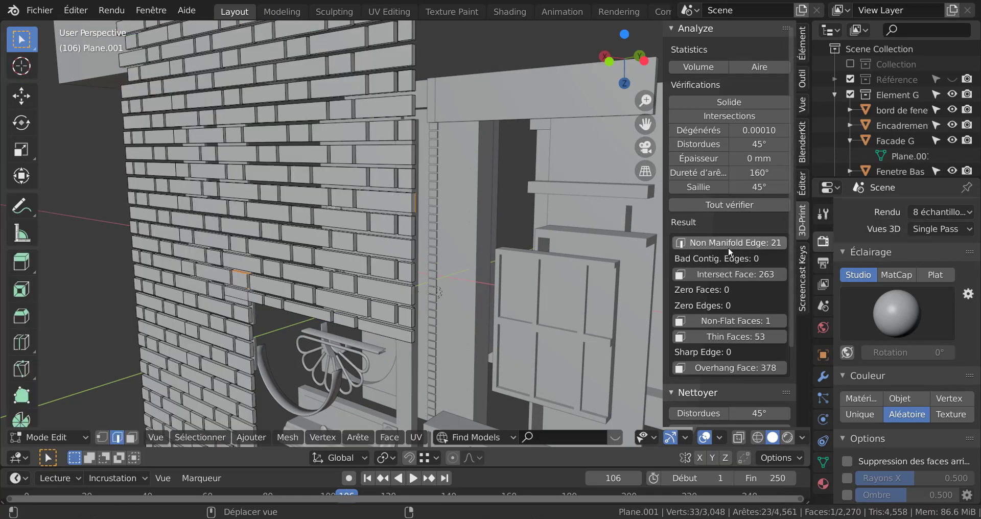
scroll(387, 159, "up", 3)
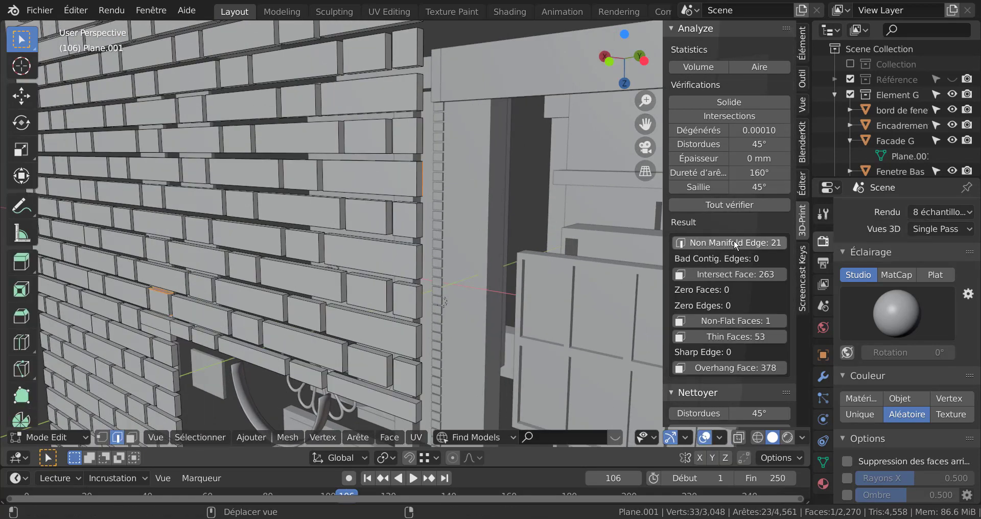
Stop editing the brick wall, select the fan-shaped ornament above the door and examine its tube mesh
middle_click_drag(469, 185, 340, 246)
mouse_move(523, 197)
middle_mouse_down()
mouse_move(398, 251)
mouse_move(409, 261)
mouse_move(412, 241)
mouse_move(426, 250)
mouse_move(343, 242)
mouse_move(408, 269)
mouse_move(380, 250)
mouse_move(461, 246)
mouse_move(452, 213)
mouse_move(531, 249)
mouse_move(460, 245)
mouse_move(481, 196)
mouse_move(510, 197)
middle_mouse_up()
scroll(426, 250, "down", 5)
scroll(460, 230, "up", 2)
middle_click_drag(446, 228, 361, 238, "shift")
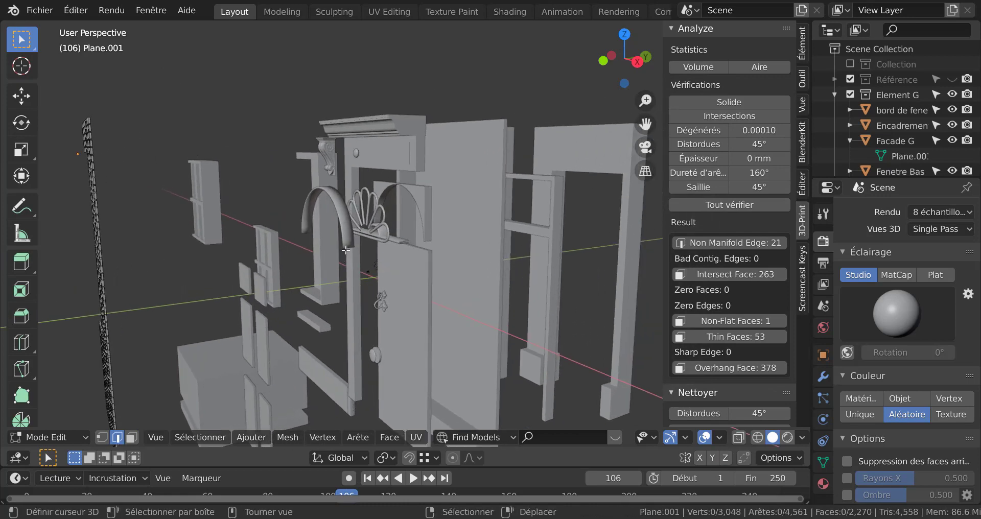
scroll(364, 221, "up", 6)
key("Tab")
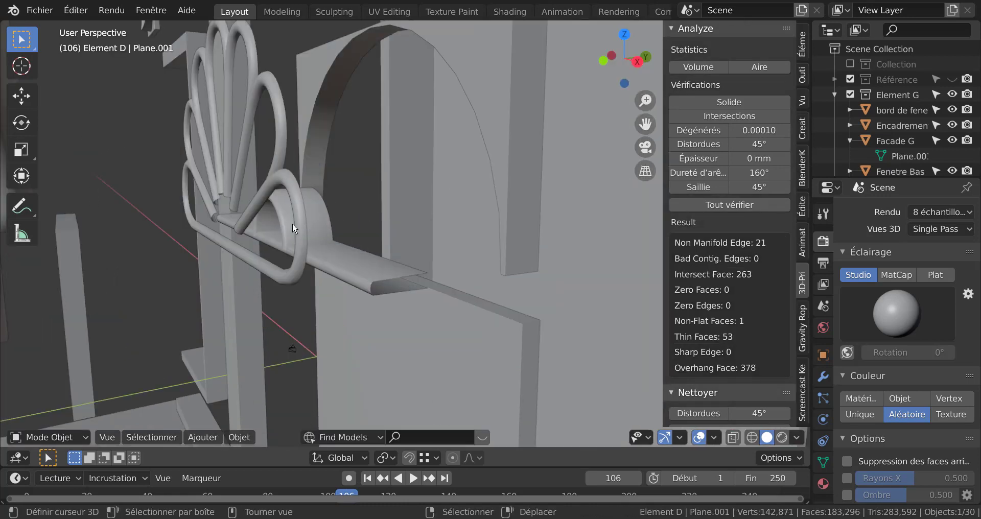
left_click(302, 216)
key("Tab")
middle_click_drag(345, 213, 351, 209)
scroll(352, 209, "up", 2)
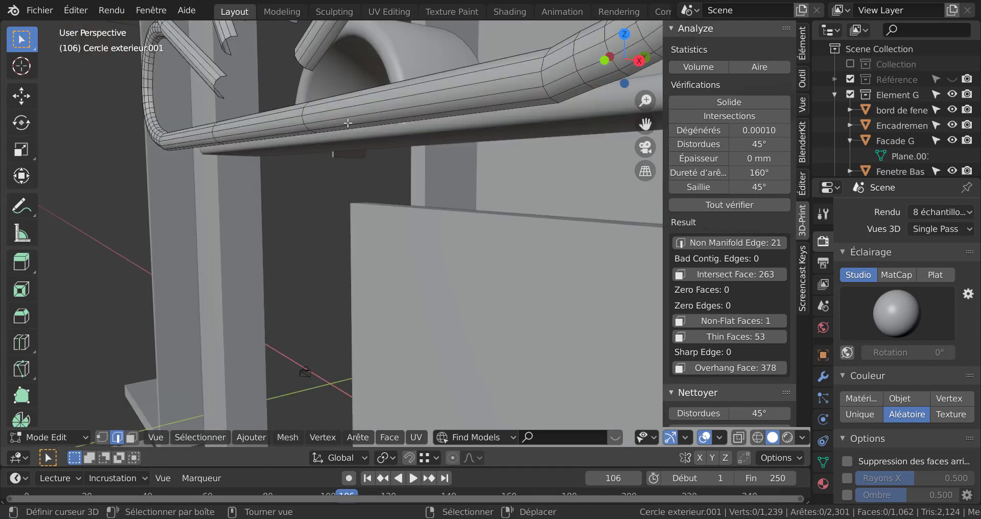
scroll(358, 130, "down", 5)
key("Tab")
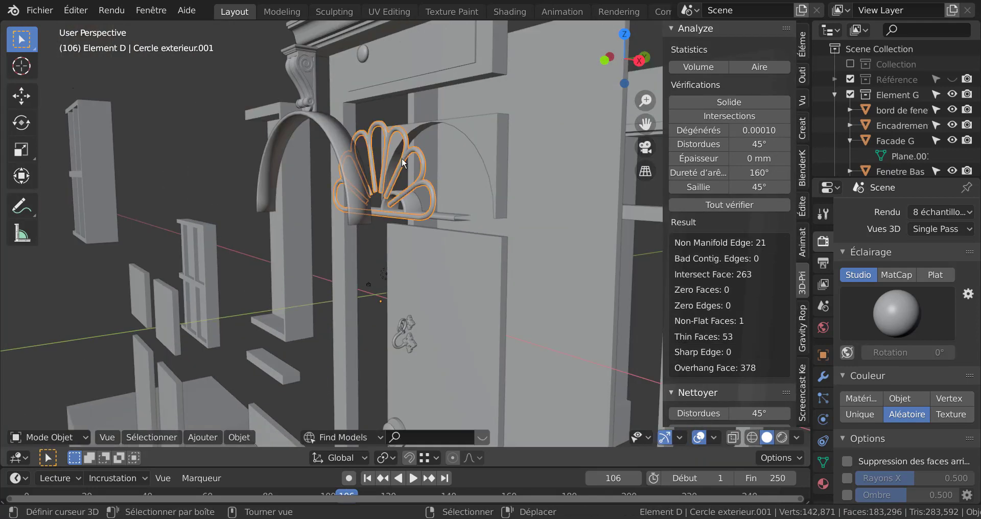
Isolate the fan-shaped ornament in local view and open its mesh for editing
key("KP_Divide")
middle_click_drag(402, 158, 322, 168)
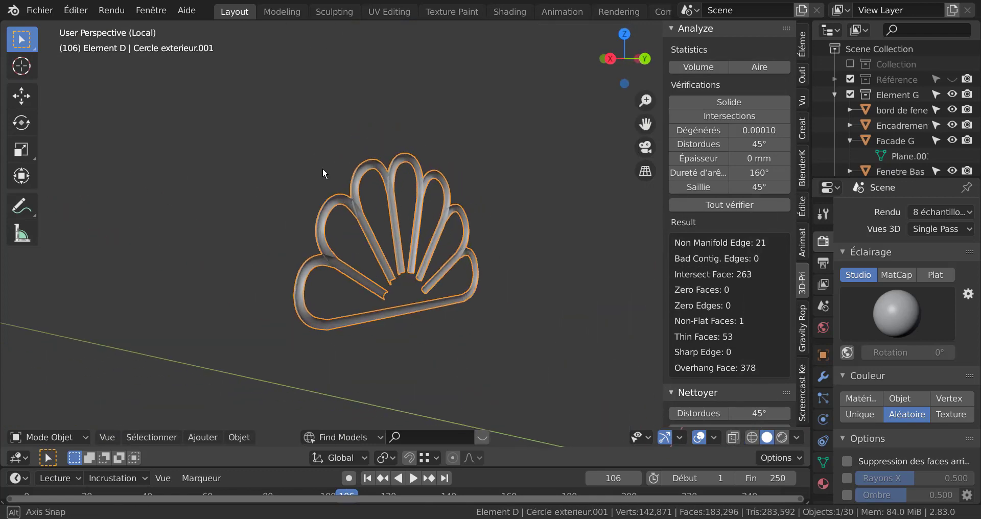
key("Tab")
scroll(445, 236, "up", 3)
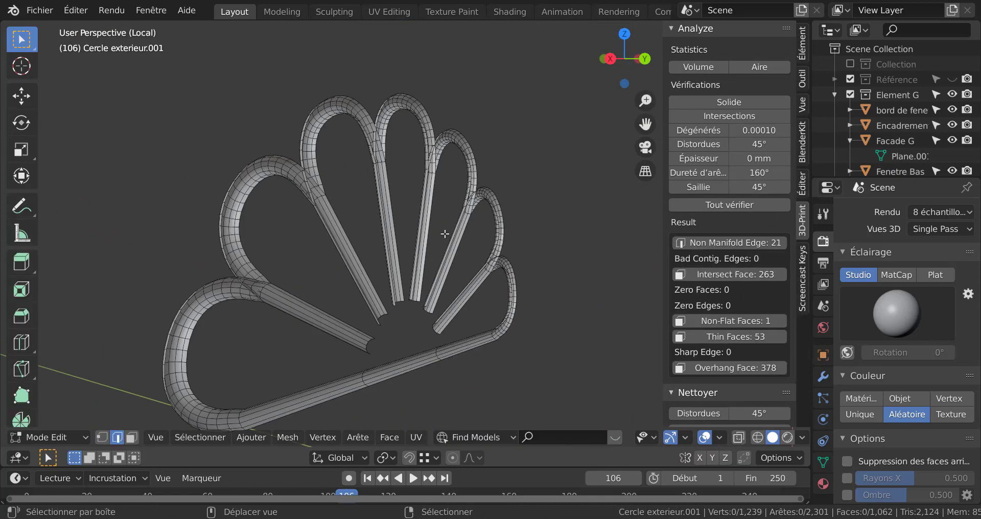
middle_click_drag(445, 234, 488, 159, "shift")
middle_click_drag(397, 199, 463, 222)
scroll(443, 248, "down", 1)
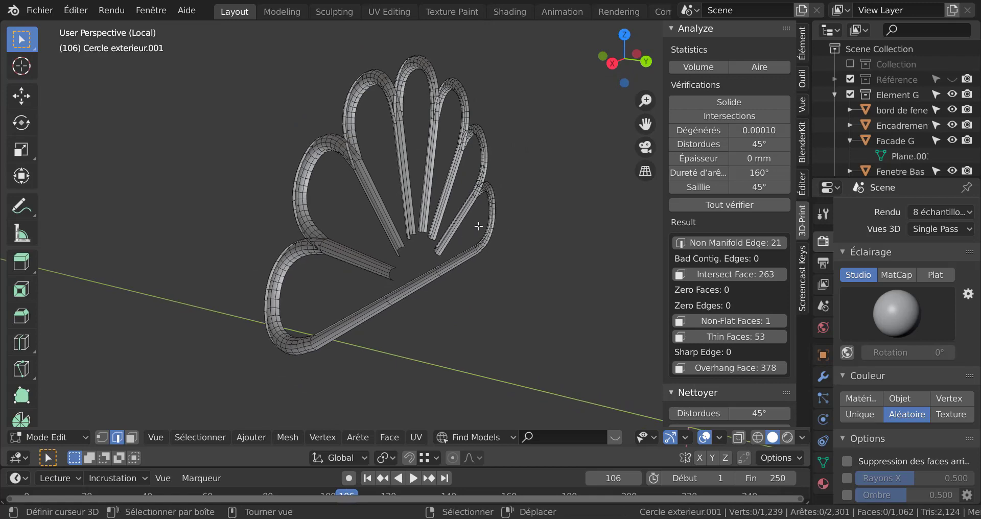
Select the ornament's entire mesh and apply Solidify Faces with a thickness of 0.01 mm
key("a")
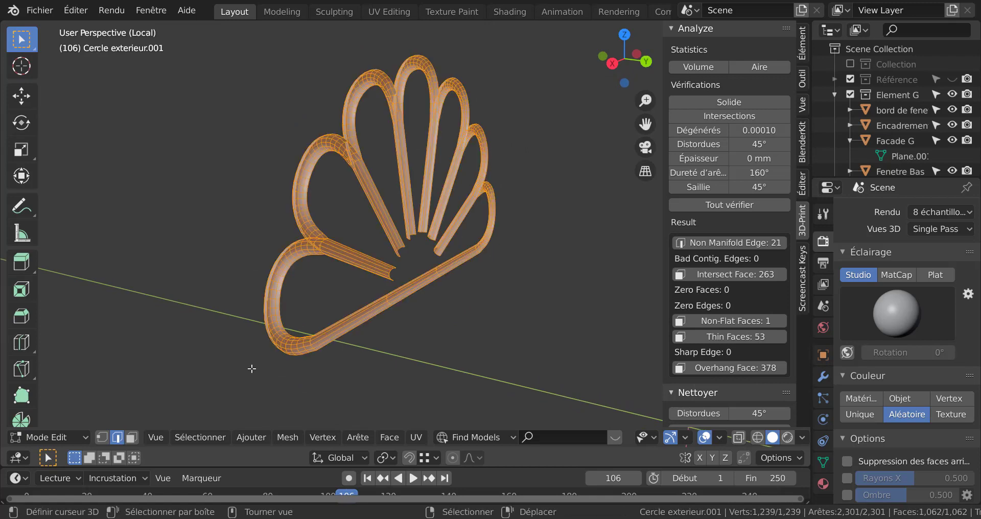
key("q")
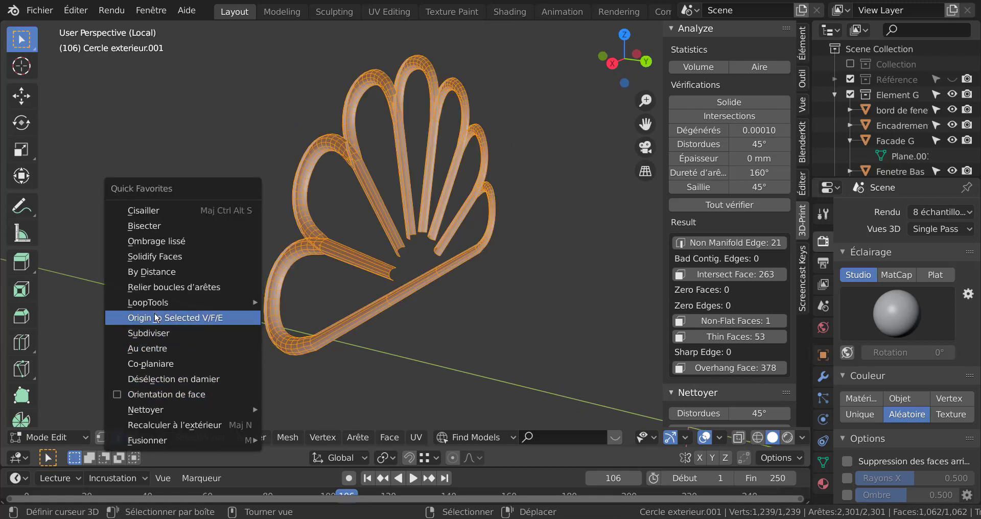
left_click(158, 255)
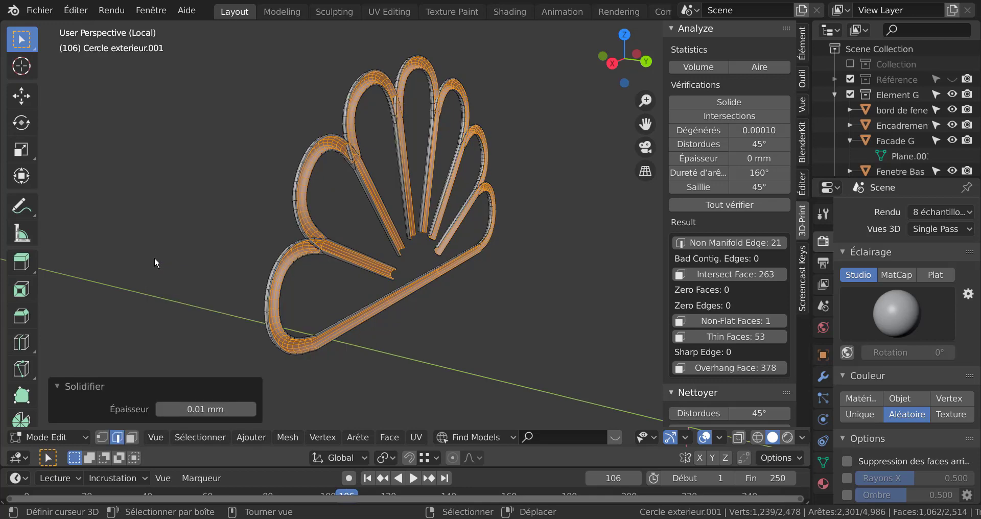
Examine the solidified ornament from several sides and run all 3D-print checks on it
middle_click_drag(466, 293, 447, 287)
scroll(447, 287, "up", 4)
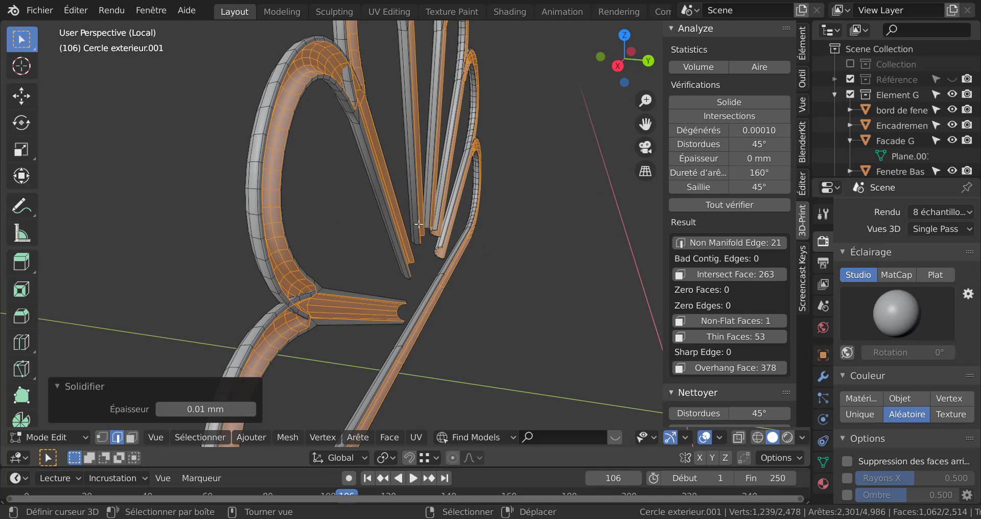
middle_click_drag(418, 225, 453, 225)
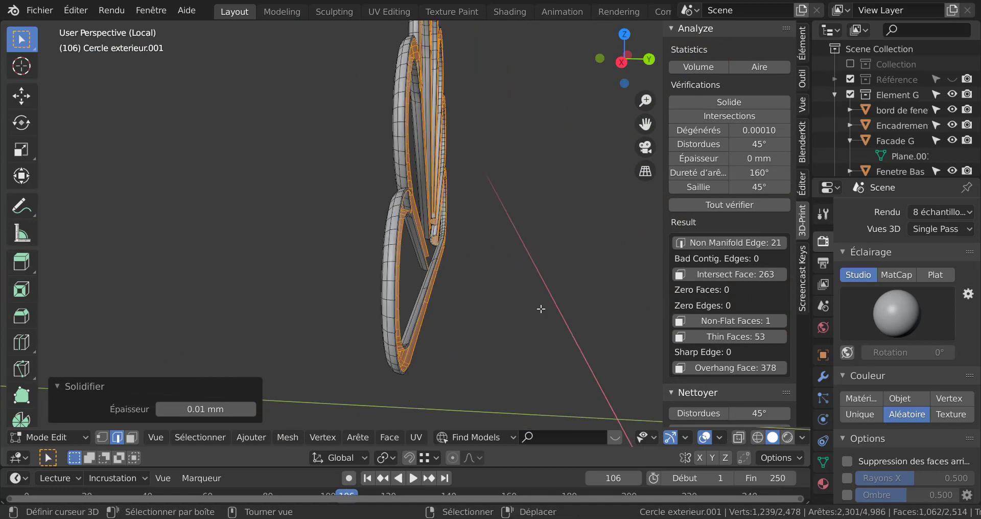
middle_click_drag(571, 315, 375, 279)
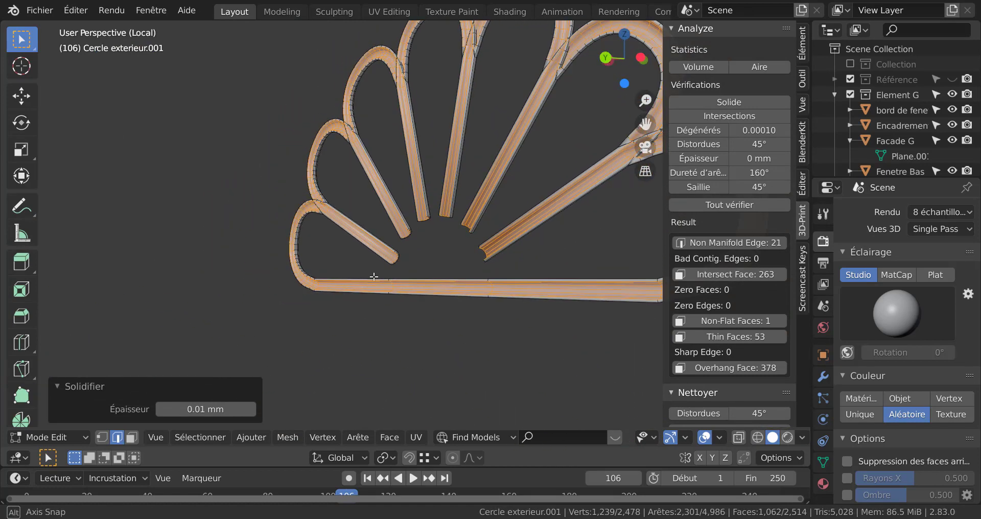
scroll(374, 279, "up", 3)
scroll(375, 279, "down", 6)
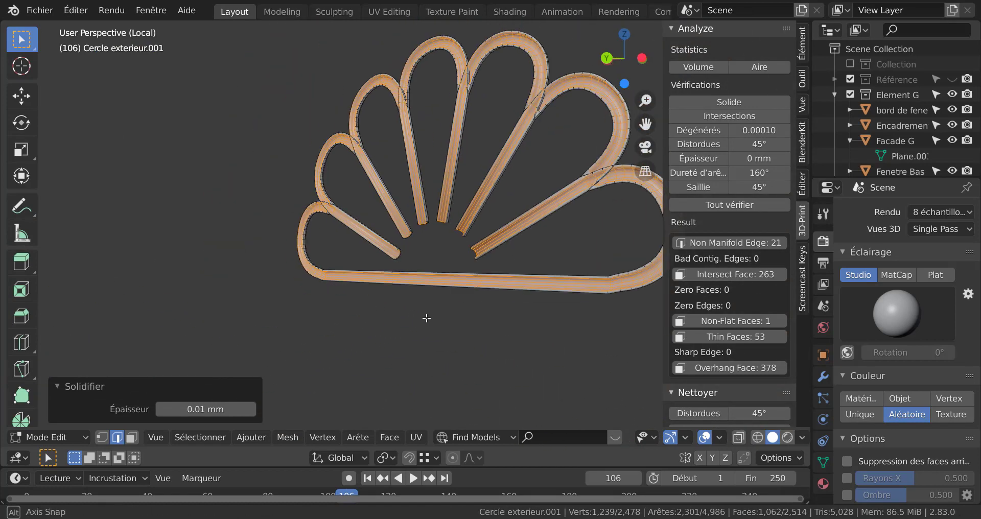
middle_click_drag(427, 351, 537, 305)
key("Tab")
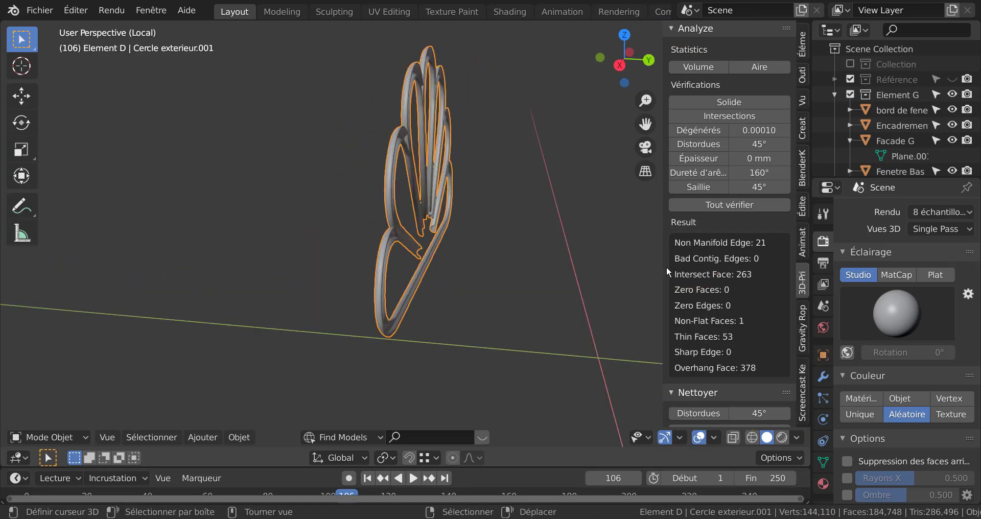
left_click(739, 204)
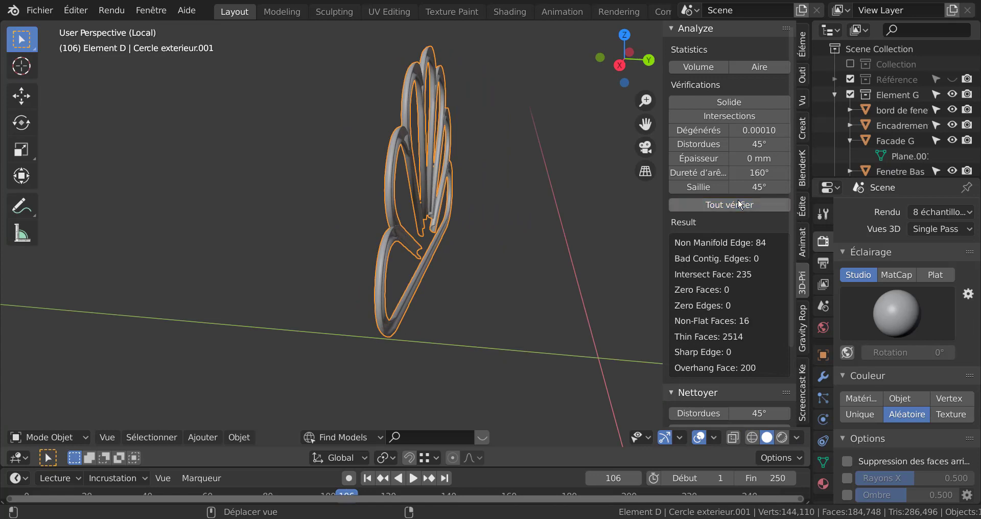
Rerun all 3D-print checks on the ornament with its whole mesh selected, and select the non-manifold edges
middle_click_drag(559, 254, 459, 251)
key("Tab")
scroll(437, 244, "up", 2)
key("Tab")
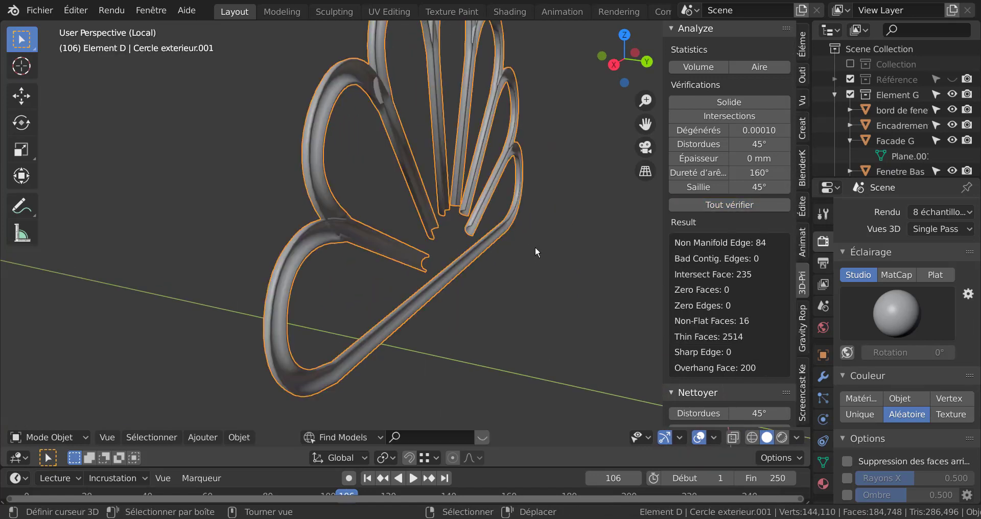
key("Tab")
key("a")
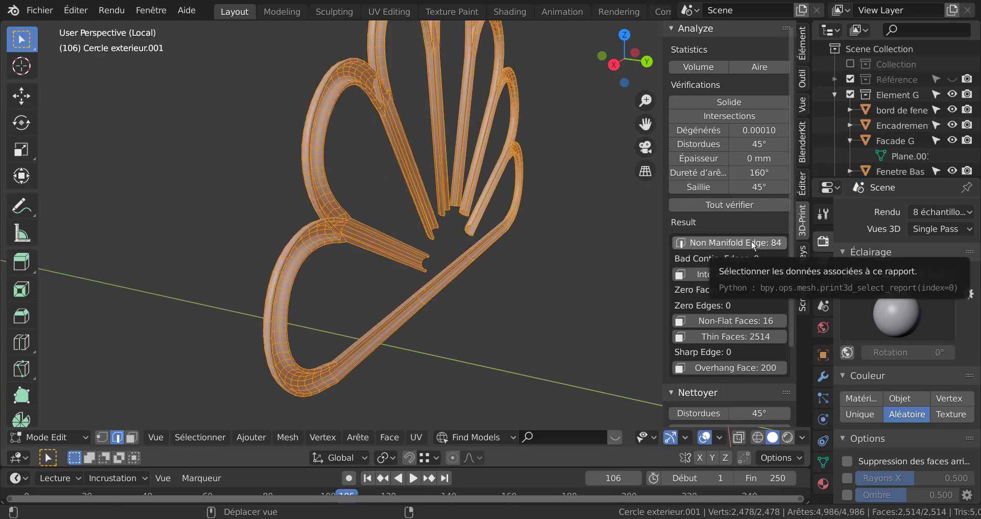
left_click(746, 205)
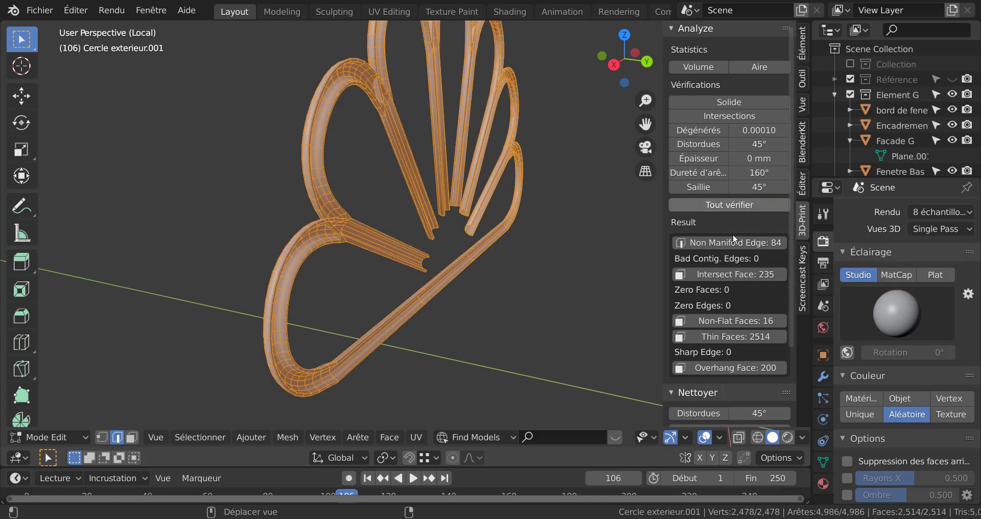
left_click(745, 241)
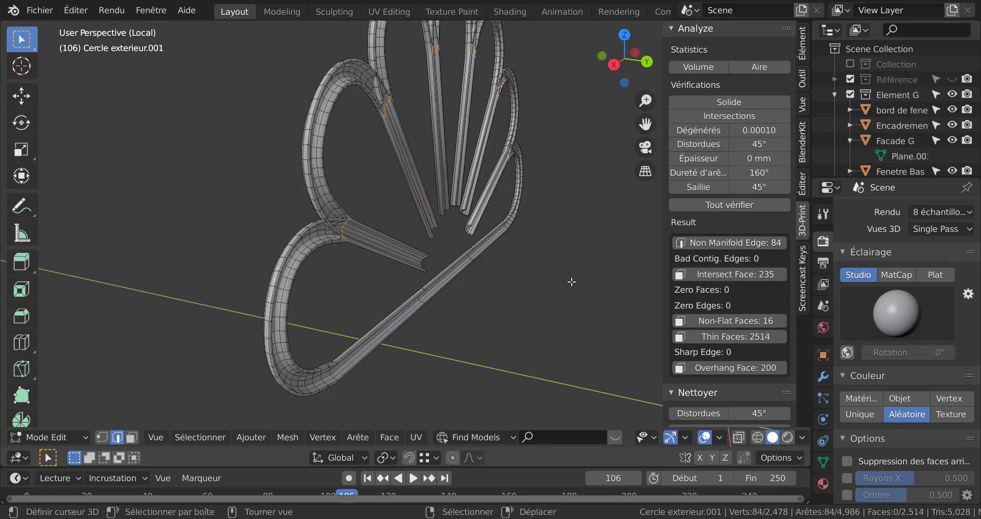
Check what is linked to a petal edge near the tube junction and test-move an edge where the petals meet
middle_click_drag(571, 282, 502, 307)
scroll(470, 170, "up", 8)
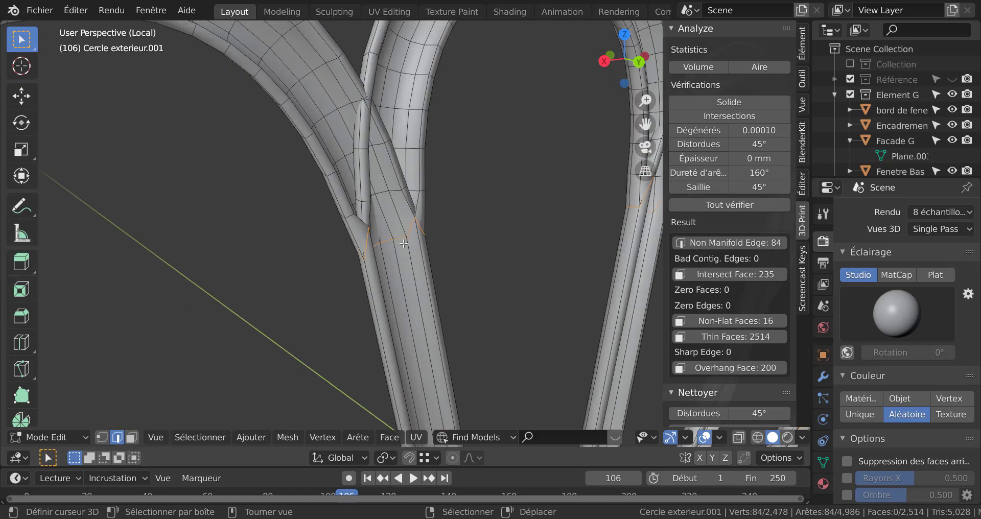
left_click(288, 99)
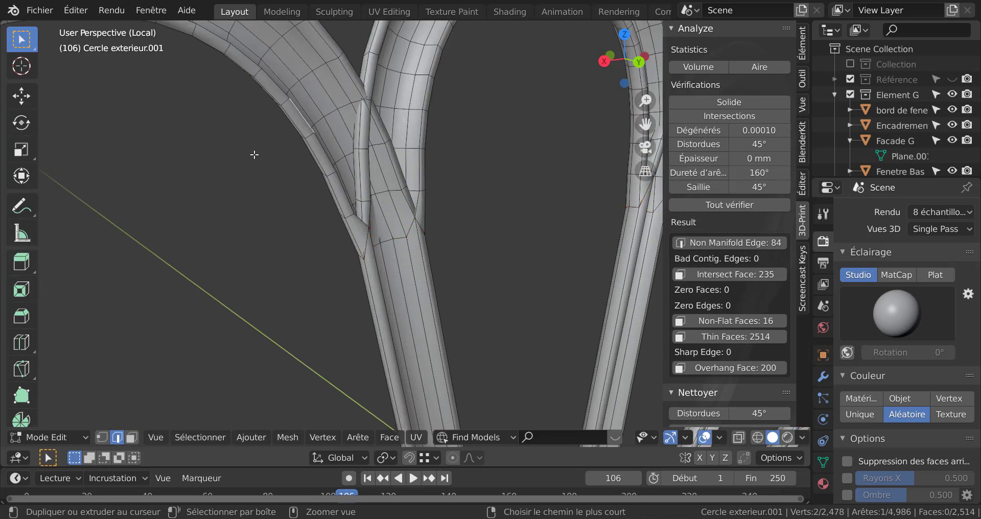
key("ctrl+l")
scroll(266, 184, "up", 3)
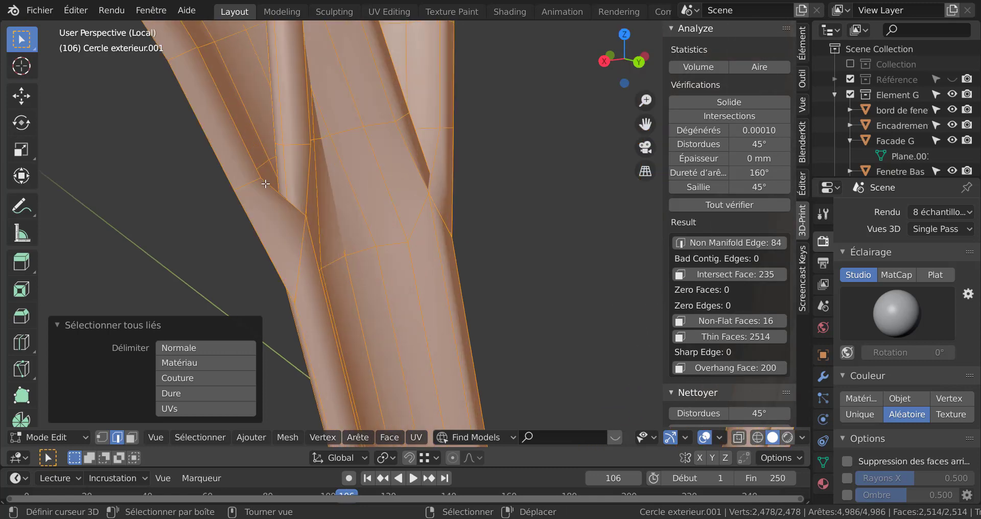
right_click(297, 213)
key("g")
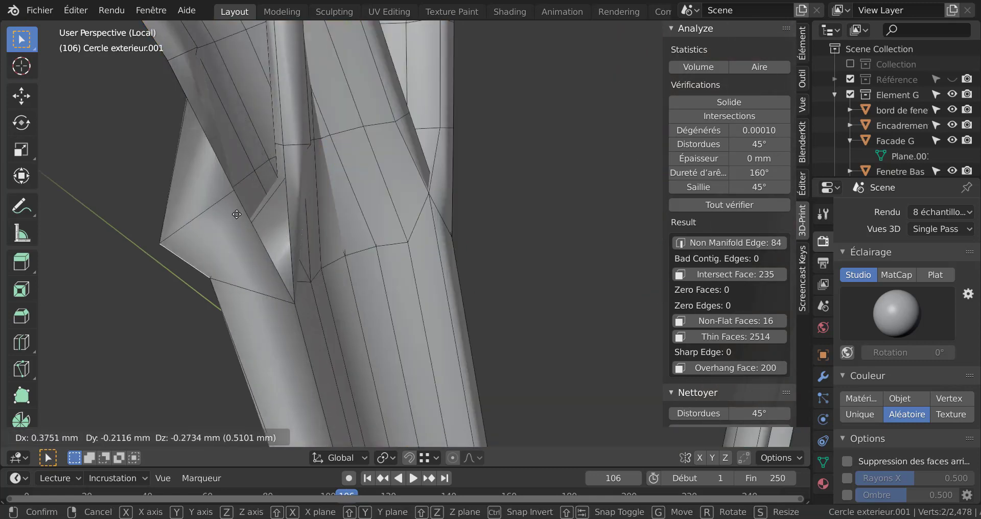
right_click(280, 232)
Try moving the edges of the neighbouring petal's tube where it overlaps the adjoining petal
scroll(281, 232, "down", 4)
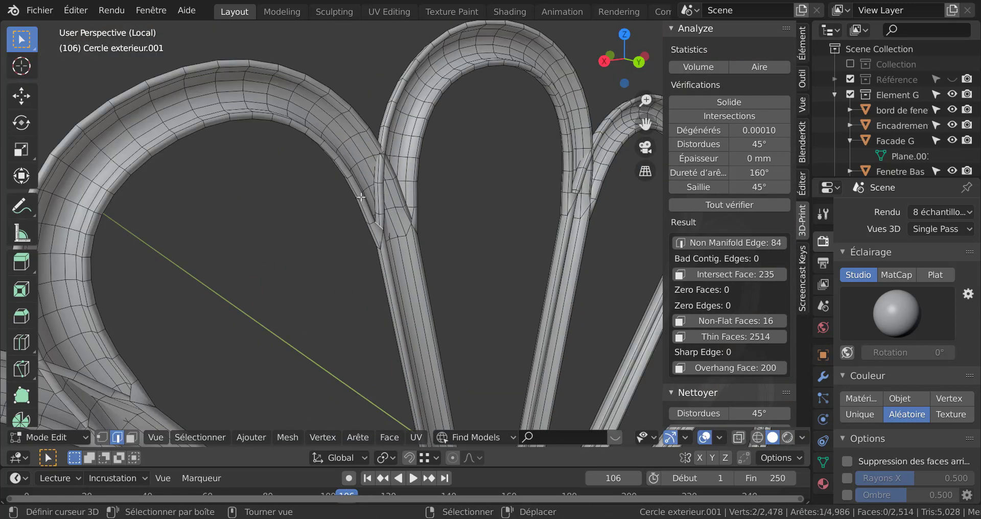
scroll(383, 164, "up", 3)
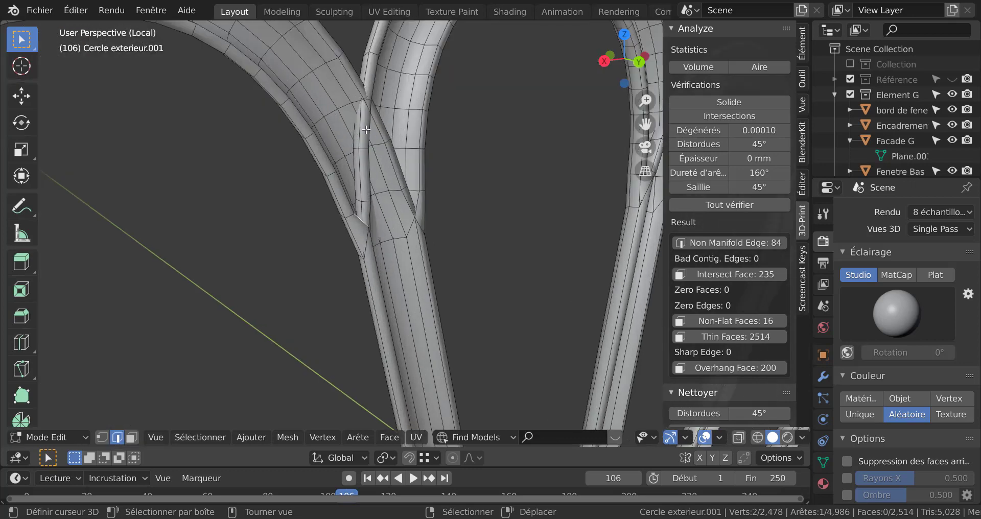
key("g")
right_click(381, 155)
right_click(354, 122, "shift")
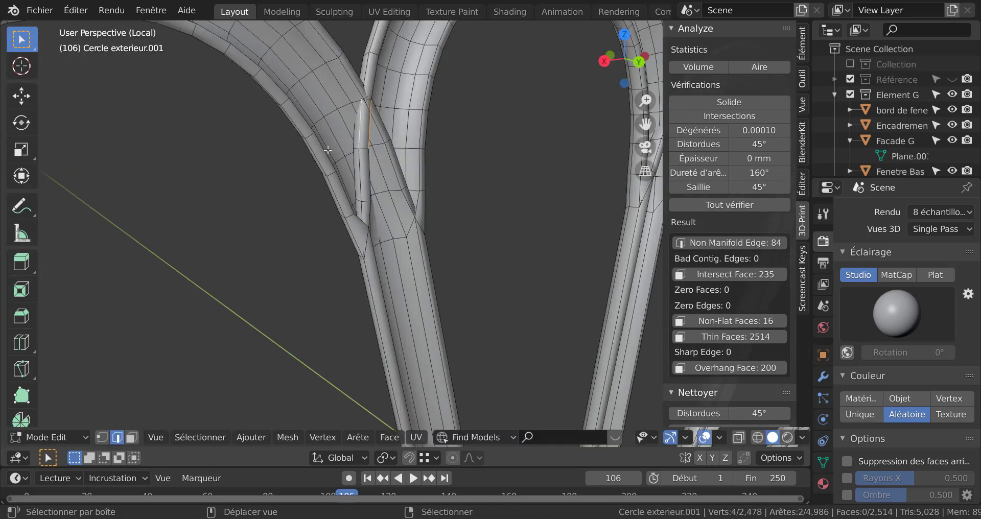
right_click(361, 115)
key("g")
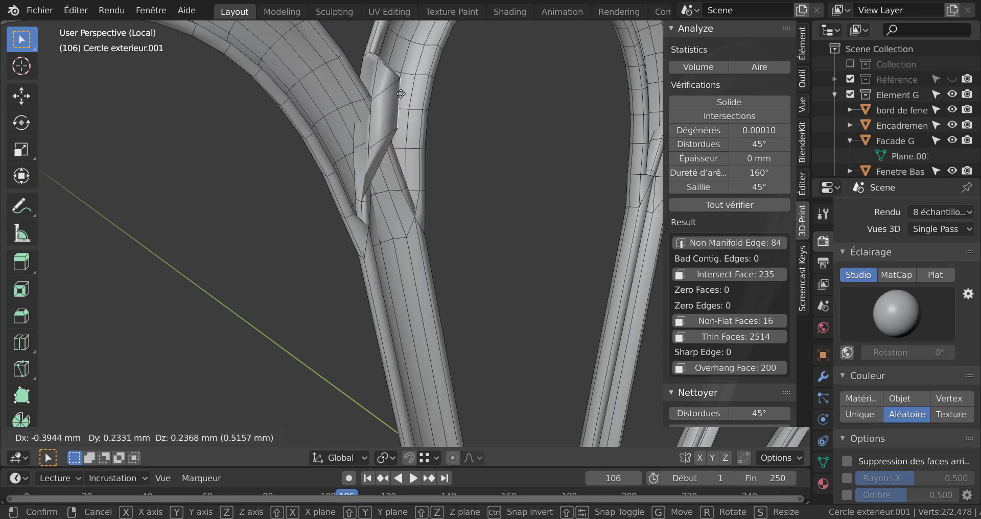
right_click(387, 135)
scroll(387, 135, "down", 2)
scroll(387, 136, "up", 3)
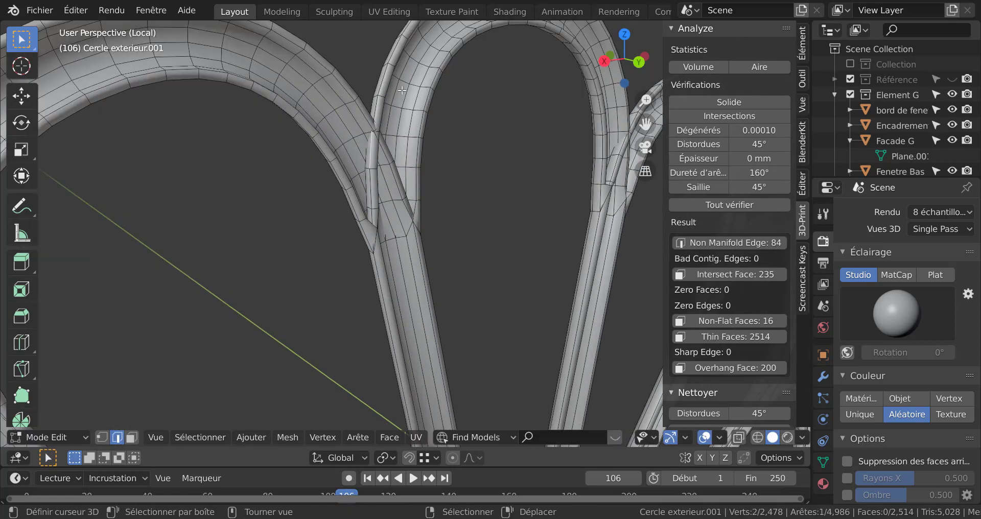
Inspect the ornament's petals, leave its mesh editing, and exit the isolated view to bring back the whole building model
scroll(387, 195, "down", 2)
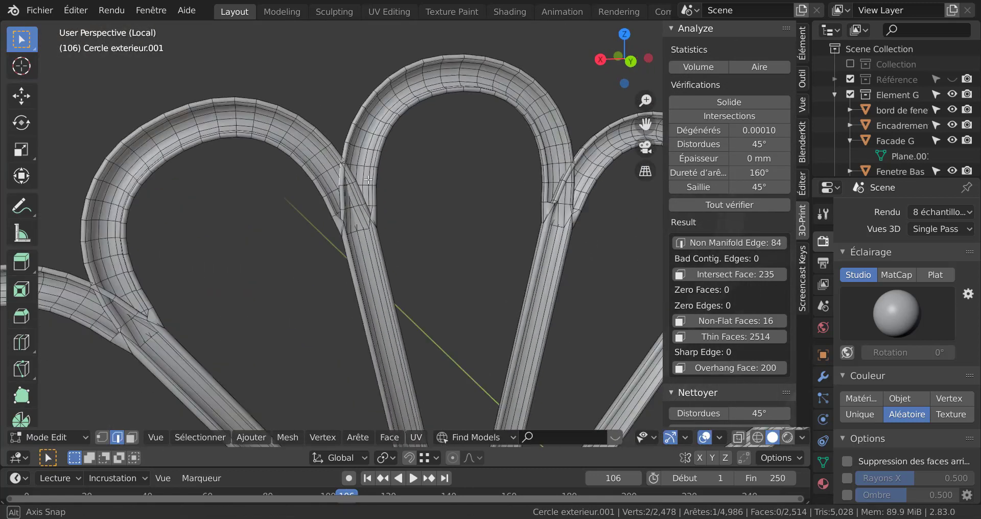
scroll(365, 227, "up", 1)
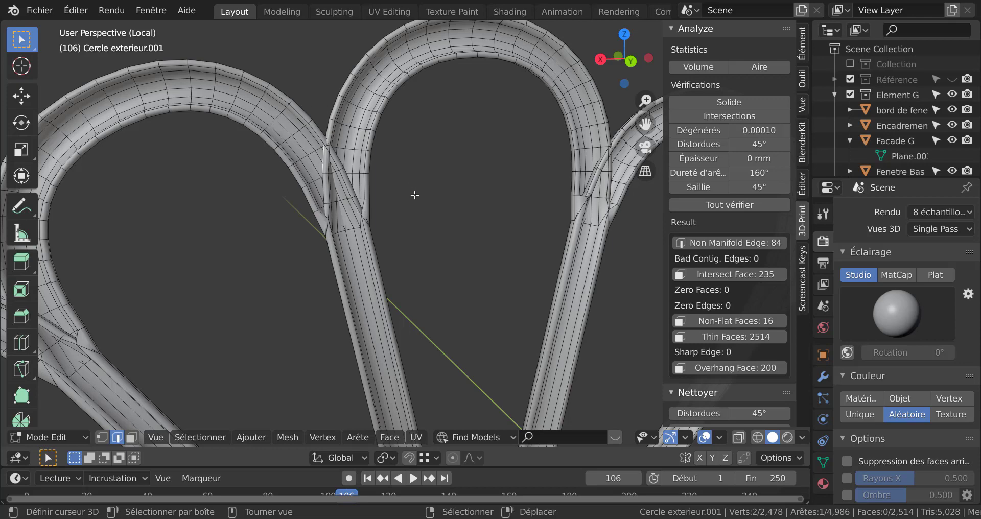
scroll(457, 211, "down", 8)
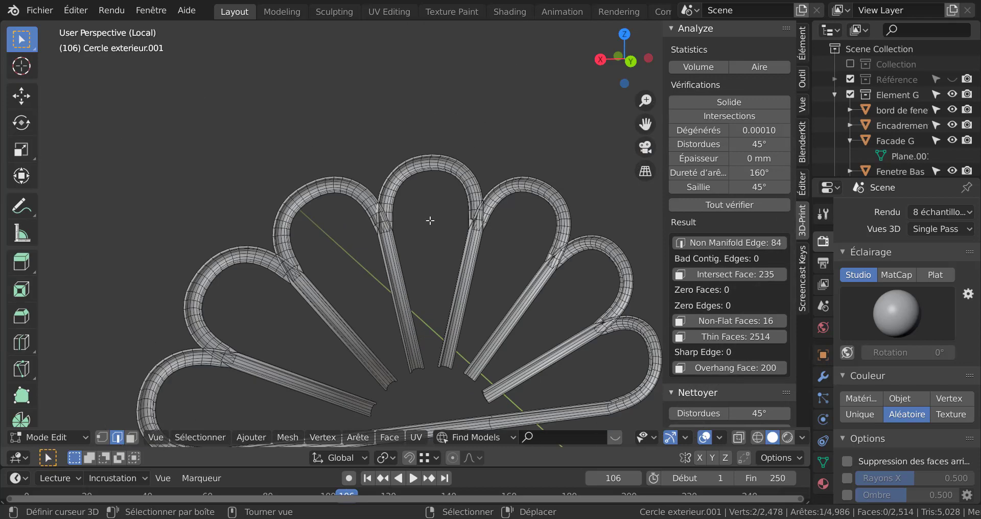
middle_click_drag(429, 241, 415, 178)
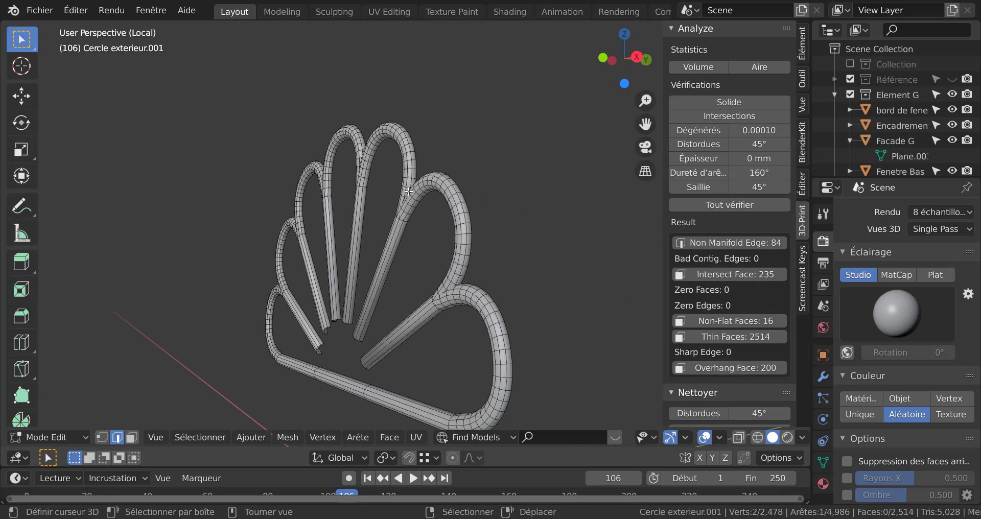
scroll(429, 192, "up", 3)
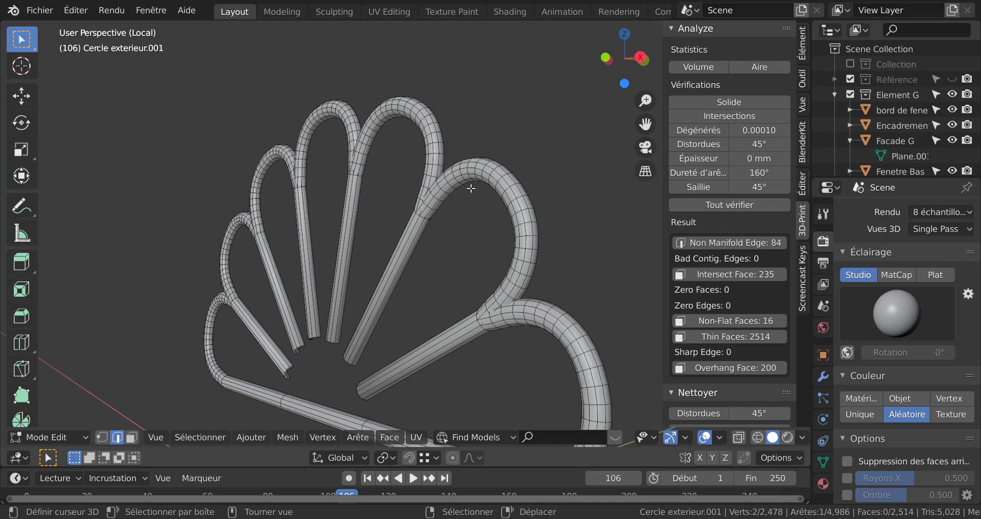
key("Tab")
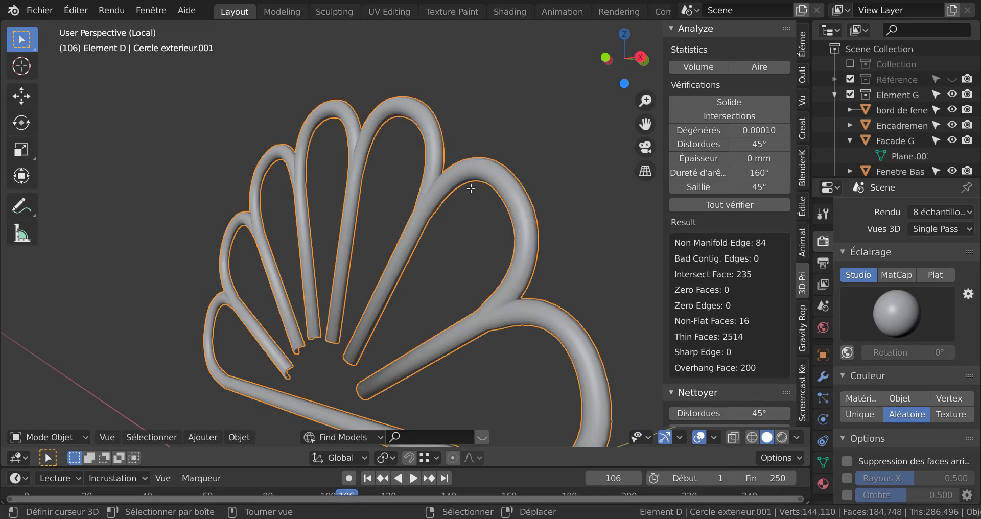
key("KP_Divide")
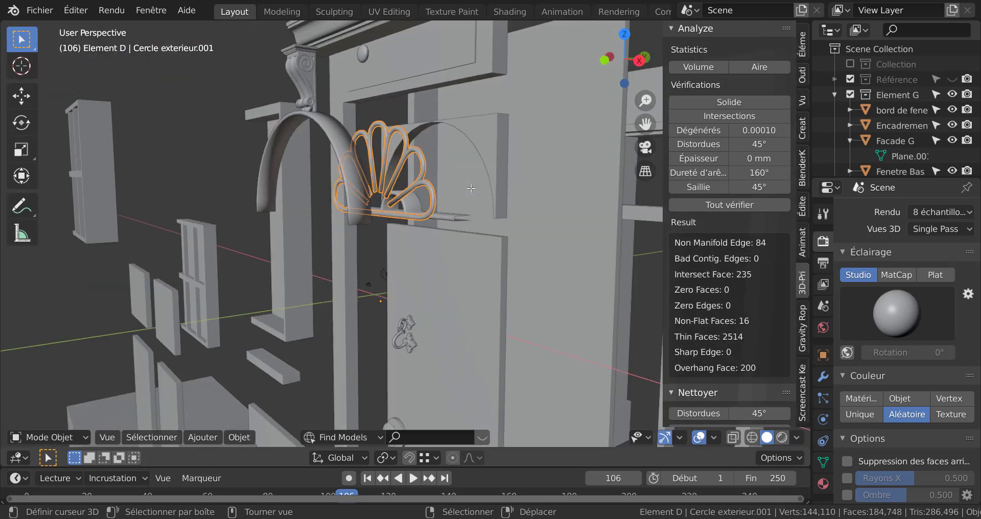
scroll(470, 189, "down", 5)
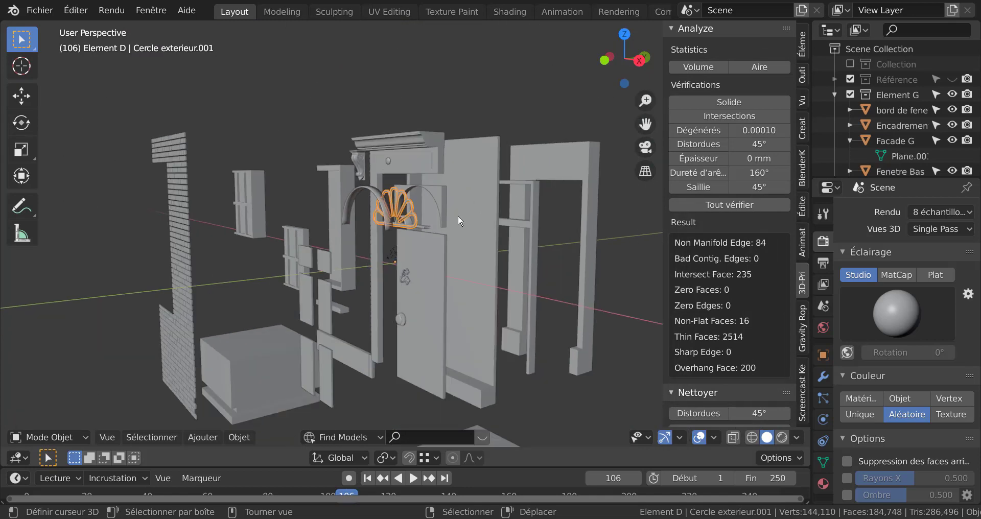
middle_click_drag(458, 215, 394, 243)
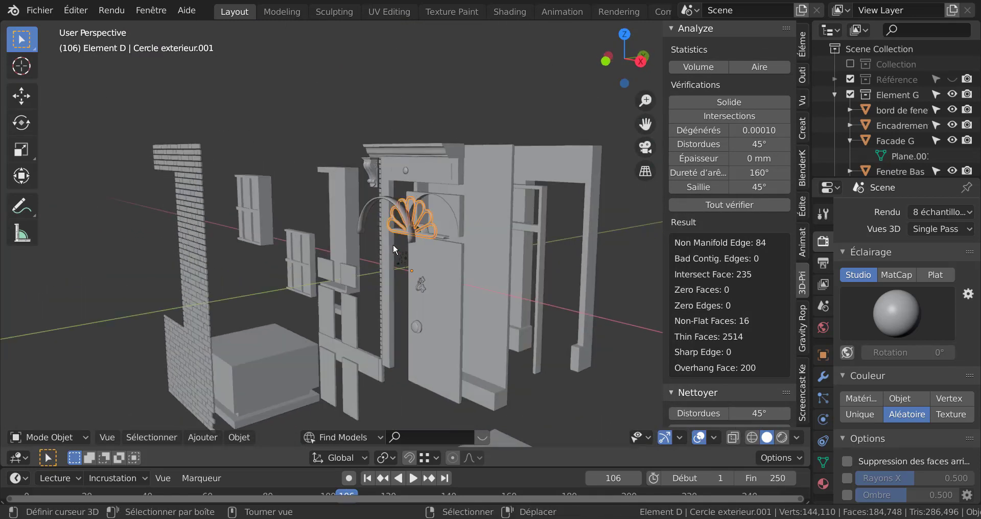
scroll(254, 267, "up", 5)
right_click(221, 260)
key("g")
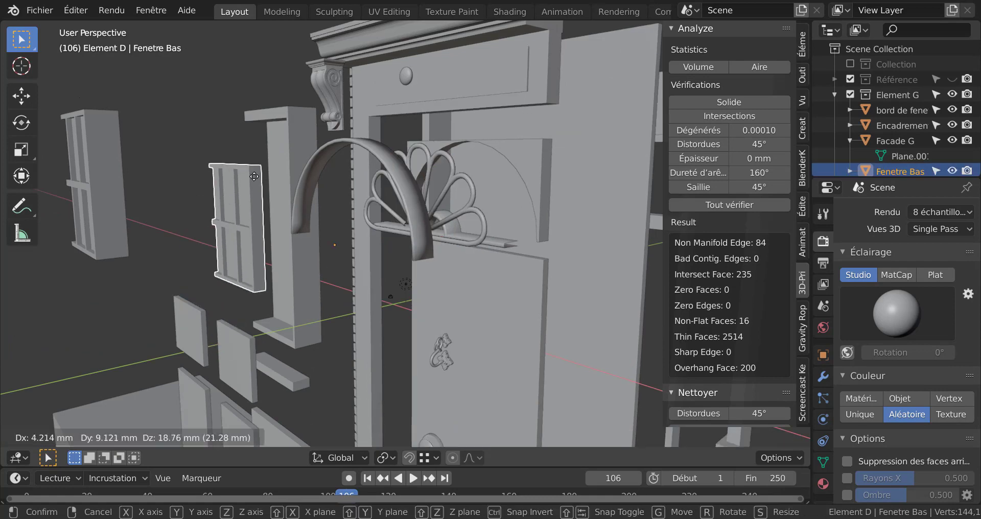
right_click(232, 173)
Look over all the separated building parts with nothing selected and the 3D-print sidebar collapsed
scroll(265, 207, "down", 6)
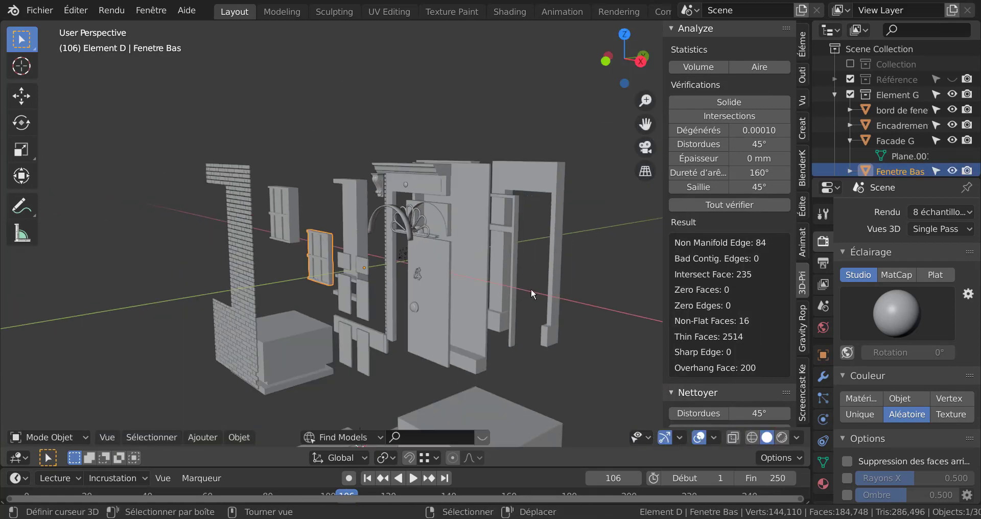
middle_click_drag(531, 288, 448, 239, "shift")
scroll(445, 240, "down", 1)
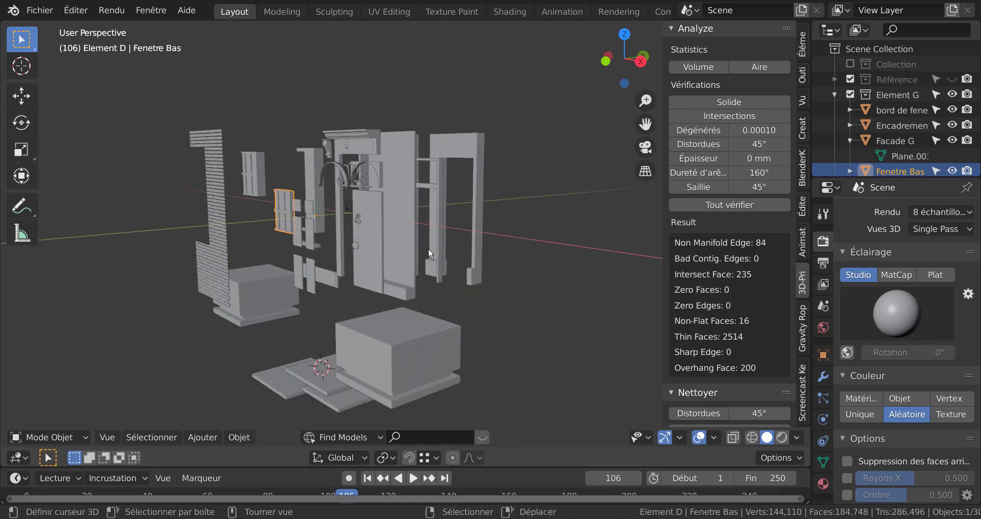
scroll(419, 235, "down", 1)
scroll(571, 271, "up", 1)
key("alt+a")
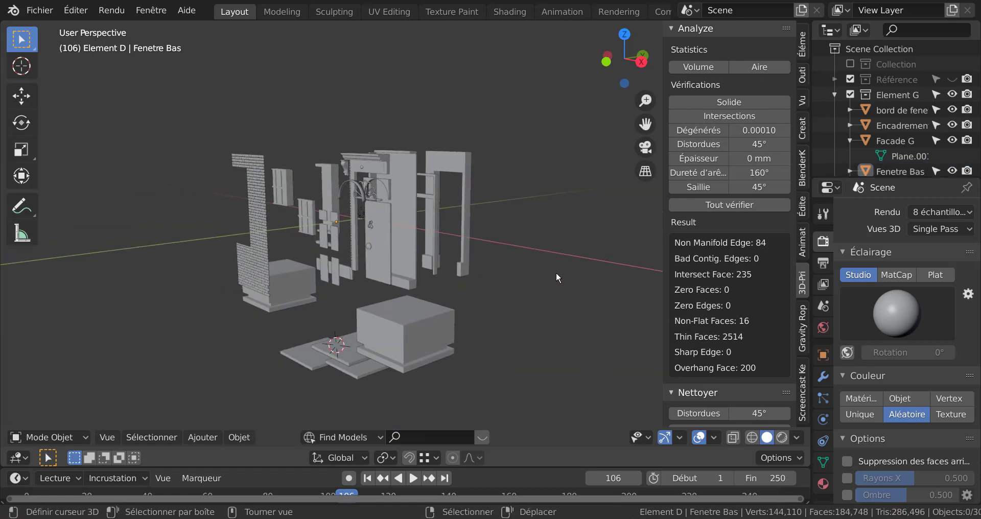
middle_click_drag(511, 320, 527, 280, "shift")
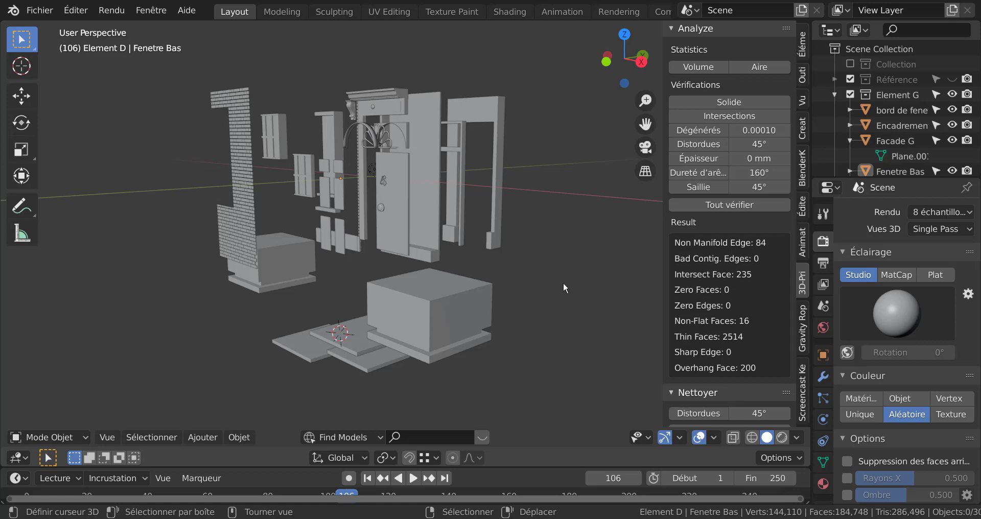
scroll(563, 282, "up", 1)
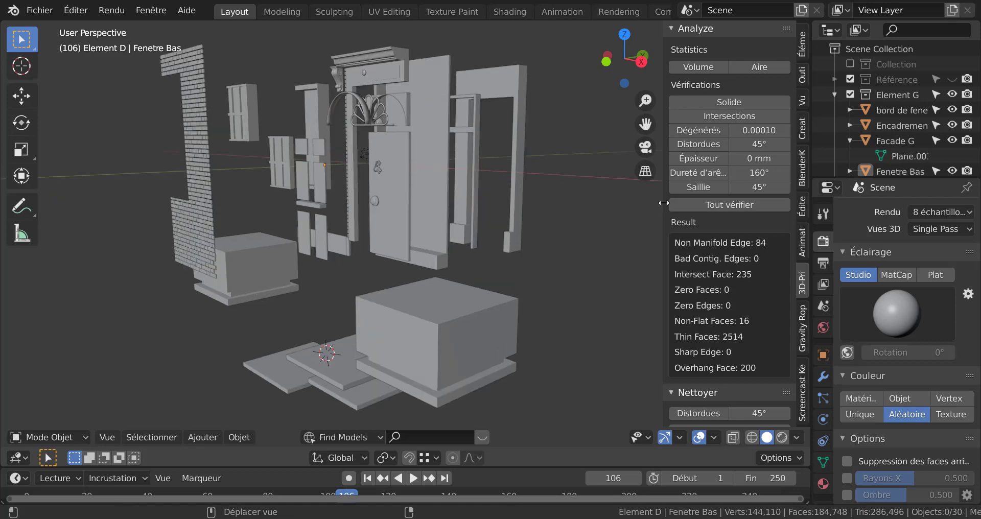
left_click_drag(663, 203, 803, 218)
scroll(724, 241, "down", 1)
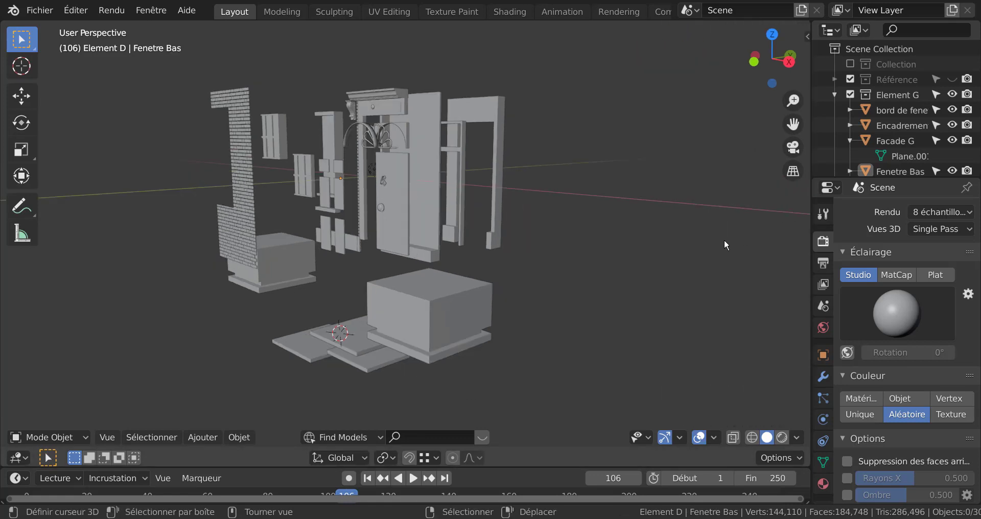
scroll(724, 240, "up", 1)
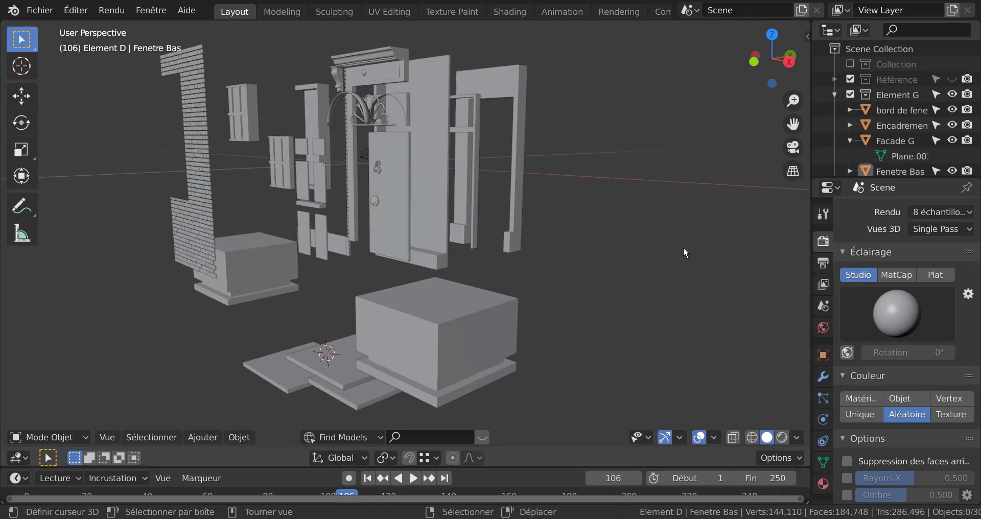
Select the large front base block, then view the YouTube channel with the Blender 3D printing videos and return to Blender
left_click(427, 313)
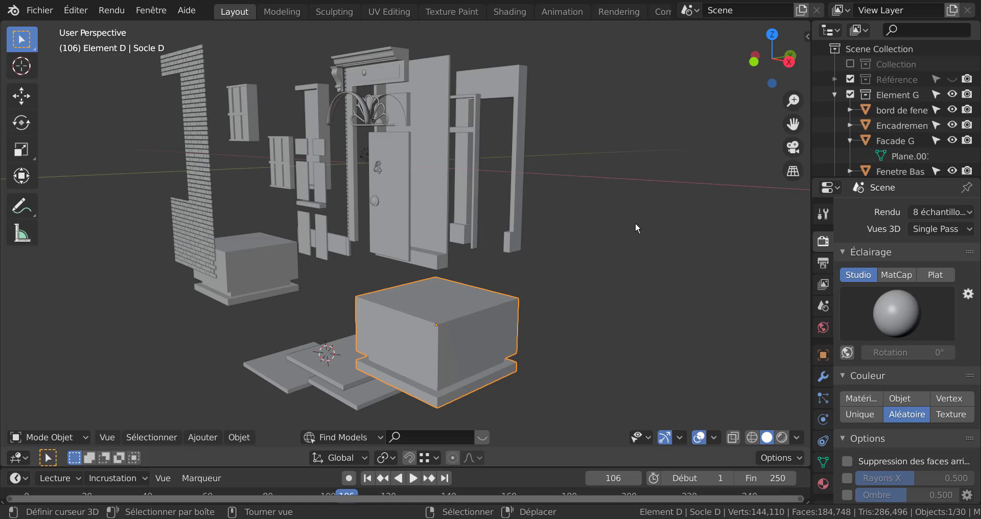
middle_click_drag(630, 226, 643, 226, "shift")
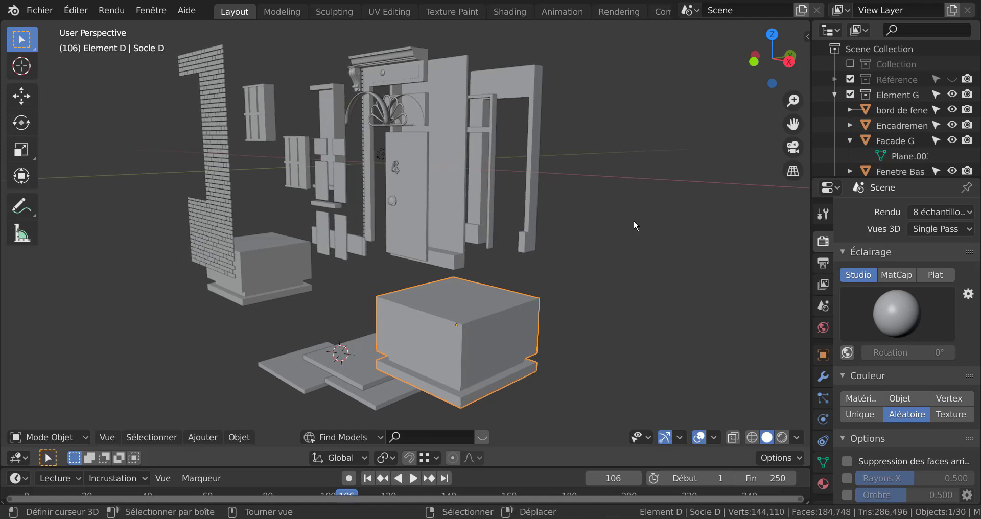
key("alt+Tab")
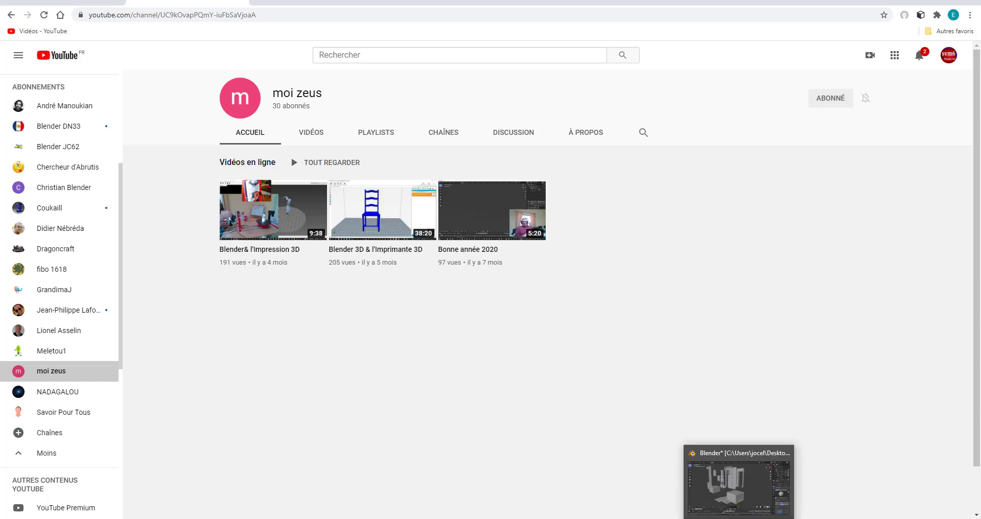
left_click(740, 518)
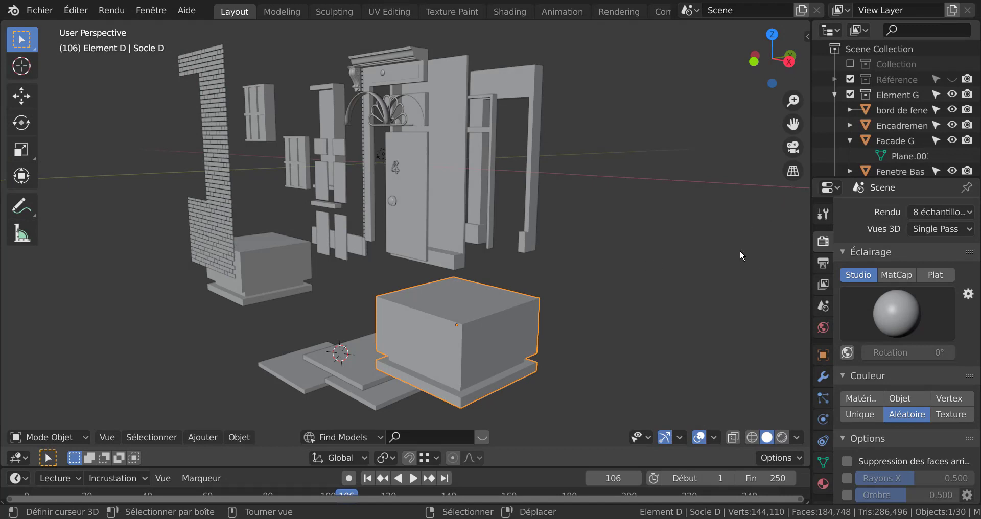
Show the 3D-print tools again and run all checks on the large front base block
key("n")
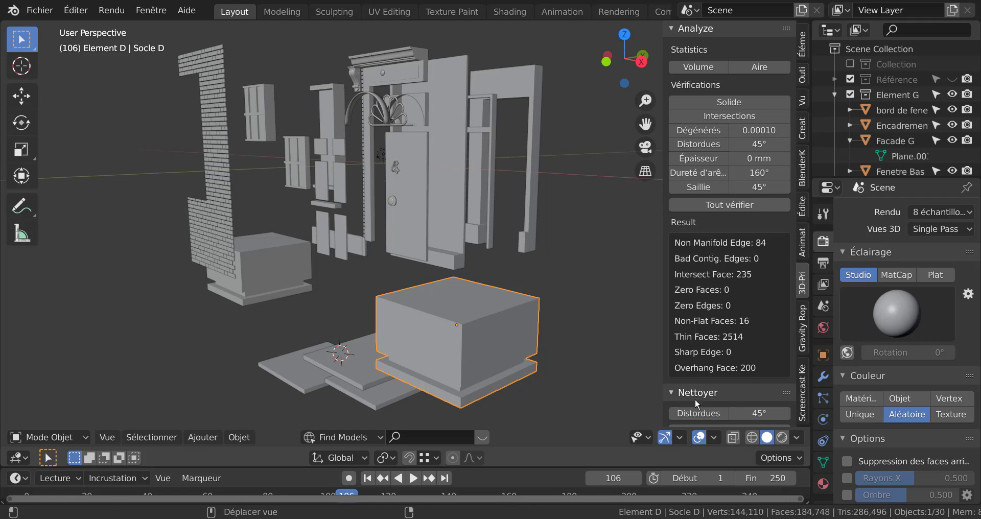
scroll(697, 394, "down", 3)
scroll(687, 327, "down", 2)
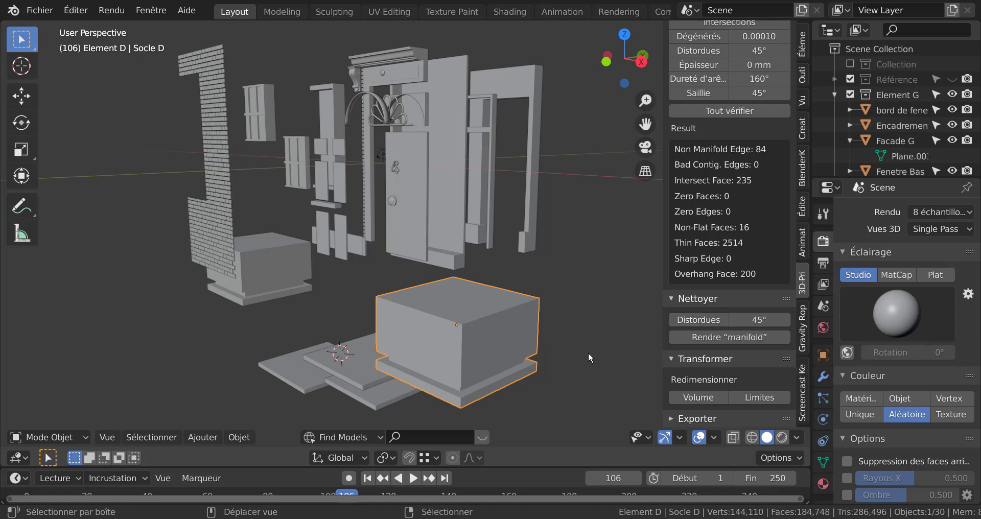
middle_click_drag(588, 352, 545, 276, "shift")
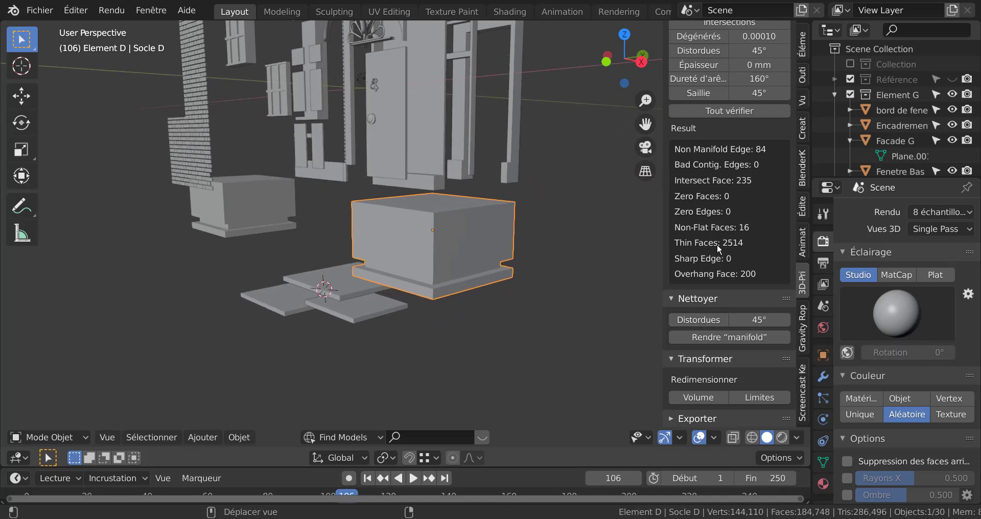
left_click(731, 110)
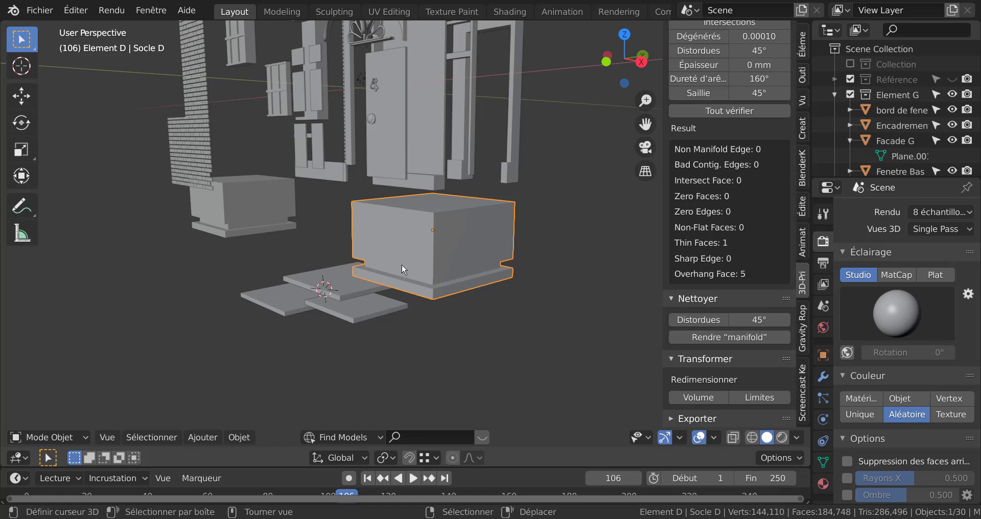
Examine the base block's check results and view its ledge and underside from below for overhangs
middle_click_drag(478, 258, 520, 255, "shift")
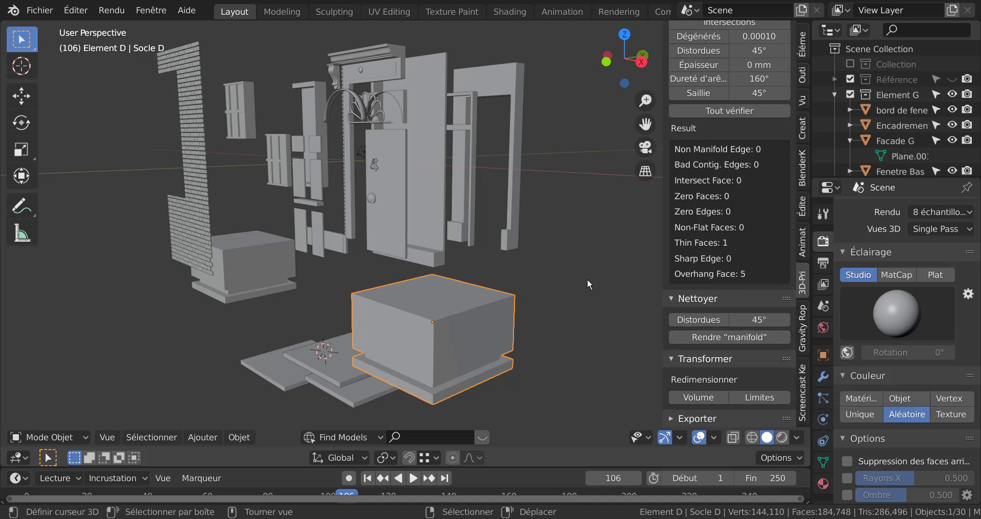
scroll(585, 283, "up", 3)
scroll(585, 283, "down", 3)
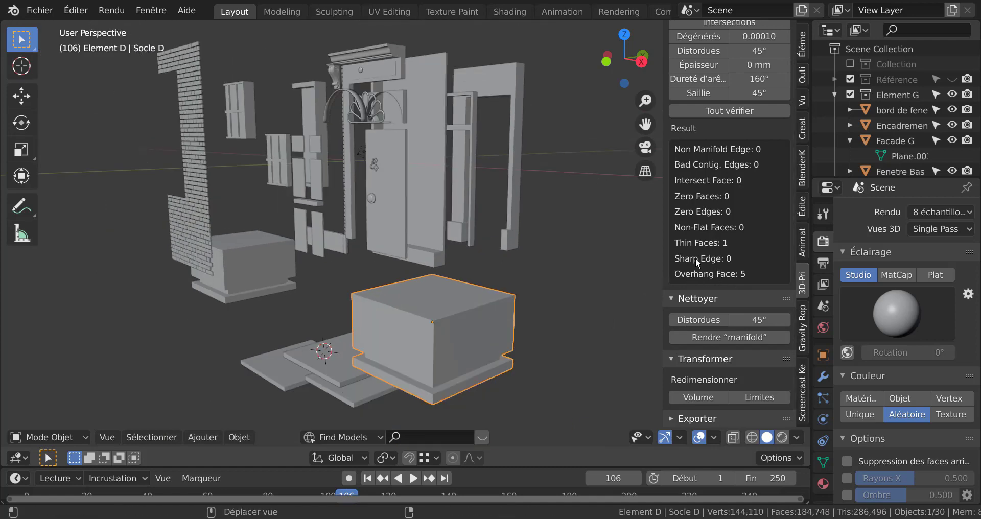
middle_click_drag(457, 342, 437, 282)
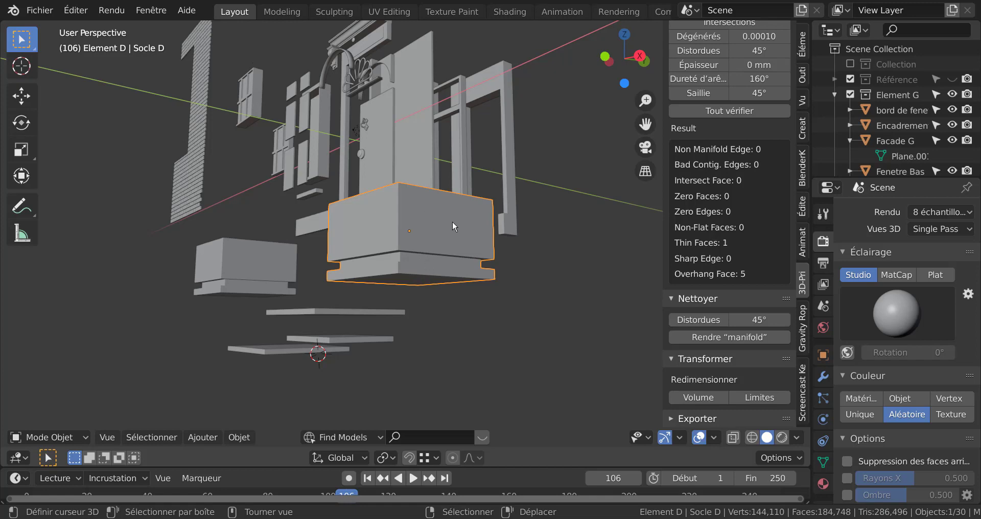
middle_click_drag(453, 227, 451, 324)
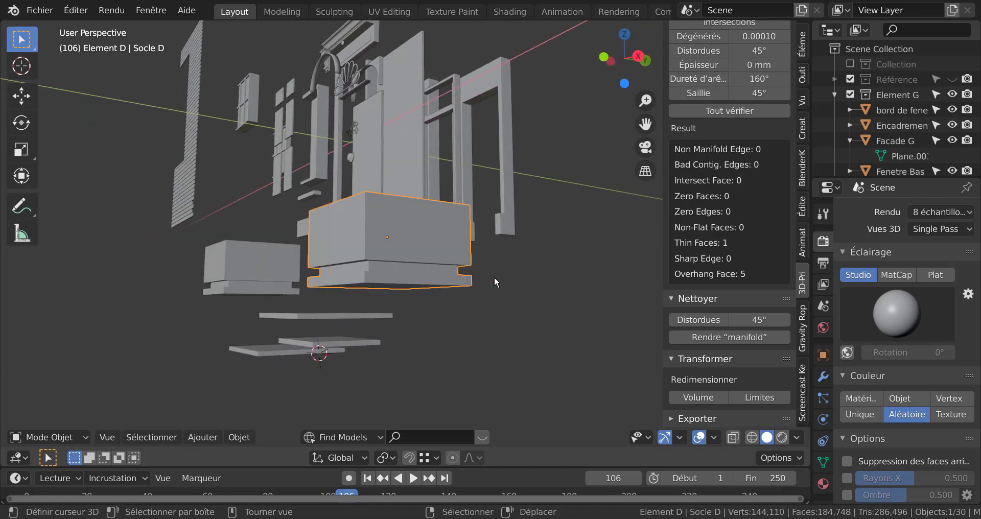
middle_click_drag(494, 277, 453, 308)
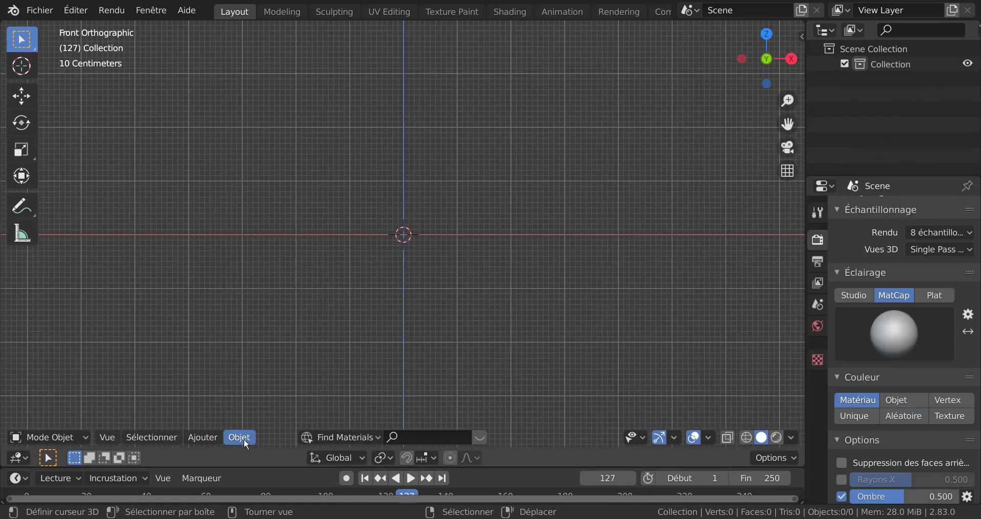
Add a mesh cube to the empty scene
left_click(243, 438)
mouse_move(203, 437)
mouse_move(220, 419)
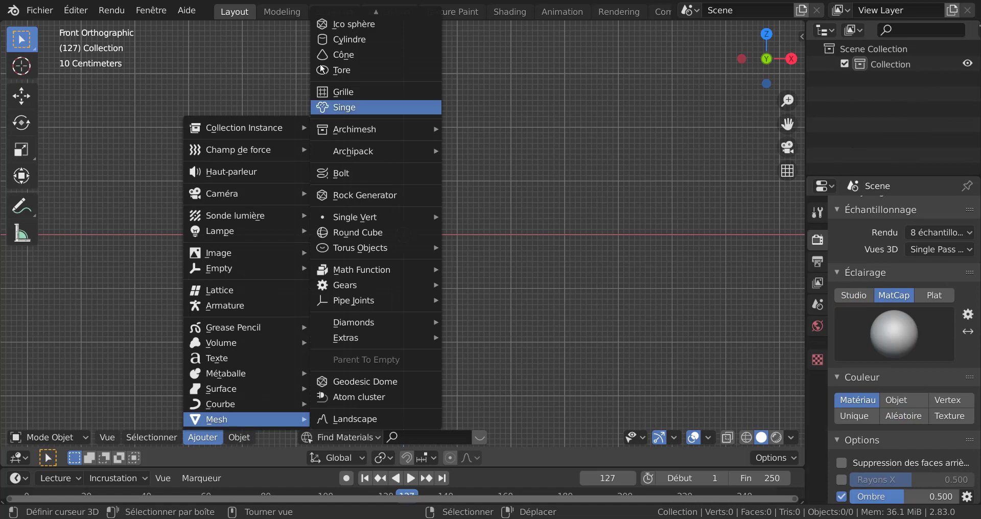
scroll(321, 68, "up", 4)
left_click(345, 34)
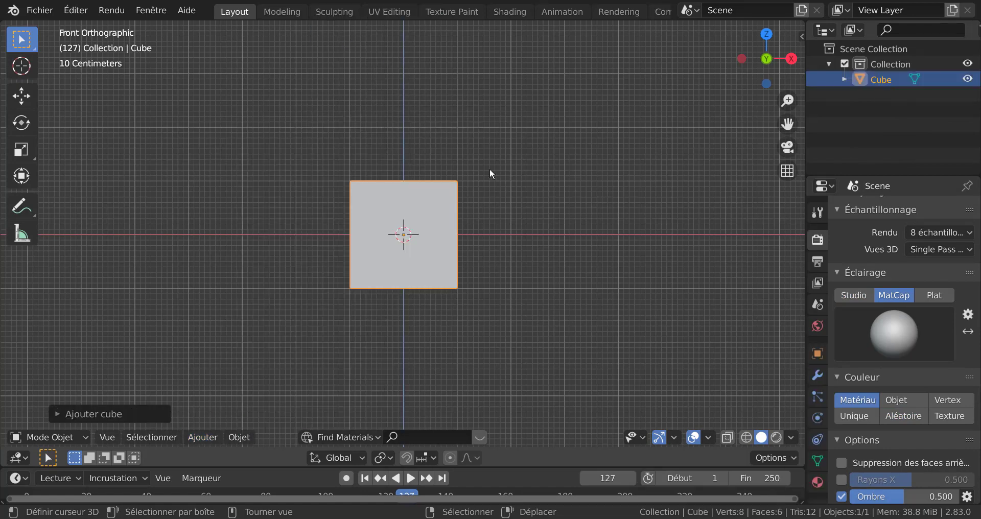
Delete the cube's front face in Edit Mode to leave one side of the mesh open
middle_click_drag(569, 292, 544, 306)
key("Tab")
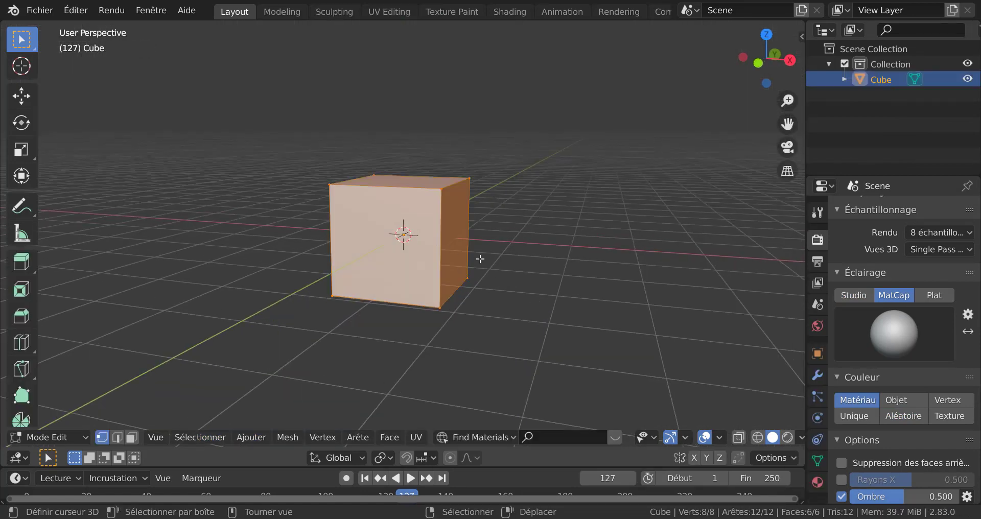
key("3")
left_click(386, 262)
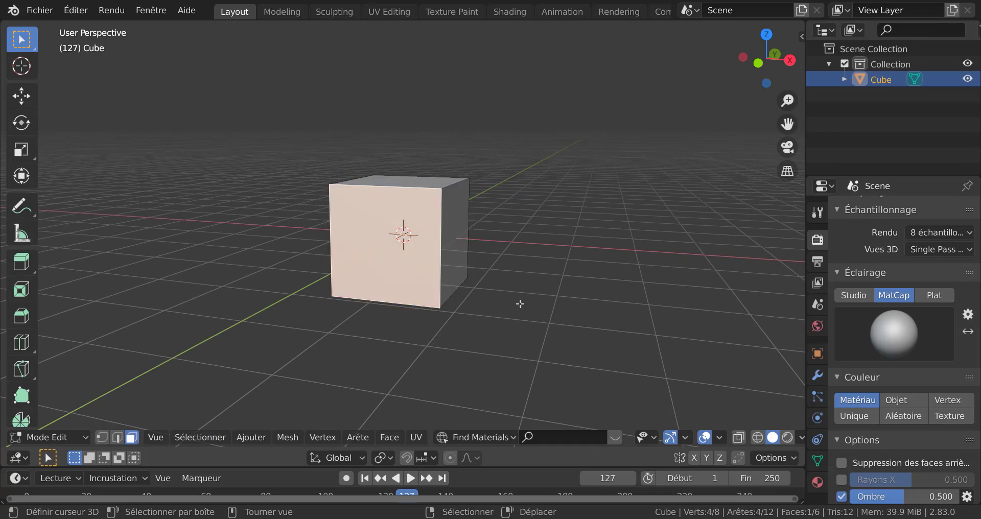
key("x")
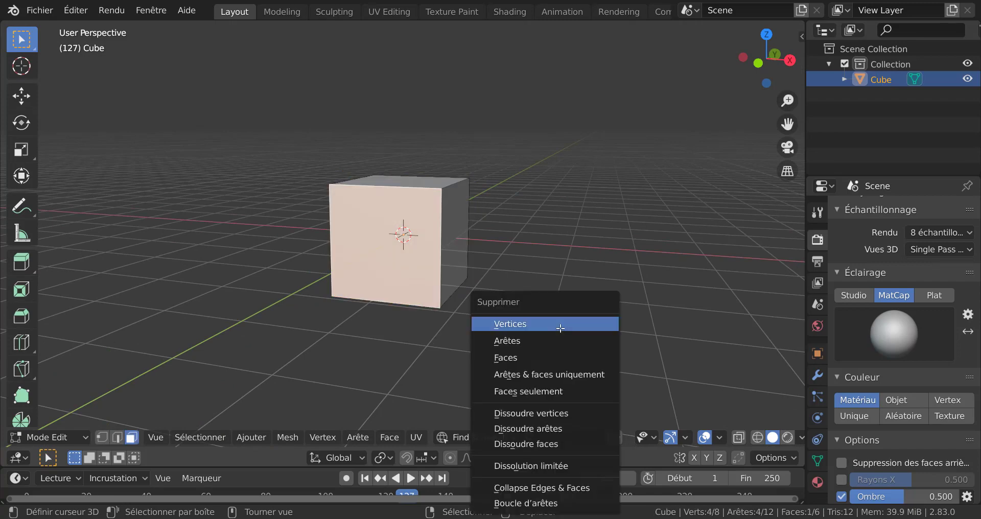
left_click(559, 357)
middle_click_drag(571, 305, 521, 320)
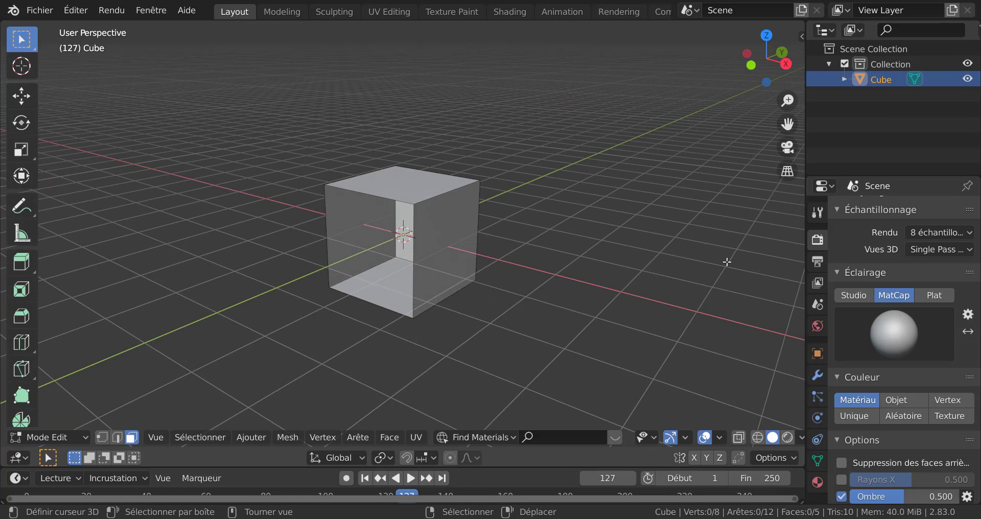
Show the 3D-print tools with the clean-up options and run all checks on the open cube
key("n")
left_click(796, 237)
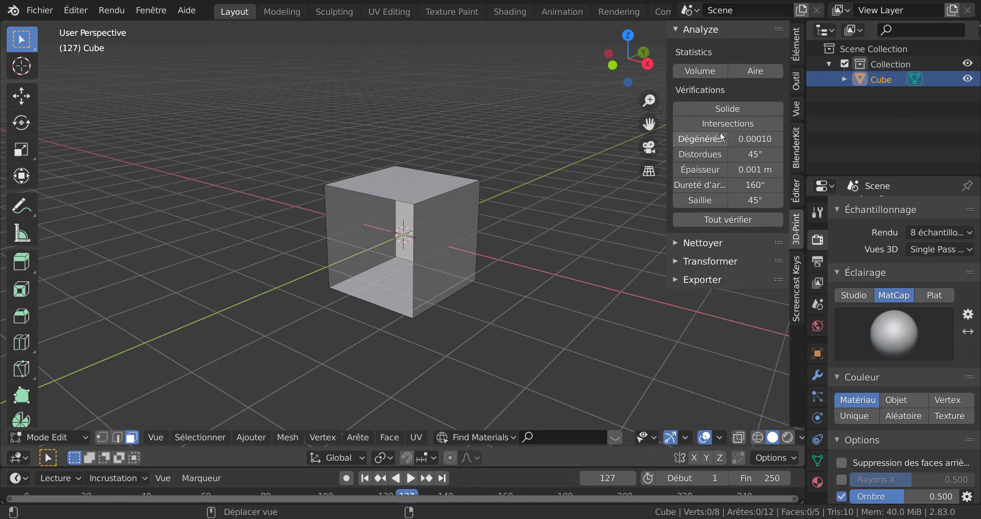
left_click(676, 243)
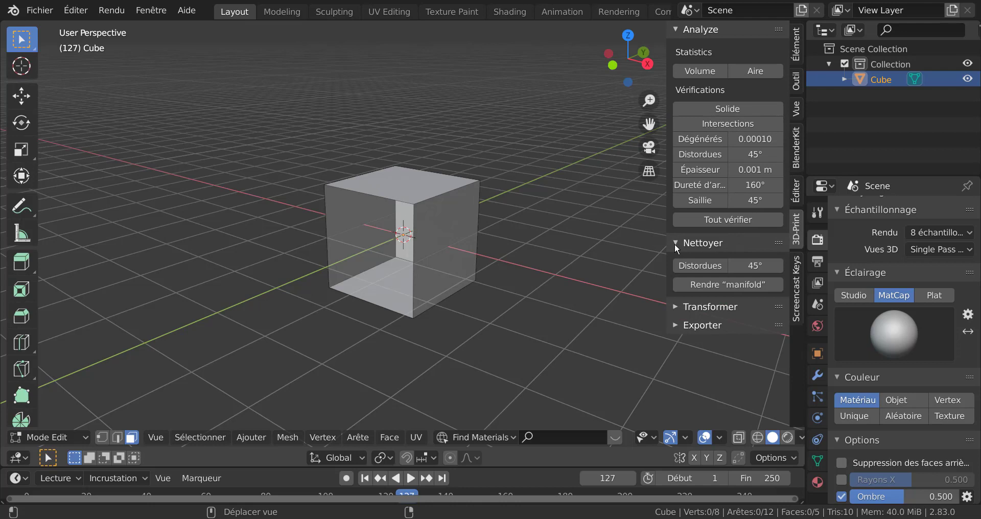
left_click(716, 218)
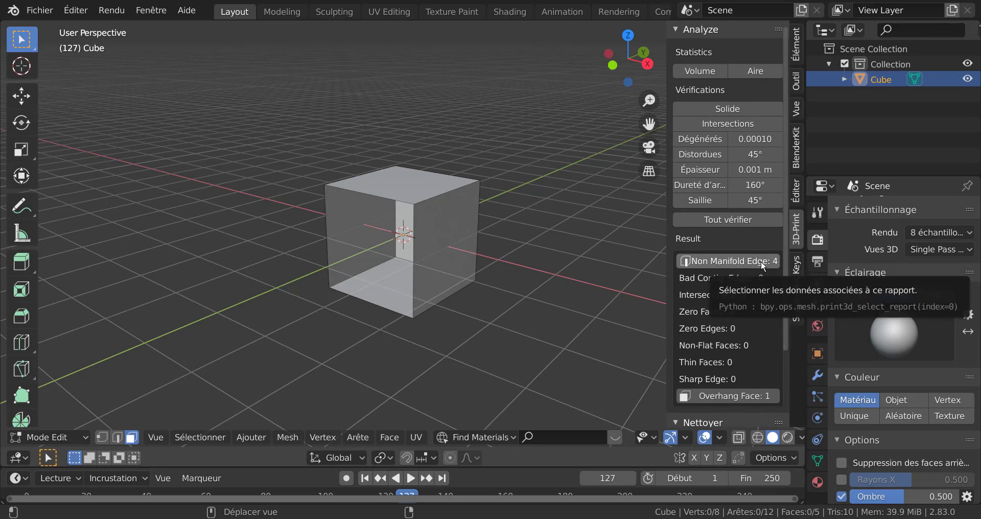
Select the boundary edges around the cube's opening and fill them with a new face
left_click(396, 199)
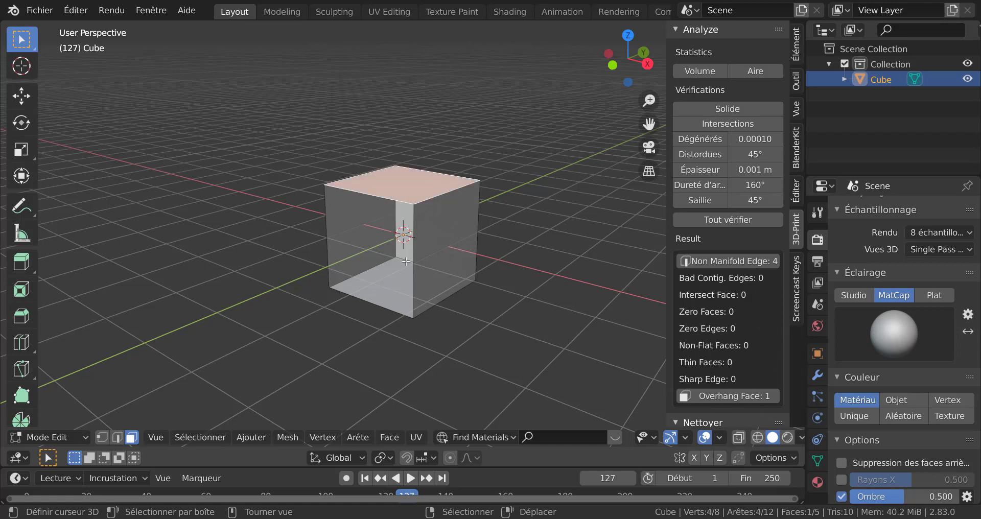
left_click(117, 437)
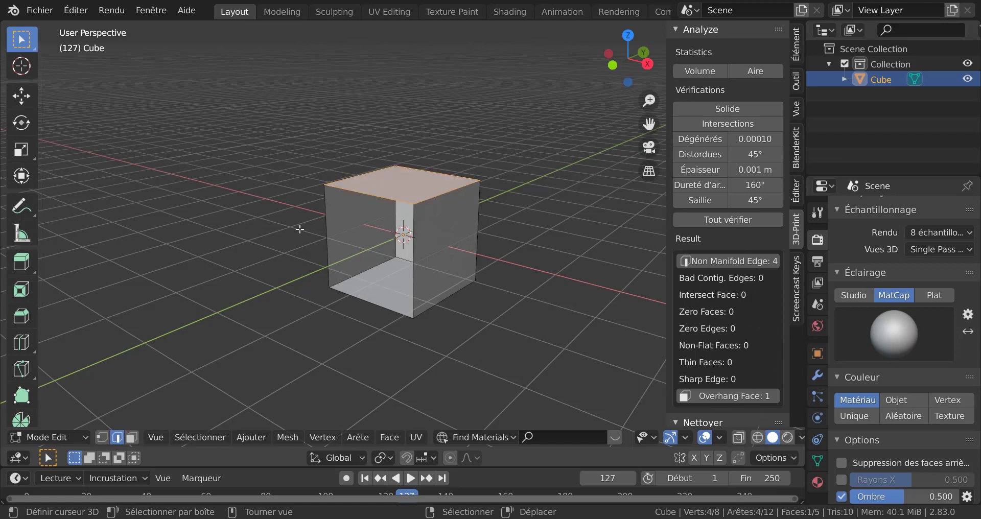
left_click(393, 204)
right_click(381, 203, "alt+shift")
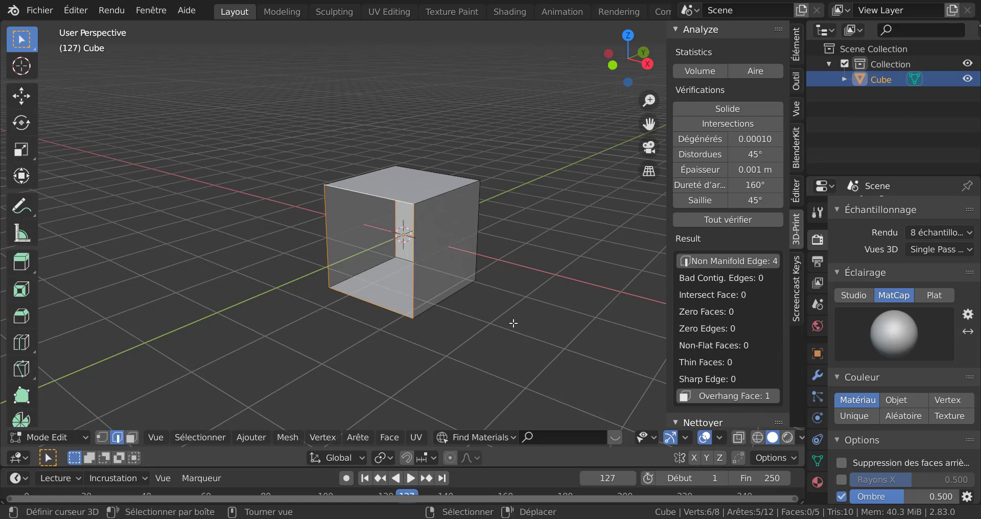
key("f")
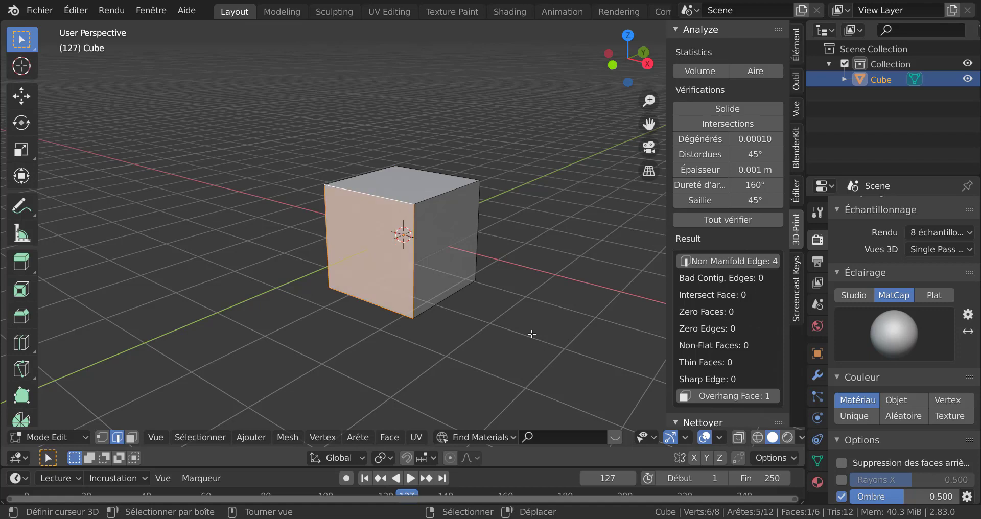
left_click(532, 333)
Run all 3D-print checks on the closed cube and select its vertical edge nearest the viewer
left_click(713, 219)
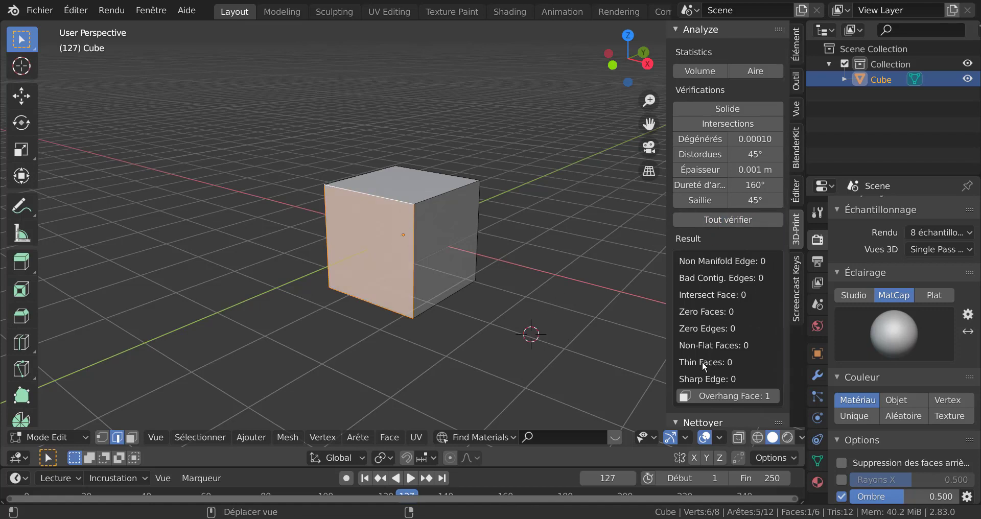
key("Tab")
key("Tab")
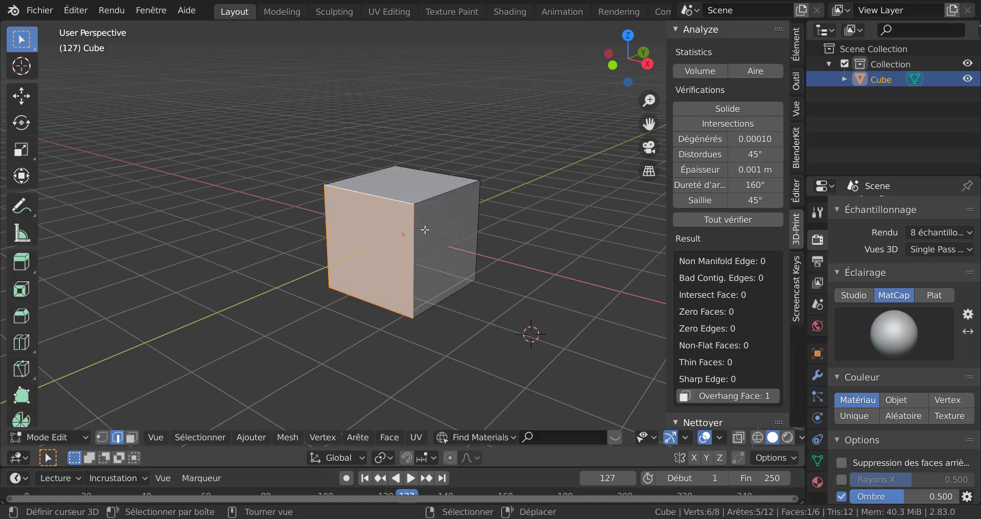
left_click(439, 229)
scroll(493, 237, "down", 1)
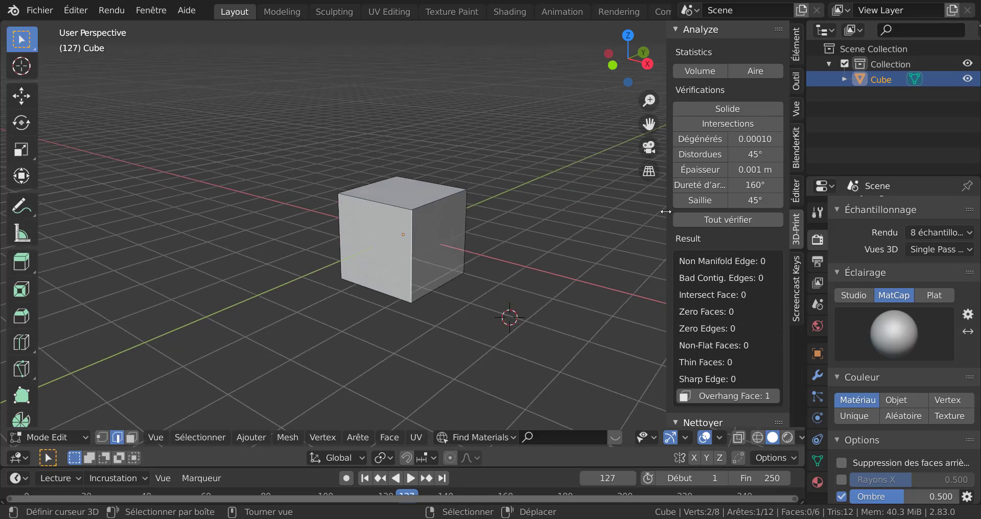
Hide the 3D-print tools and widen the 3D viewport for a closer view of the cube
left_click_drag(666, 212, 902, 166)
middle_click_drag(721, 215, 716, 241)
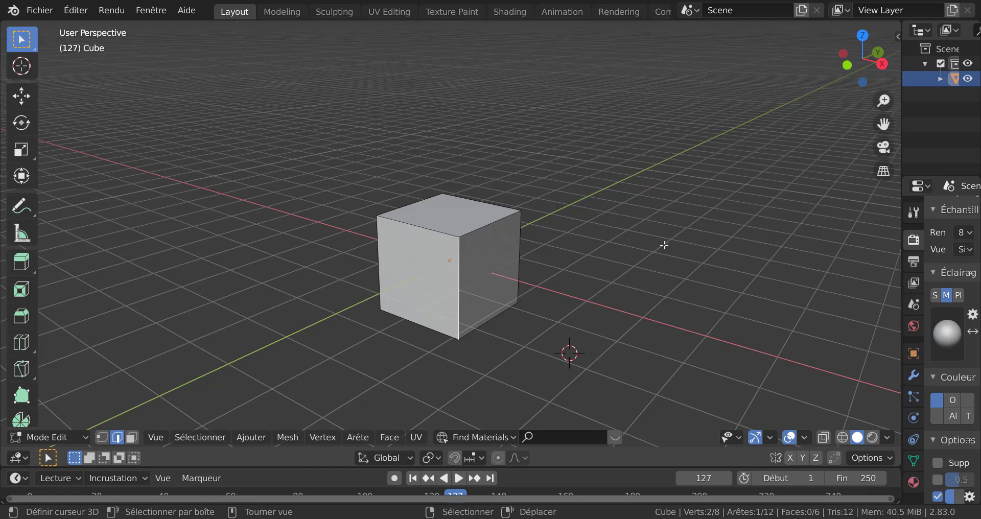
scroll(664, 245, "up", 2)
middle_click_drag(646, 291, 654, 257, "shift")
scroll(654, 261, "up", 1)
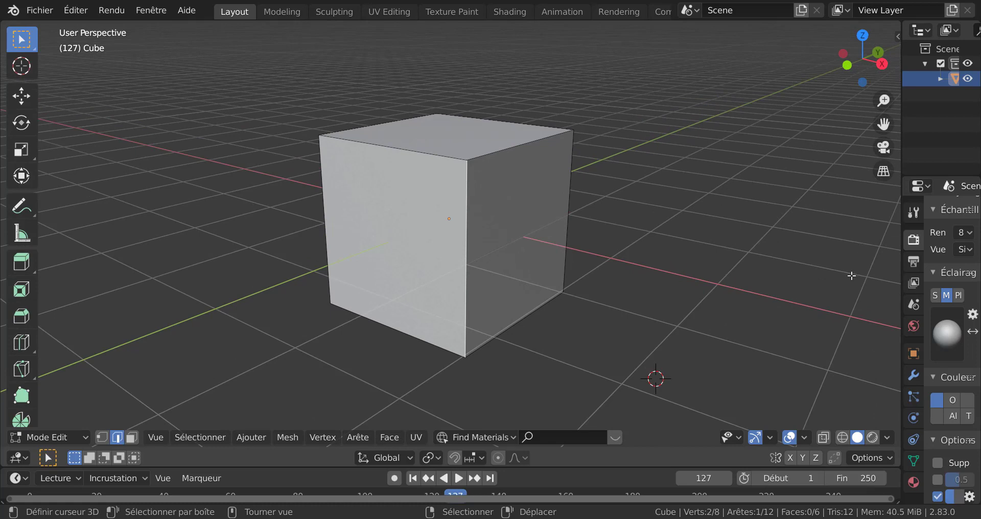
Look through the 3D viewport's sidebar categories for the measuring tools, and widen the properties area again
key("n")
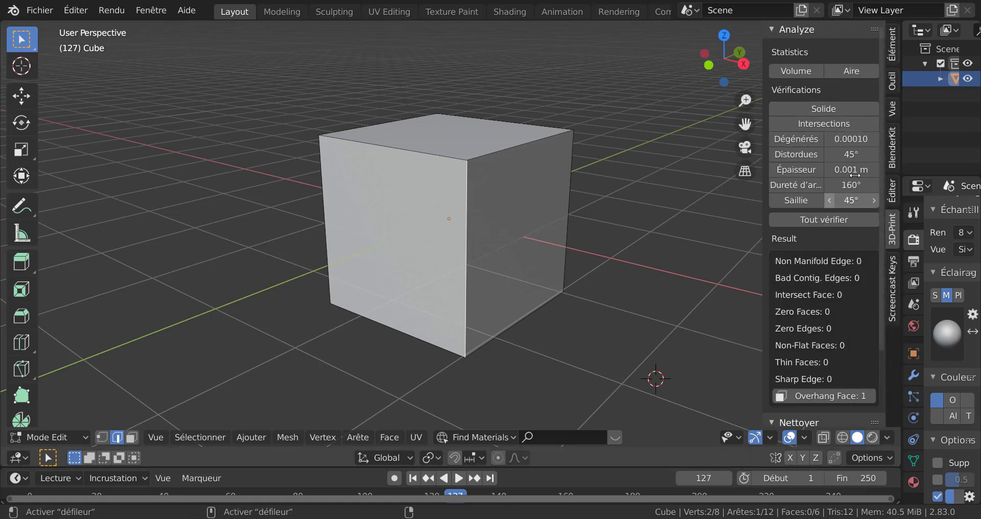
left_click(893, 43)
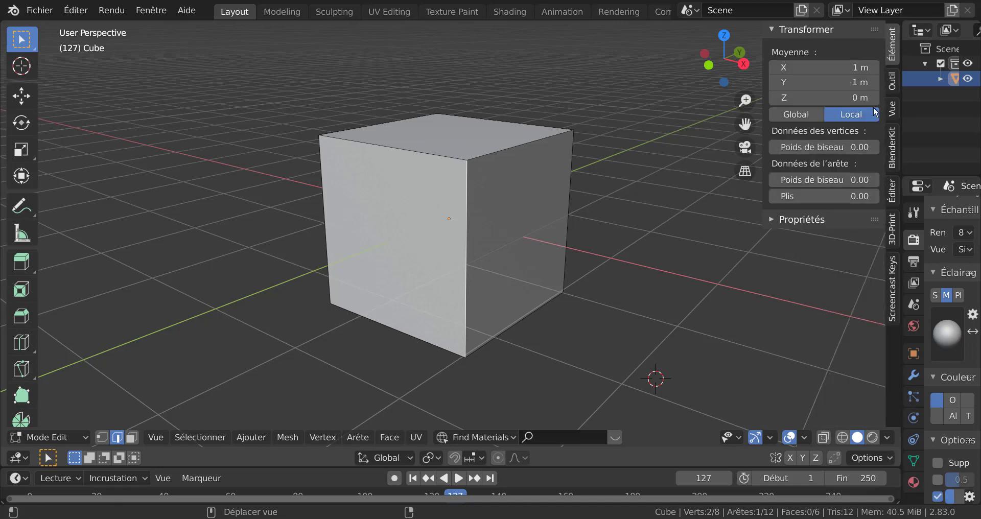
left_click(892, 76)
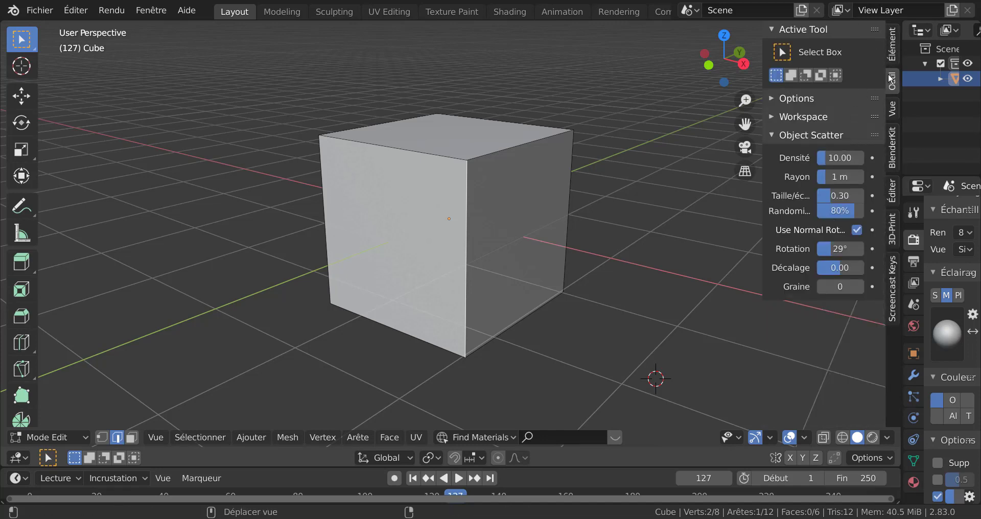
left_click(892, 109)
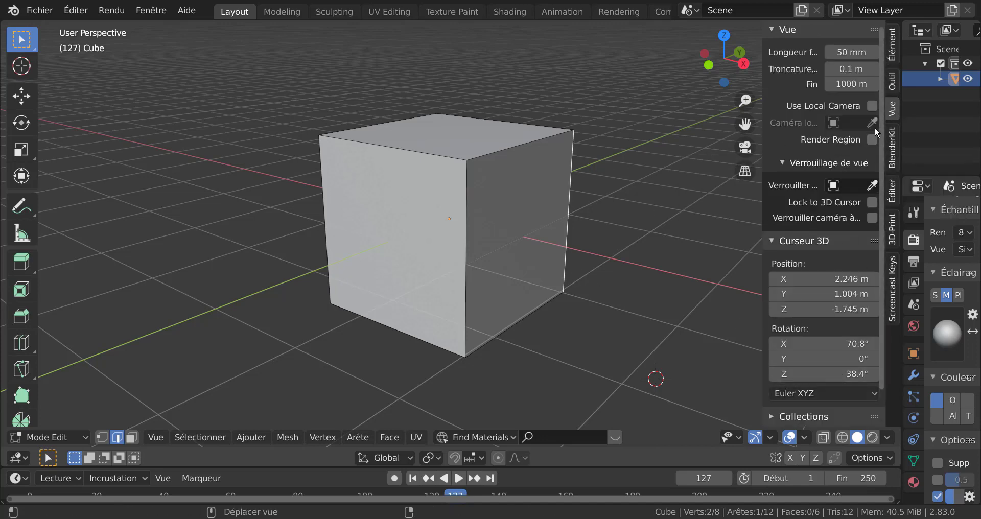
left_click(891, 51)
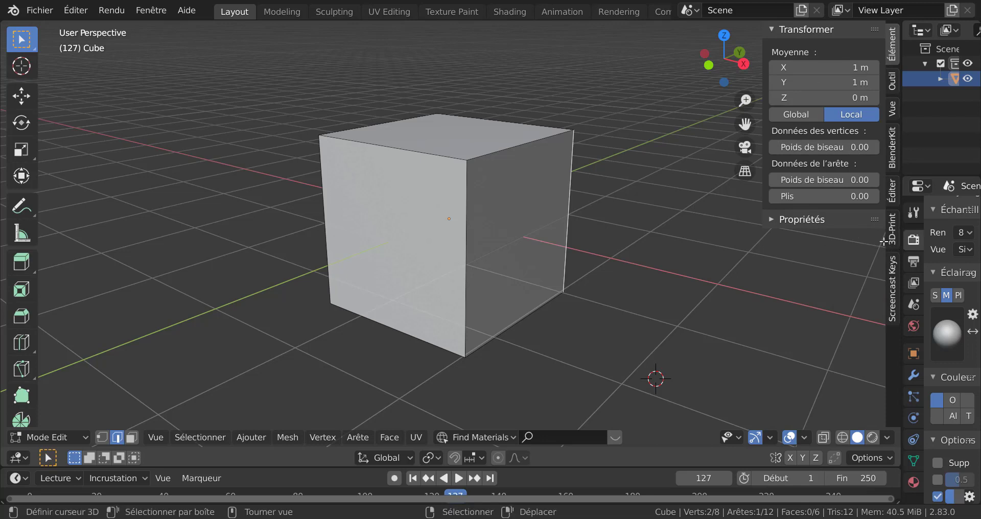
left_click_drag(900, 236, 782, 247)
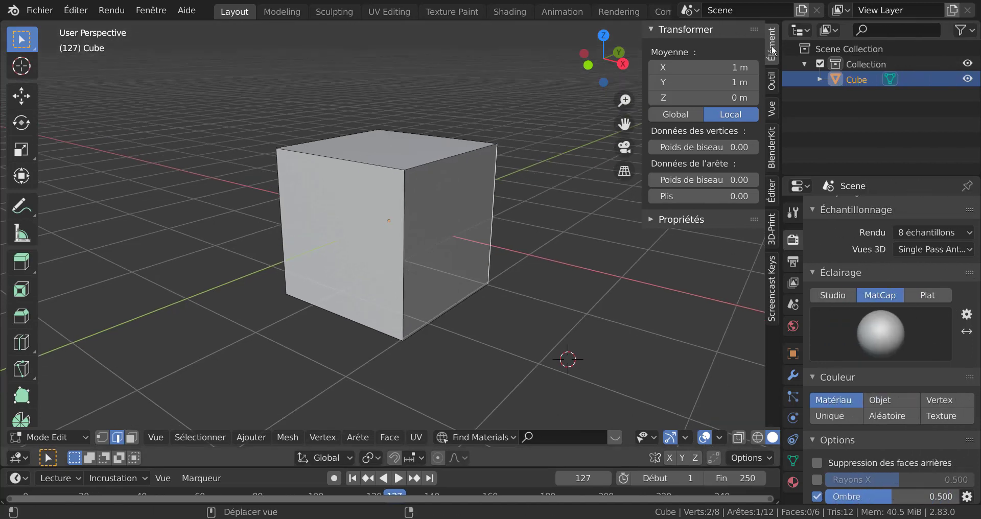
left_click(771, 190)
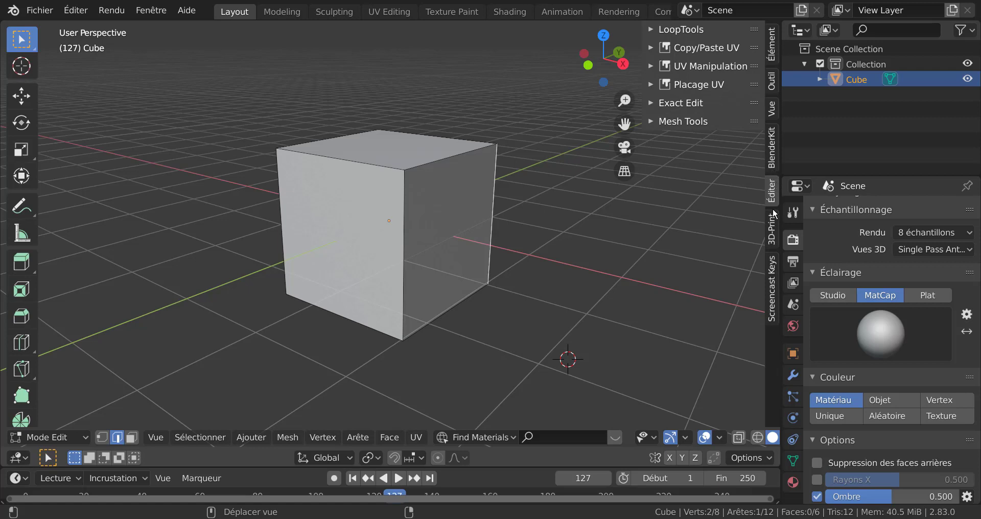
left_click(773, 288)
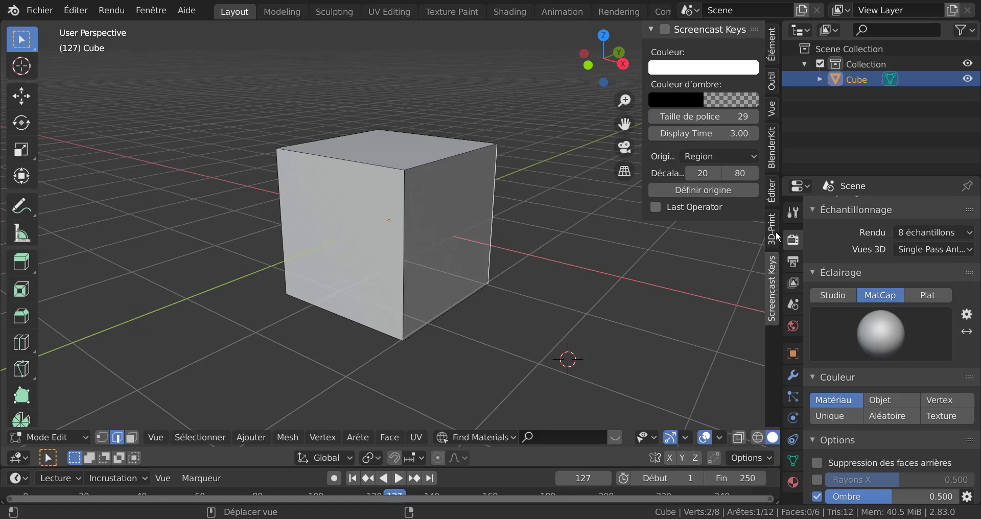
left_click(772, 163)
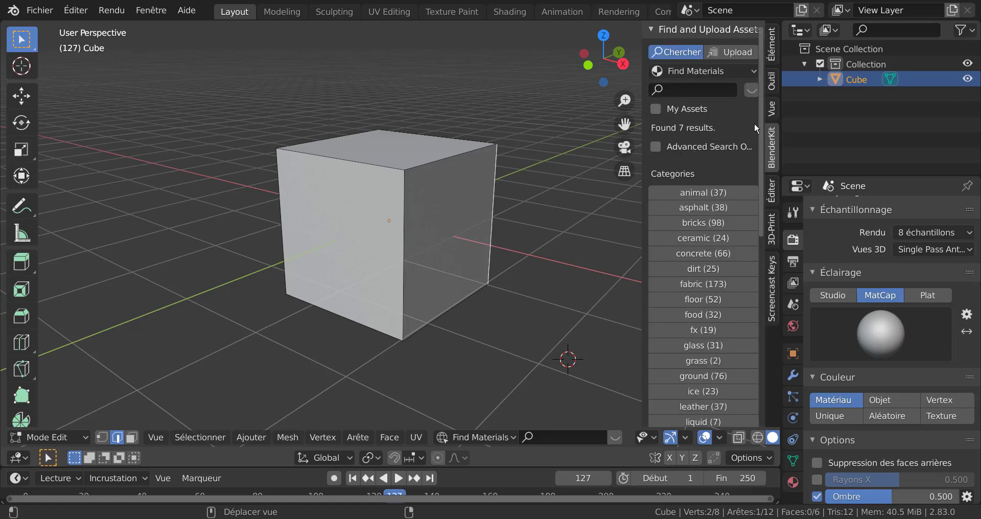
scroll(664, 286, "down", 11)
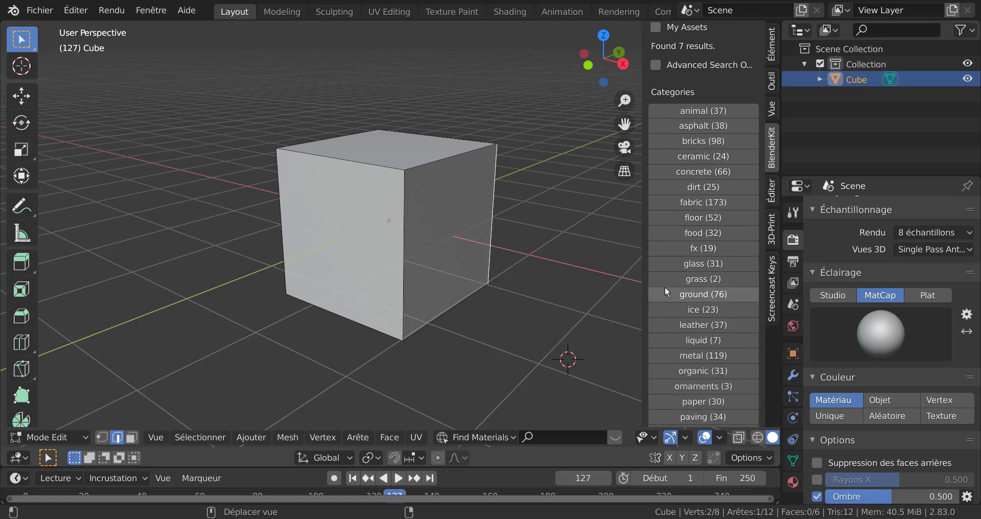
scroll(664, 286, "up", 8)
scroll(664, 292, "up", 3)
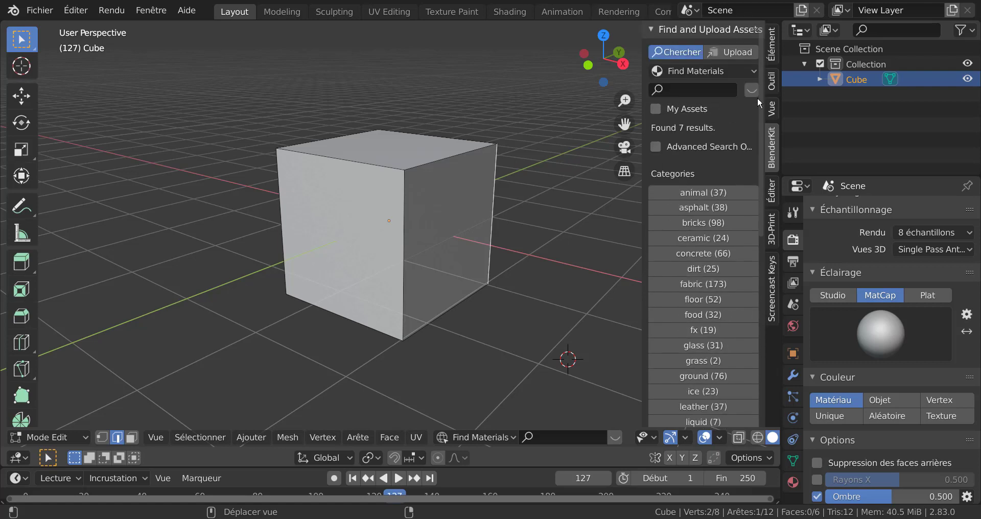
left_click(771, 112)
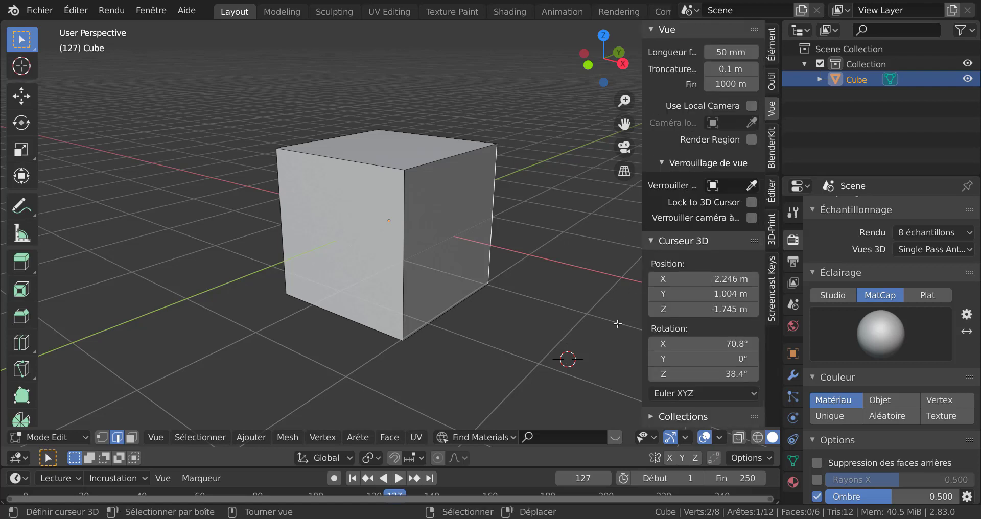
Examine the MeasureIt Tools options for adding segment, angle, arc and area measures, and hide the sidebar
scroll(755, 291, "down", 2)
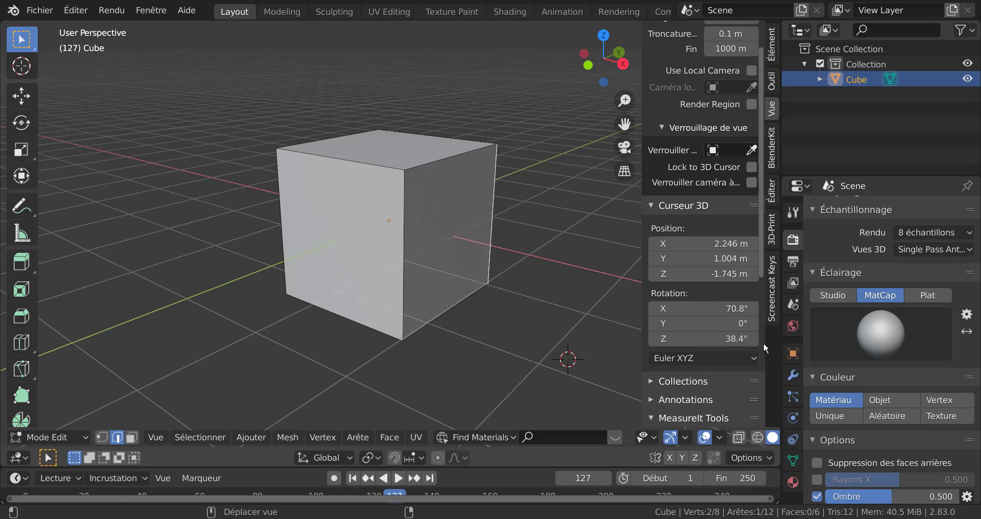
scroll(727, 361, "down", 10)
scroll(728, 360, "down", 2)
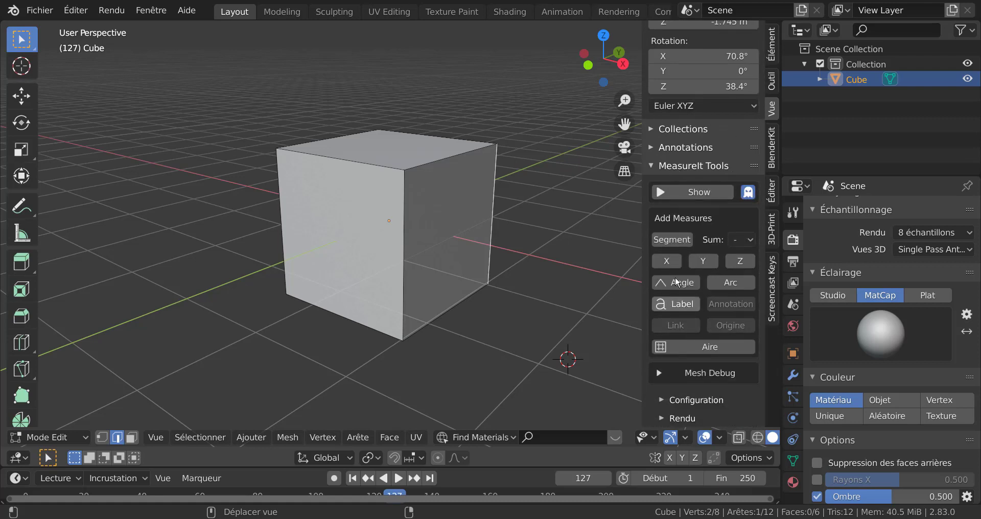
scroll(702, 377, "up", 2)
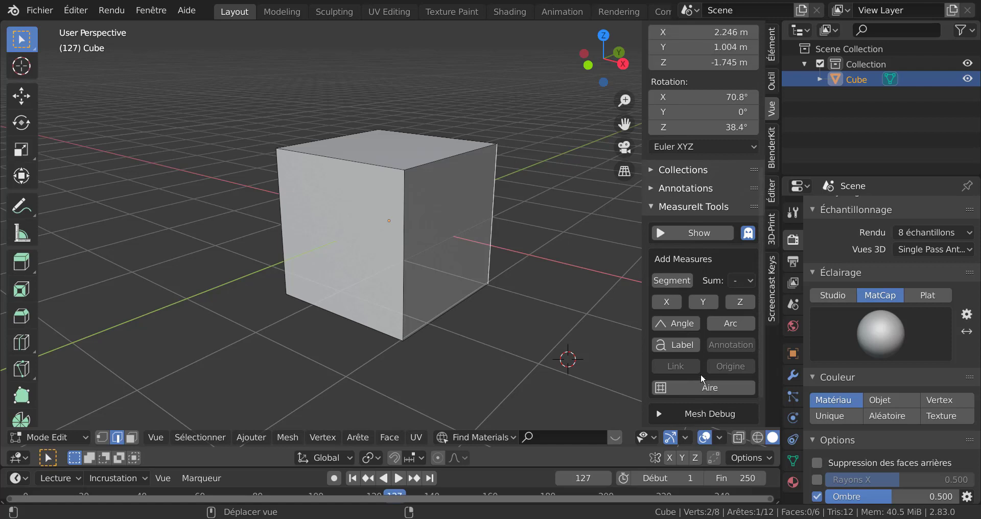
scroll(701, 377, "down", 2)
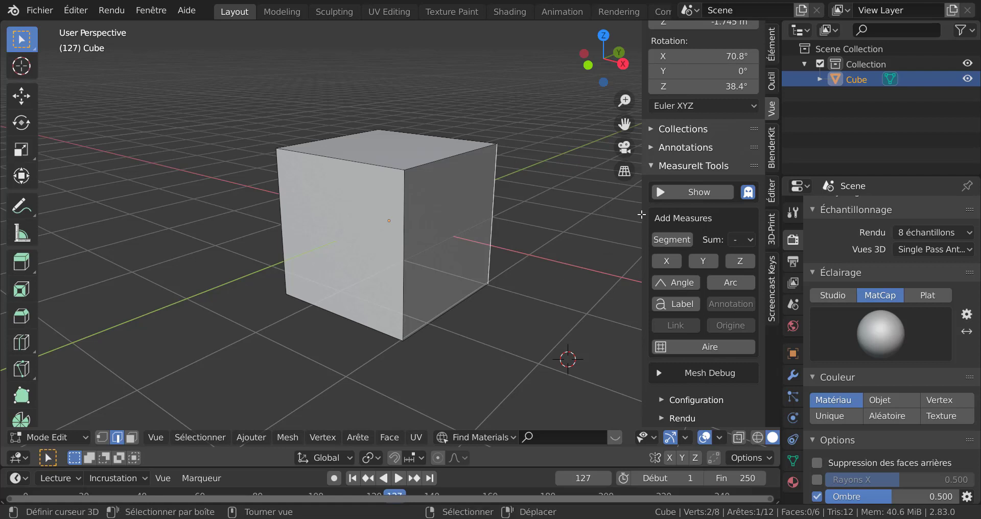
left_click_drag(641, 210, 720, 214)
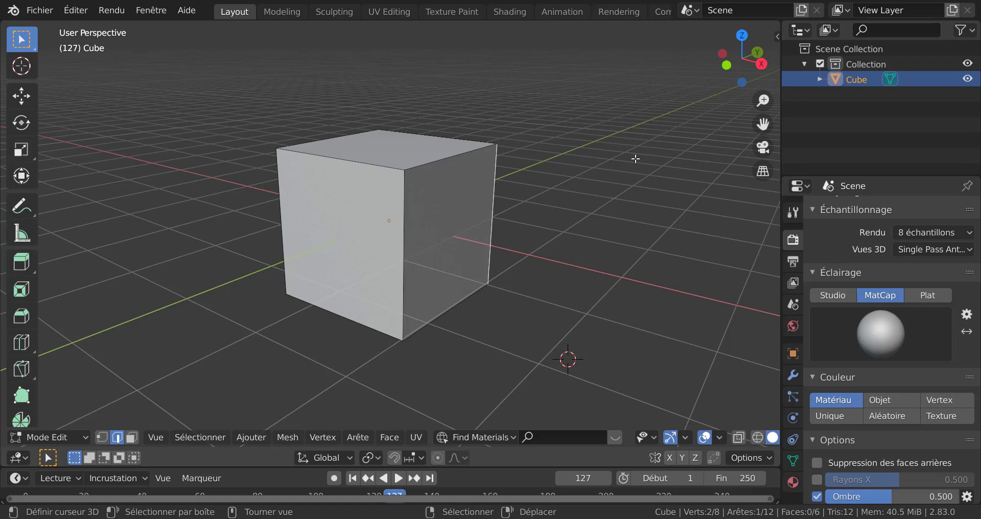
scroll(634, 171, "down", 2)
scroll(635, 172, "up", 4)
middle_click_drag(623, 196, 659, 206, "shift")
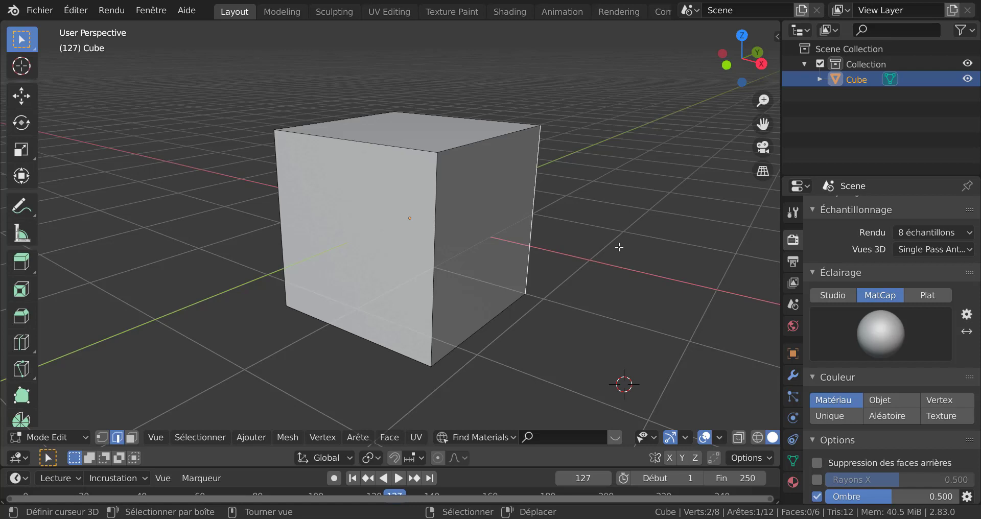
scroll(620, 244, "down", 1)
scroll(620, 245, "up", 2)
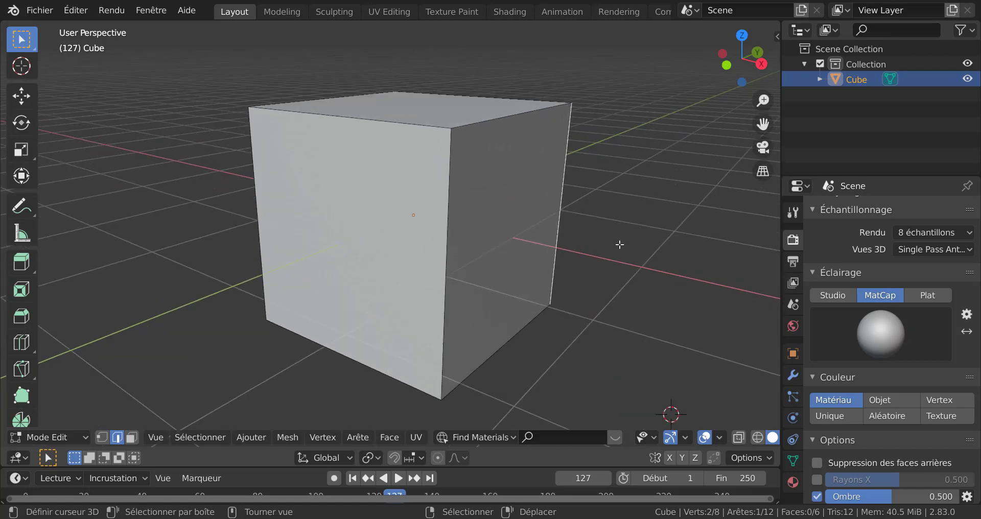